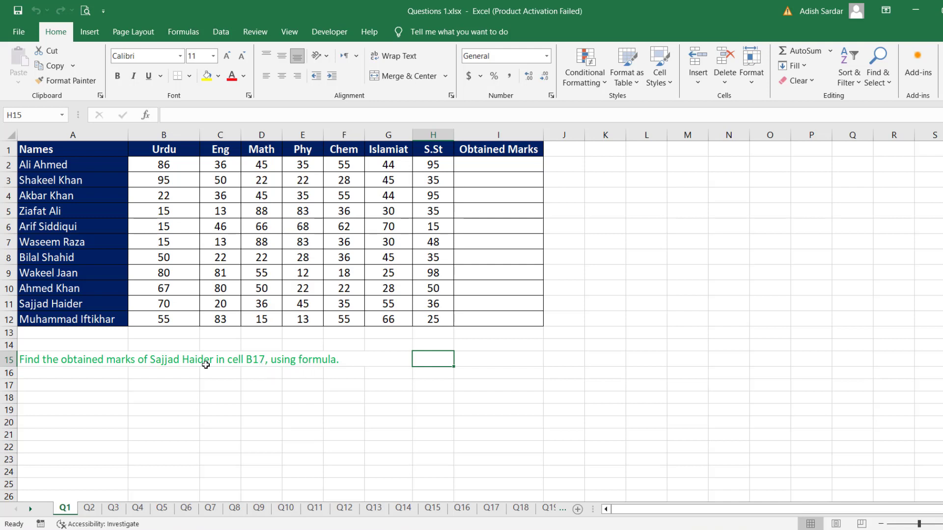
Step: Total the subject marks in I2 with =SUM(B2:H2) and fill the formula down the Obtained Marks column to row 12
{"action": "left_click", "coordinate": [67, 362]}
{"action": "left_click", "coordinate": [522, 166]}
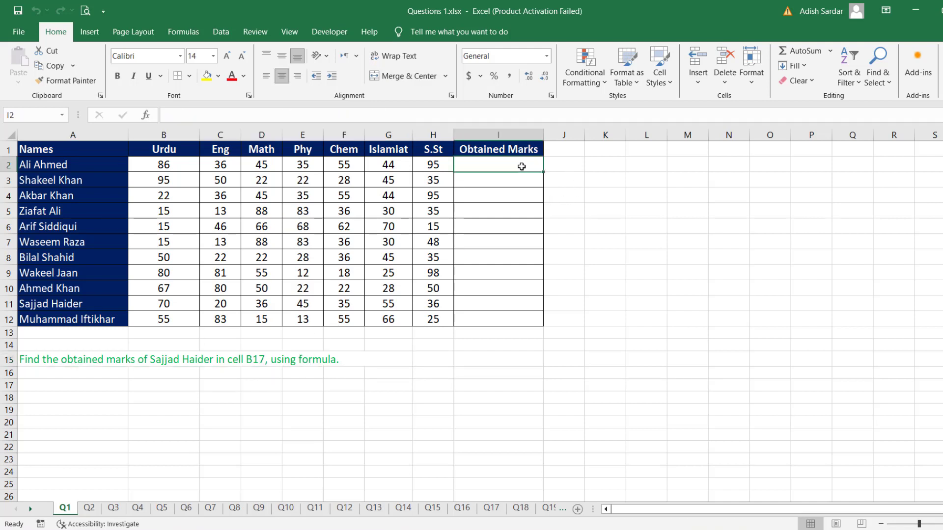
{"action": "key", "text": "alt+equal"}
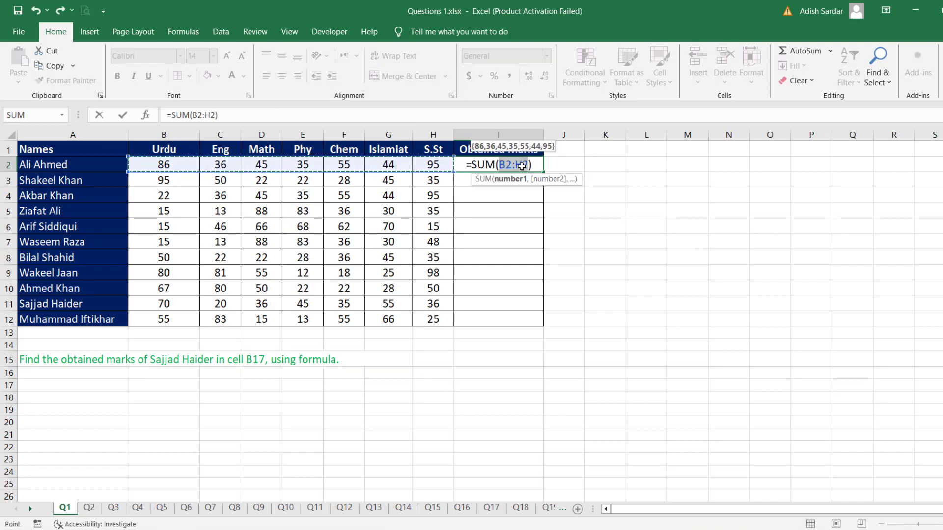
{"action": "key", "text": "Return"}
{"action": "left_click", "coordinate": [522, 167]}
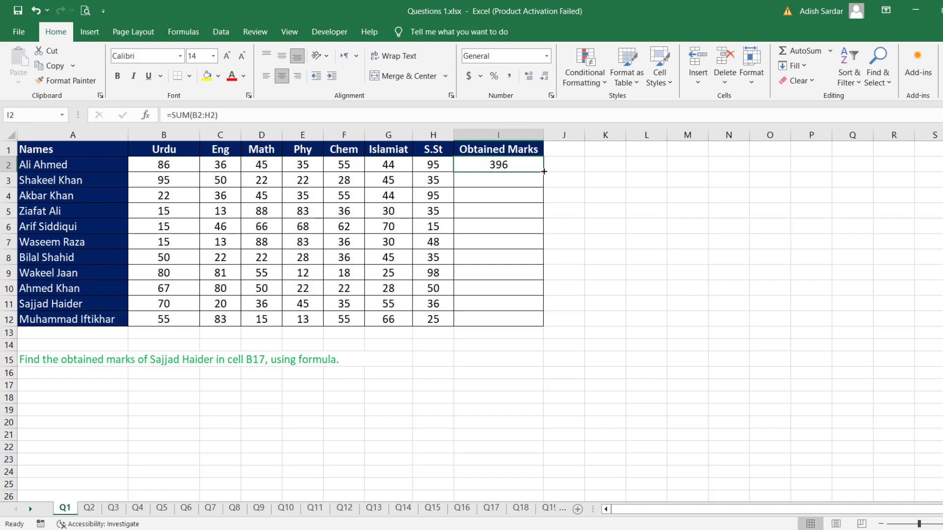
{"action": "double_click", "coordinate": [544, 172]}
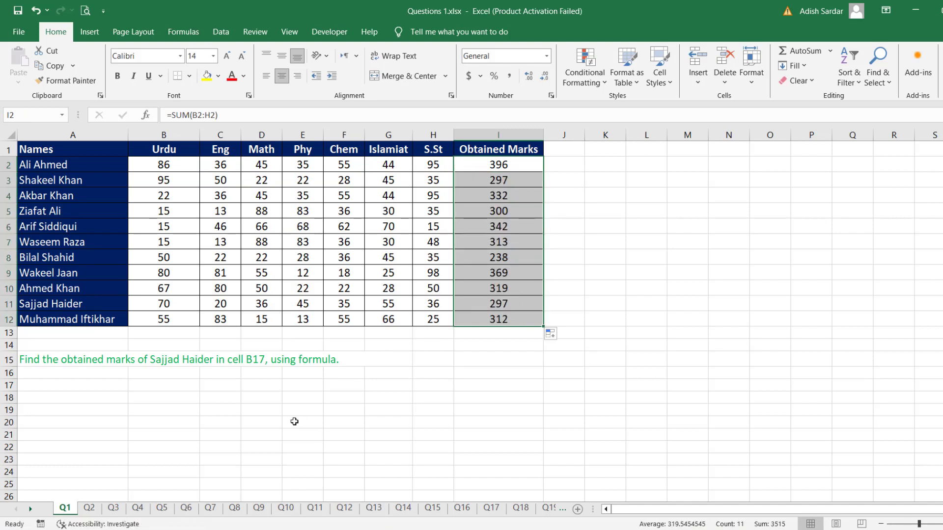
{"action": "left_click", "coordinate": [269, 434]}
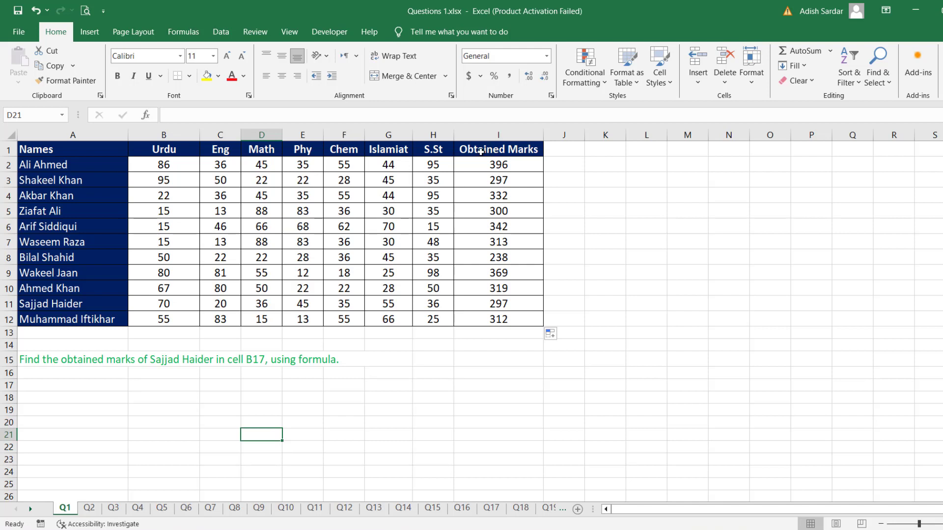
Step: Start an HLOOKUP formula in B17 with I1 as the lookup value and A1:I12 as the table array
{"action": "left_click", "coordinate": [156, 389]}
{"action": "type", "text": "="}
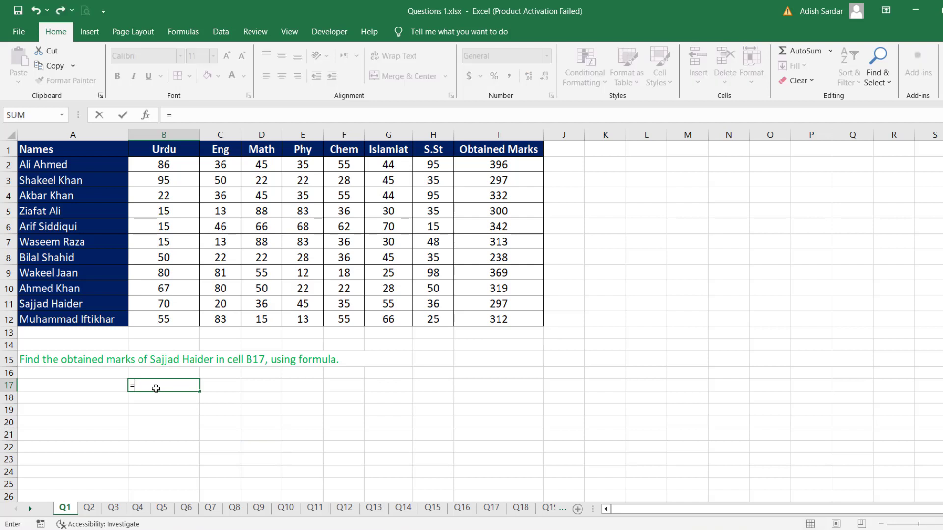
{"action": "type", "text": "hlookup"}
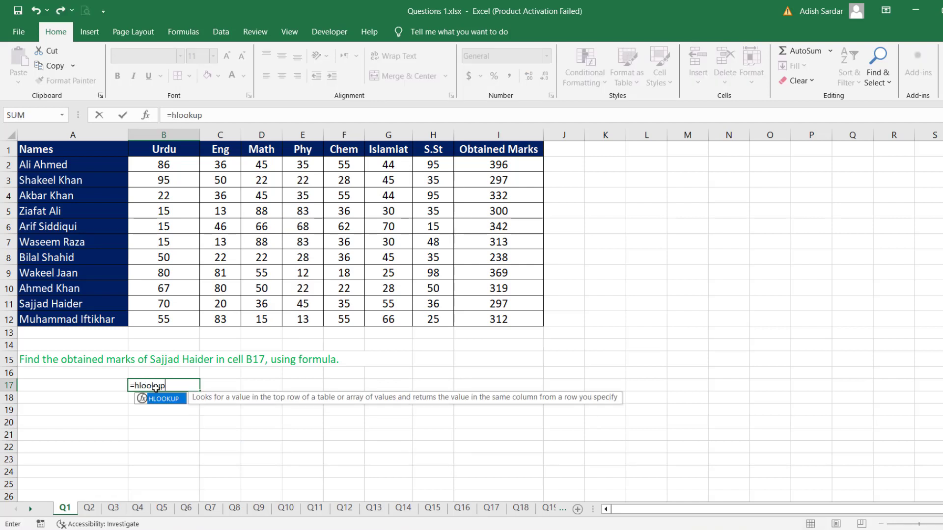
{"action": "type", "text": "("}
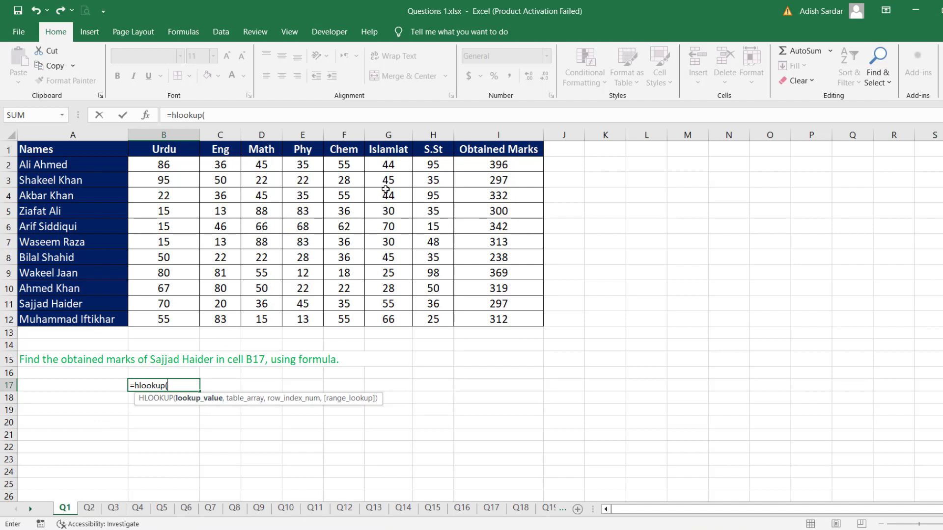
{"action": "left_click", "coordinate": [495, 147]}
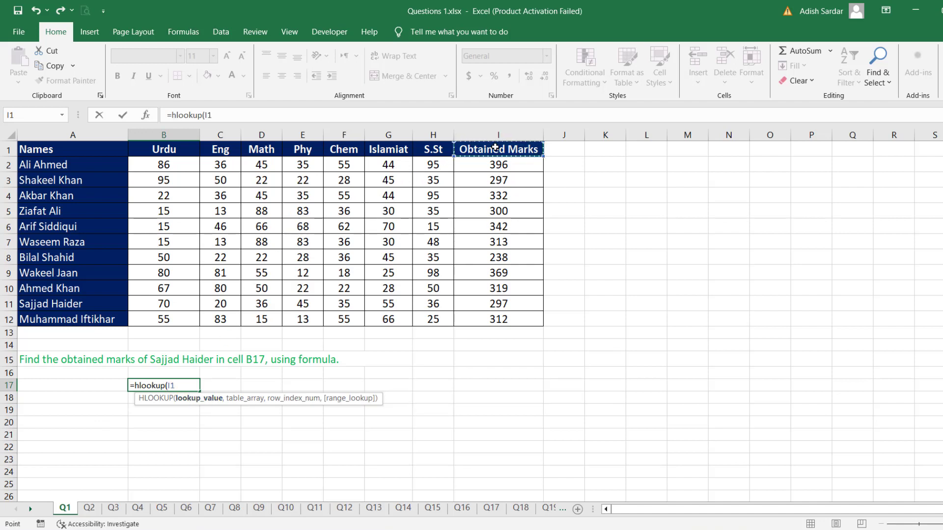
{"action": "type", "text": ","}
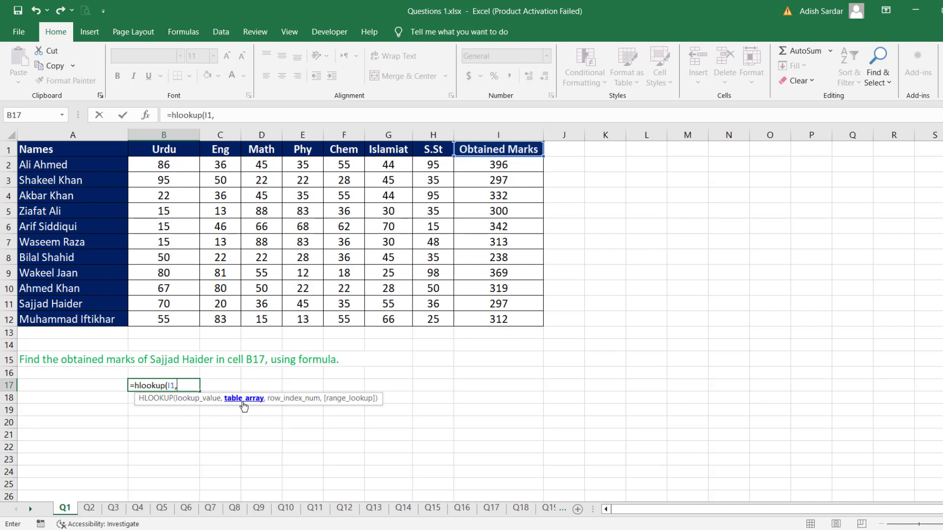
{"action": "left_click_drag", "start_coordinate": [118, 148], "coordinate": [488, 309]}
{"action": "type", "text": ","}
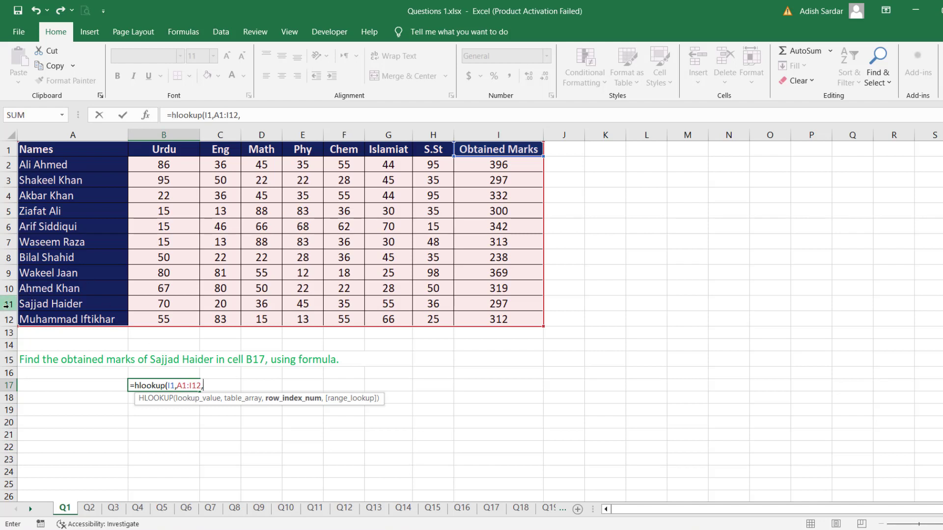
Step: Complete the B17 lookup with row index 11 and FALSE for exact match, and compare it with the total in I11
{"action": "type", "text": "11,"}
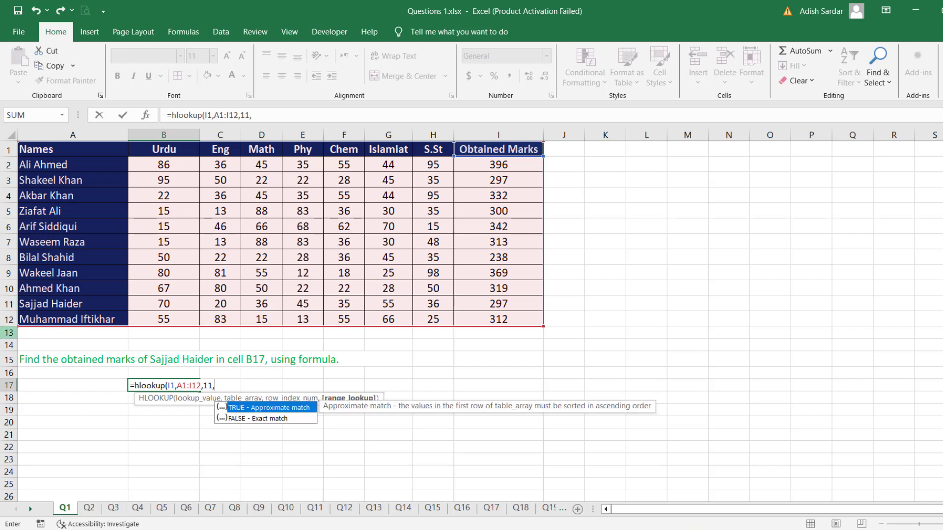
{"action": "left_click", "coordinate": [271, 422]}
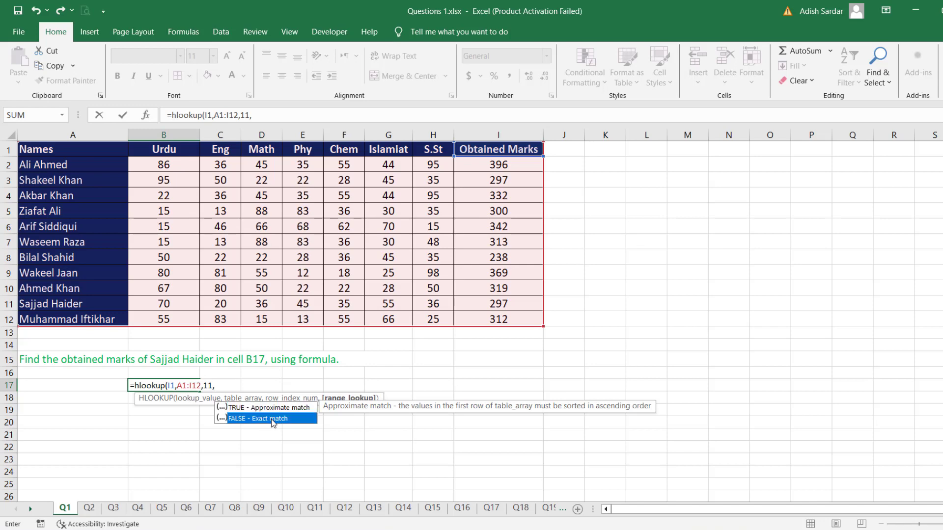
{"action": "double_click", "coordinate": [273, 422]}
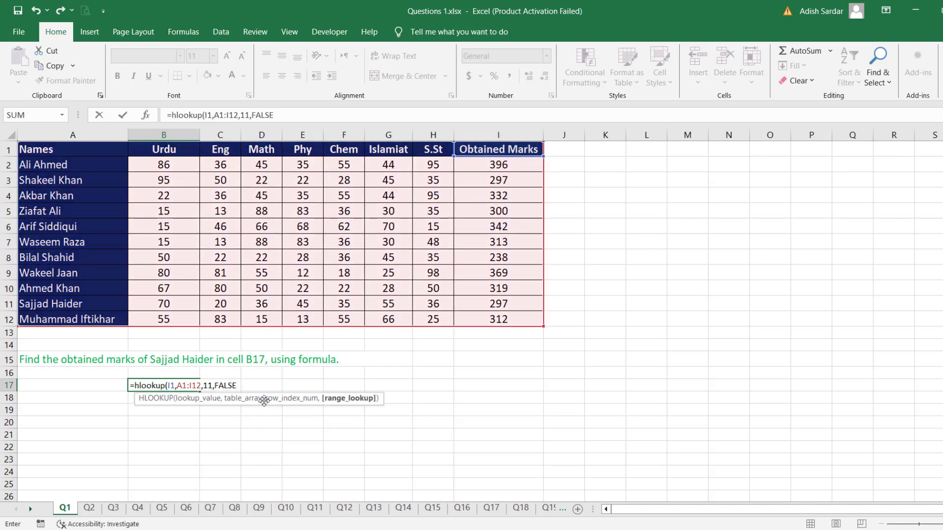
{"action": "type", "text": ")"}
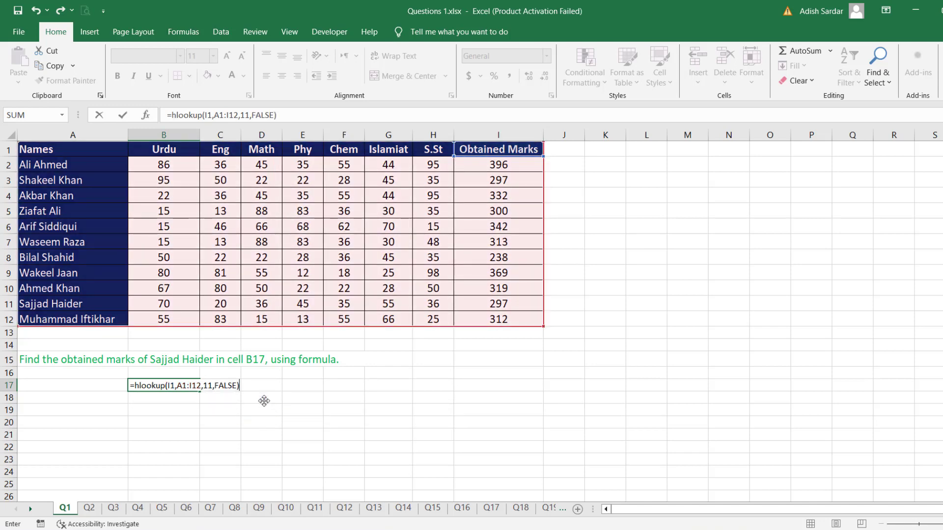
{"action": "key", "text": "Return"}
{"action": "left_click", "coordinate": [194, 386]}
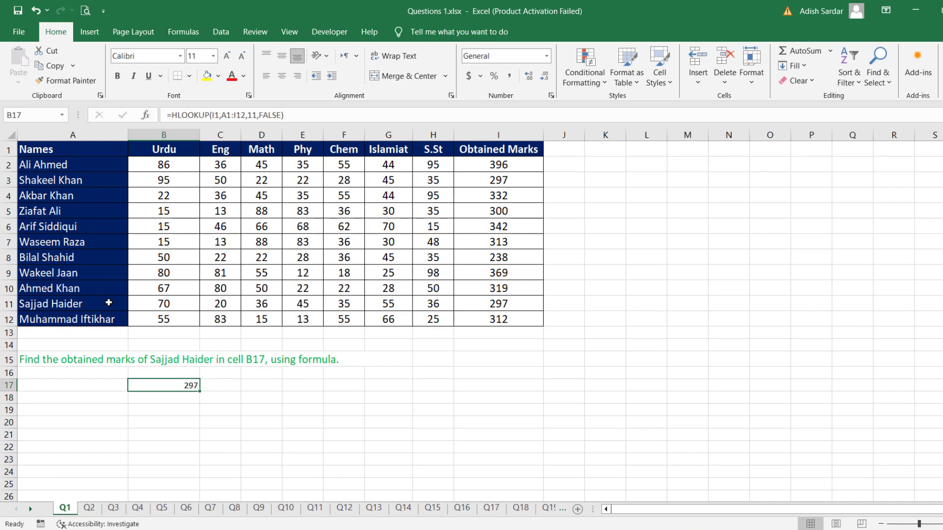
{"action": "left_click", "coordinate": [501, 306]}
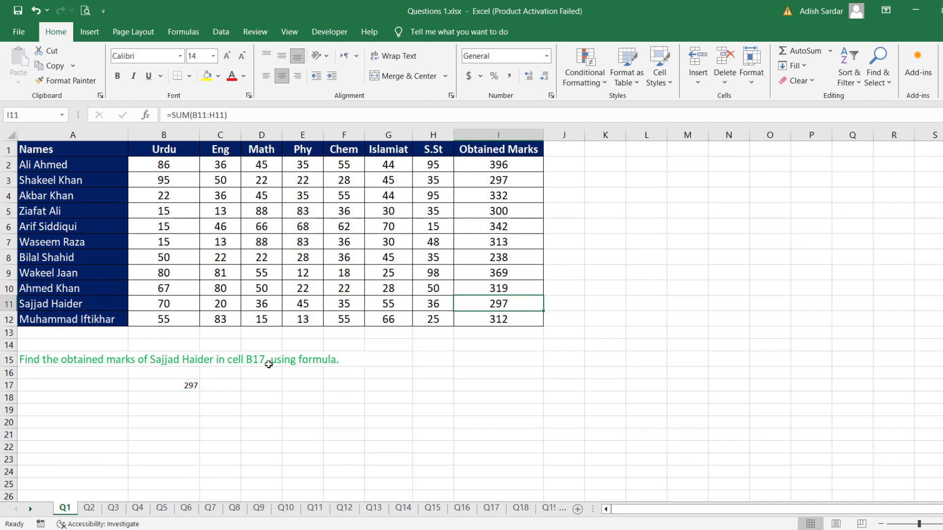
{"action": "left_click", "coordinate": [191, 387]}
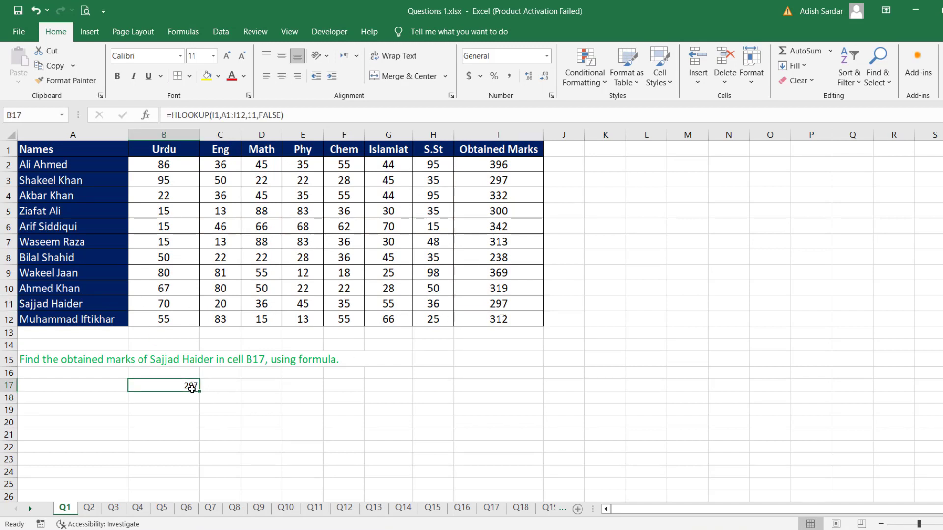
Step: On sheet Q2, copy the text "Senior Sales Executive" including its quotation marks from the question in row 14
{"action": "left_click", "coordinate": [89, 508]}
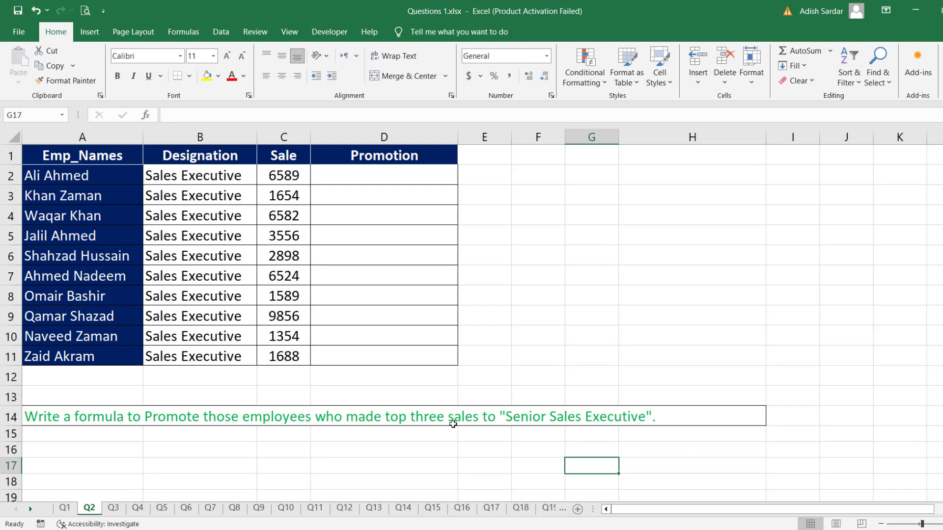
{"action": "double_click", "coordinate": [511, 417]}
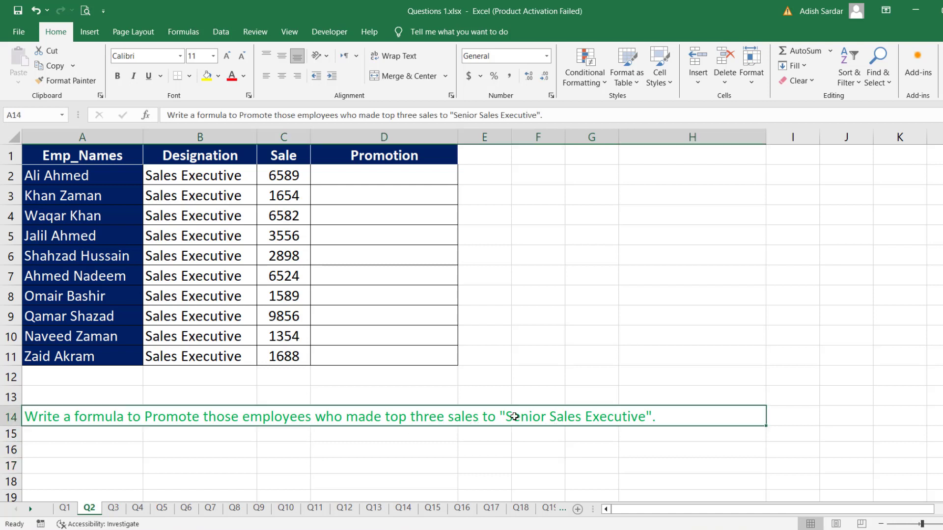
{"action": "left_click_drag", "start_coordinate": [499, 417], "coordinate": [650, 417]}
{"action": "key", "text": "ctrl+c"}
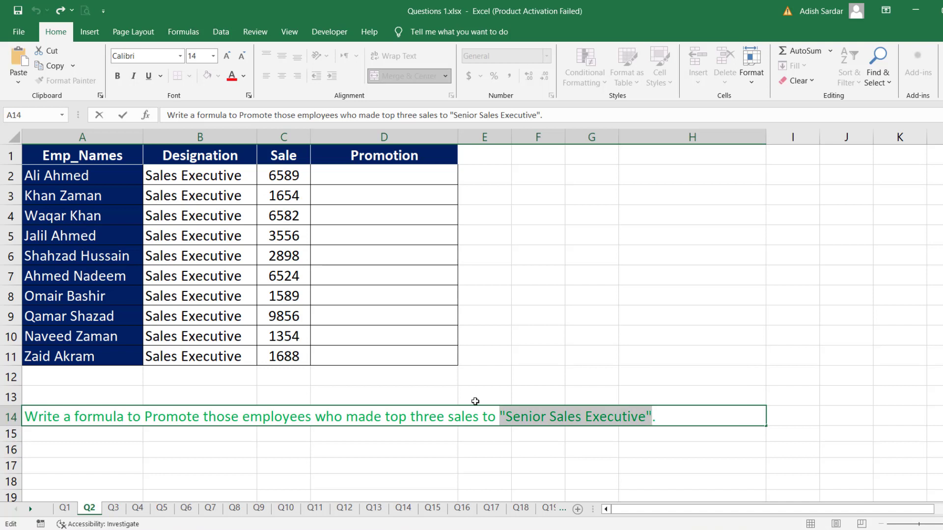
{"action": "left_click", "coordinate": [367, 431]}
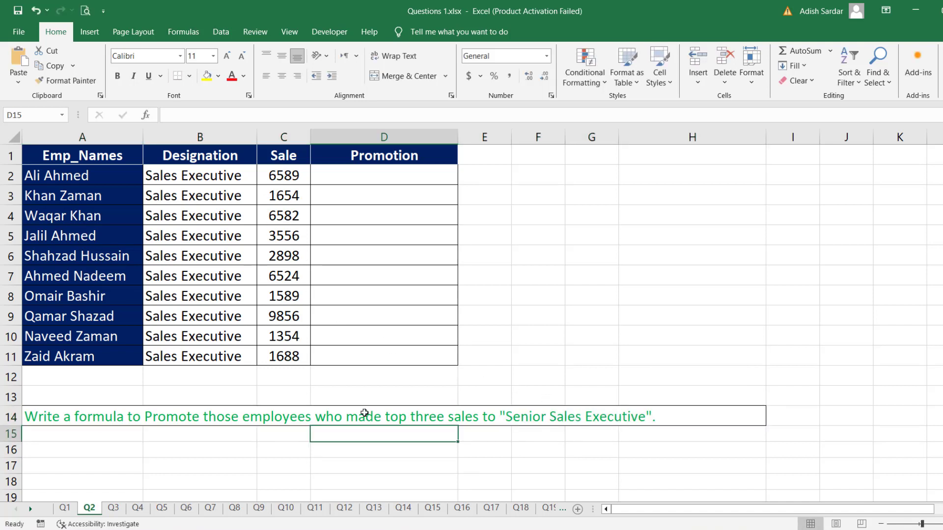
{"action": "left_click", "coordinate": [207, 415]}
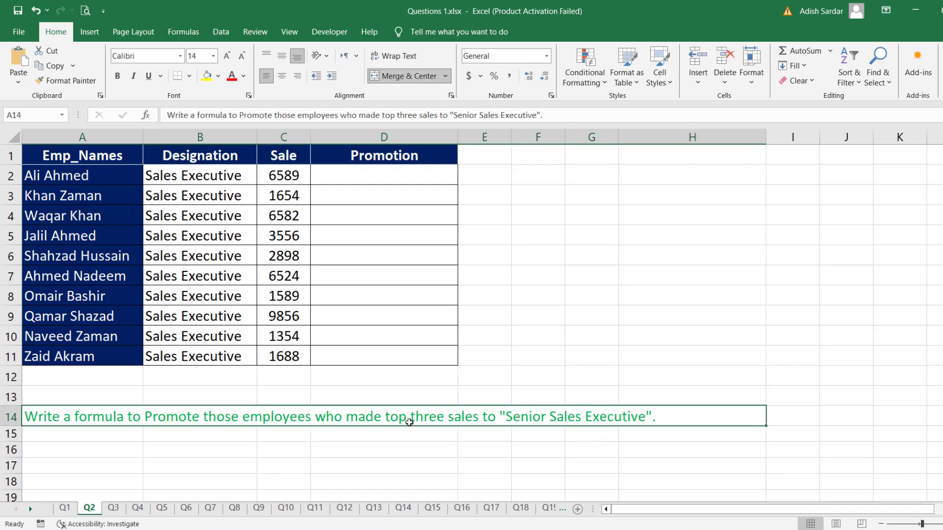
Step: Rank the sales in D2 with =RANK(C2,$C$2:$C$11) and fill the formula down the Promotion column to row 11
{"action": "left_click", "coordinate": [381, 178]}
{"action": "type", "text": "=r"}
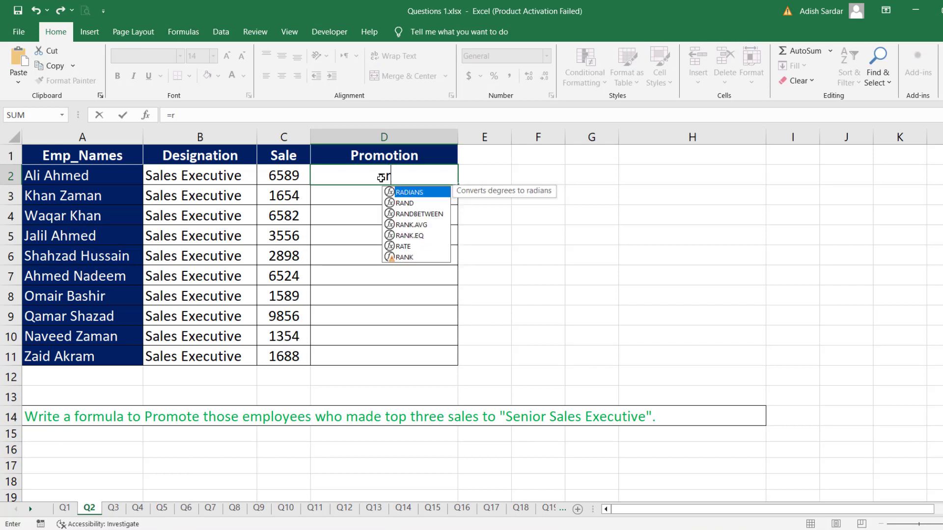
{"action": "type", "text": "ank("}
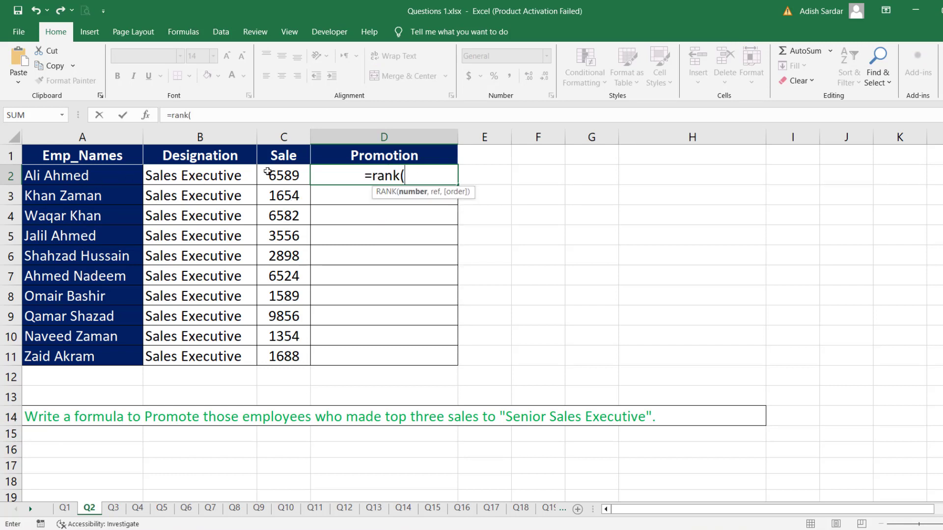
{"action": "left_click", "coordinate": [284, 175]}
{"action": "type", "text": ","}
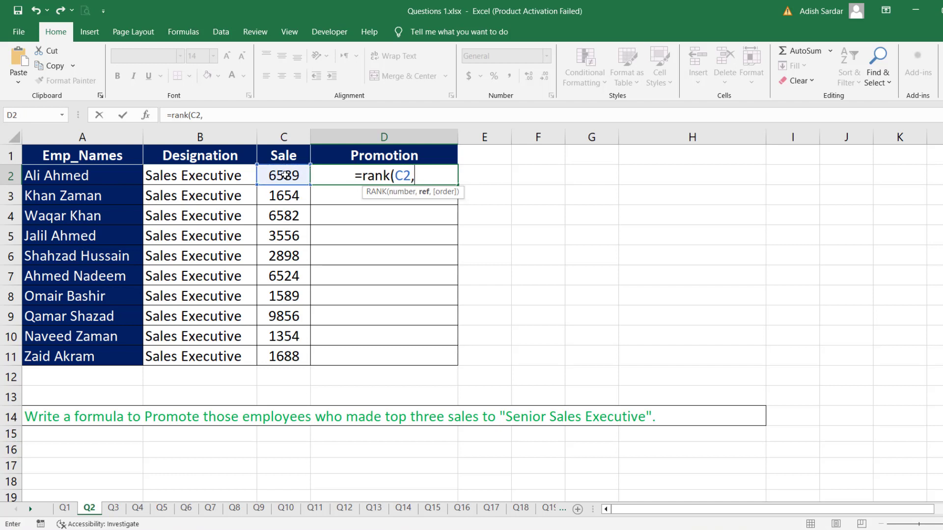
{"action": "left_click_drag", "start_coordinate": [283, 176], "coordinate": [298, 356]}
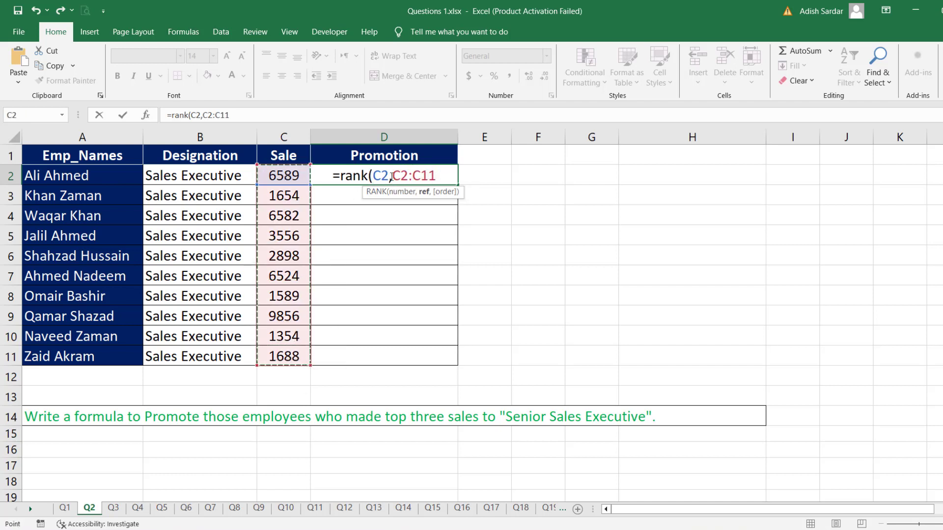
{"action": "left_click_drag", "start_coordinate": [394, 176], "coordinate": [433, 174]}
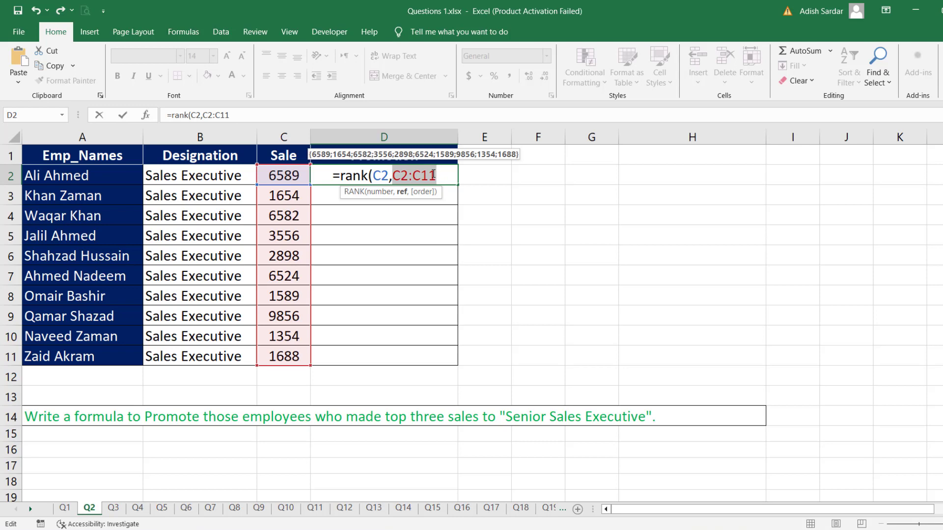
{"action": "key", "text": "F4"}
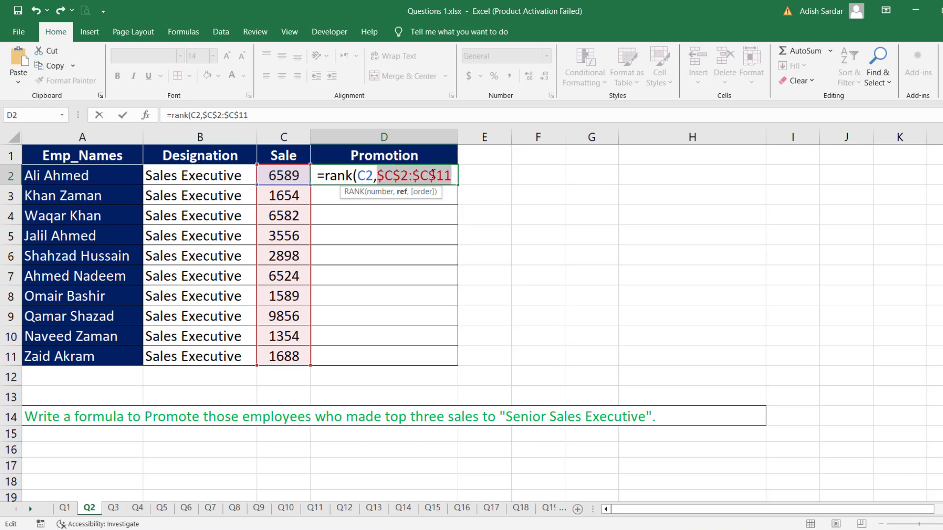
{"action": "key", "text": "ctrl+Return"}
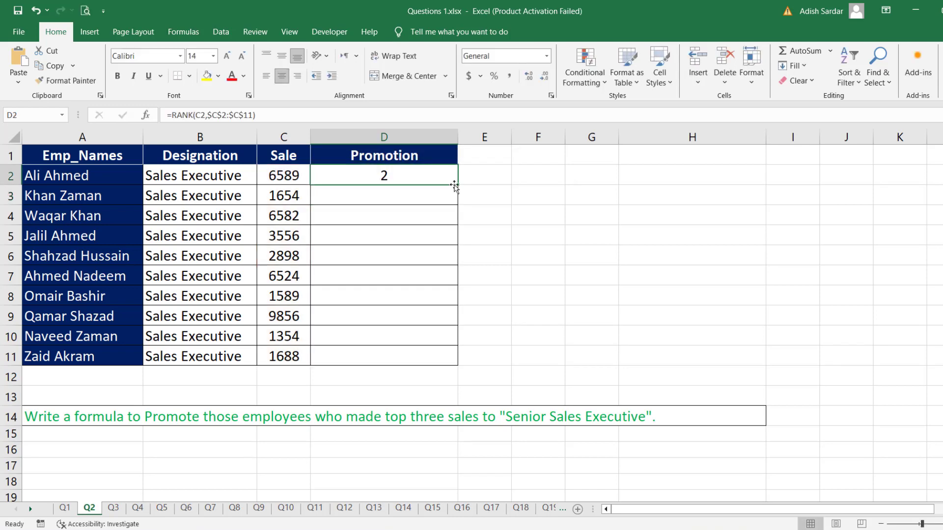
{"action": "double_click", "coordinate": [459, 186]}
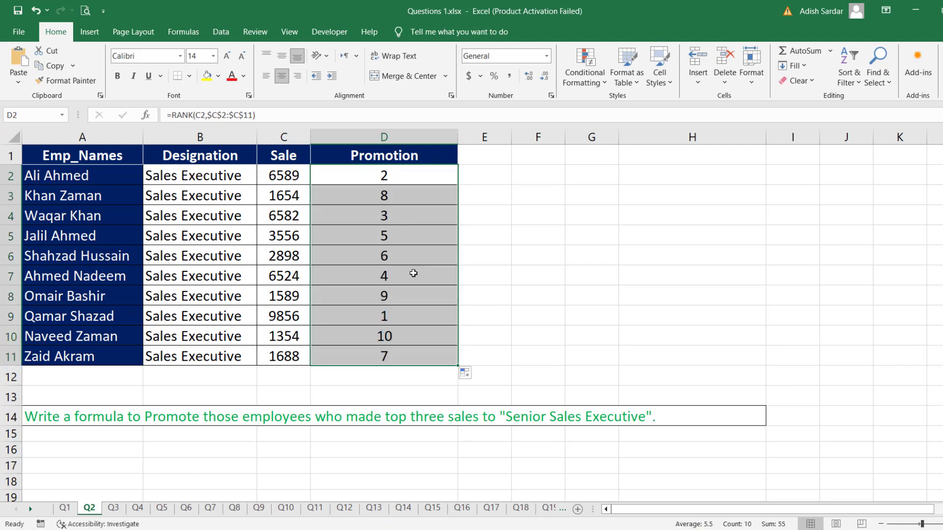
{"action": "left_click", "coordinate": [395, 316]}
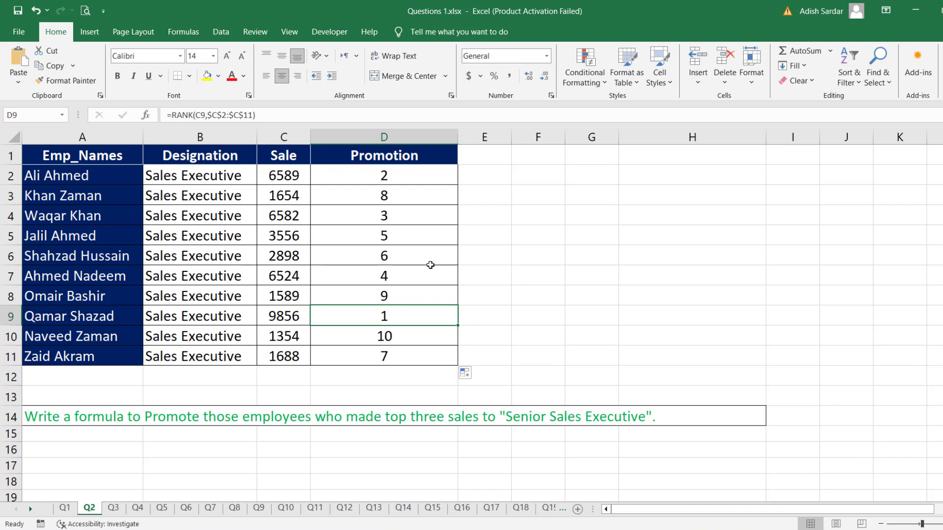
Step: Wrap the RANK formula in D2 in an IF that tests for <4 and returns the copied "Senior Sales Executive" when true
{"action": "double_click", "coordinate": [385, 175]}
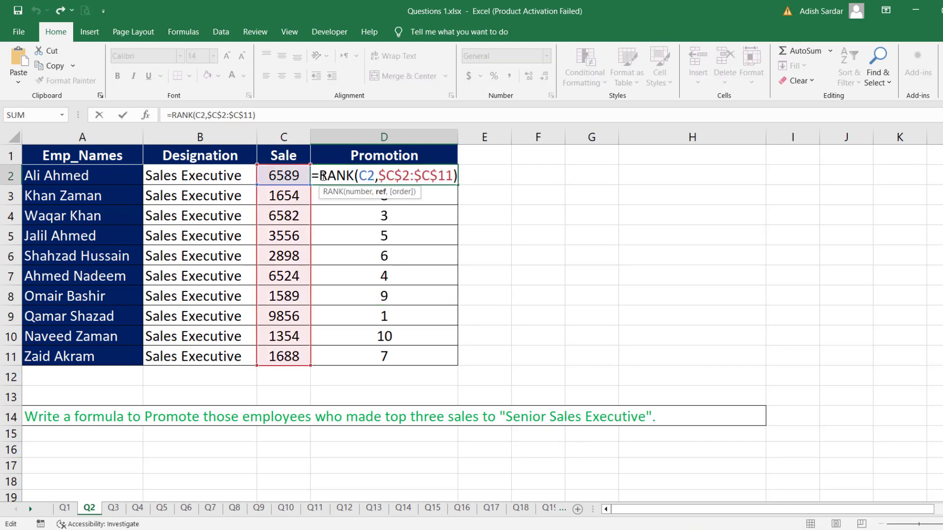
{"action": "left_click", "coordinate": [323, 176]}
{"action": "type", "text": "if"}
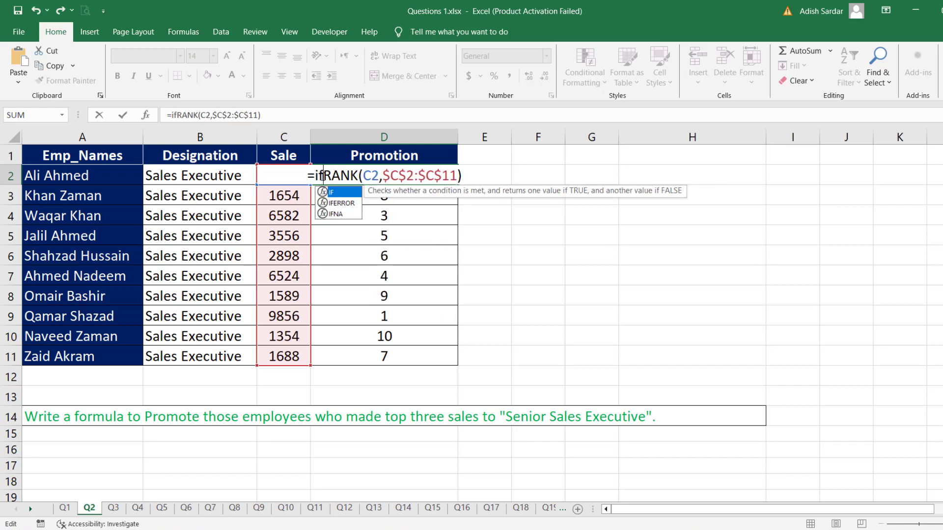
{"action": "type", "text": "("}
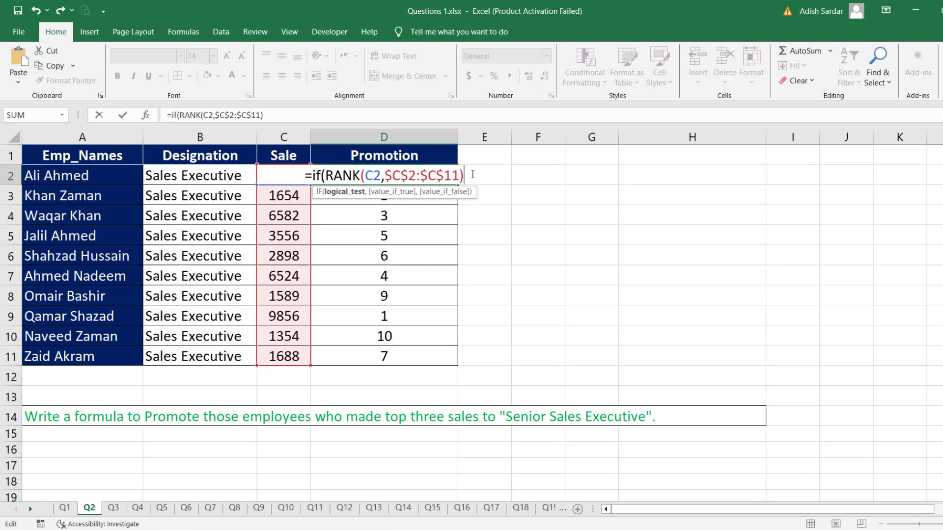
{"action": "type", "text": "<4"}
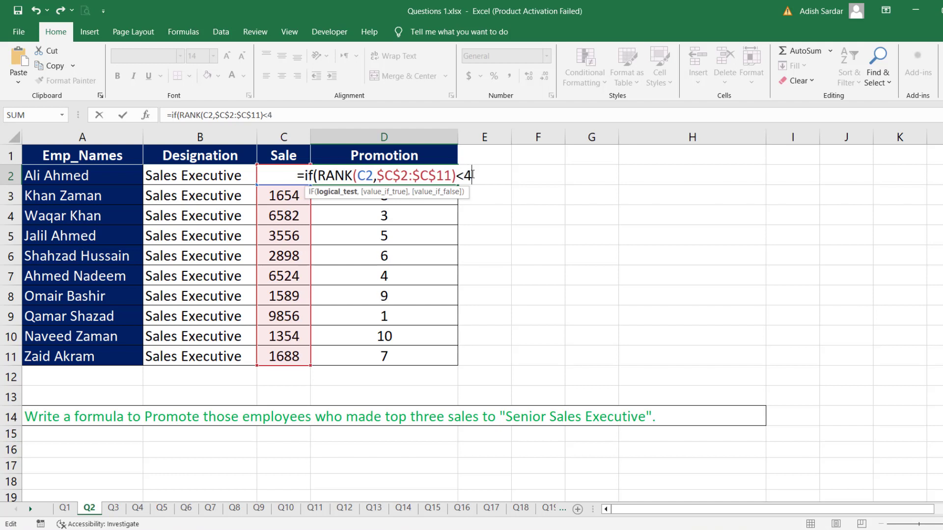
{"action": "type", "text": ","}
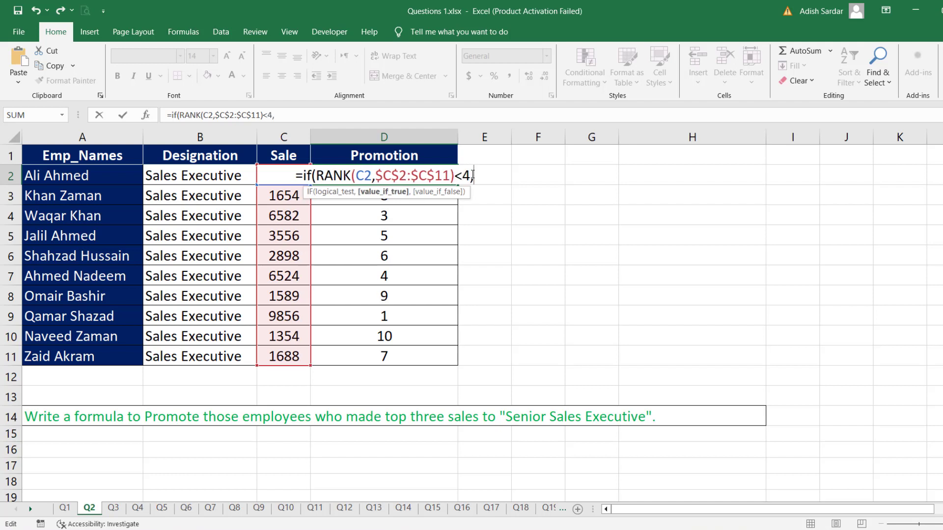
{"action": "key", "text": "ctrl+v"}
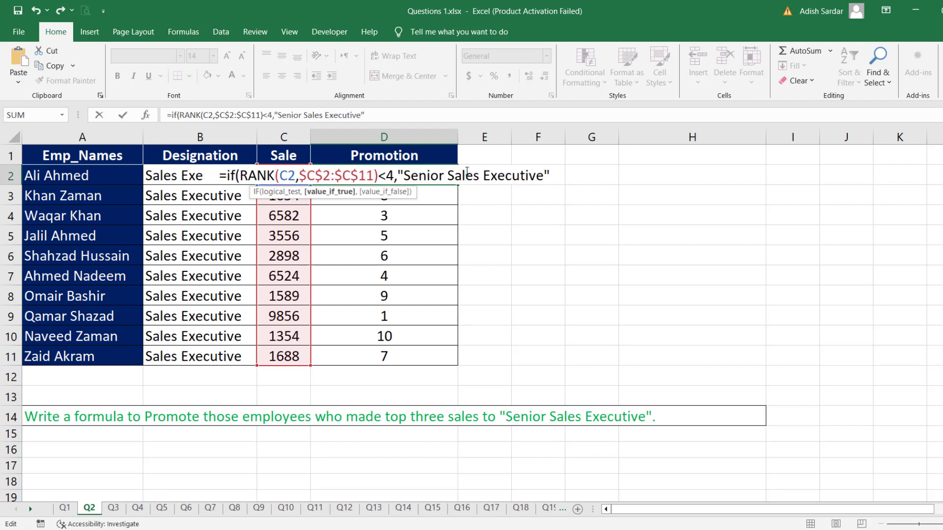
{"action": "type", "text": ","}
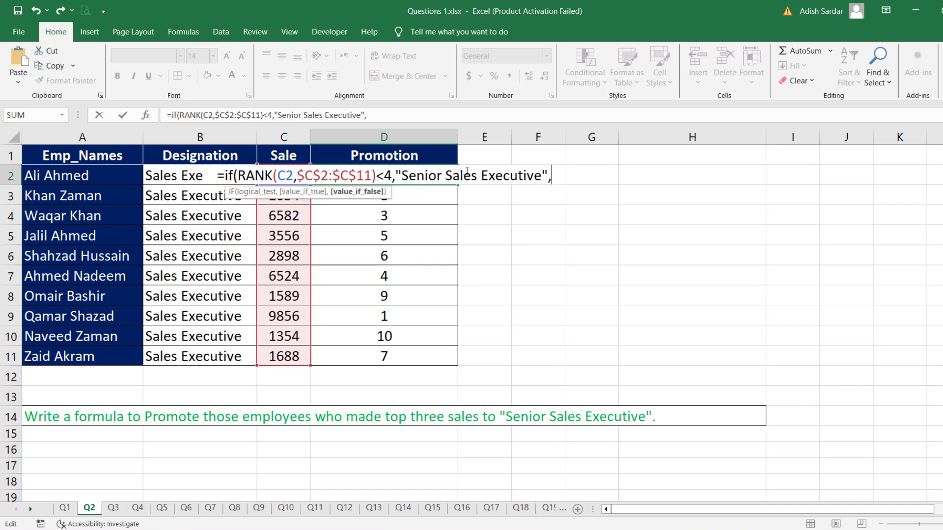
Step: Complete the D2 IF formula with "Sales Executive" as the value if false
{"action": "type", "text": "\"Senior Sales Executive\""}
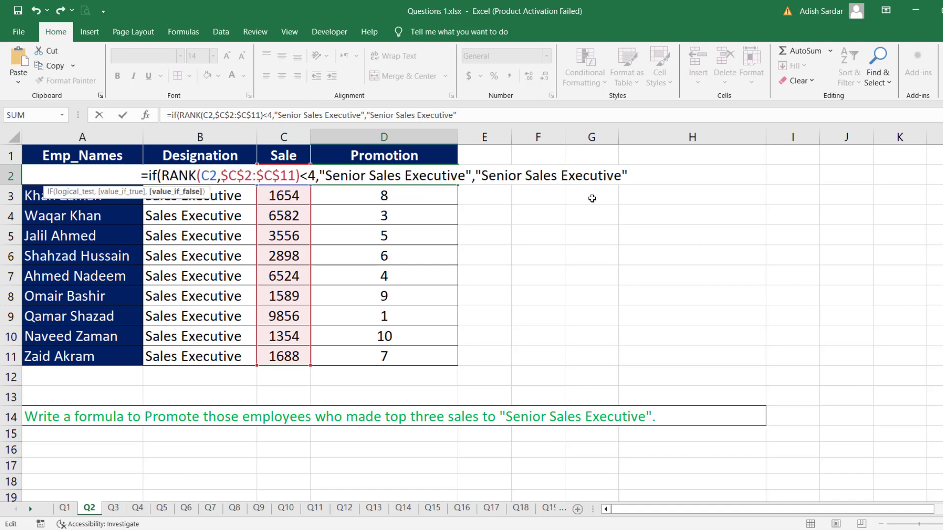
{"action": "type", "text": ")"}
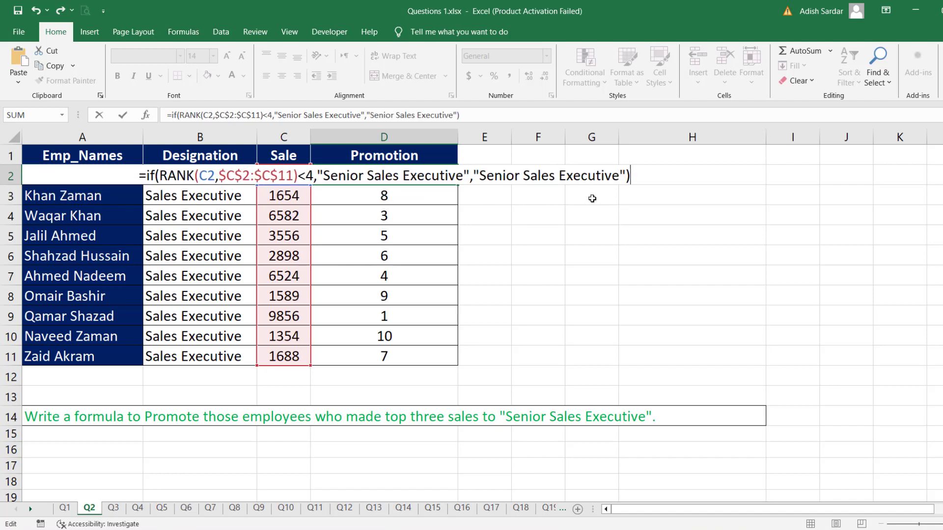
{"action": "left_click", "coordinate": [523, 176]}
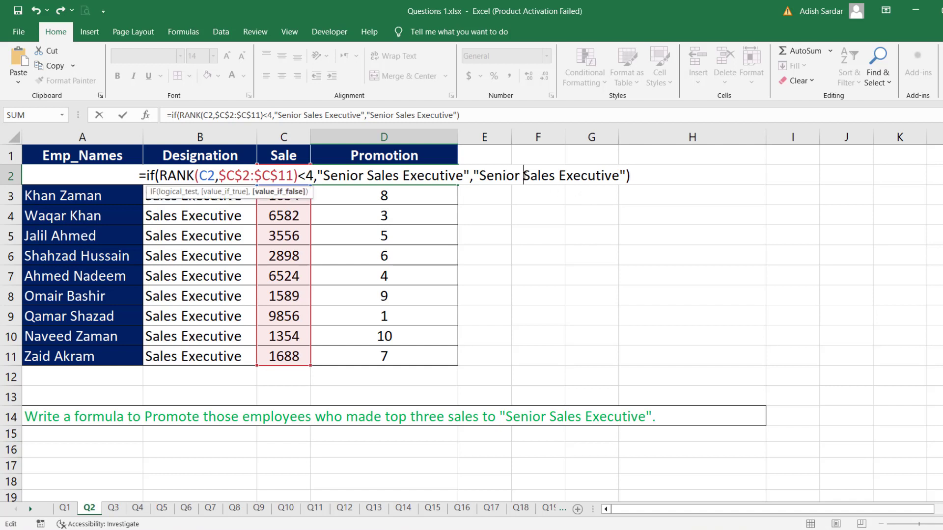
{"action": "key", "text": "BackSpace"}
{"action": "key", "text": "BackSpace"}
{"action": "key", "text": "BackSpace"}
{"action": "key", "text": "BackSpace"}
{"action": "key", "text": "BackSpace"}
{"action": "key", "text": "BackSpace"}
{"action": "key", "text": "BackSpace"}
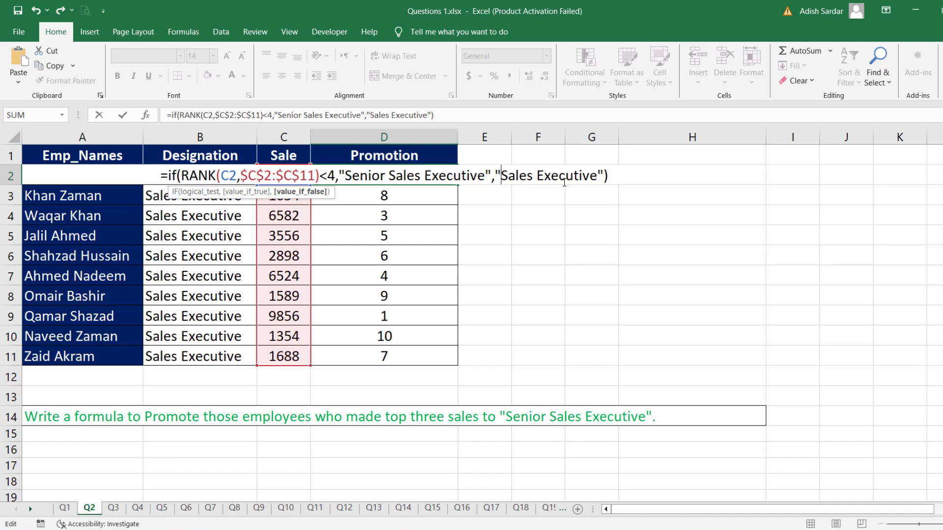
{"action": "key", "text": "ctrl+Return"}
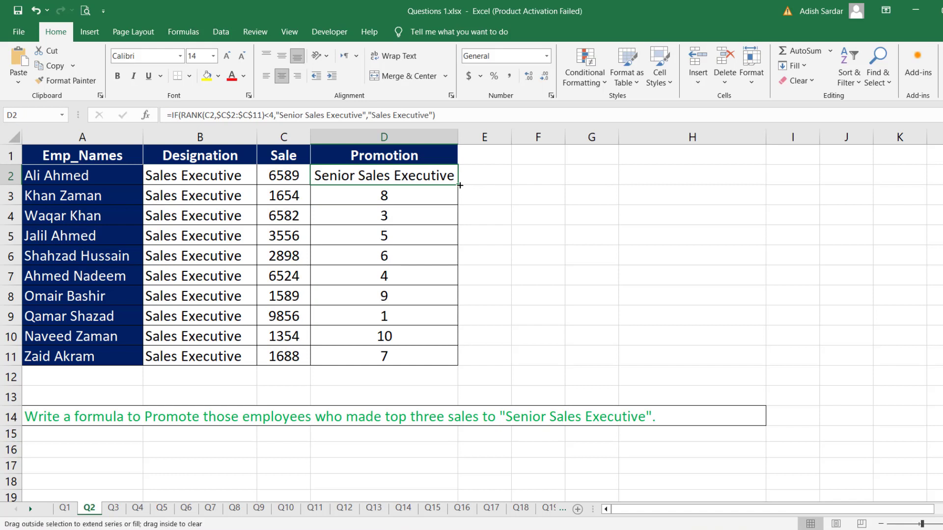
Step: Fill the D2 formula down the Promotion column to row 11 and check the formulas in D4 and D9
{"action": "double_click", "coordinate": [460, 184]}
{"action": "left_click", "coordinate": [351, 178]}
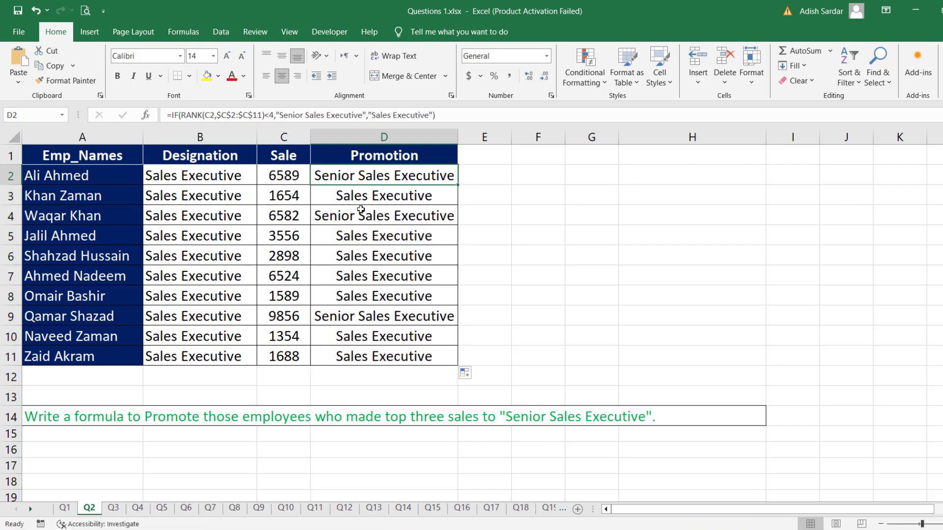
{"action": "left_click", "coordinate": [363, 220]}
{"action": "left_click", "coordinate": [371, 316]}
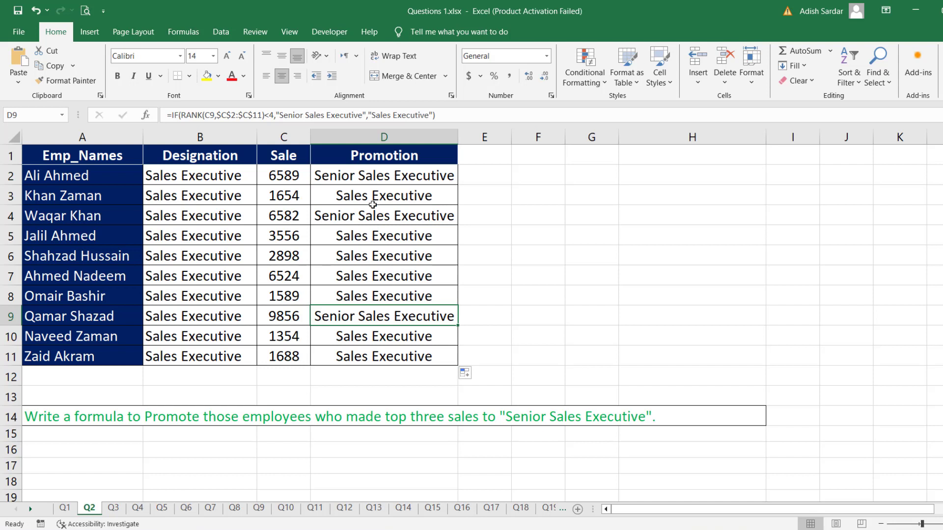
Step: Sort the Sale values in C2:C11 from largest to smallest, expanding the selection to the whole table
{"action": "left_click_drag", "start_coordinate": [290, 175], "coordinate": [287, 357]}
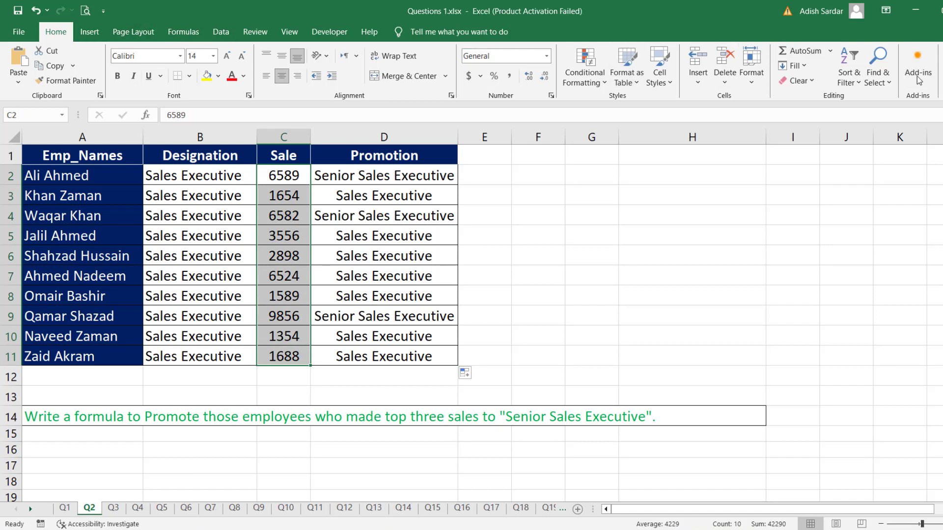
{"action": "left_click", "coordinate": [857, 86]}
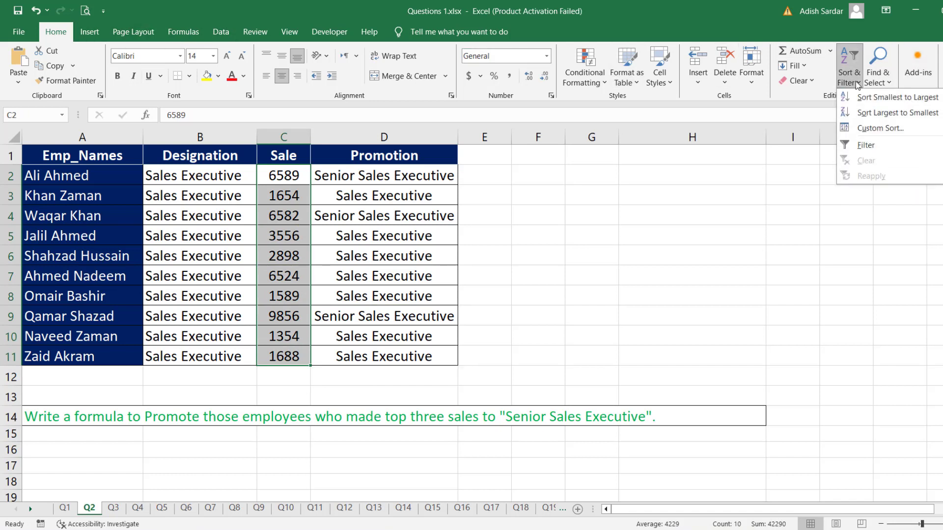
{"action": "left_click", "coordinate": [886, 112]}
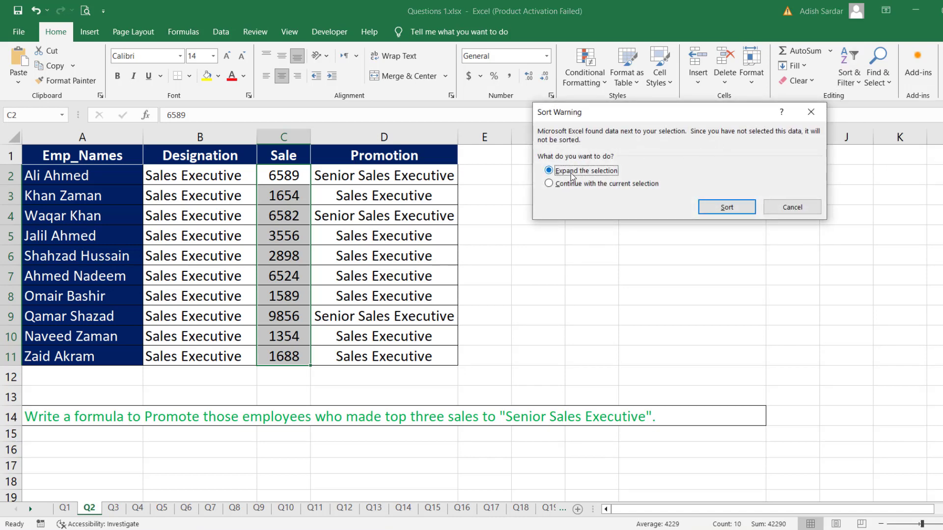
{"action": "left_click", "coordinate": [726, 207]}
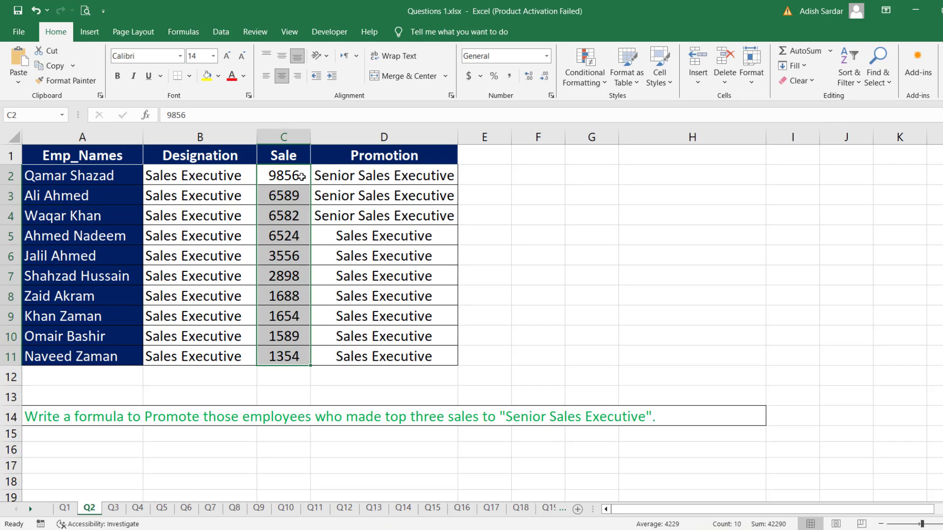
{"action": "left_click", "coordinate": [388, 260]}
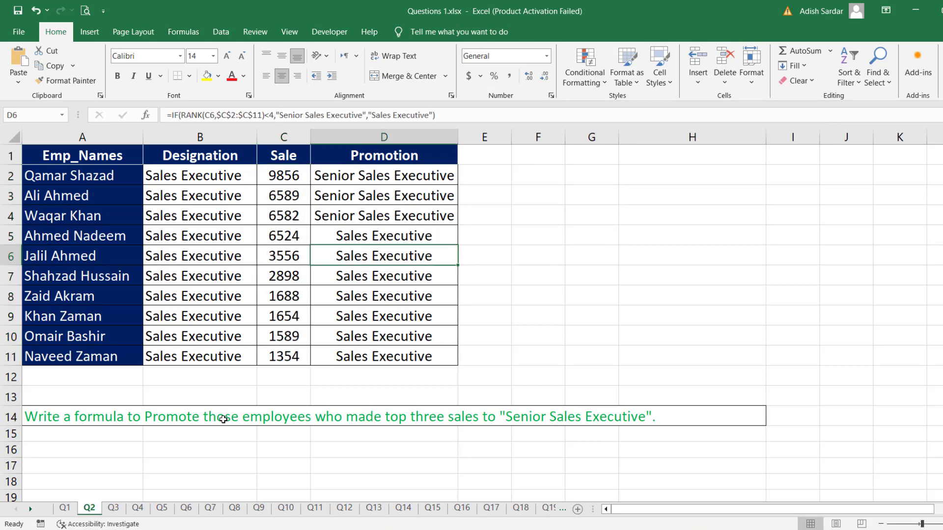
Step: On sheet Q3, start a PMT formula in B7 with B5/12 as the monthly rate
{"action": "left_click", "coordinate": [114, 508]}
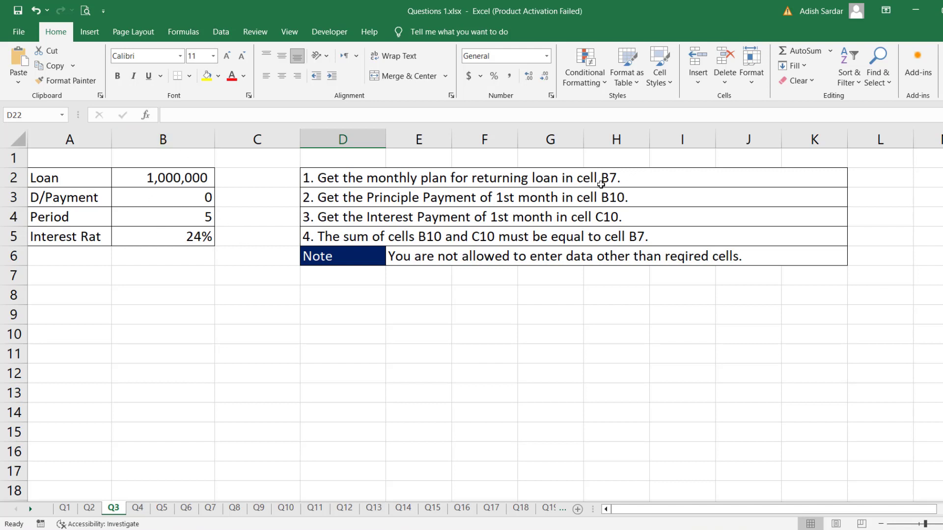
{"action": "left_click", "coordinate": [179, 272]}
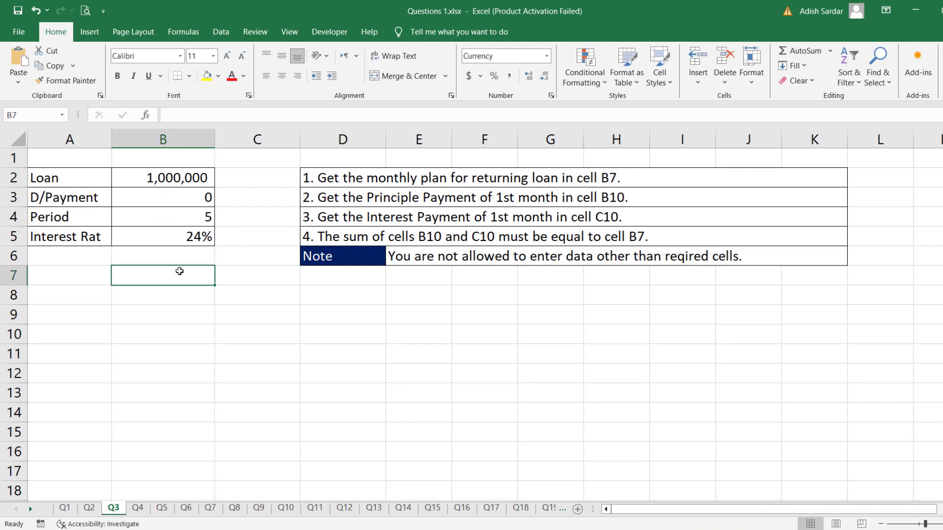
{"action": "type", "text": "=pmt"}
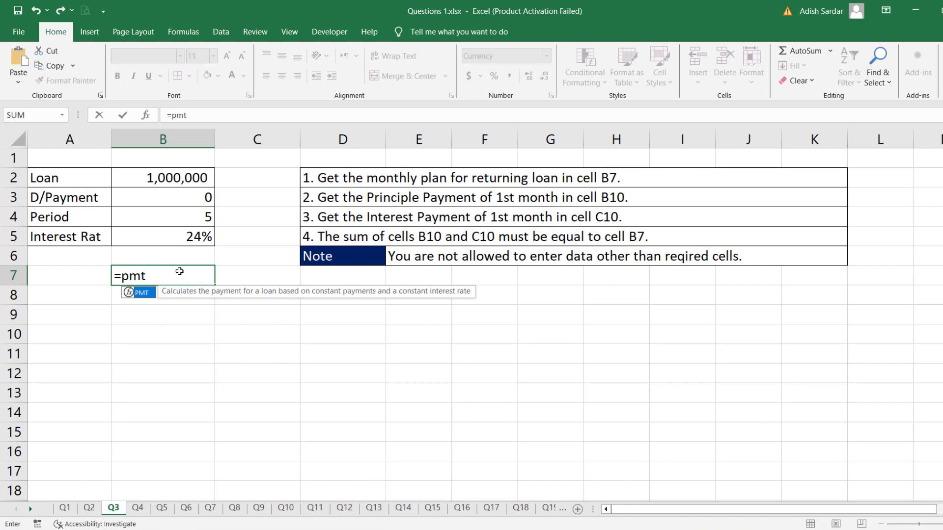
{"action": "type", "text": "("}
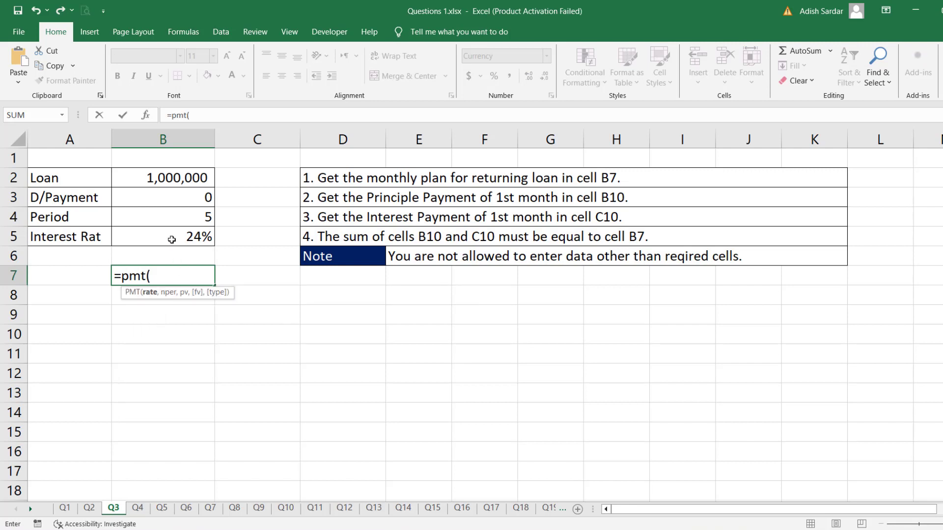
{"action": "left_click", "coordinate": [172, 240]}
{"action": "type", "text": "/"}
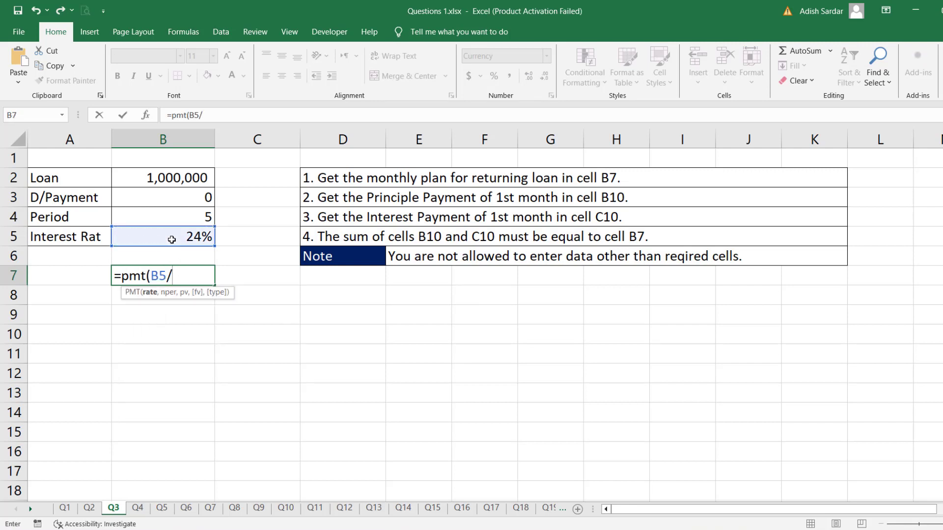
{"action": "type", "text": "12,"}
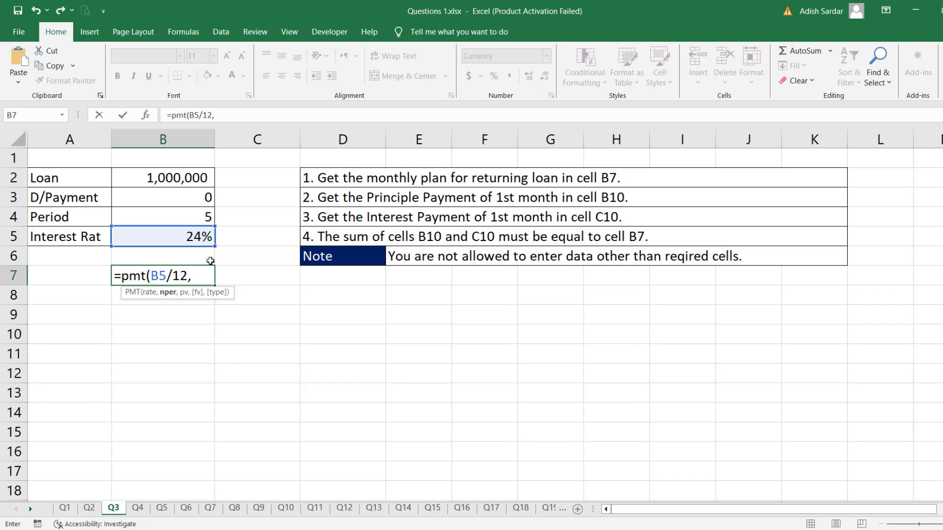
Step: Complete the B7 payment formula with B4*12 as the number of periods and B2-B3 as the present value
{"action": "left_click", "coordinate": [177, 217]}
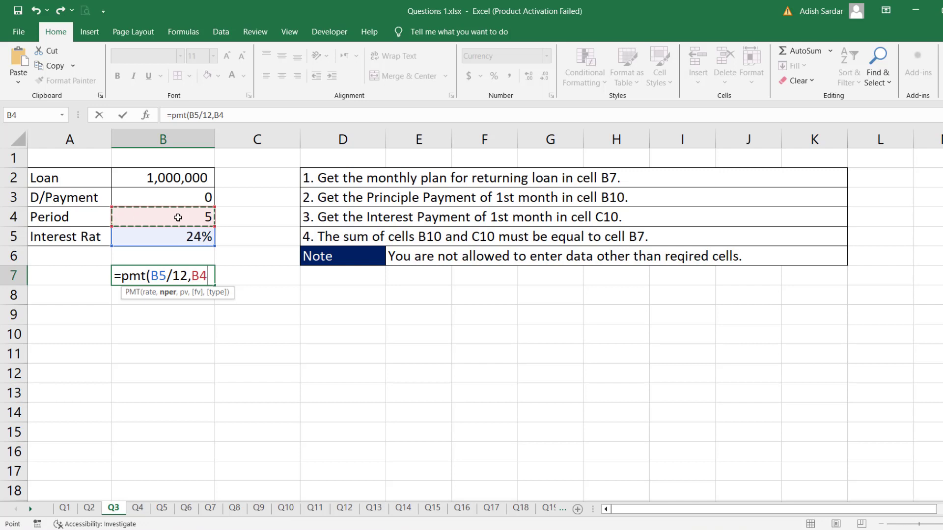
{"action": "type", "text": "*"}
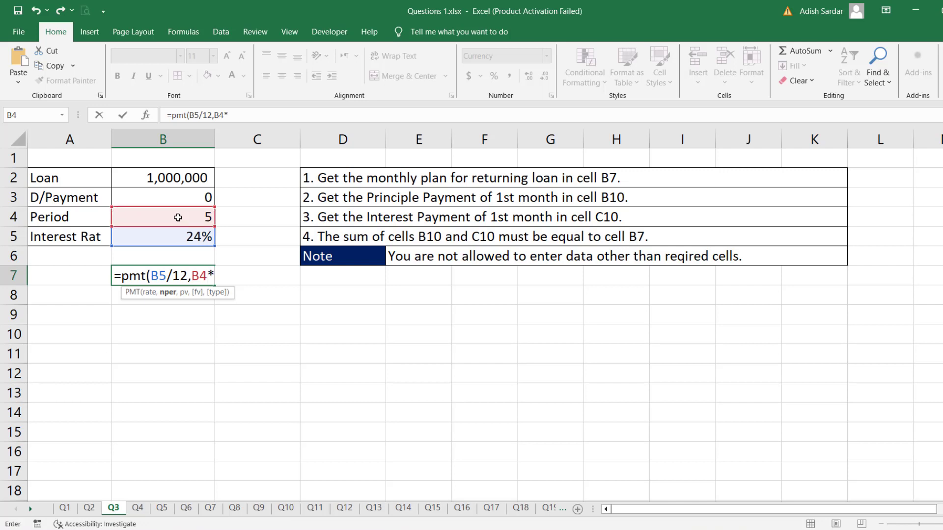
{"action": "type", "text": "12"}
{"action": "type", "text": ","}
{"action": "left_click", "coordinate": [170, 177]}
{"action": "type", "text": "-"}
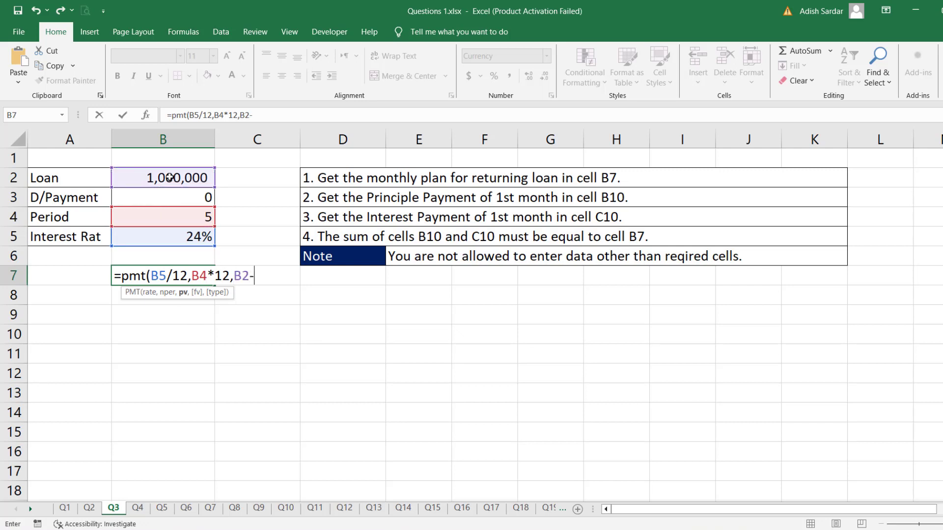
{"action": "left_click", "coordinate": [190, 202]}
{"action": "key", "text": "Return"}
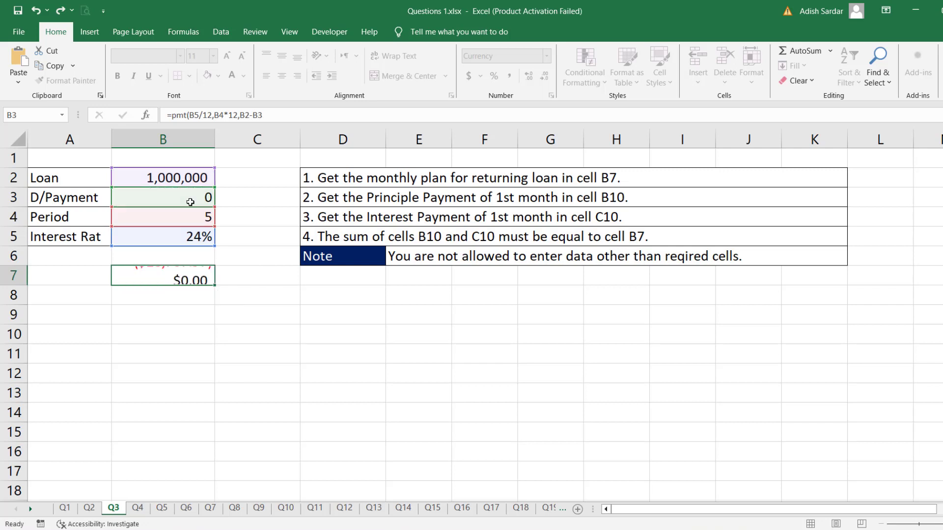
{"action": "left_click", "coordinate": [176, 273]}
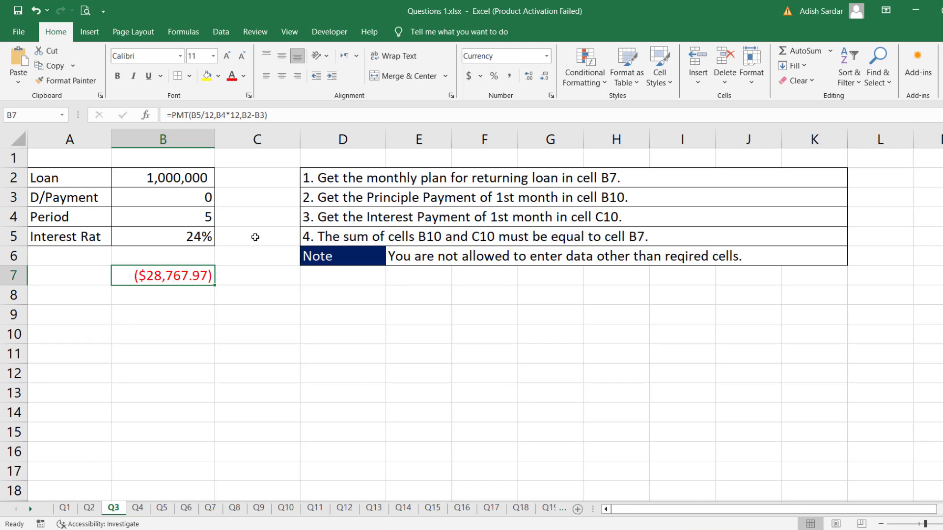
Step: Start a PPMT formula in B10 with B5/12 as the monthly rate and 1 as the period
{"action": "left_click", "coordinate": [440, 199]}
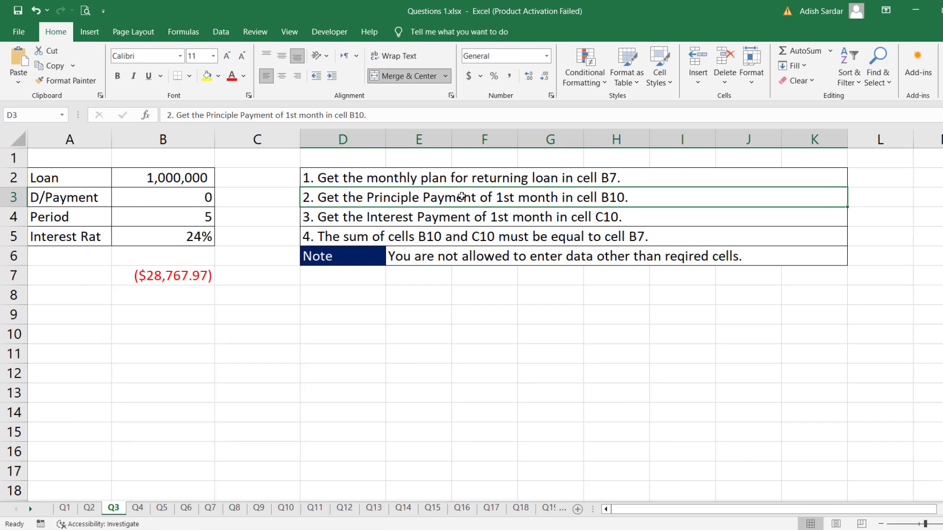
{"action": "left_click", "coordinate": [165, 316]}
{"action": "left_click", "coordinate": [167, 329]}
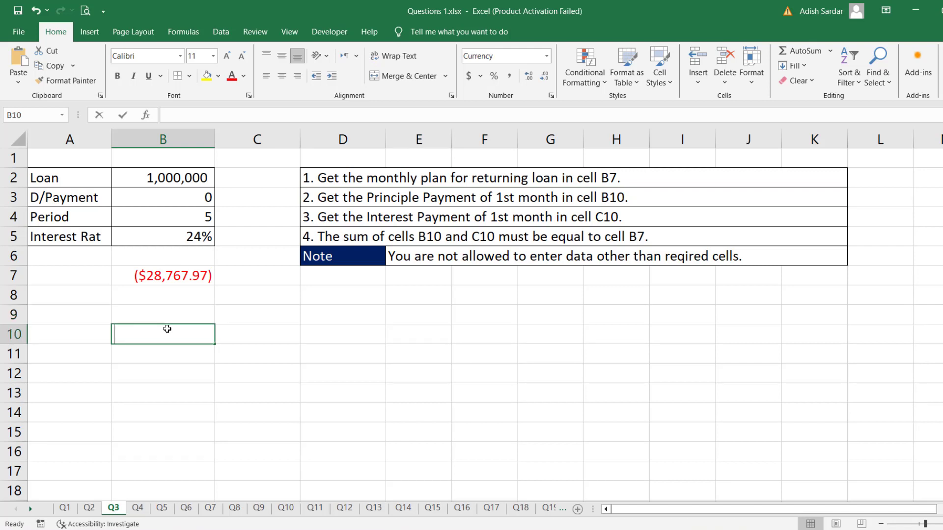
{"action": "type", "text": "=ppmt"}
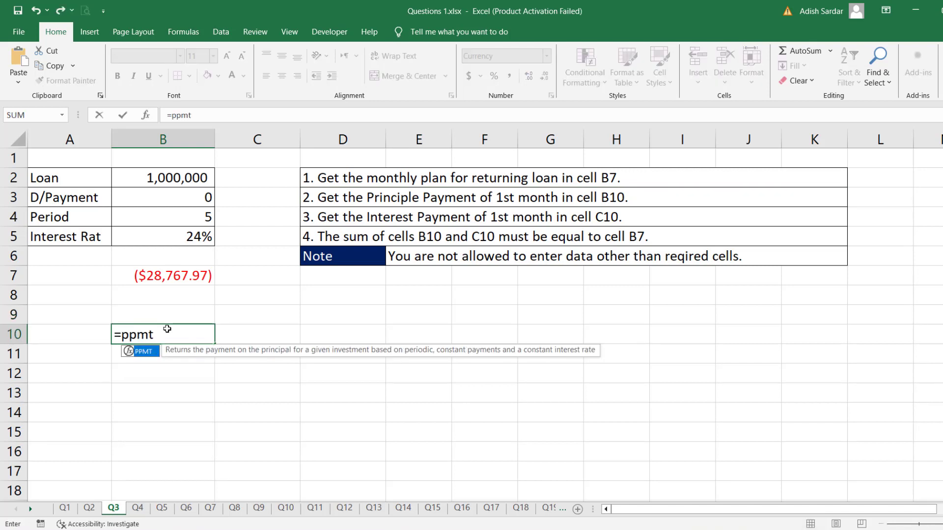
{"action": "type", "text": "("}
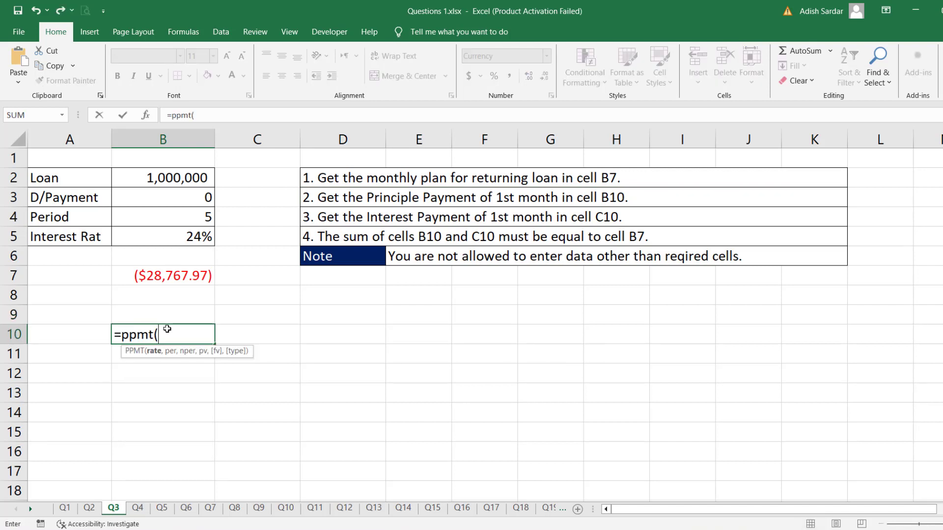
{"action": "left_click", "coordinate": [180, 237]}
{"action": "type", "text": "/"}
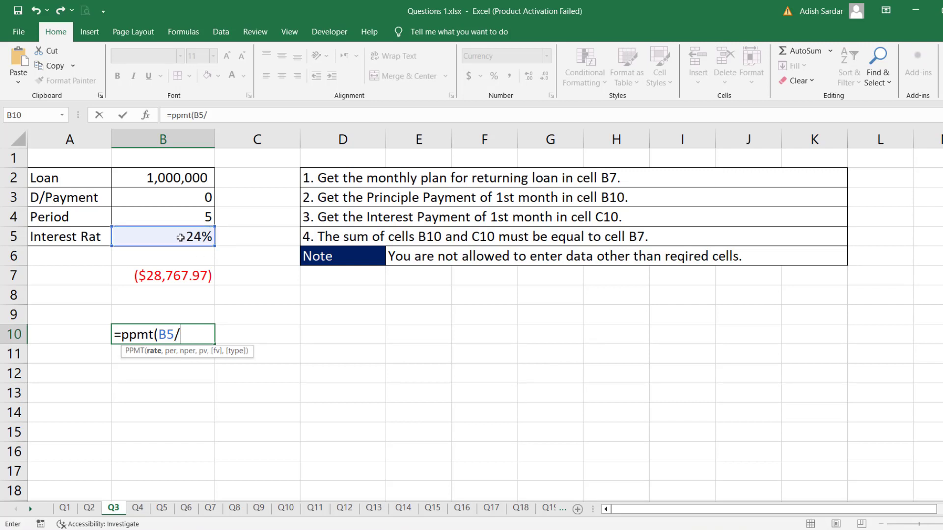
{"action": "type", "text": "12,"}
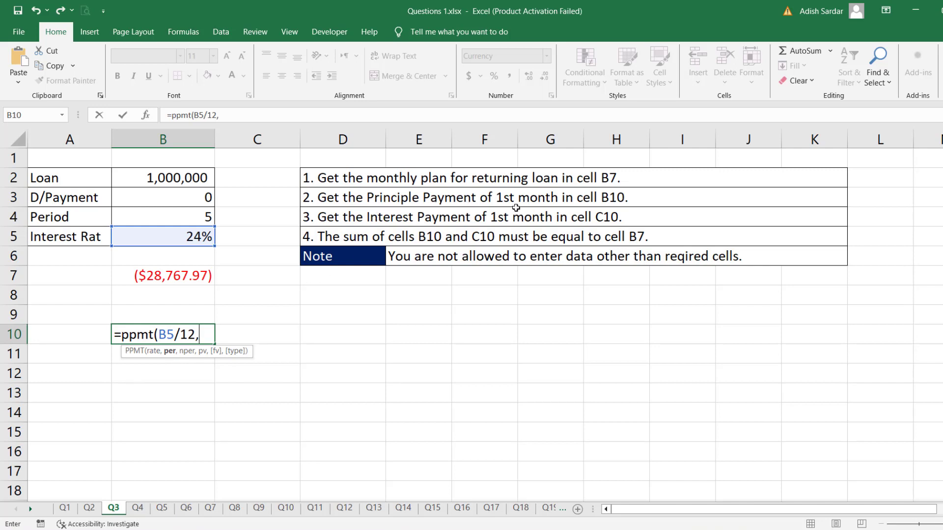
{"action": "type", "text": "1,"}
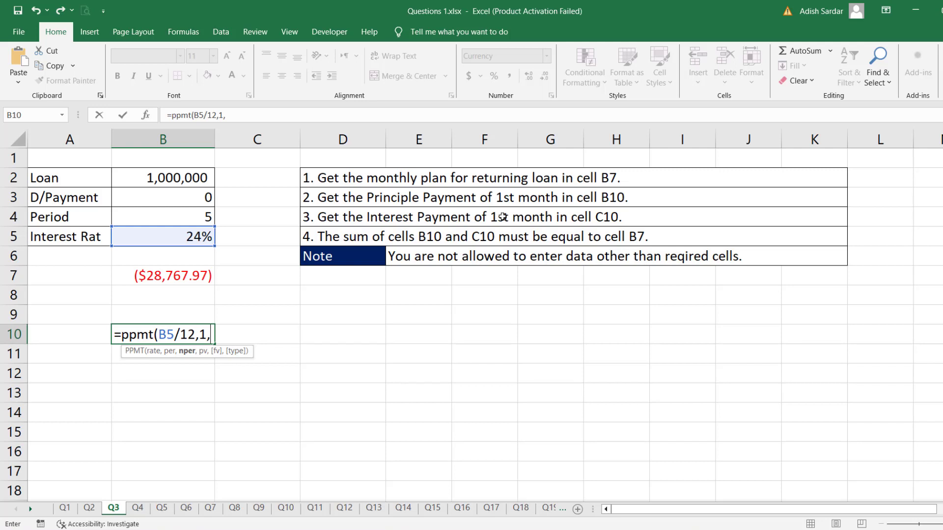
Step: Complete the B10 principal payment formula with B4*12 as the number of periods and B2-B3 as the present value
{"action": "left_click", "coordinate": [193, 223]}
{"action": "type", "text": "*"}
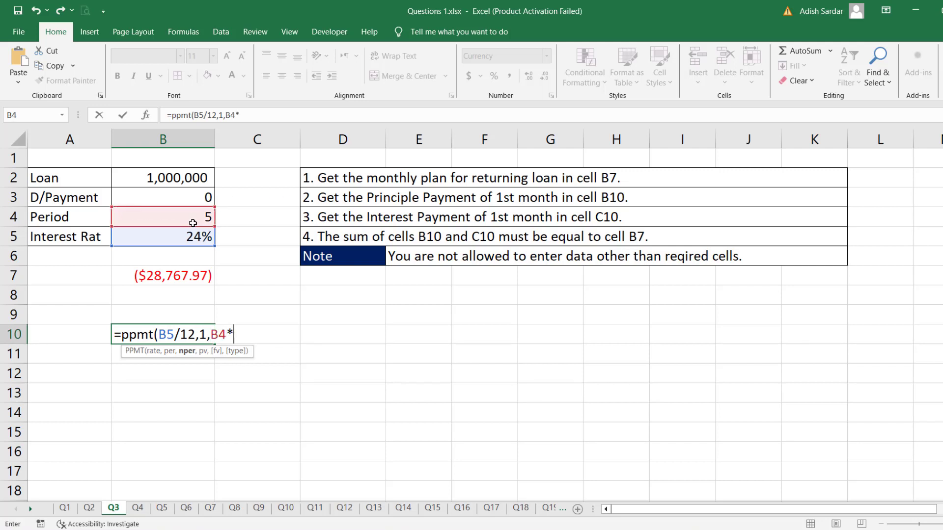
{"action": "type", "text": "12,"}
{"action": "left_click", "coordinate": [182, 174]}
{"action": "type", "text": "-"}
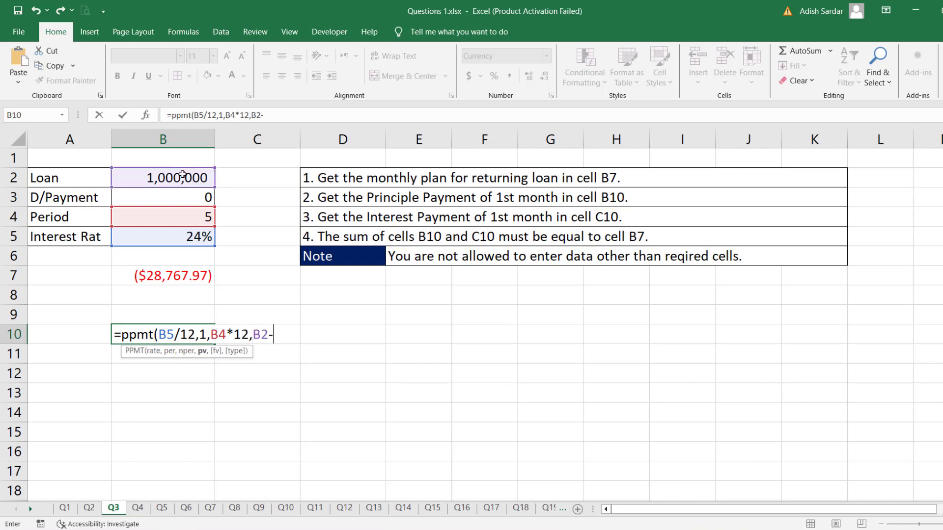
{"action": "left_click", "coordinate": [172, 196]}
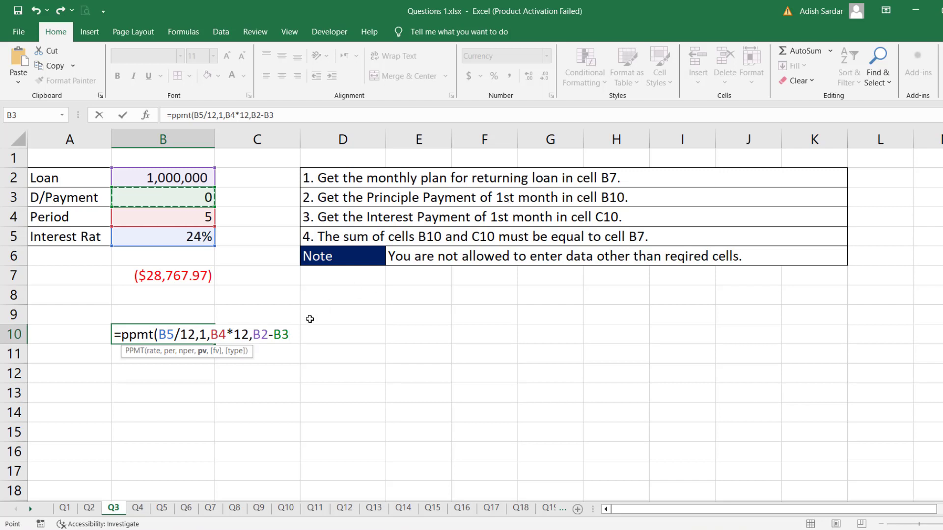
{"action": "key", "text": "Return"}
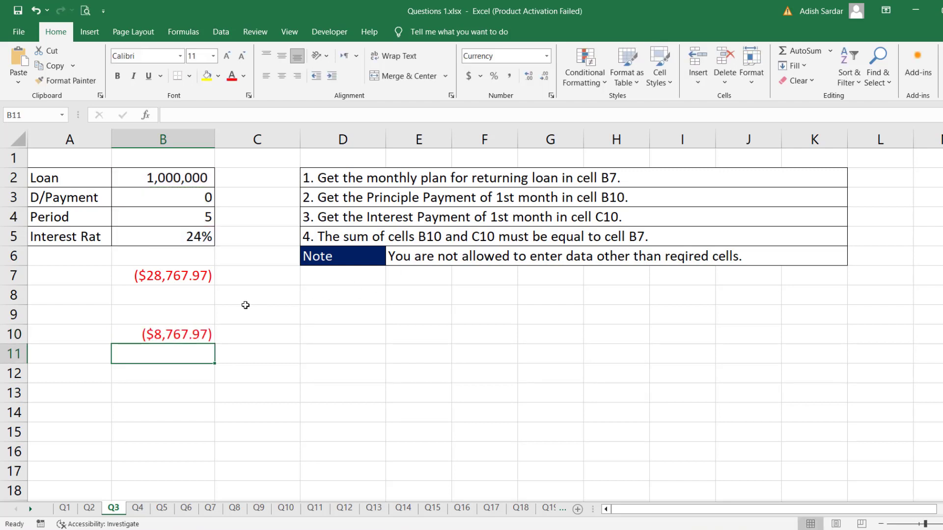
{"action": "left_click", "coordinate": [177, 333]}
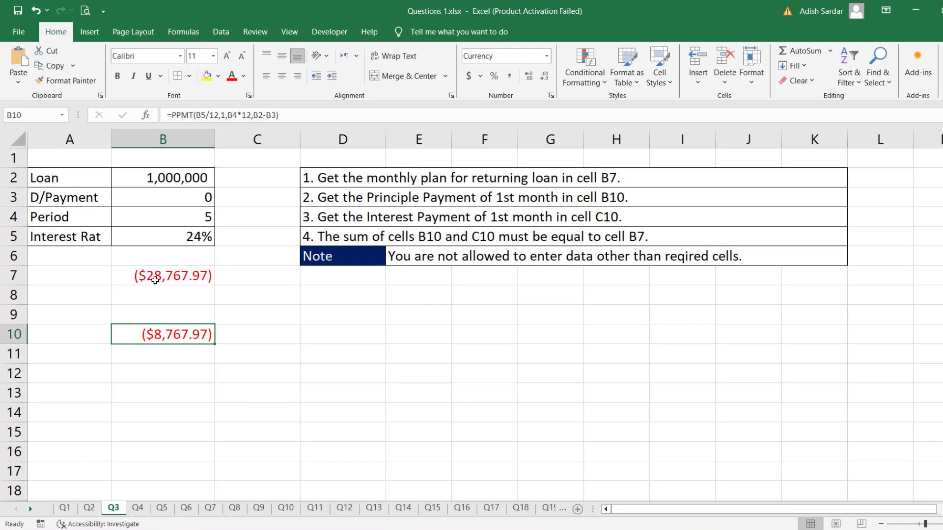
Step: Start an IPMT formula in C10 with B5/12 as the monthly rate and 1 as the period
{"action": "left_click", "coordinate": [233, 334]}
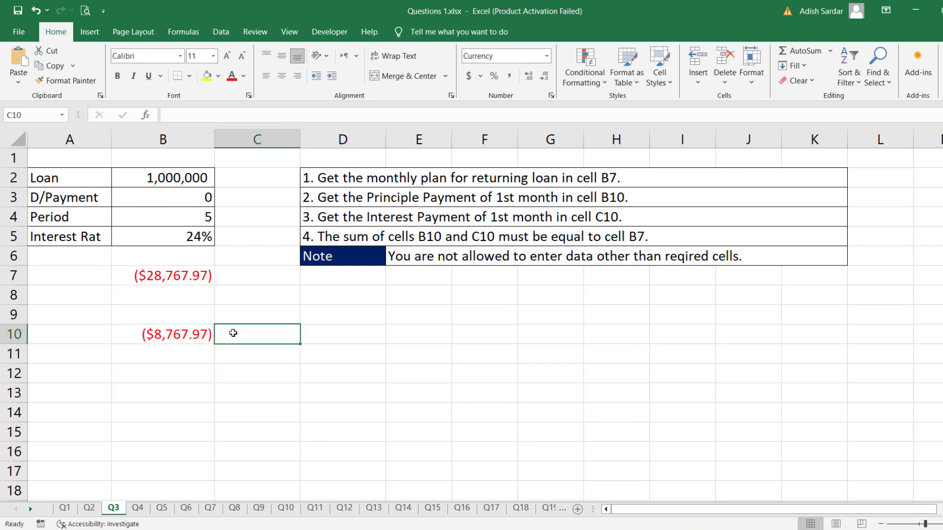
{"action": "type", "text": "=ipmt"}
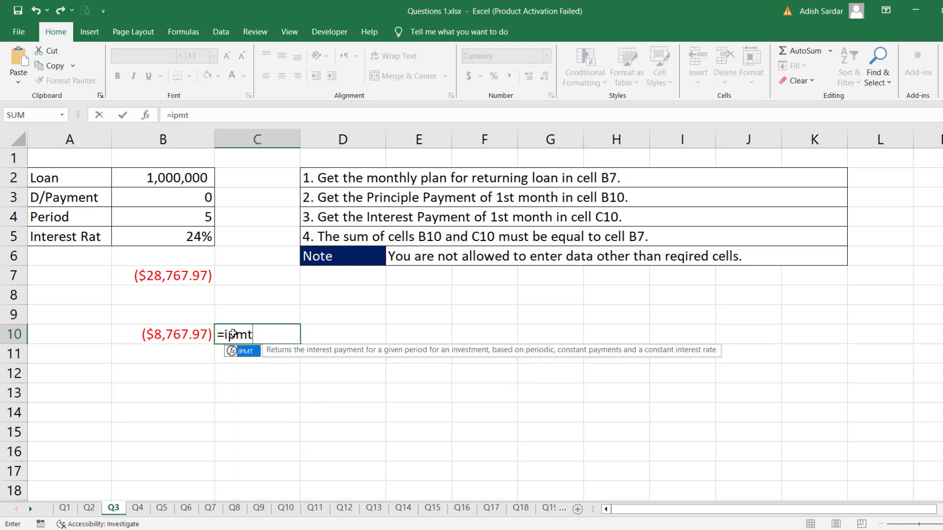
{"action": "type", "text": "("}
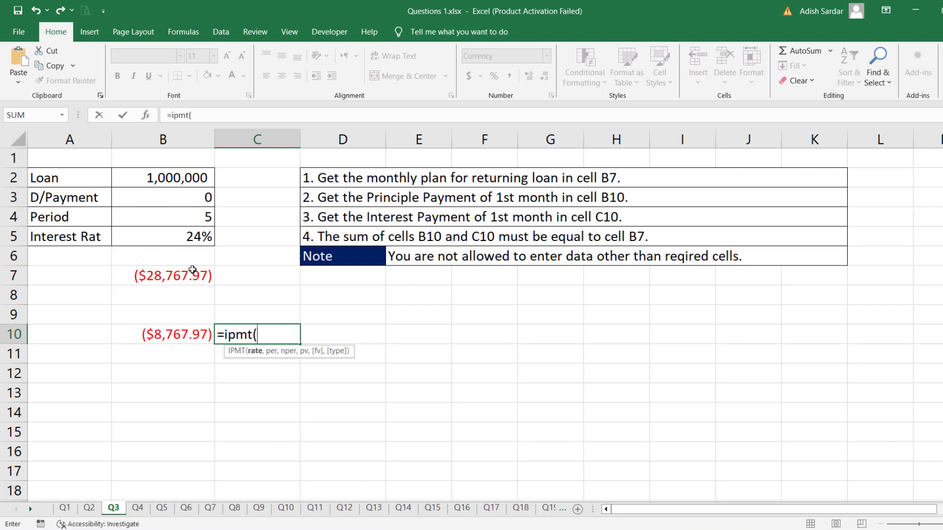
{"action": "left_click", "coordinate": [187, 236]}
{"action": "type", "text": "/"}
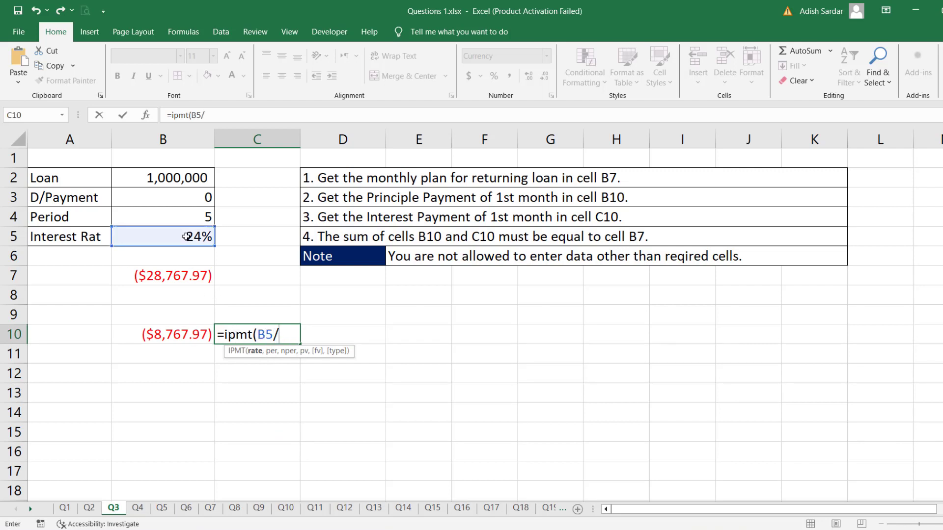
{"action": "type", "text": "12,"}
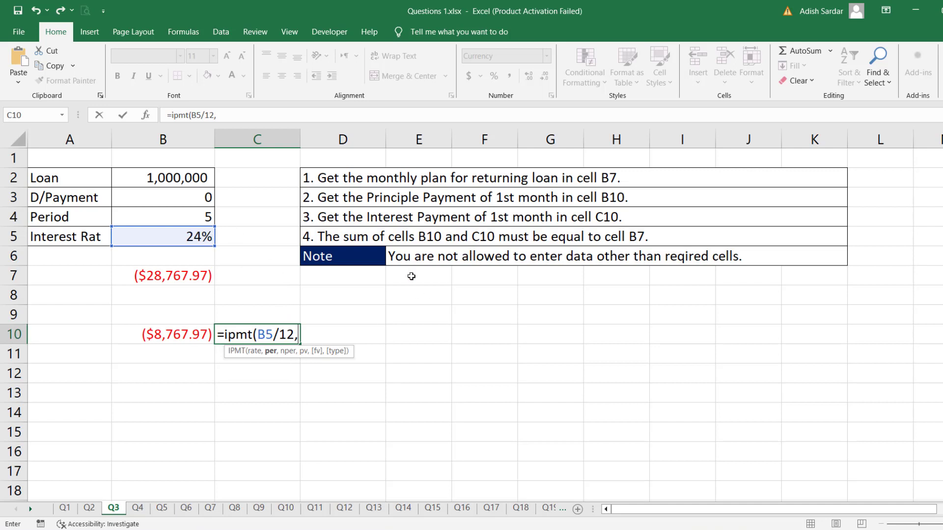
{"action": "type", "text": "1,"}
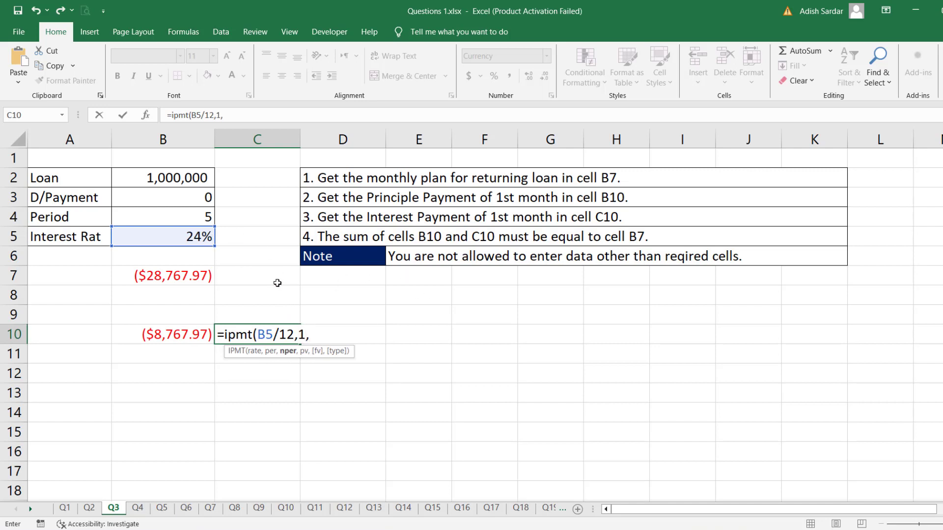
Step: Complete the C10 interest payment formula with B4*12 as the number of periods and B2-B3 as the present value
{"action": "left_click", "coordinate": [196, 220]}
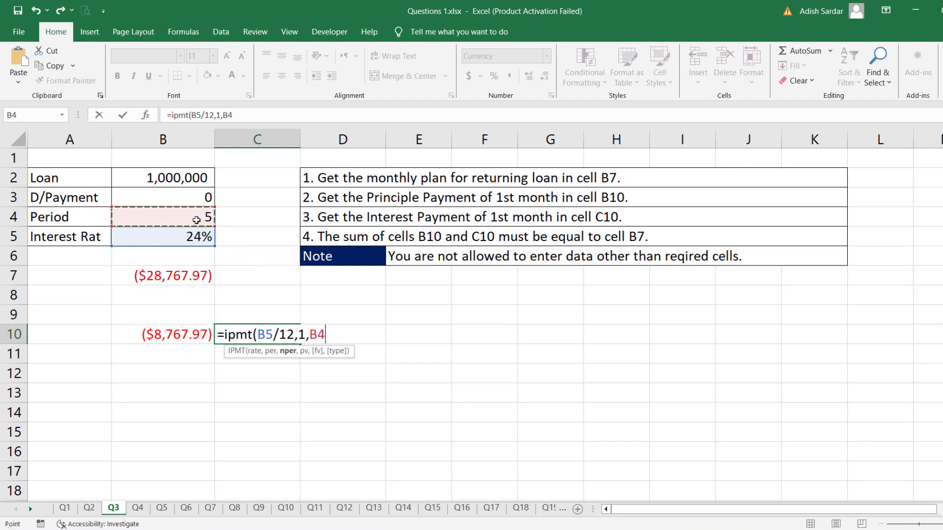
{"action": "type", "text": "*12,"}
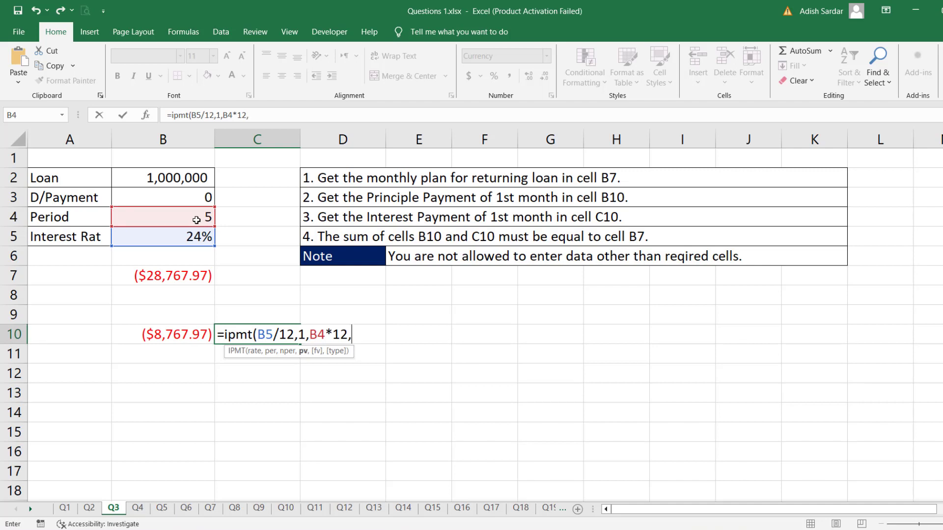
{"action": "left_click", "coordinate": [169, 179]}
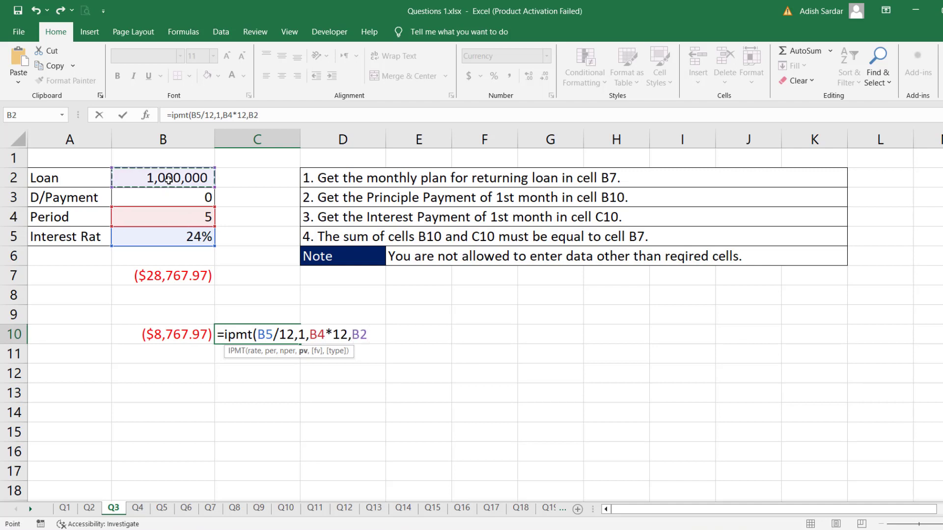
{"action": "type", "text": "-"}
{"action": "left_click", "coordinate": [191, 197]}
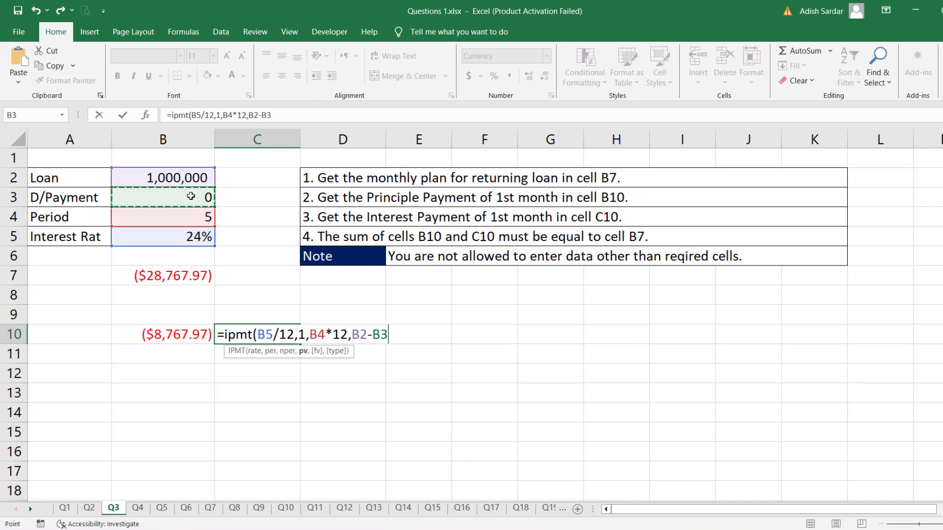
{"action": "key", "text": "Return"}
{"action": "left_click", "coordinate": [259, 338]}
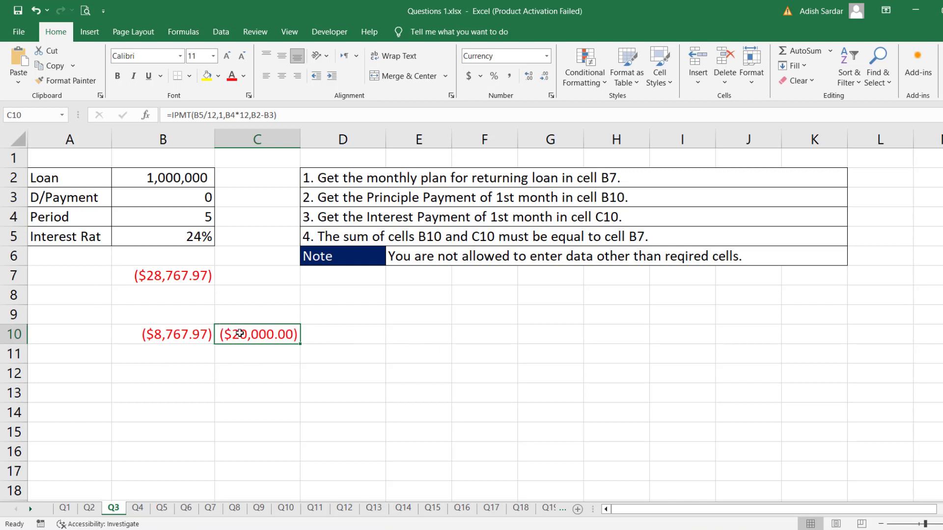
Step: Add the principal and interest payments in E10 with =B10+C10 to compare the sum with B7
{"action": "left_click", "coordinate": [183, 325]}
{"action": "left_click", "coordinate": [180, 276]}
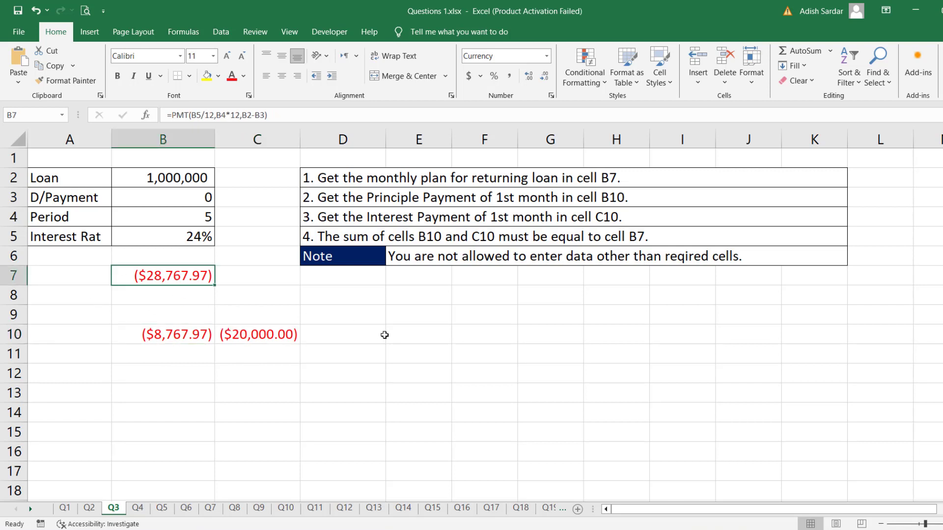
{"action": "left_click", "coordinate": [411, 334]}
{"action": "type", "text": "="}
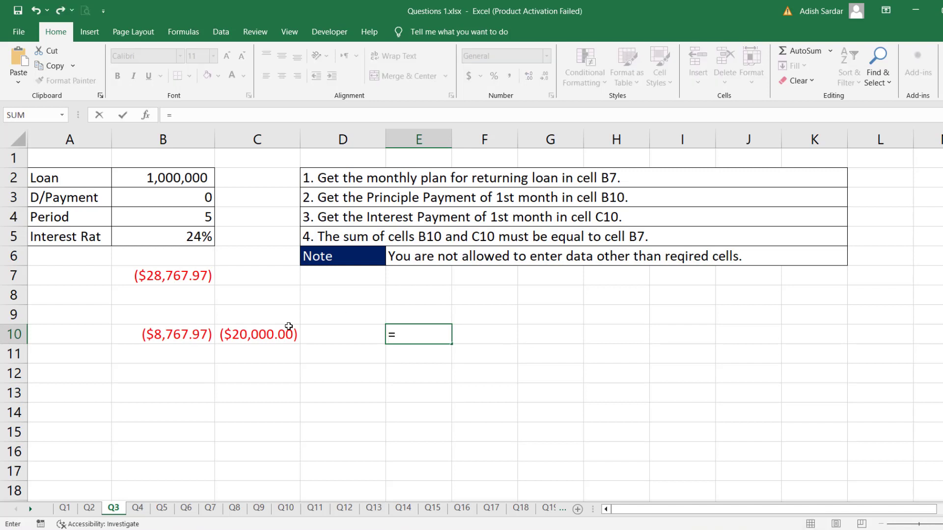
{"action": "left_click", "coordinate": [194, 333]}
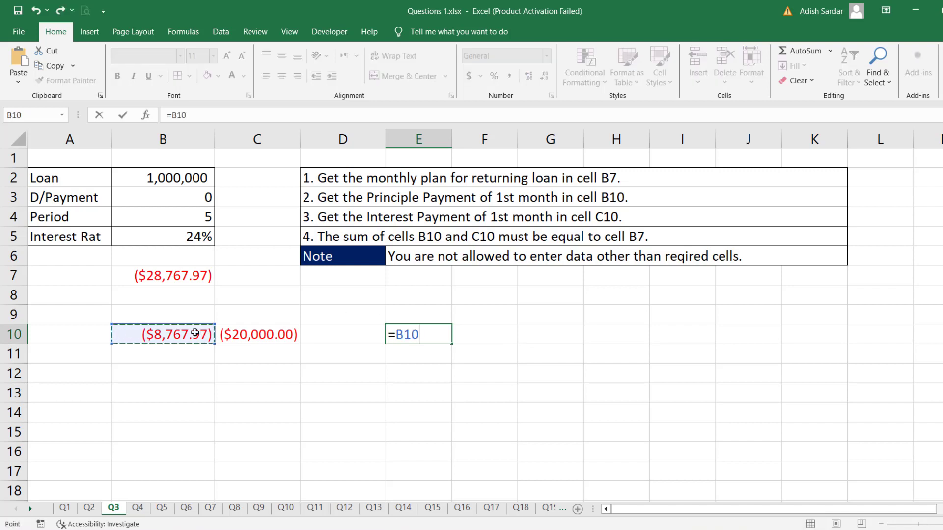
{"action": "type", "text": "+"}
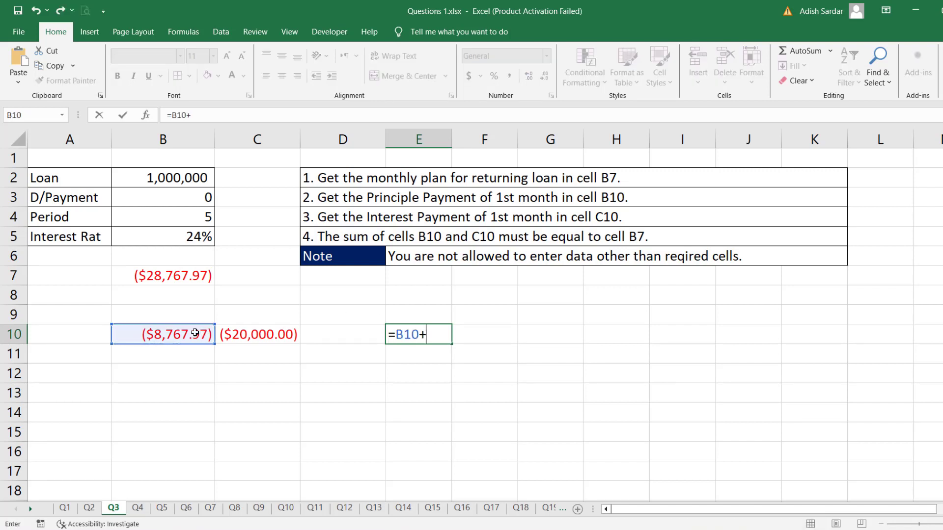
{"action": "left_click", "coordinate": [278, 335]}
{"action": "key", "text": "Return"}
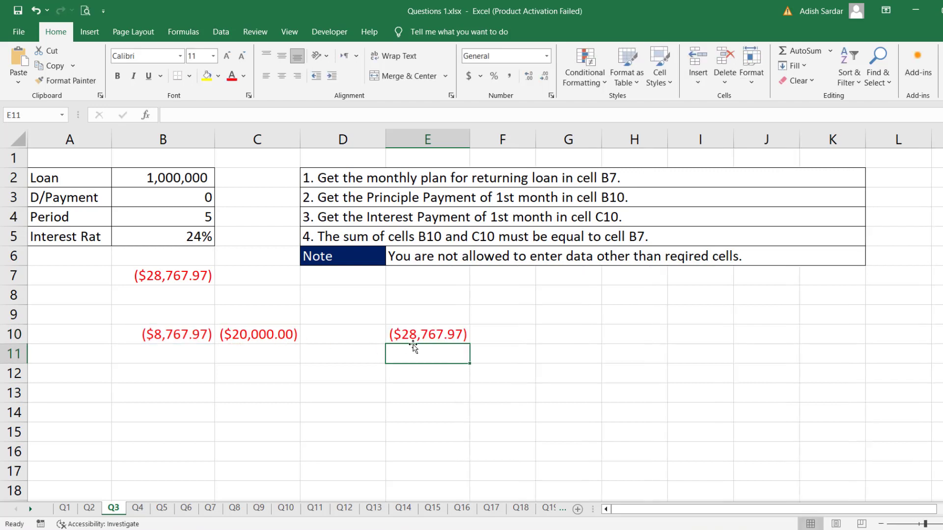
{"action": "left_click", "coordinate": [429, 332]}
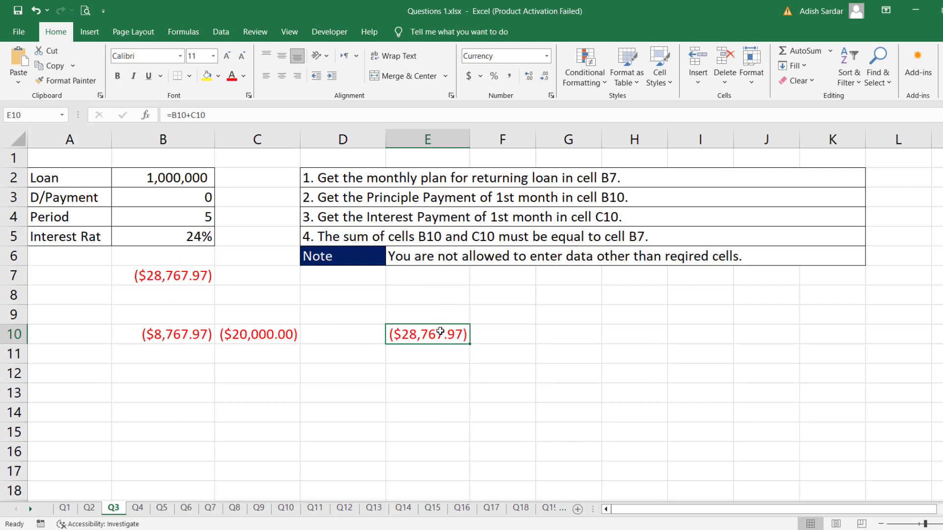
Step: On sheet Q4, add a list validation dropdown to cell B10 using the row 8 dates in B8:P8 as its source
{"action": "left_click", "coordinate": [138, 511]}
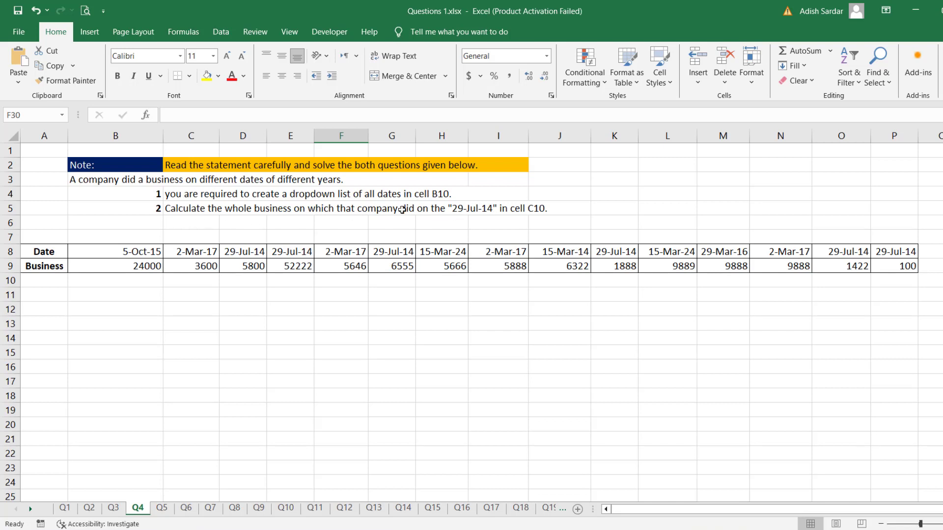
{"action": "left_click", "coordinate": [136, 282]}
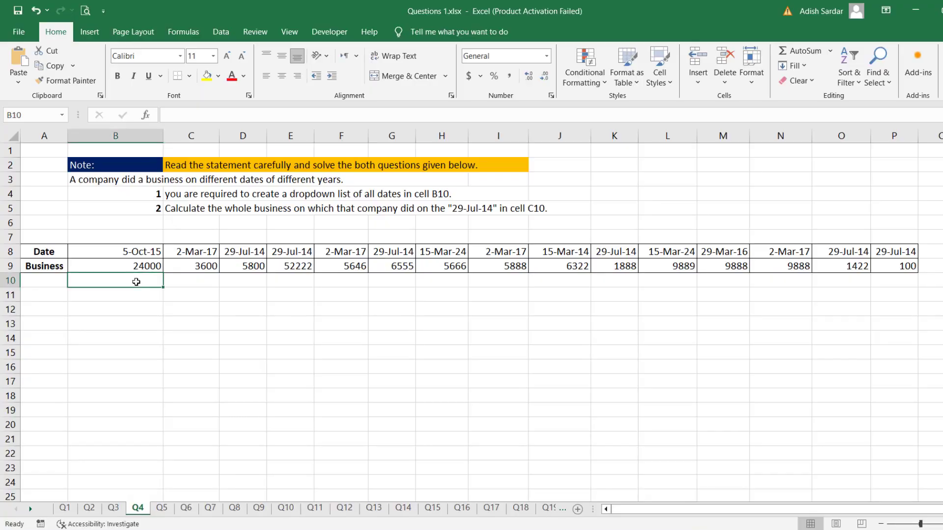
{"action": "left_click", "coordinate": [220, 35]}
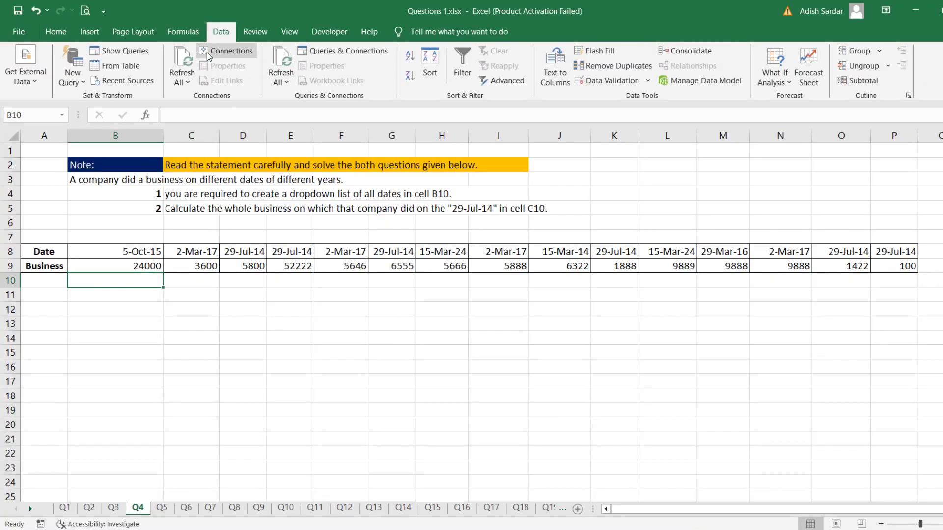
{"action": "left_click", "coordinate": [611, 81]}
{"action": "left_click", "coordinate": [603, 136]}
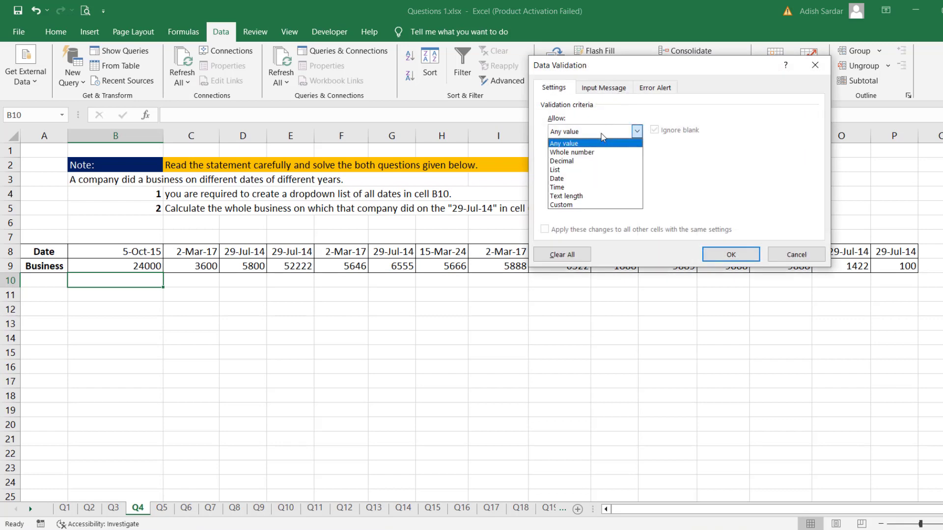
{"action": "left_click", "coordinate": [572, 171]}
{"action": "left_click", "coordinate": [577, 184]}
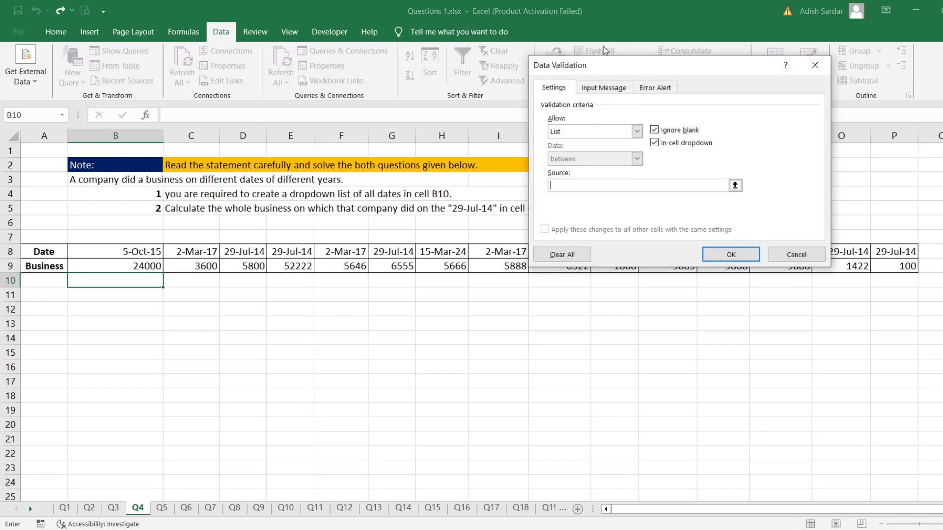
{"action": "left_click_drag", "start_coordinate": [615, 66], "coordinate": [524, 313]}
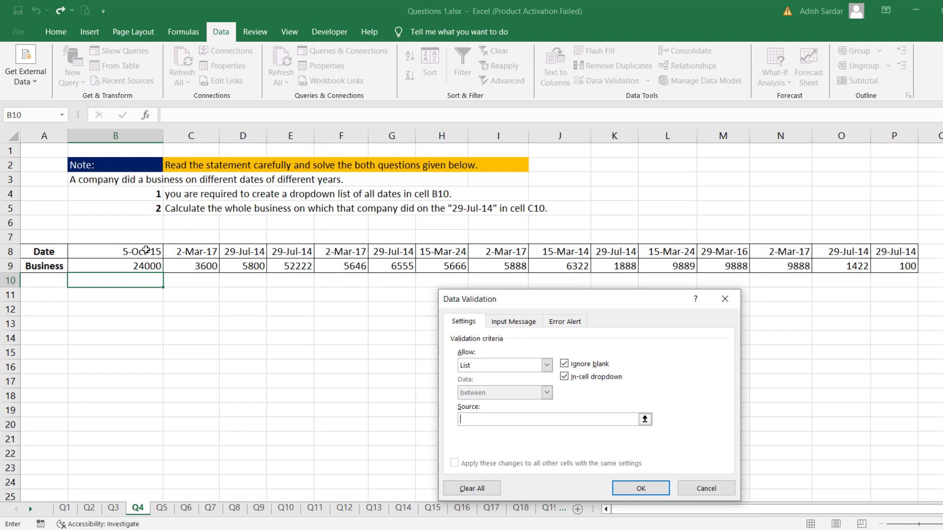
{"action": "left_click_drag", "start_coordinate": [146, 250], "coordinate": [906, 251]}
{"action": "left_click", "coordinate": [640, 488]}
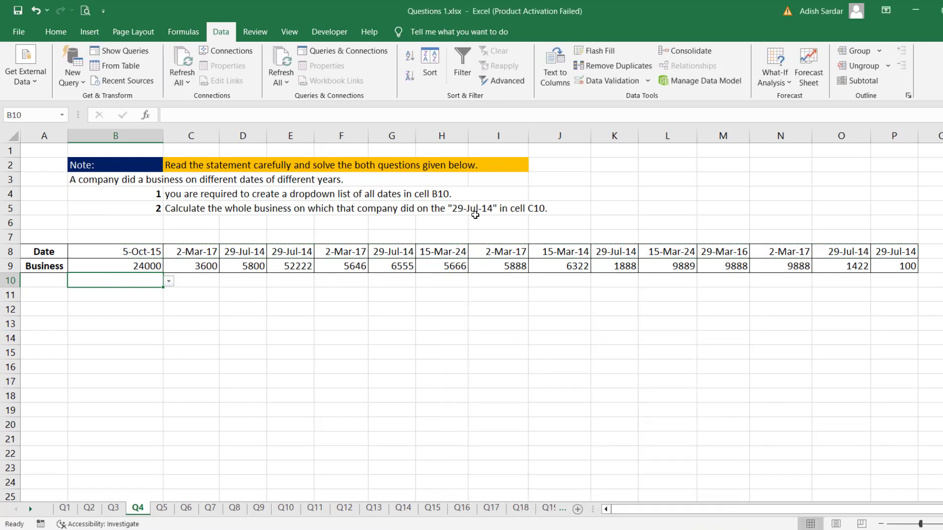
Step: Choose 29-Jul-14 from the B10 dropdown and format the cell as a short date
{"action": "left_click", "coordinate": [169, 282]}
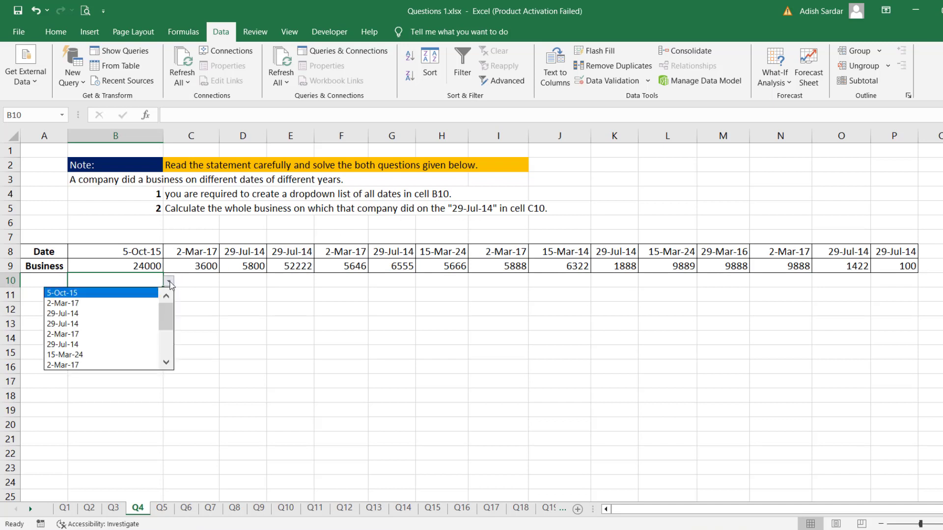
{"action": "left_click", "coordinate": [77, 346]}
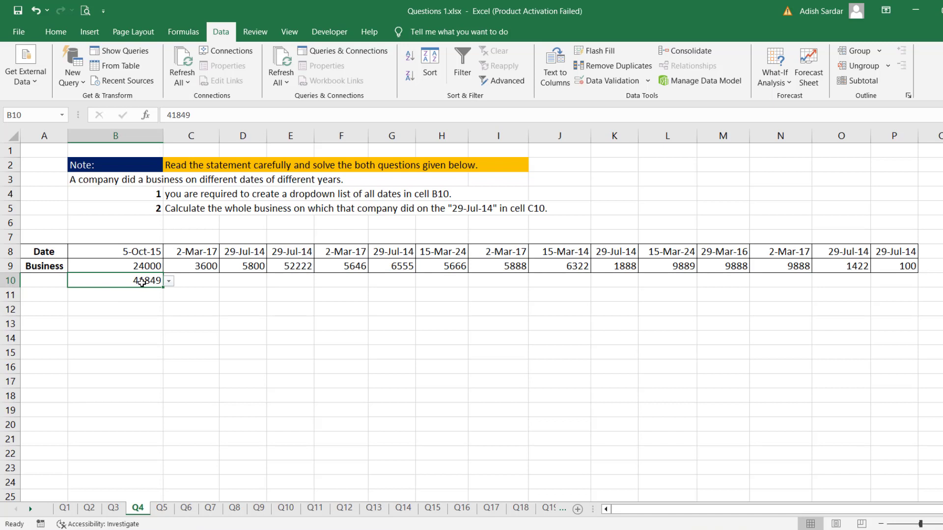
{"action": "left_click", "coordinate": [55, 32]}
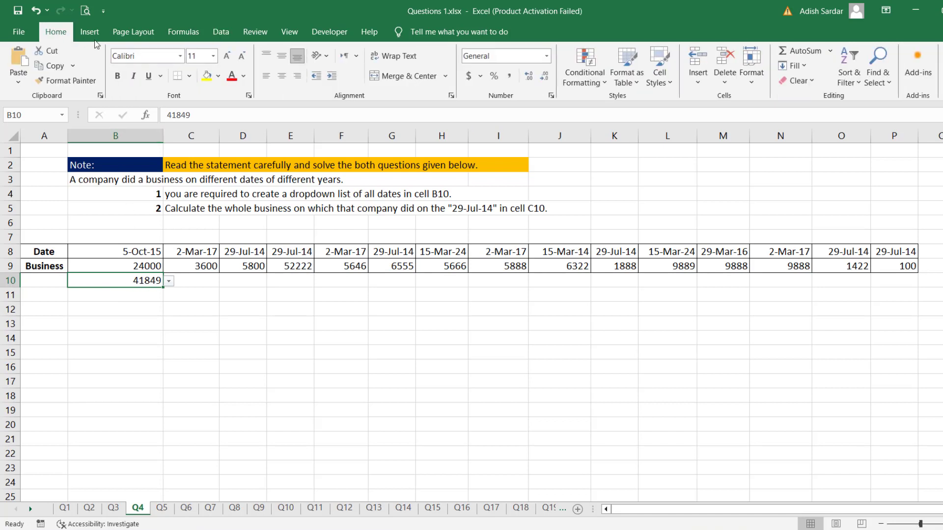
{"action": "left_click", "coordinate": [546, 56]}
{"action": "left_click", "coordinate": [513, 182]}
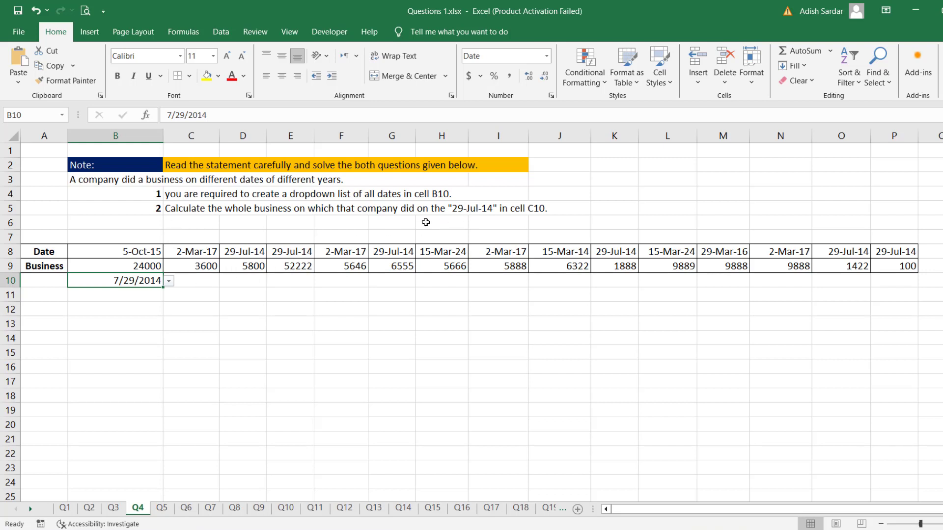
Step: Total the business for the selected date in C10 with =SUMIF(B8:P8,B10,B9:P9)
{"action": "left_click", "coordinate": [188, 281]}
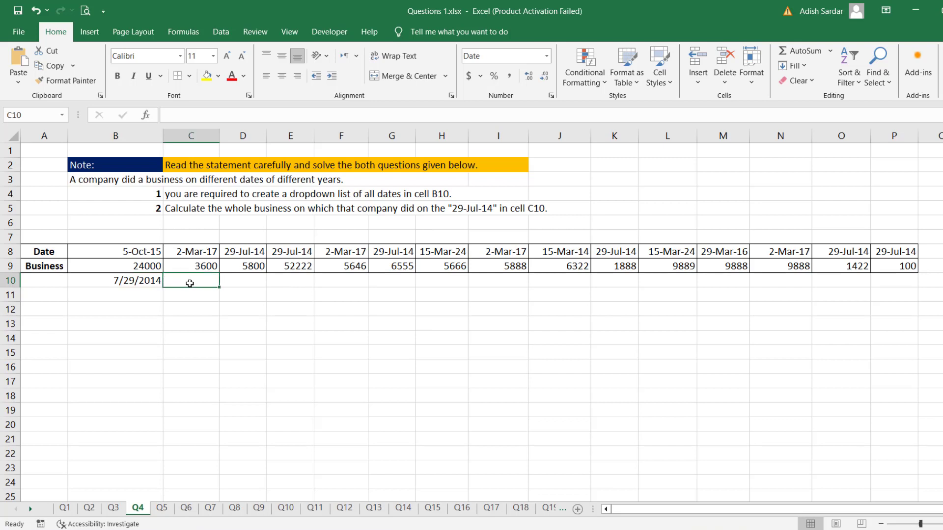
{"action": "type", "text": "=sumif("}
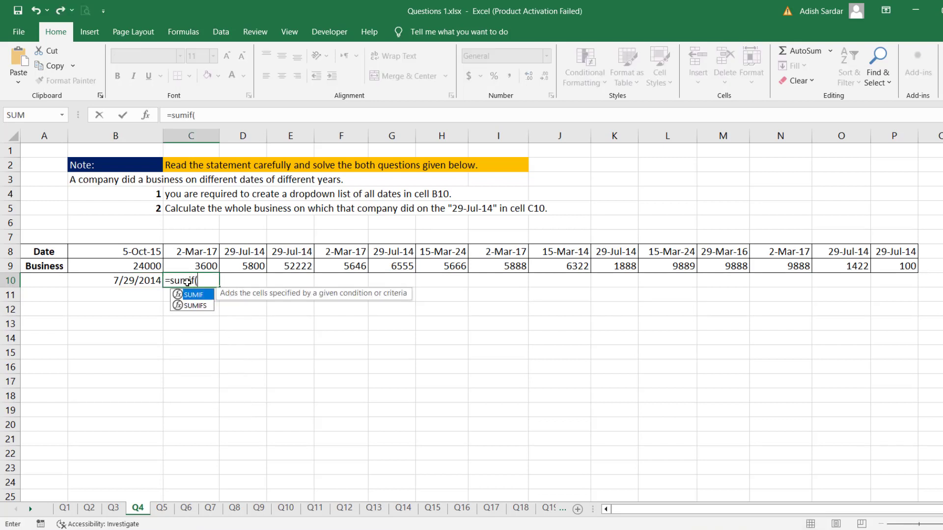
{"action": "left_click_drag", "start_coordinate": [135, 251], "coordinate": [902, 250]}
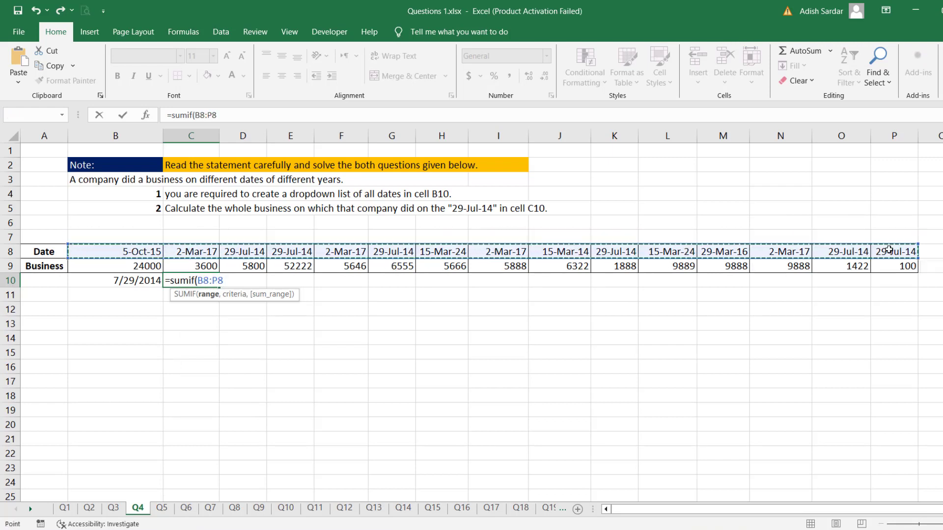
{"action": "type", "text": ","}
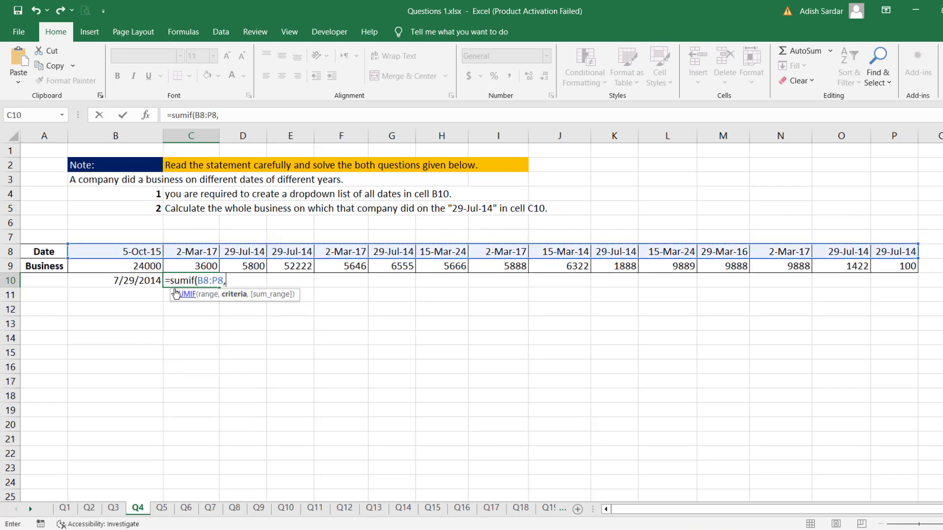
{"action": "left_click", "coordinate": [140, 280]}
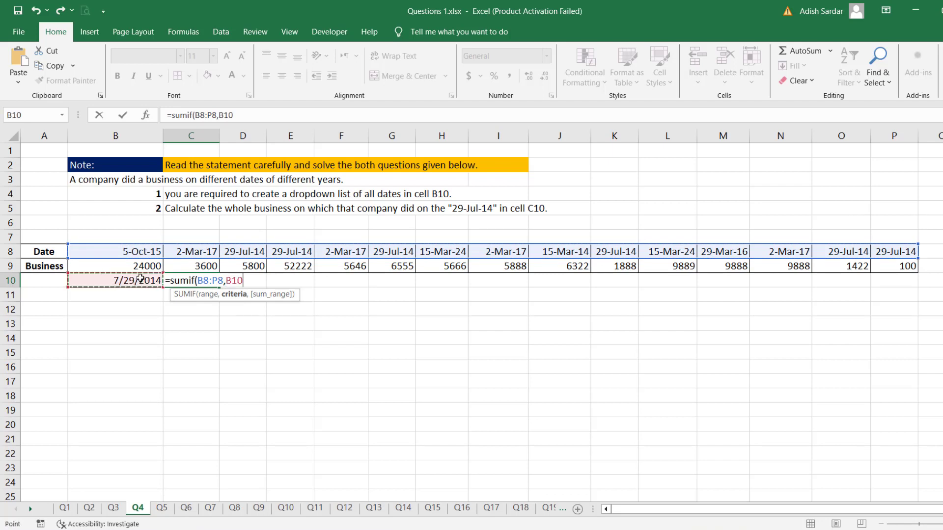
{"action": "type", "text": ","}
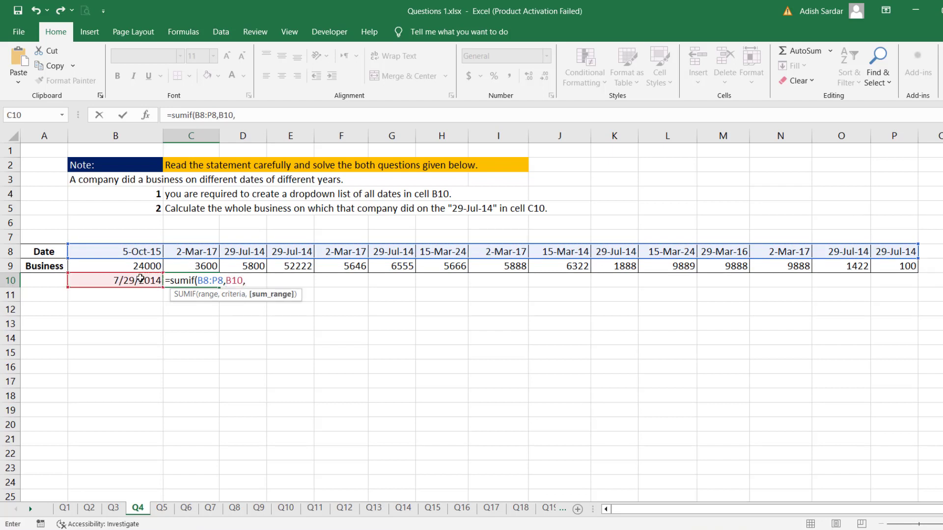
{"action": "left_click_drag", "start_coordinate": [142, 268], "coordinate": [866, 264]}
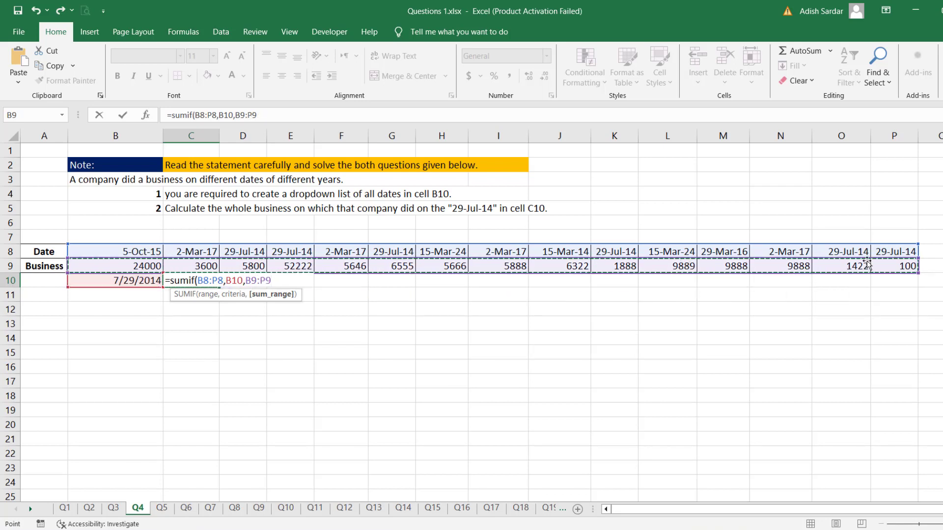
{"action": "key", "text": "Return"}
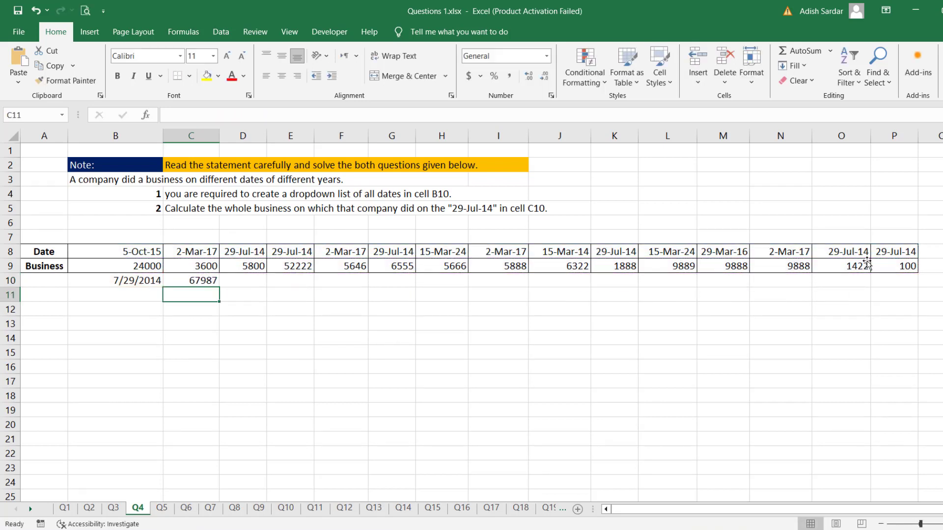
{"action": "left_click", "coordinate": [194, 280]}
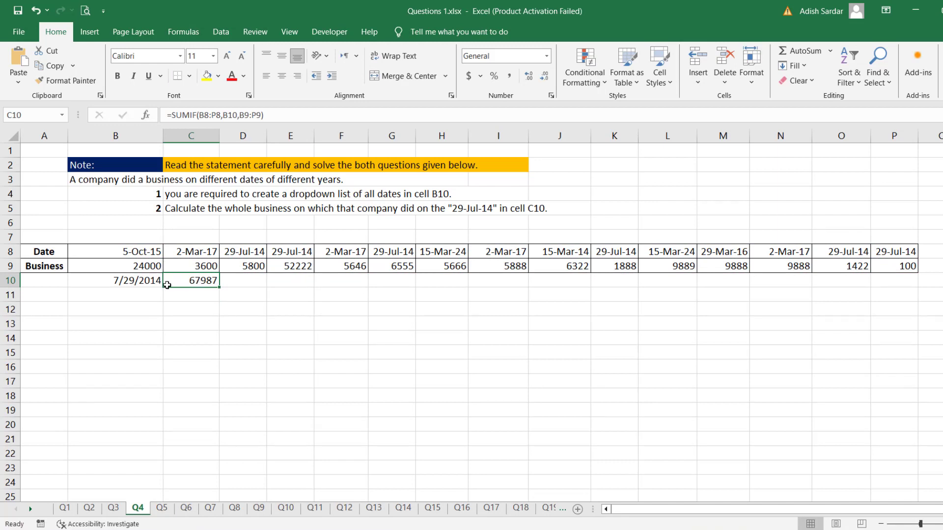
Step: Switch the B10 dropdown to 15-Mar-24 to test the total with another date
{"action": "left_click", "coordinate": [147, 280]}
{"action": "left_click", "coordinate": [169, 283]}
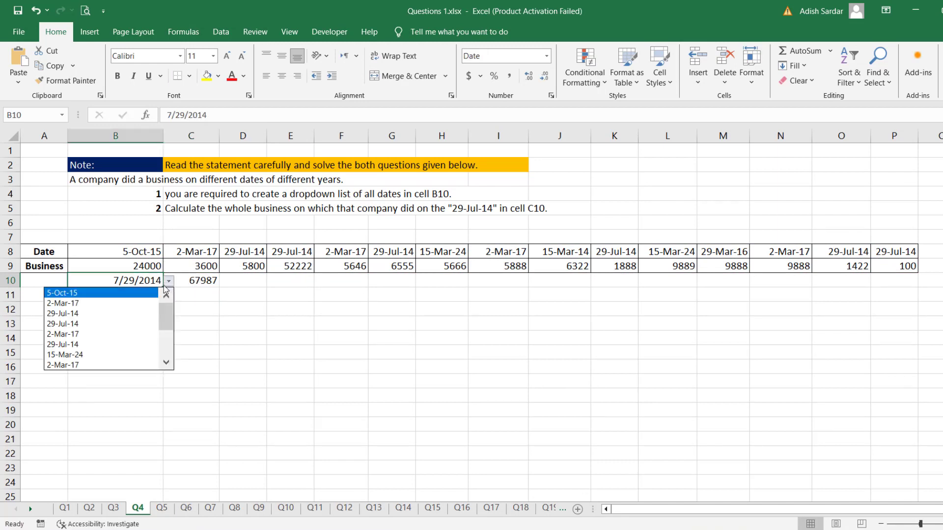
{"action": "left_click", "coordinate": [75, 354]}
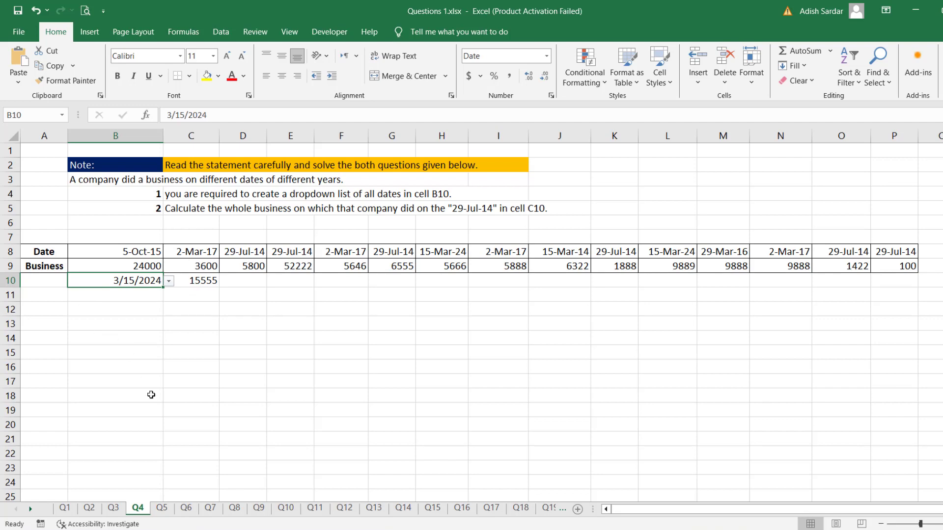
Step: On sheet Q5, start a PMT formula in B10 with B7/12 as the monthly rate
{"action": "left_click", "coordinate": [160, 508]}
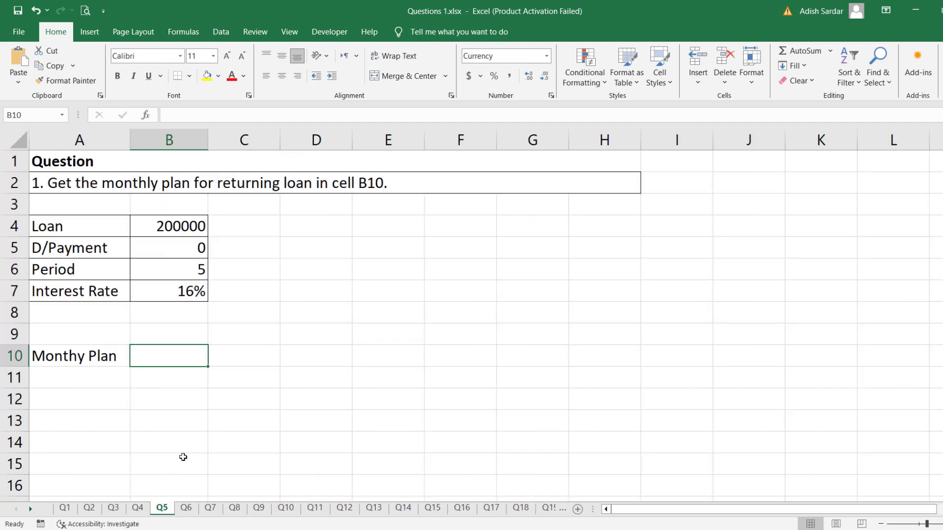
{"action": "scroll", "coordinate": [213, 376], "scroll_direction": "up", "scroll_amount": 1}
{"action": "scroll", "coordinate": [213, 376], "scroll_direction": "up", "scroll_amount": 1}
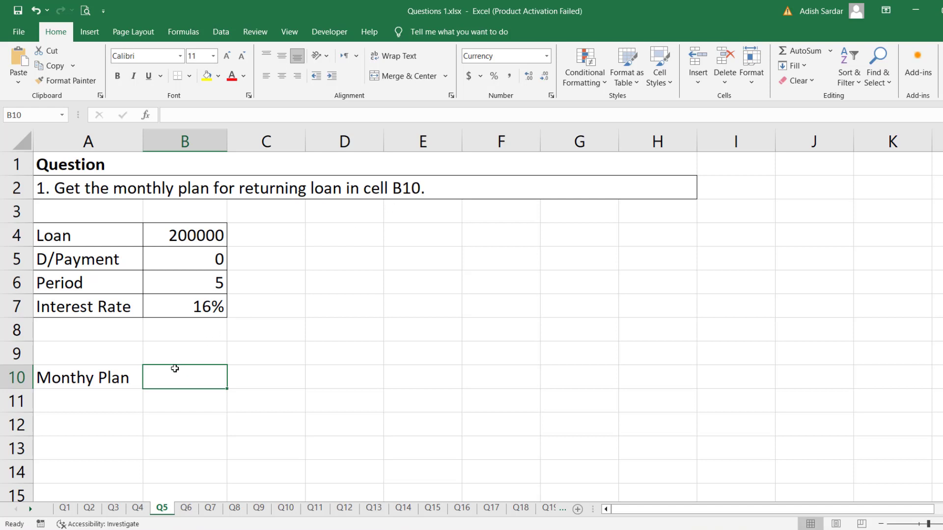
{"action": "type", "text": "=pm"}
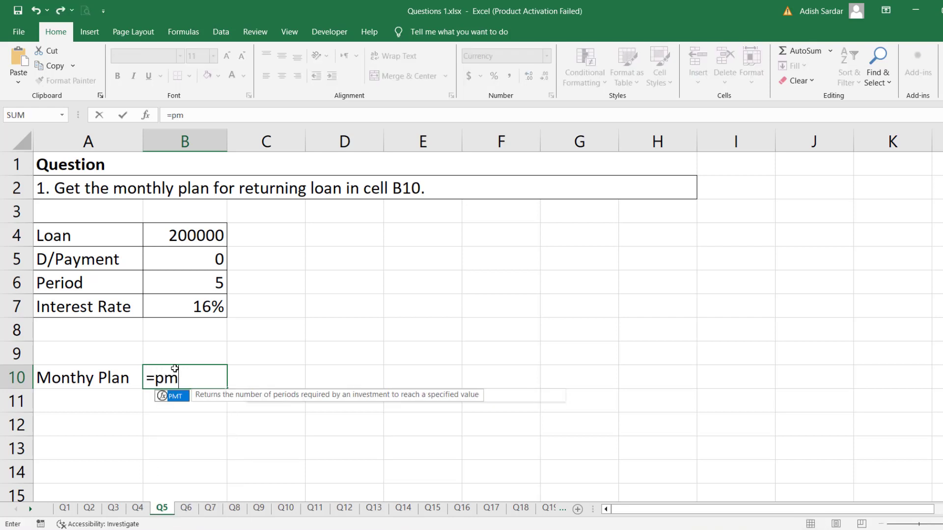
{"action": "type", "text": "t("}
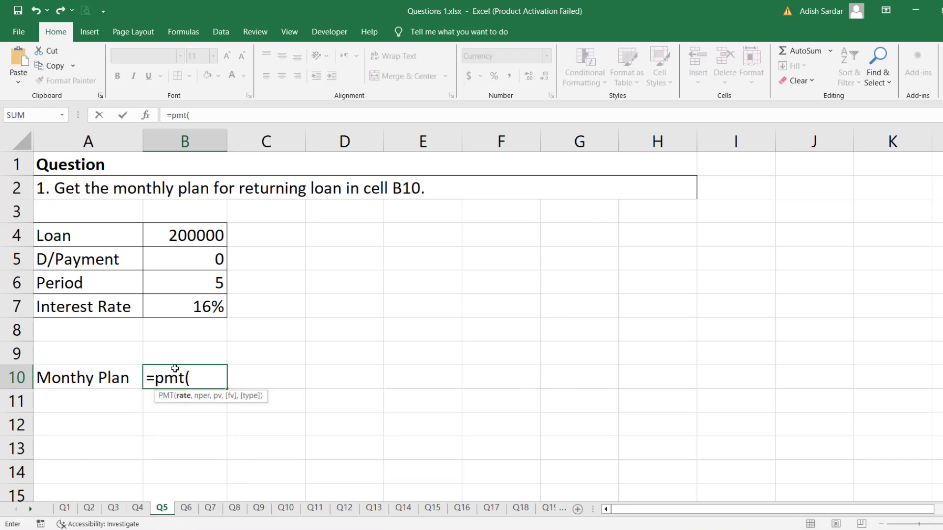
{"action": "left_click", "coordinate": [178, 308]}
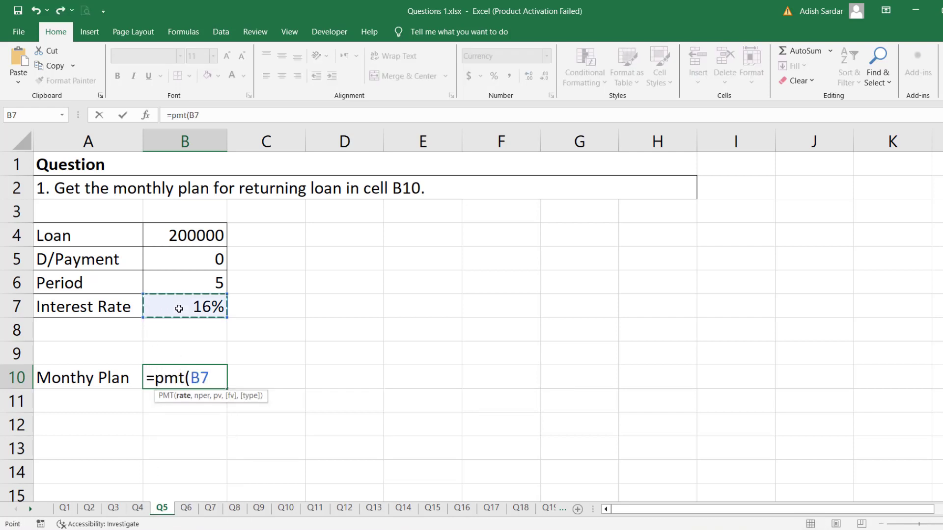
{"action": "type", "text": "/12,"}
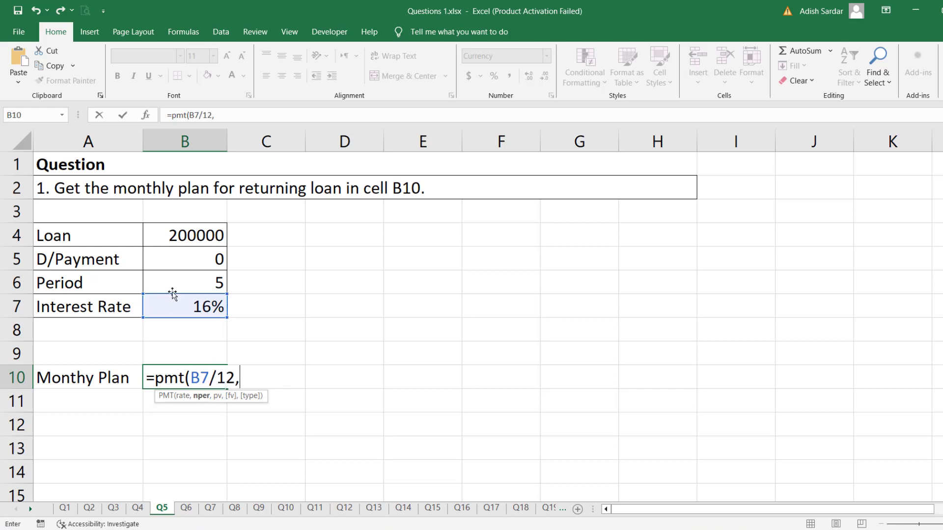
Step: Complete the B10 monthly plan formula with B6*12 as the number of periods and B4-B5 as the present value
{"action": "left_click", "coordinate": [186, 283]}
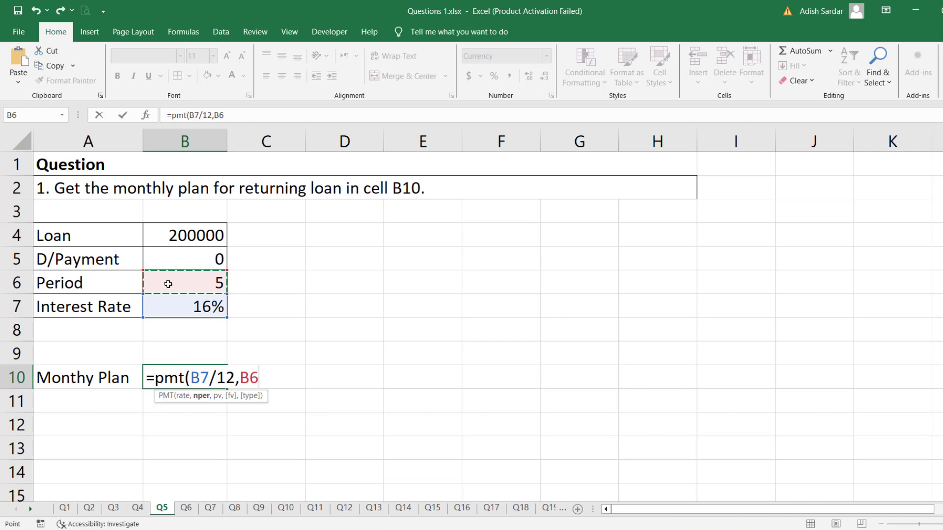
{"action": "type", "text": "*12"}
{"action": "type", "text": ","}
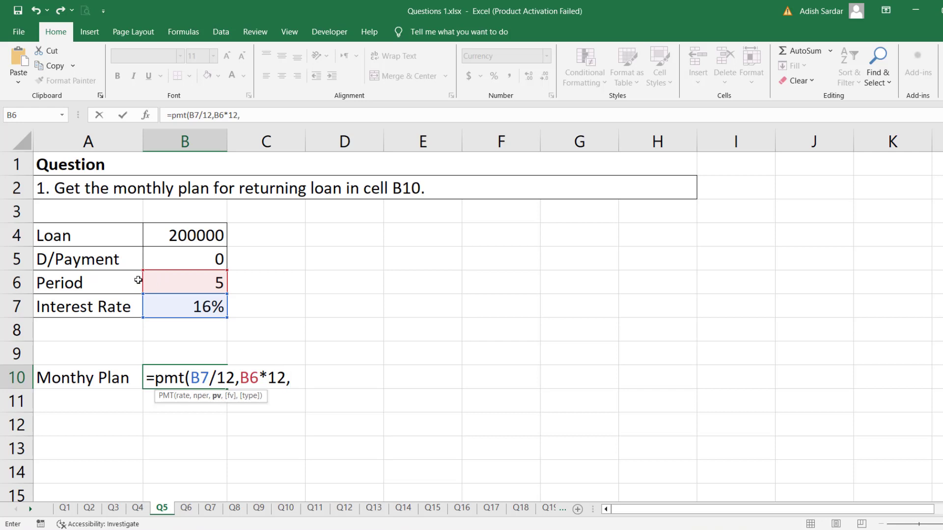
{"action": "left_click", "coordinate": [182, 233]}
{"action": "type", "text": "-"}
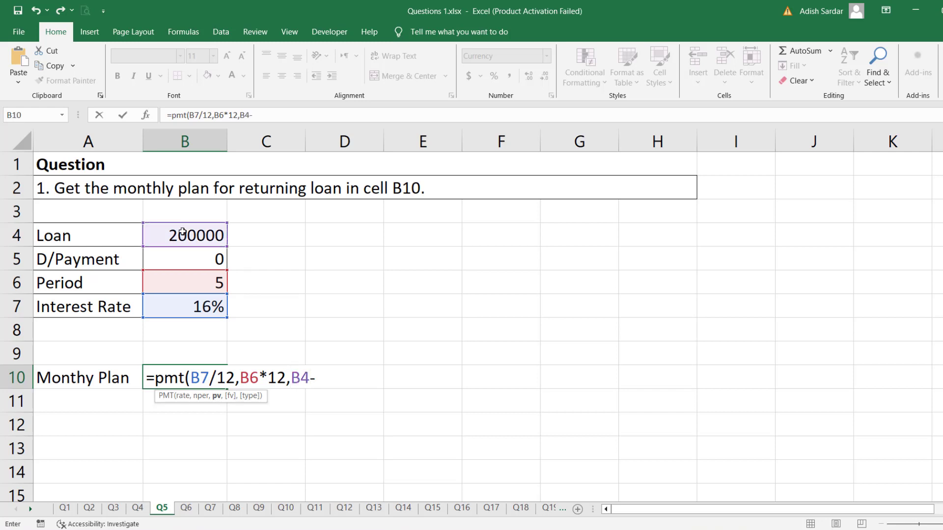
{"action": "left_click", "coordinate": [207, 254]}
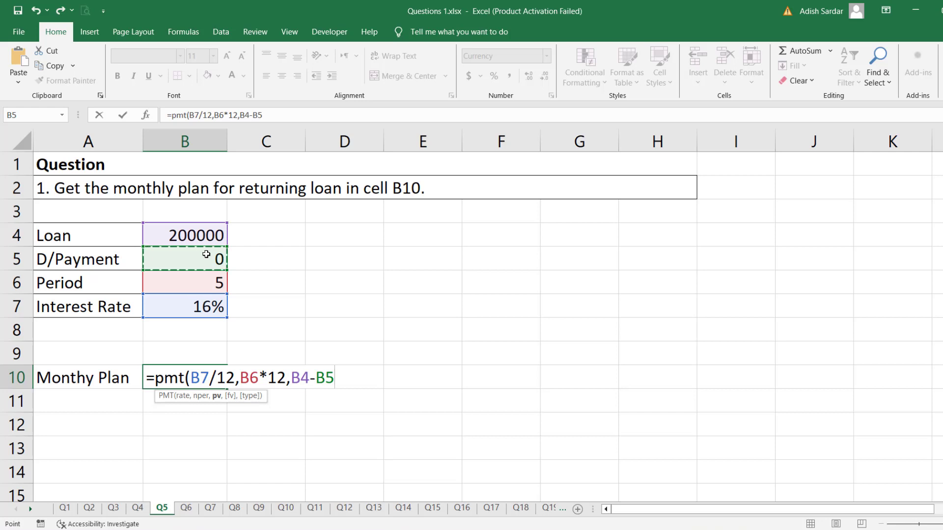
{"action": "key", "text": "Return"}
{"action": "left_click", "coordinate": [149, 382]}
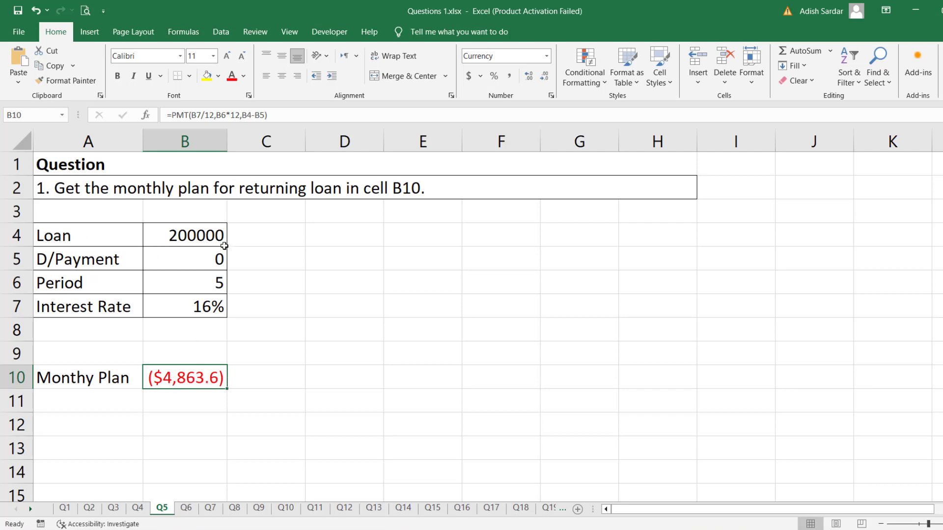
Step: On sheet Q6, total each student's marks in the Obtained column with =SUM(C2:I2) in J2, filled down to row 21
{"action": "left_click", "coordinate": [188, 507]}
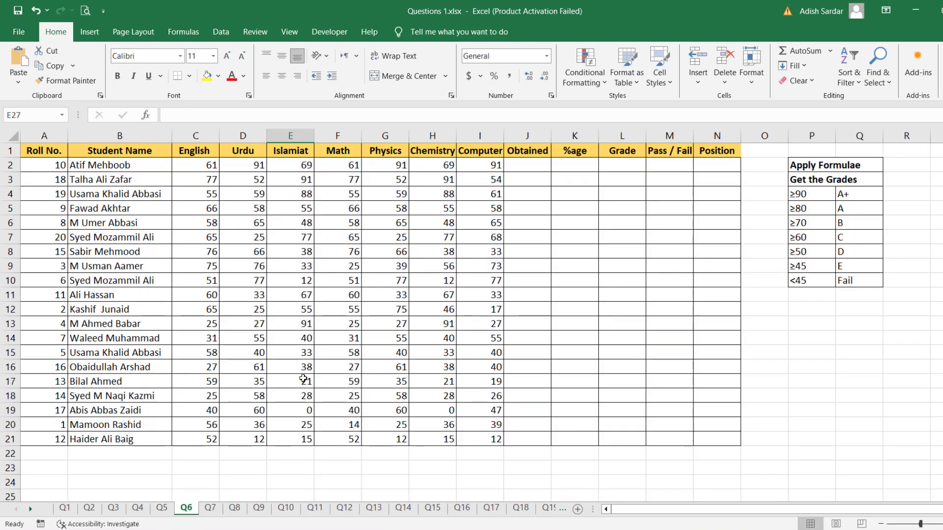
{"action": "left_click", "coordinate": [539, 168]}
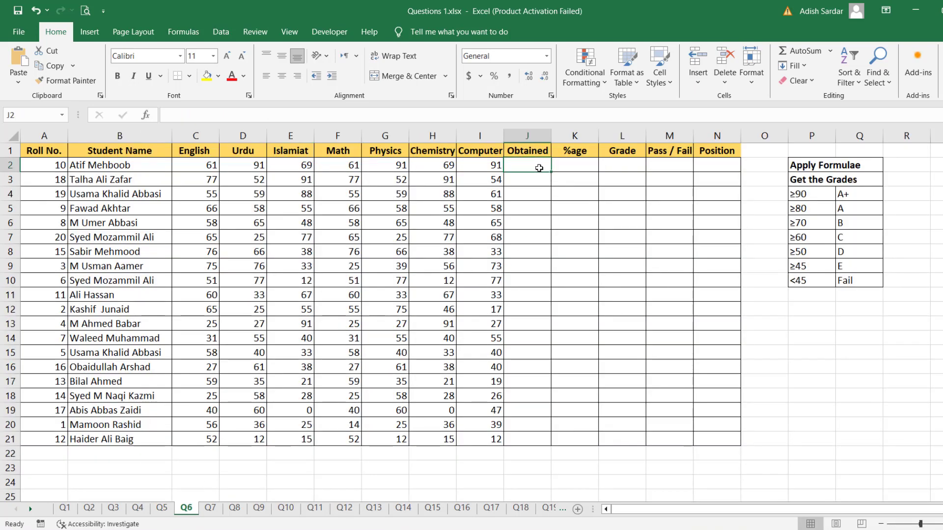
{"action": "type", "text": "=SUM(C2:I2)"}
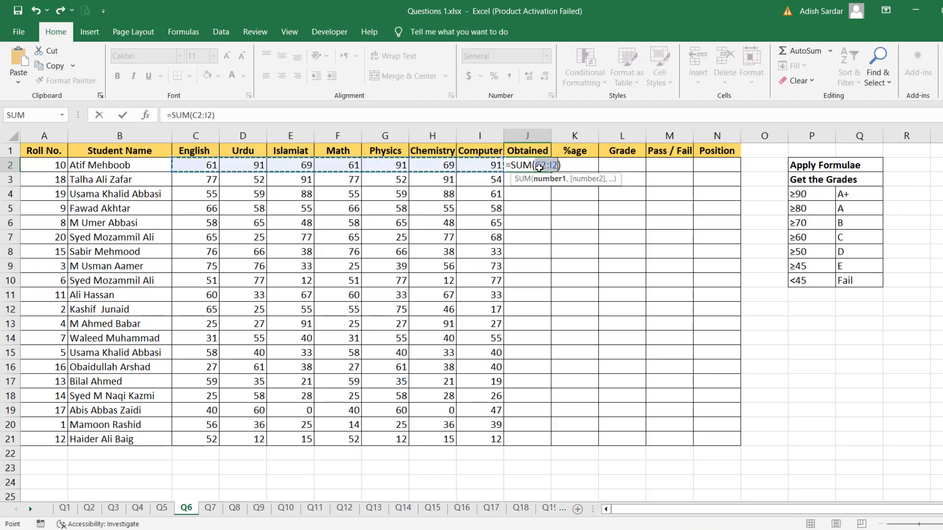
{"action": "key", "text": "Return"}
{"action": "left_click", "coordinate": [538, 168]}
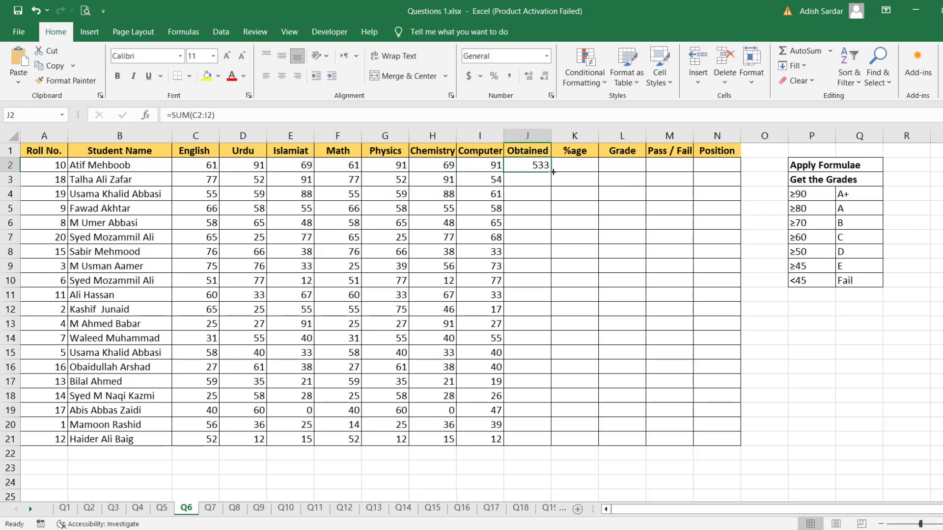
{"action": "double_click", "coordinate": [551, 172]}
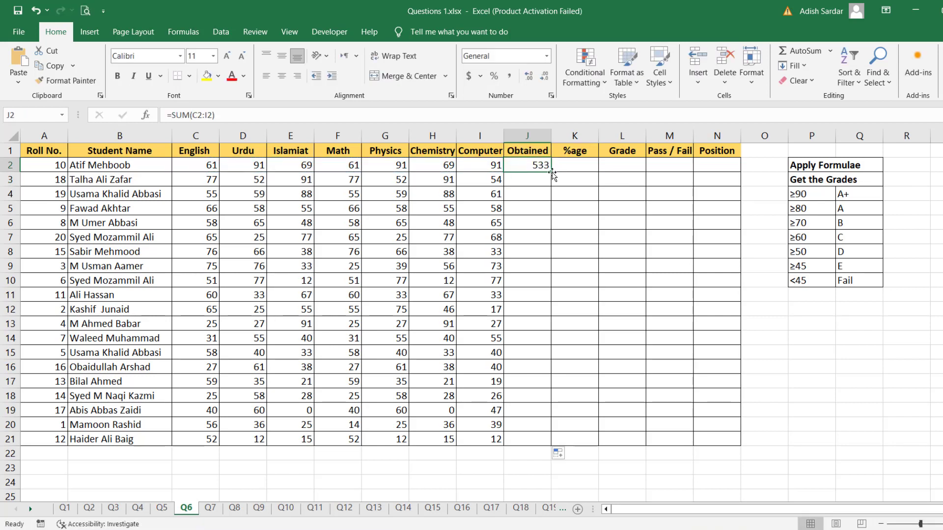
Step: Calculate the %age column with =J2*100/550 in K2 and fill it down to K21
{"action": "left_click", "coordinate": [583, 164]}
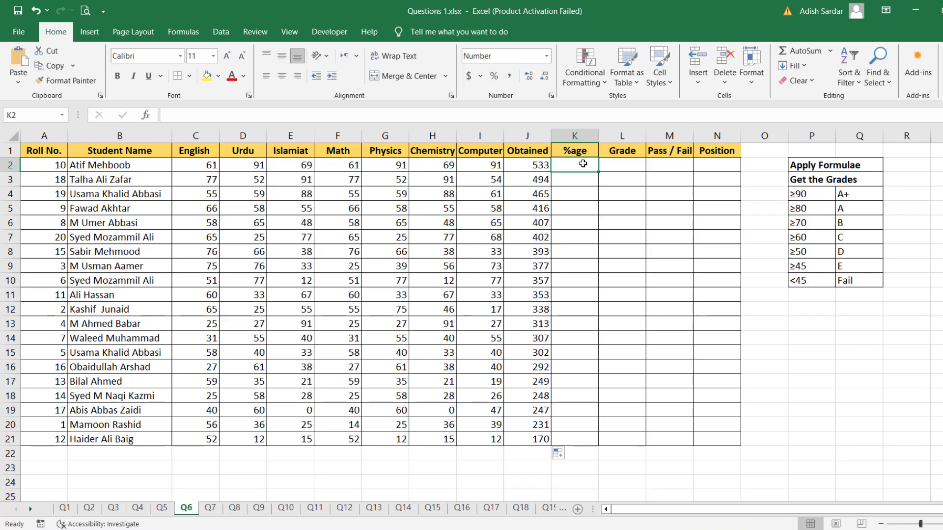
{"action": "type", "text": "="}
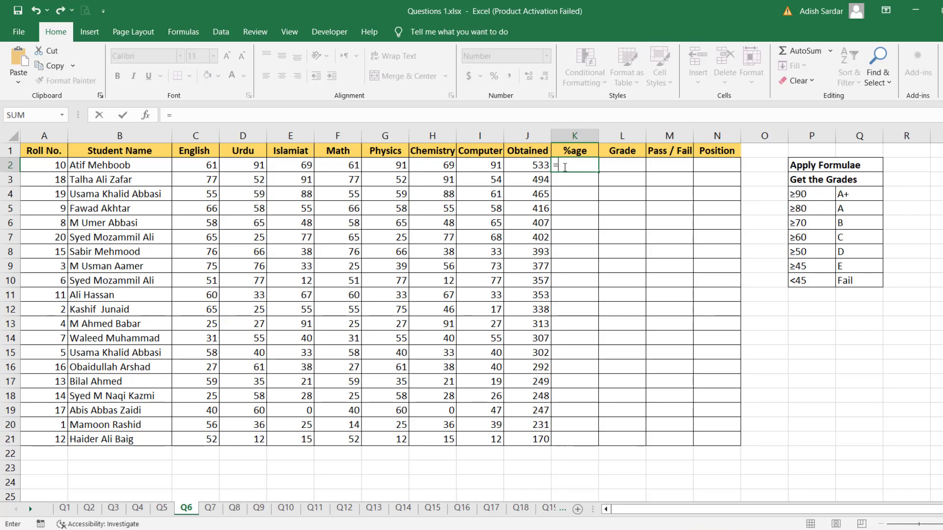
{"action": "left_click", "coordinate": [534, 166]}
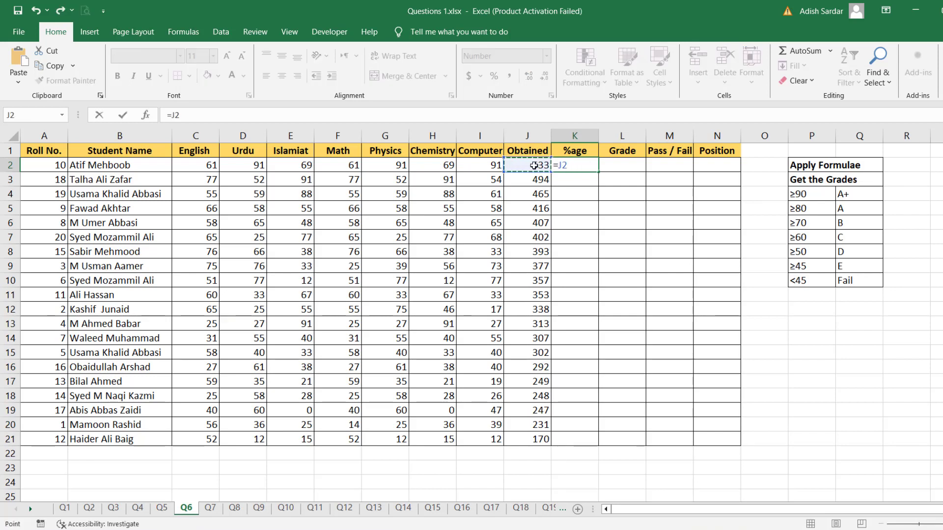
{"action": "type", "text": "*100"}
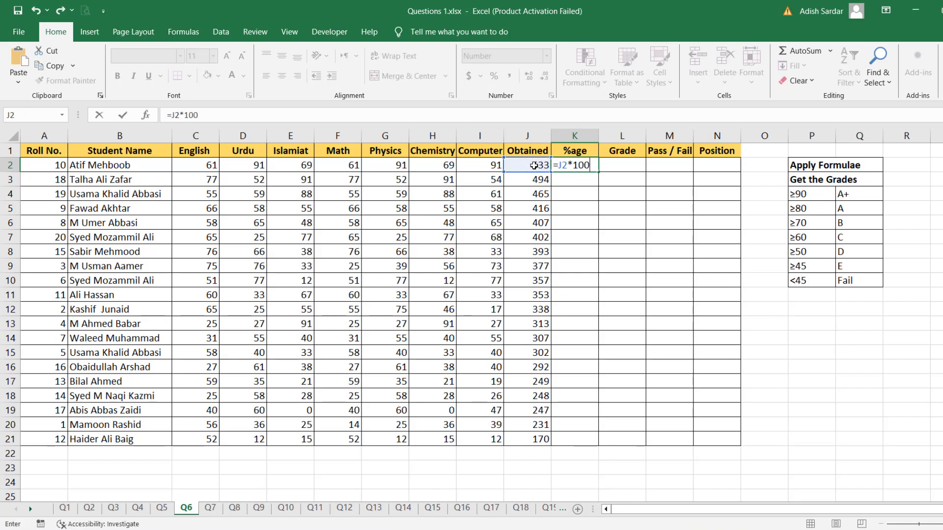
{"action": "type", "text": "/550"}
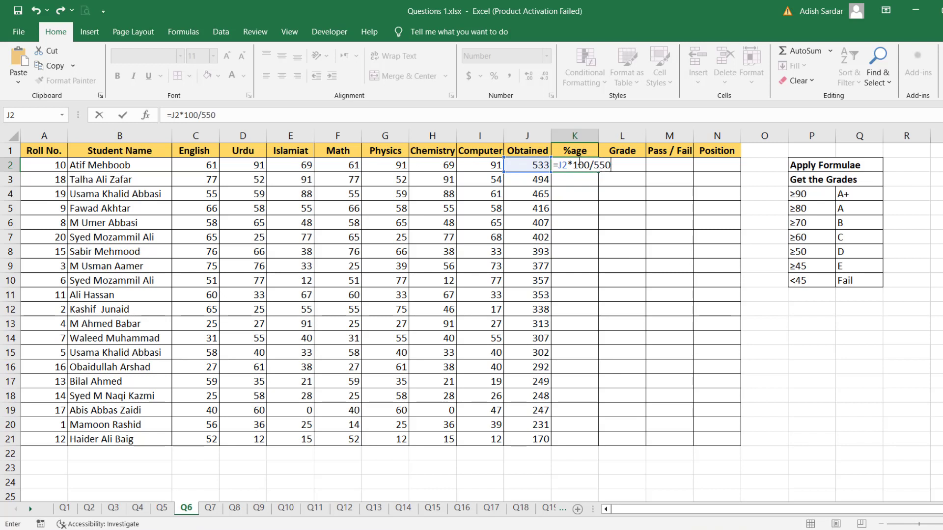
{"action": "key", "text": "Return"}
{"action": "left_click", "coordinate": [585, 167]}
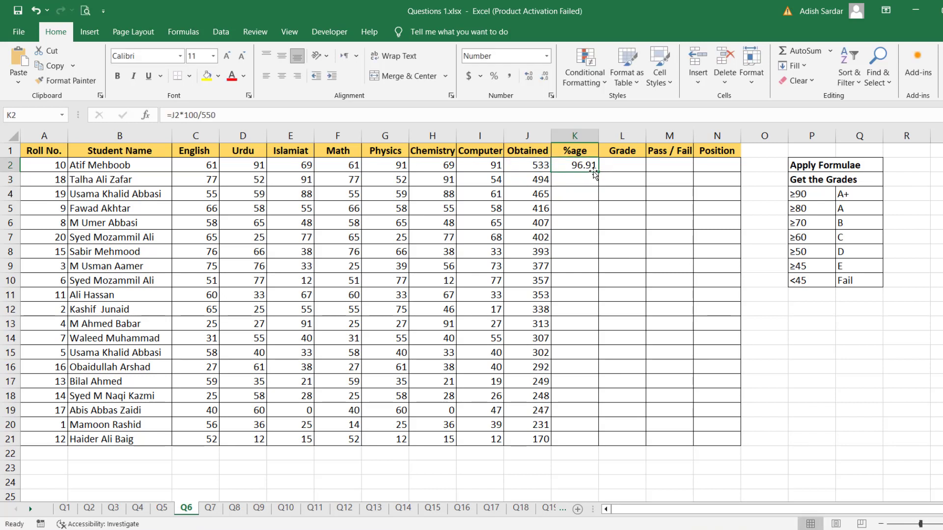
{"action": "left_click_drag", "start_coordinate": [598, 172], "coordinate": [599, 445]}
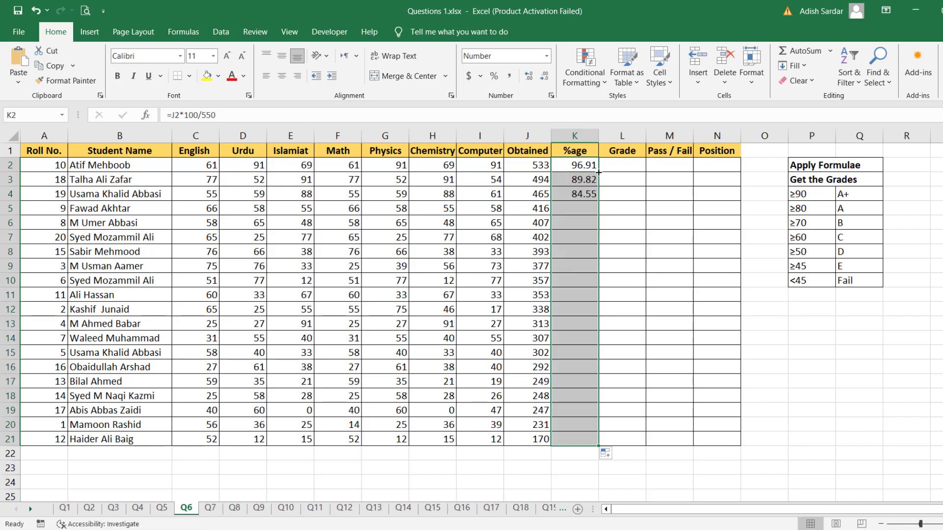
Step: Start the Grade formula in L2 with an IF that returns "A+" when K2>=90, leaving the false argument open
{"action": "left_click", "coordinate": [622, 164]}
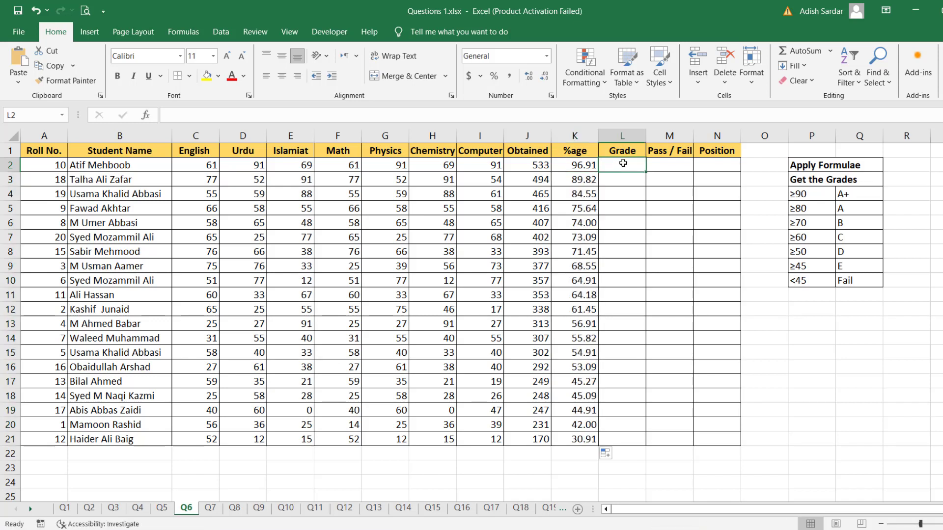
{"action": "type", "text": "=if"}
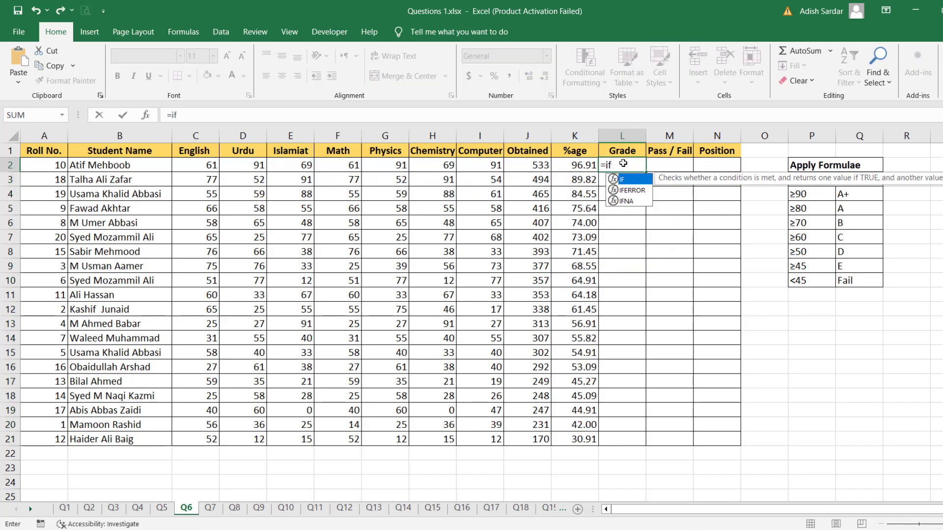
{"action": "type", "text": "("}
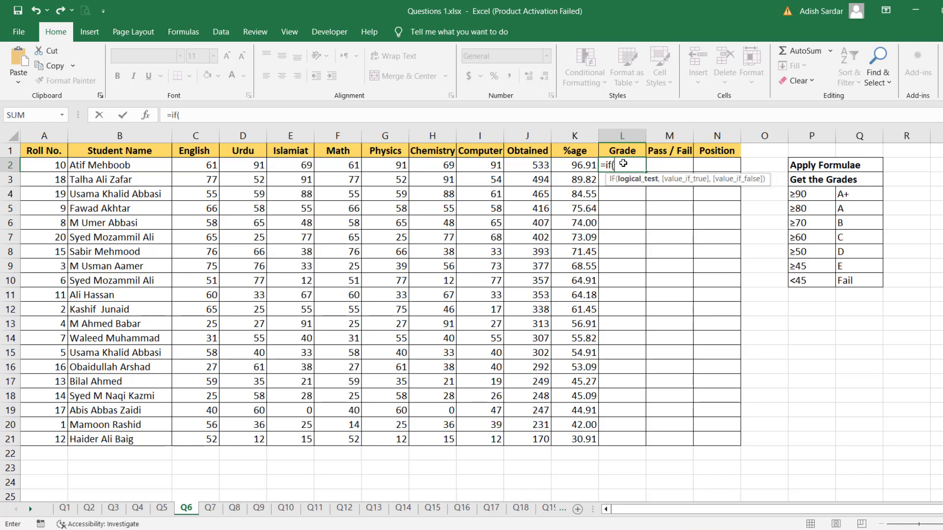
{"action": "left_click", "coordinate": [575, 163]}
{"action": "type", "text": ">"}
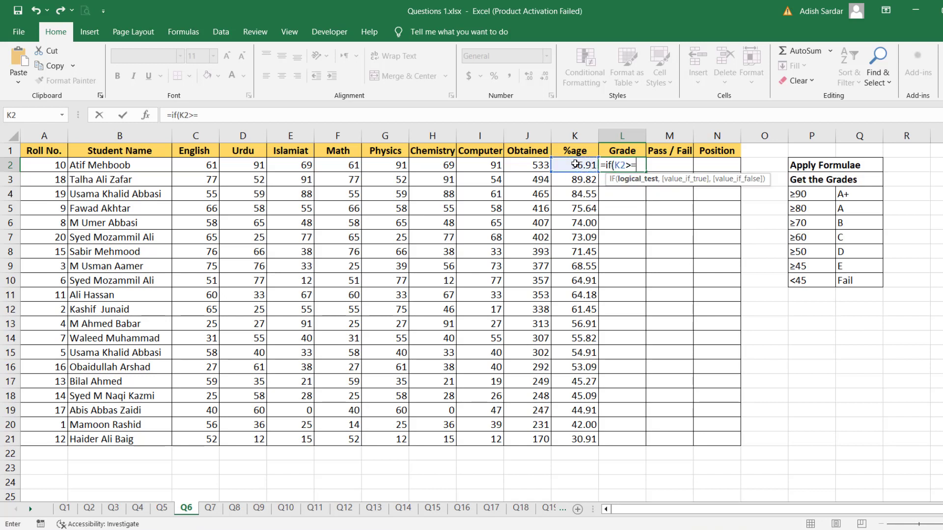
{"action": "type", "text": "=90,"}
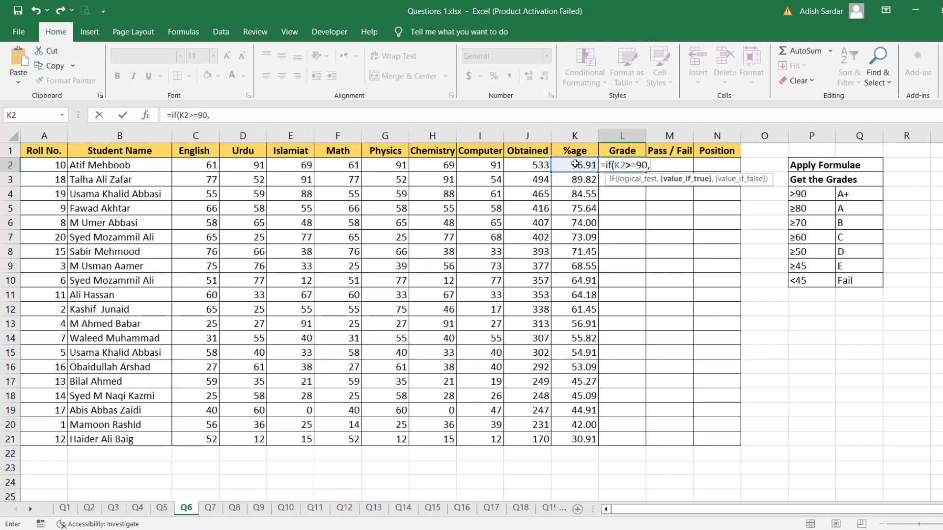
{"action": "type", "text": "\"A+\","}
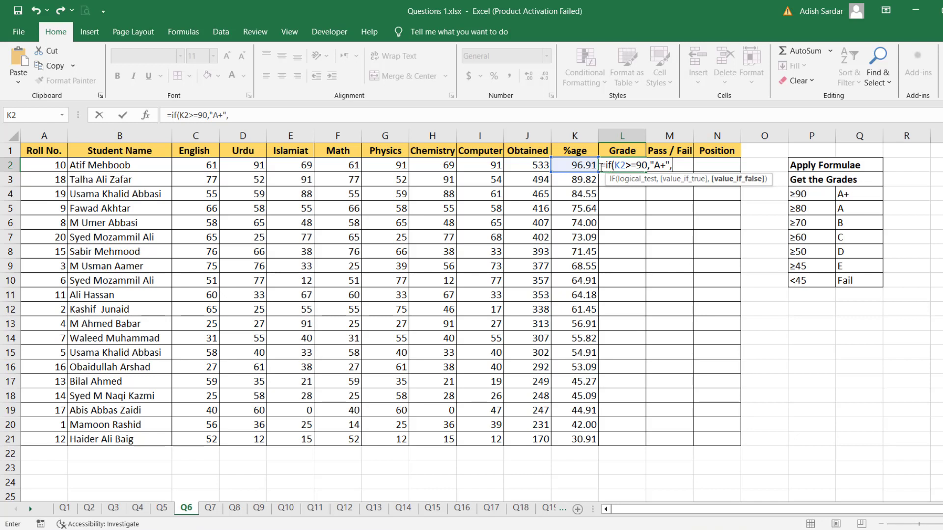
Step: Repeat the IF(K2>=90,"A+", segment six more times in the L2 formula and close it with seven parentheses
{"action": "left_click_drag", "start_coordinate": [608, 165], "coordinate": [676, 166]}
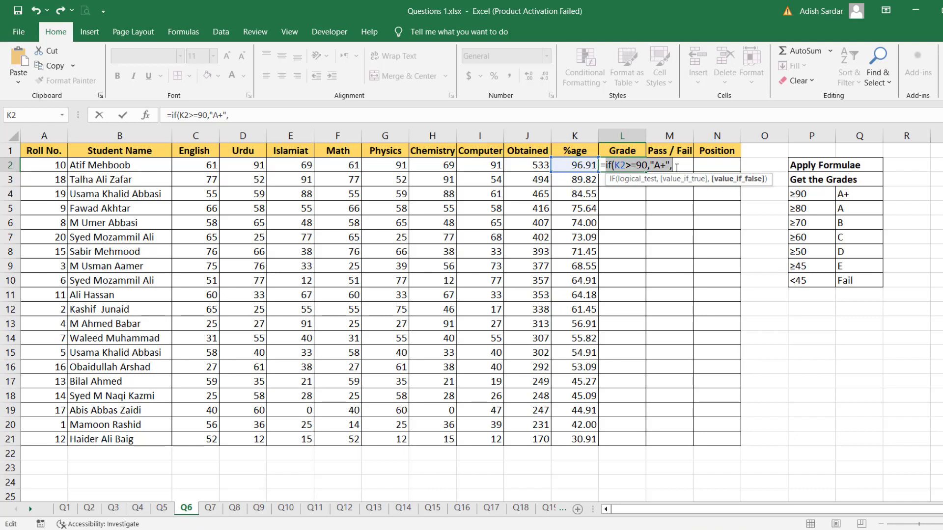
{"action": "left_click", "coordinate": [676, 167]}
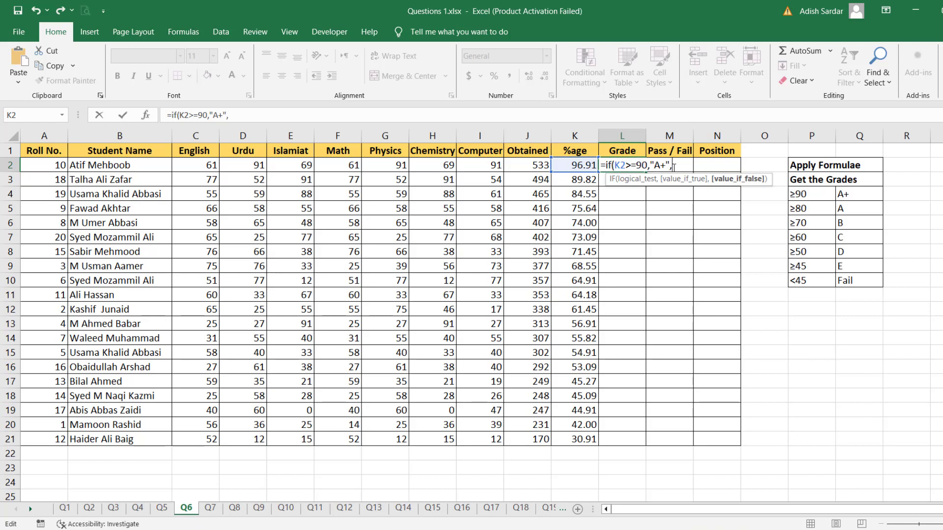
{"action": "key", "text": "ctrl+v"}
{"action": "key", "text": "ctrl+v"}
{"action": "key", "text": "ctrl+v"}
{"action": "key", "text": "ctrl+v"}
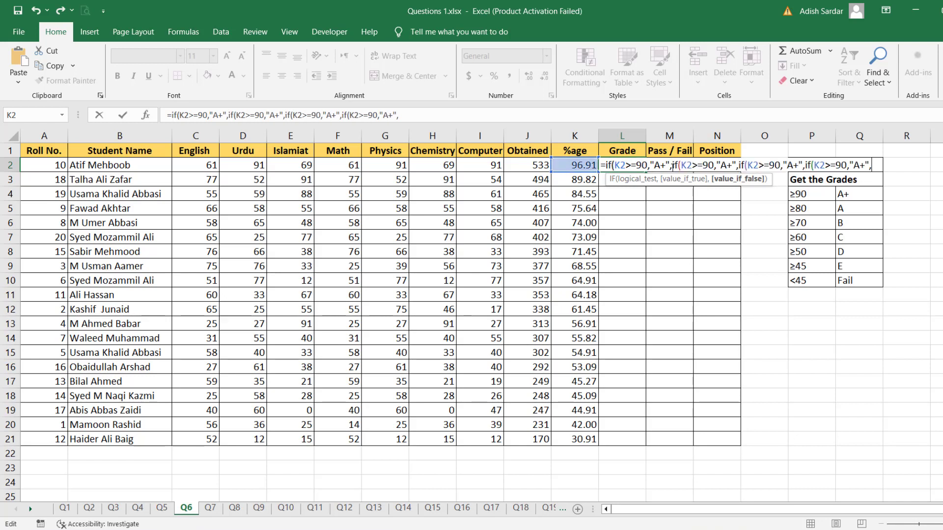
{"action": "key", "text": "ctrl+v"}
{"action": "key", "text": "ctrl+v"}
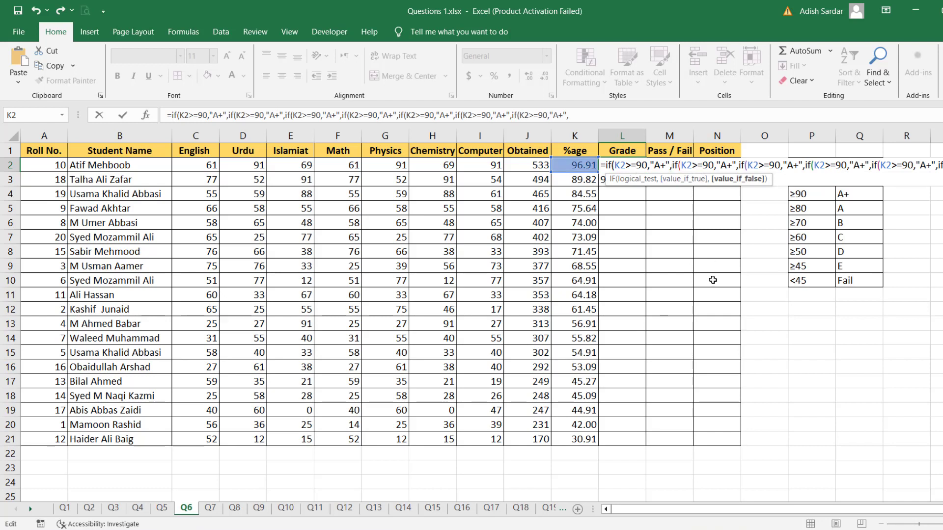
{"action": "type", "text": ")))))"}
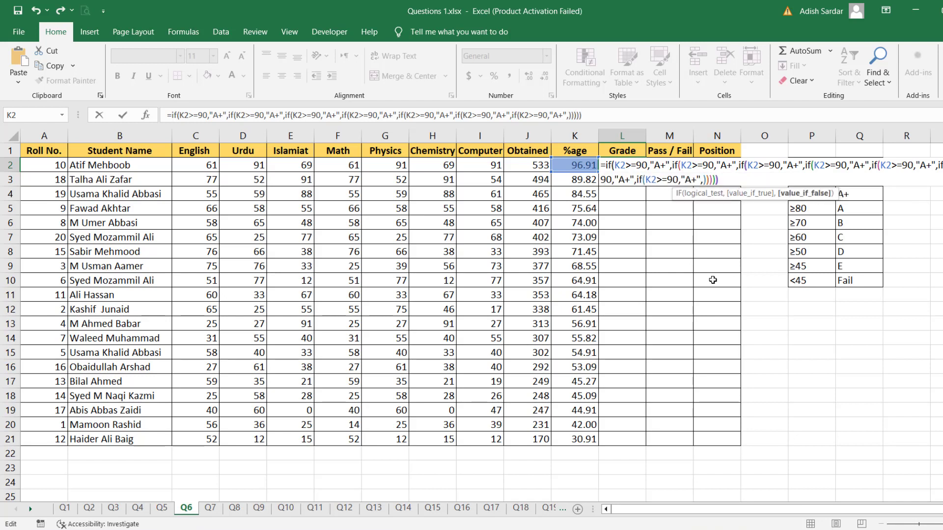
{"action": "type", "text": "))"}
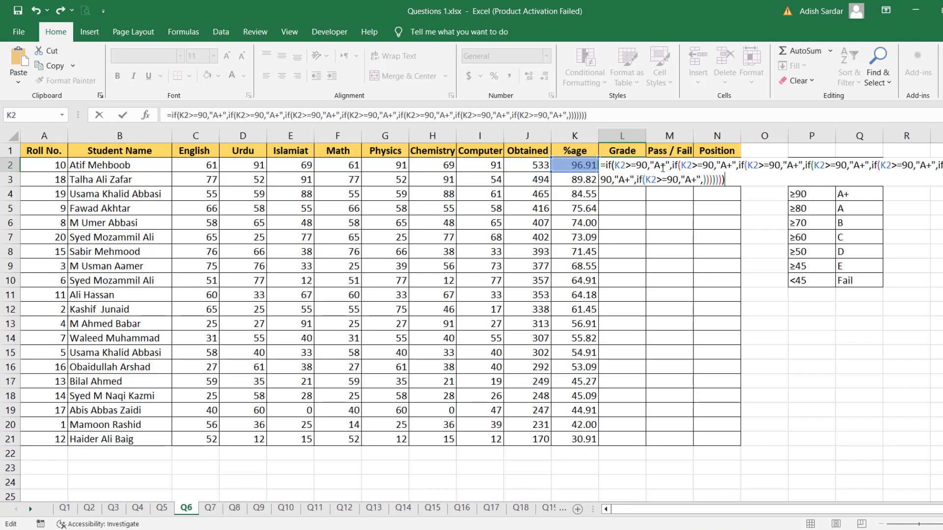
Step: Change the second IF in the L2 grade formula to return "A" when K2>=80
{"action": "left_click", "coordinate": [729, 166]}
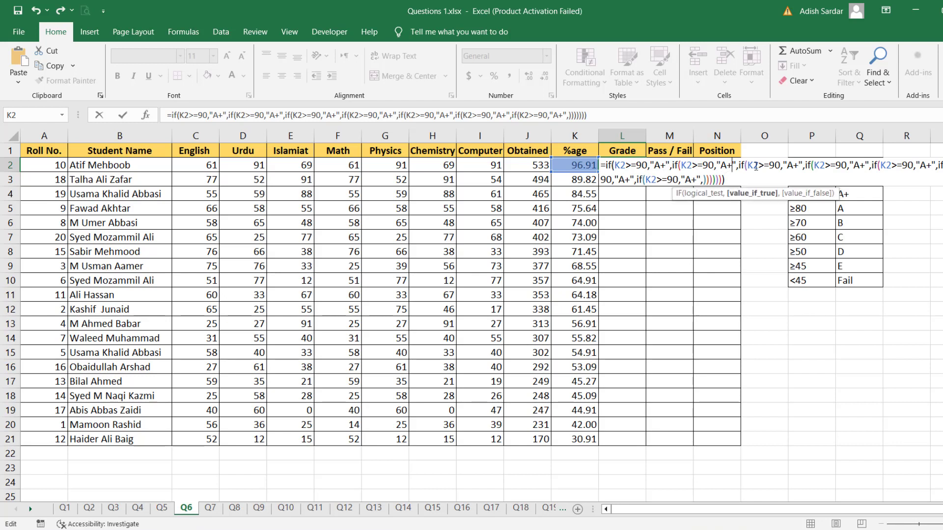
{"action": "key", "text": "BackSpace"}
{"action": "type", "text": "A"}
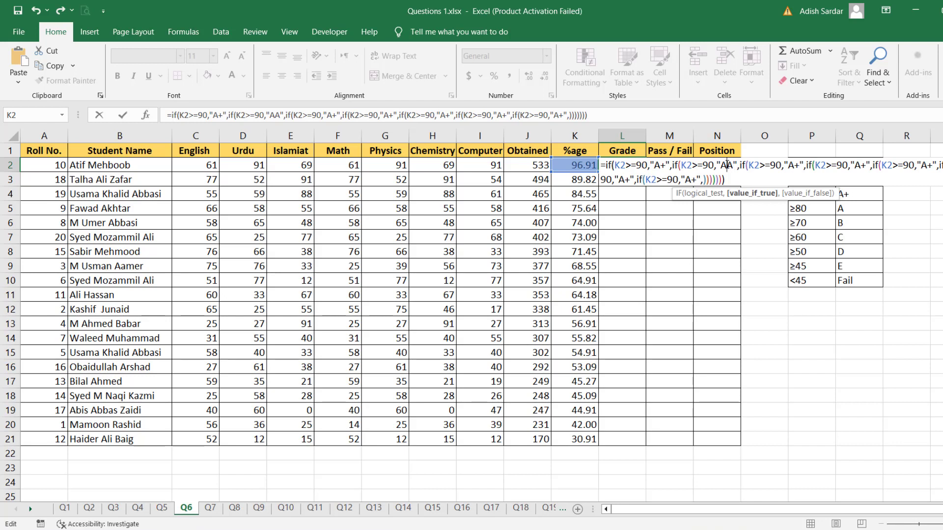
{"action": "key", "text": "BackSpace"}
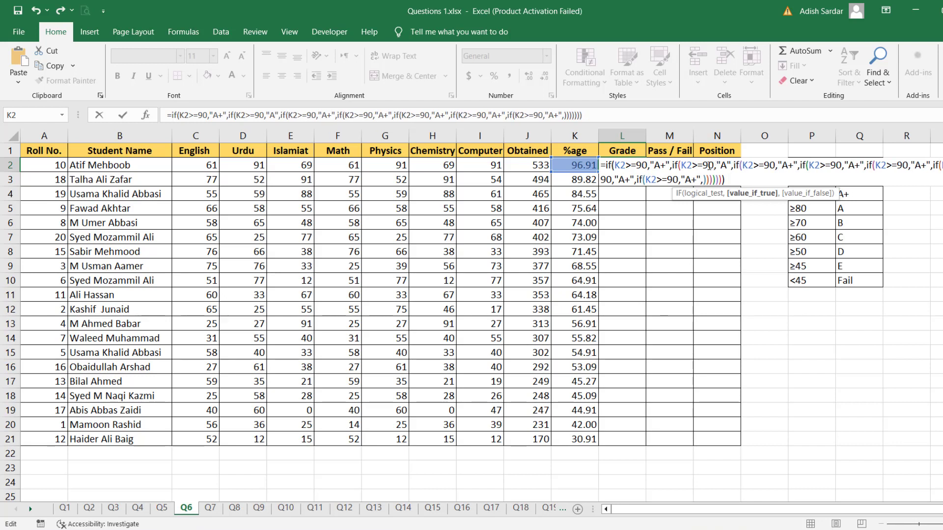
{"action": "left_click", "coordinate": [709, 166]}
{"action": "key", "text": "BackSpace"}
{"action": "type", "text": "8"}
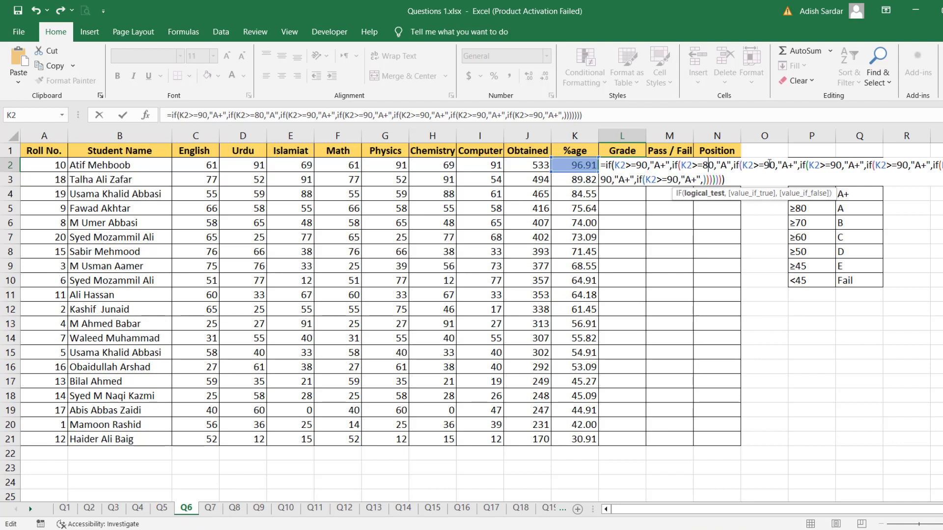
Step: Change the third IF in the L2 grade formula to return "B" when K2>=70
{"action": "left_click", "coordinate": [768, 166]}
{"action": "key", "text": "BackSpace"}
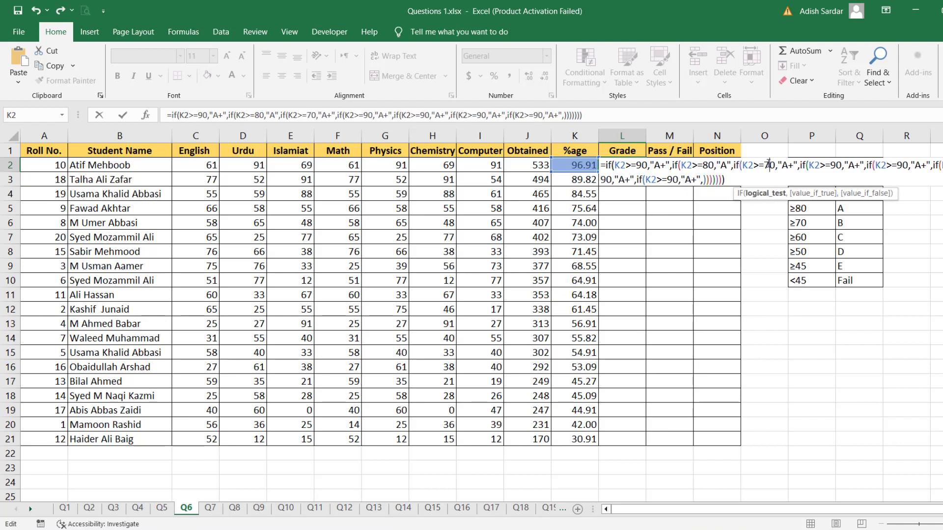
{"action": "type", "text": "7"}
{"action": "left_click", "coordinate": [792, 165]}
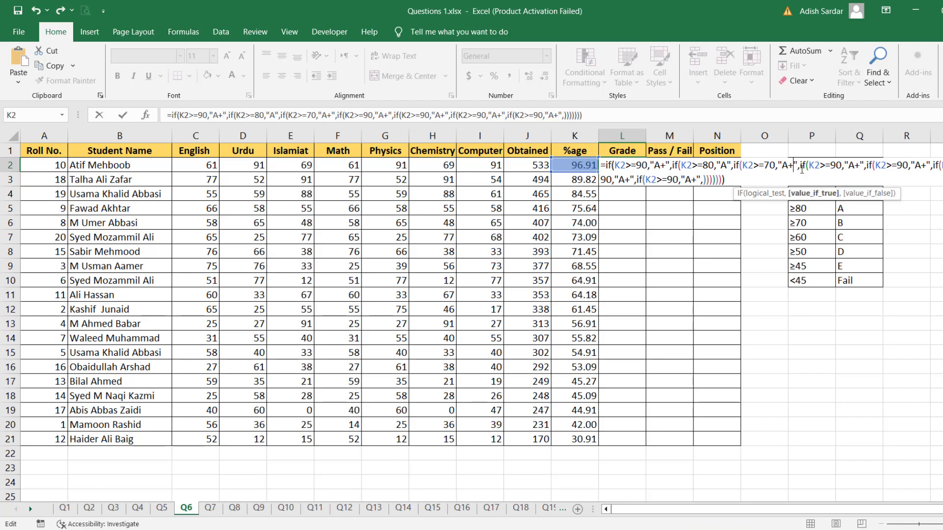
{"action": "key", "text": "BackSpace"}
{"action": "key", "text": "BackSpace"}
{"action": "type", "text": "B"}
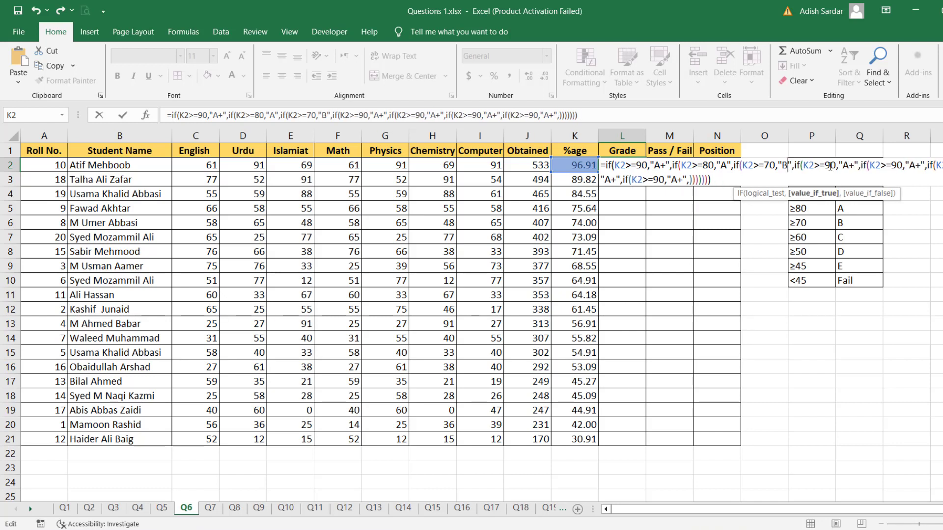
Step: Change the fourth IF in the L2 grade formula to return "C" when K2>=60
{"action": "left_click", "coordinate": [831, 165]}
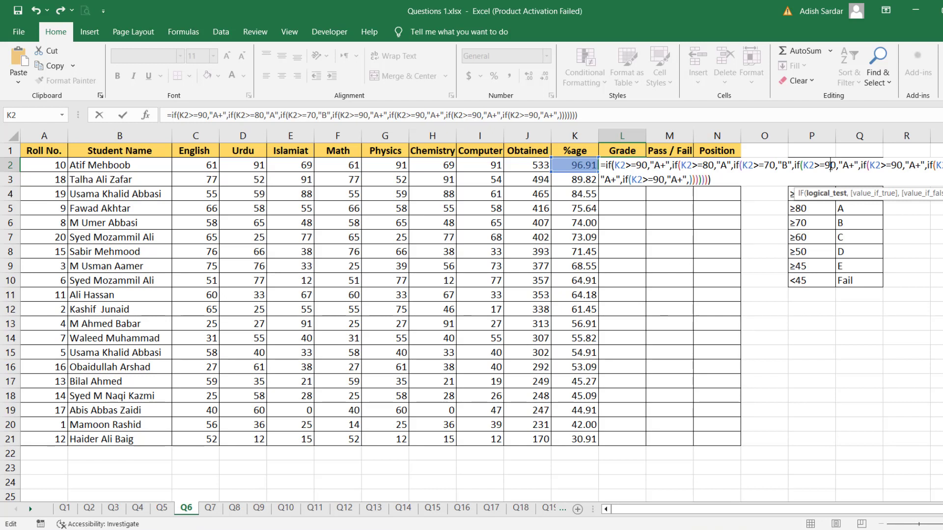
{"action": "key", "text": "BackSpace"}
{"action": "type", "text": "6"}
{"action": "left_click", "coordinate": [851, 165]}
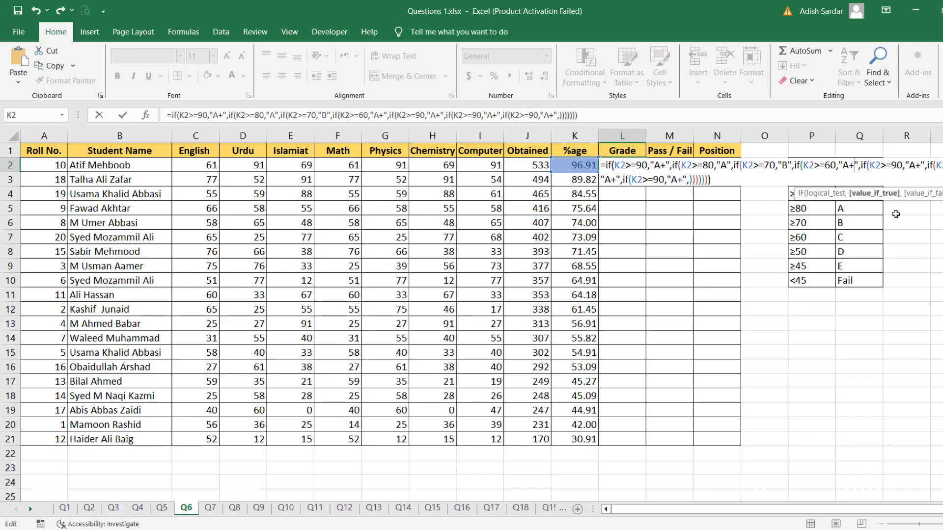
{"action": "key", "text": "BackSpace"}
{"action": "key", "text": "BackSpace"}
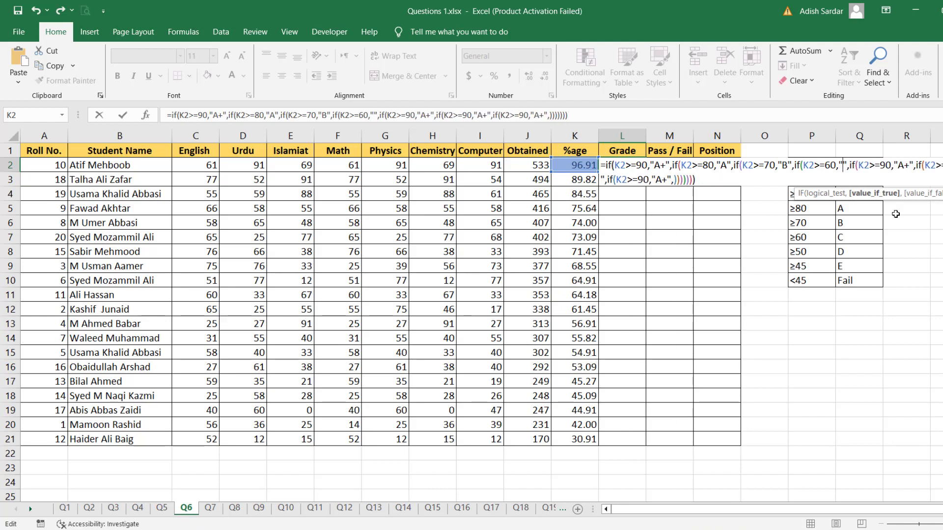
{"action": "type", "text": "C"}
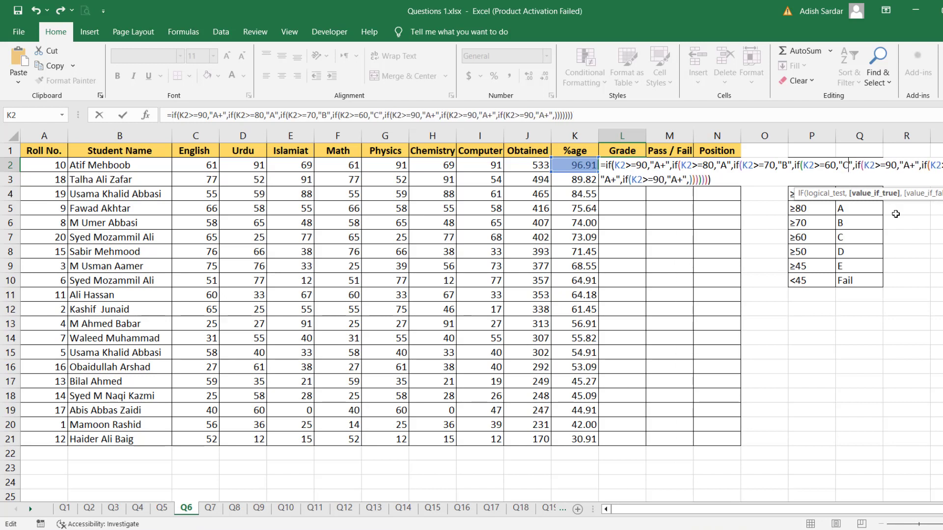
Step: Change the fifth IF in the L2 grade formula to return "D" when K2>=50
{"action": "left_click", "coordinate": [887, 166]}
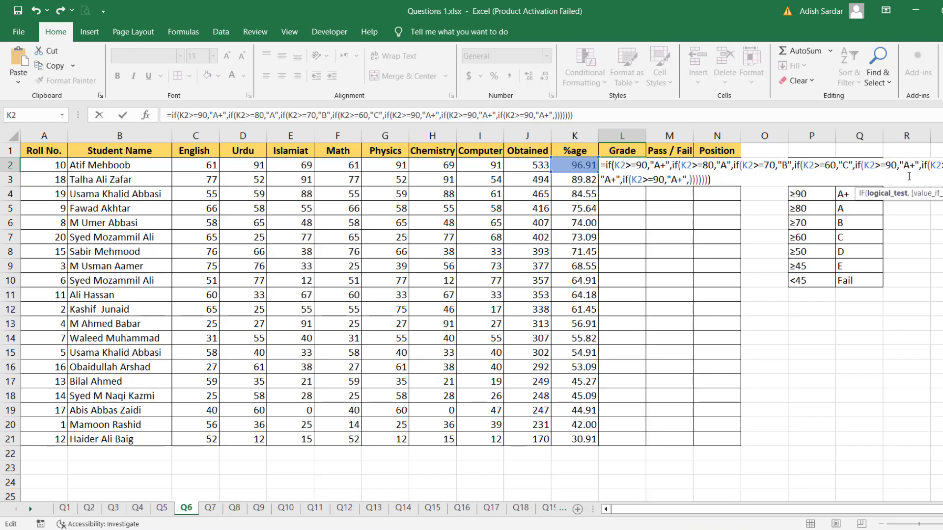
{"action": "key", "text": "BackSpace"}
{"action": "type", "text": "%"}
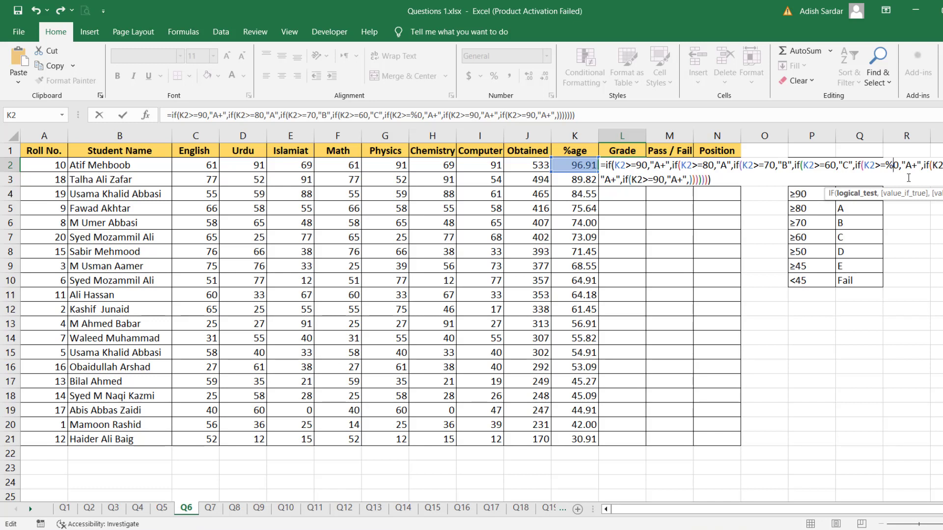
{"action": "type", "text": "5"}
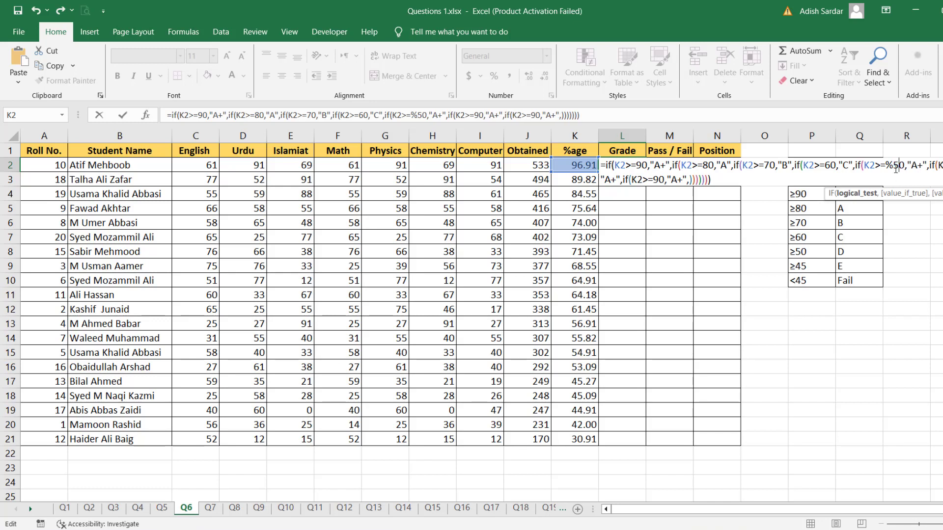
{"action": "key", "text": "BackSpace"}
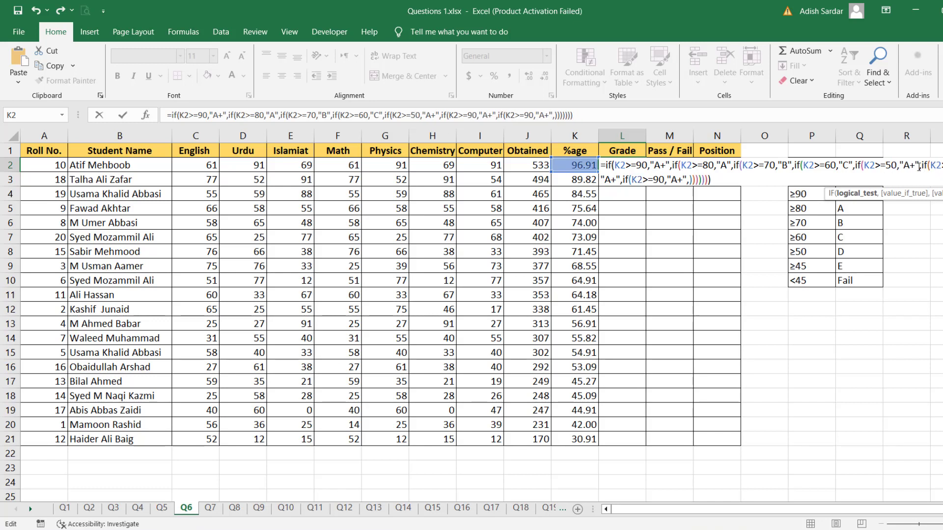
{"action": "key", "text": "Right"}
{"action": "key", "text": "Right"}
{"action": "key", "text": "Right"}
{"action": "key", "text": "Right"}
{"action": "key", "text": "Right"}
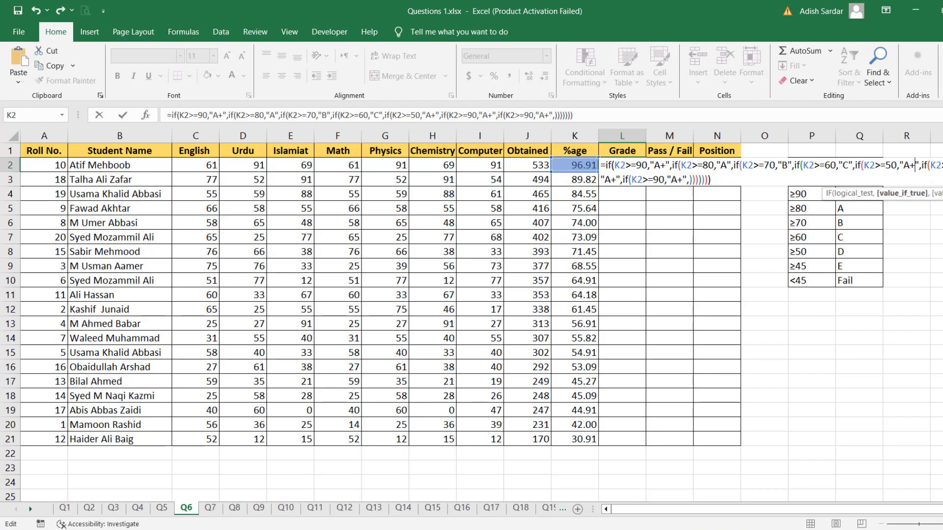
{"action": "key", "text": "BackSpace"}
{"action": "key", "text": "BackSpace"}
{"action": "type", "text": "D"}
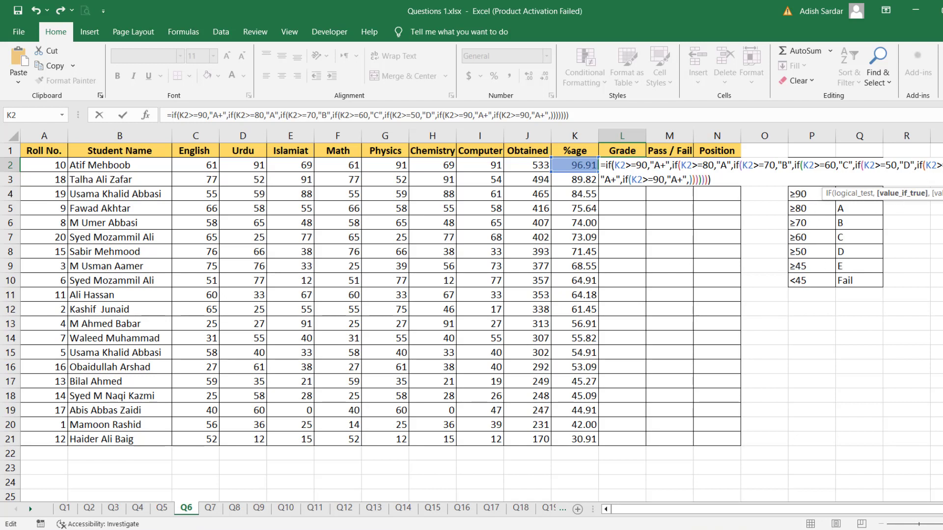
Step: Change the sixth IF in the L2 grade formula to return "E" when K2>=45
{"action": "left_click", "coordinate": [942, 165]}
{"action": "key", "text": "BackSpace"}
{"action": "key", "text": "BackSpace"}
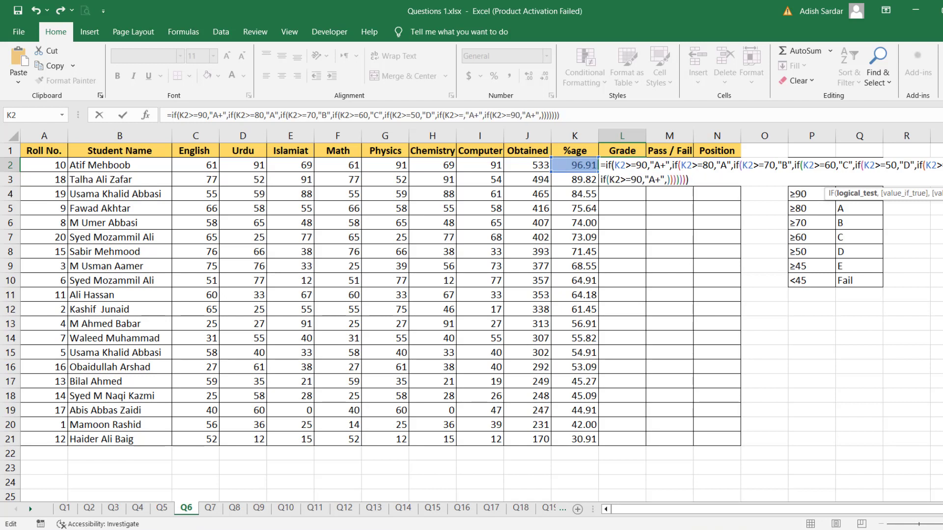
{"action": "type", "text": "45"}
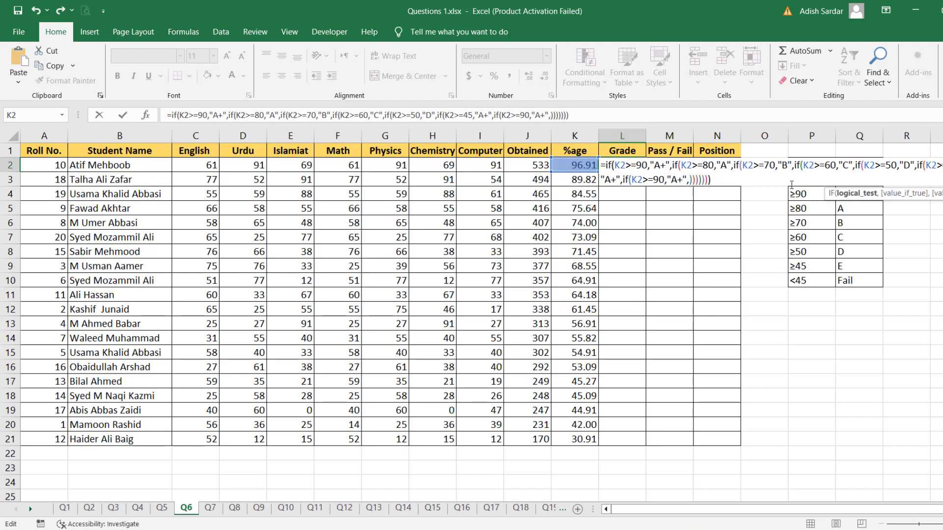
{"action": "left_click", "coordinate": [616, 180]}
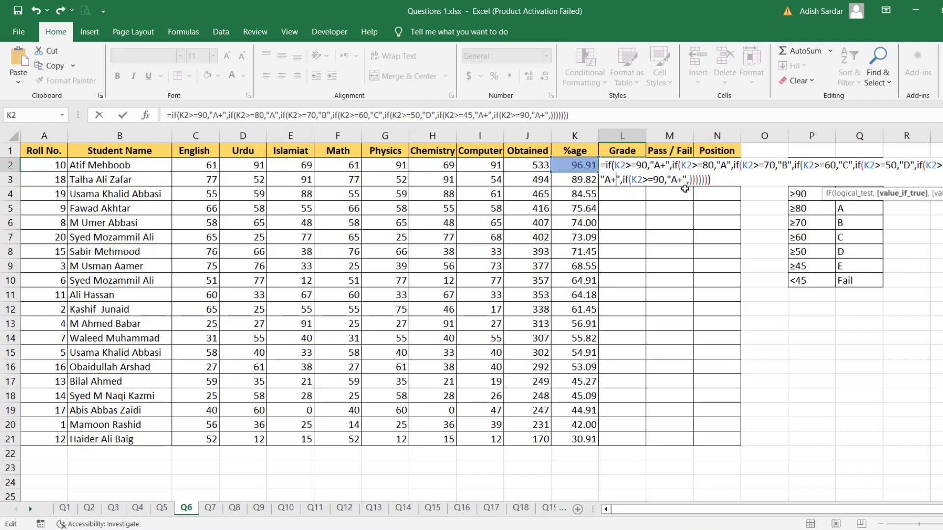
{"action": "key", "text": "BackSpace"}
{"action": "key", "text": "BackSpace"}
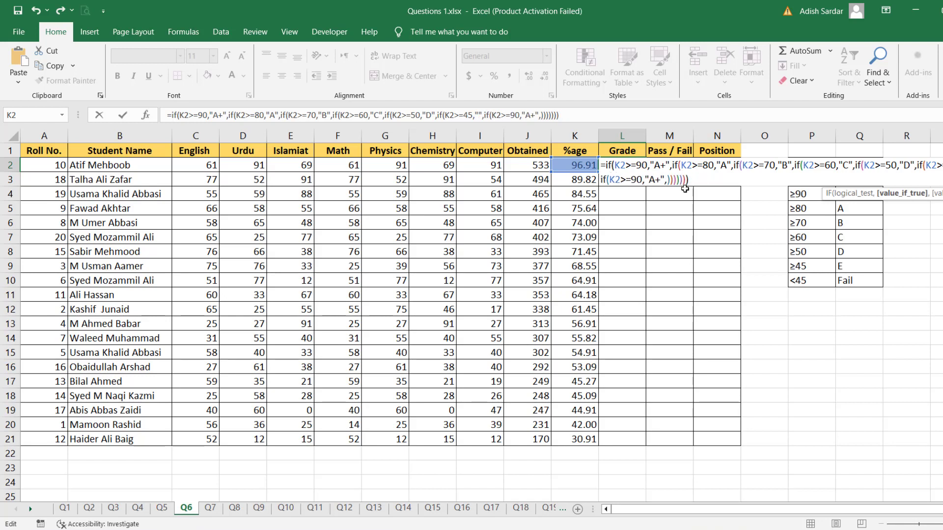
{"action": "type", "text": "E"}
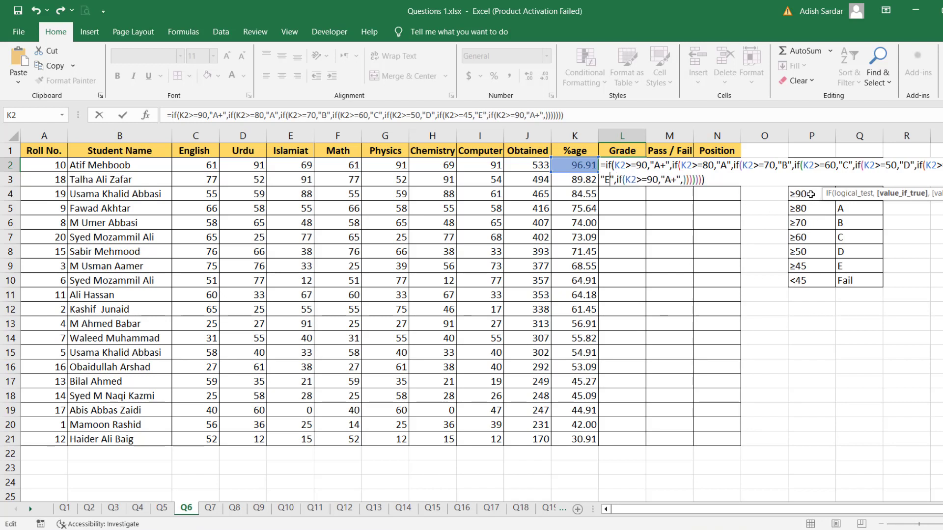
Step: Change the last IF in the L2 grade formula to return "Fail" when K2<45 and enter the formula
{"action": "left_click", "coordinate": [658, 179]}
{"action": "key", "text": "BackSpace"}
{"action": "key", "text": "BackSpace"}
{"action": "key", "text": "BackSpace"}
{"action": "key", "text": "BackSpace"}
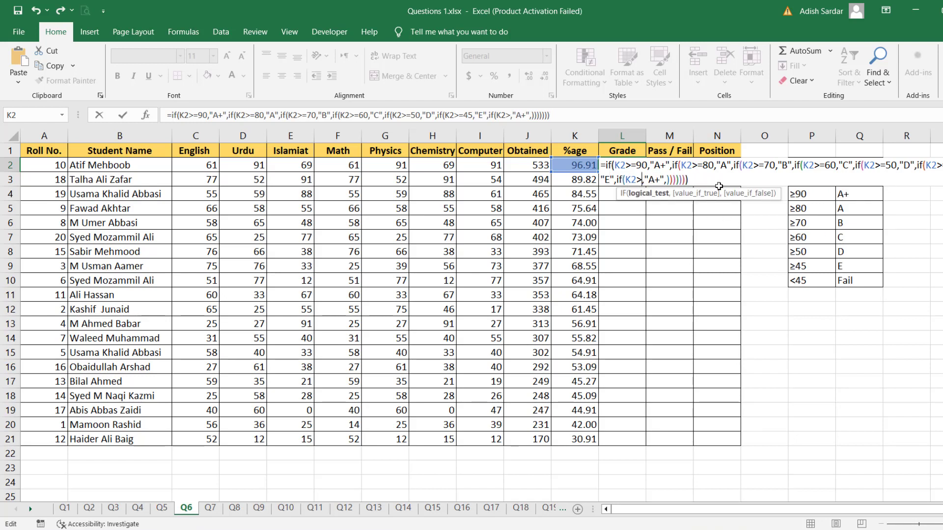
{"action": "type", "text": "<45"}
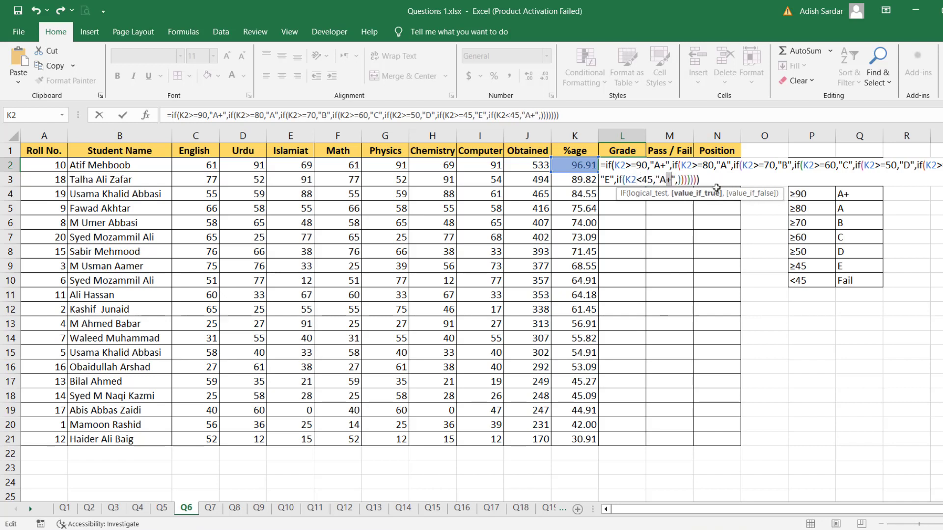
{"action": "left_click", "coordinate": [717, 193]}
{"action": "key", "text": "Right"}
{"action": "key", "text": "BackSpace"}
{"action": "key", "text": "BackSpace"}
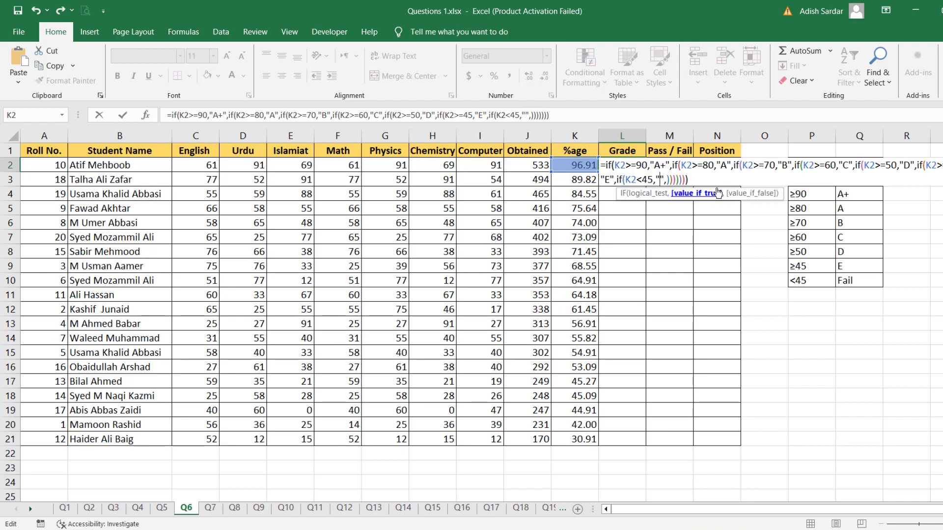
{"action": "type", "text": "Fail"}
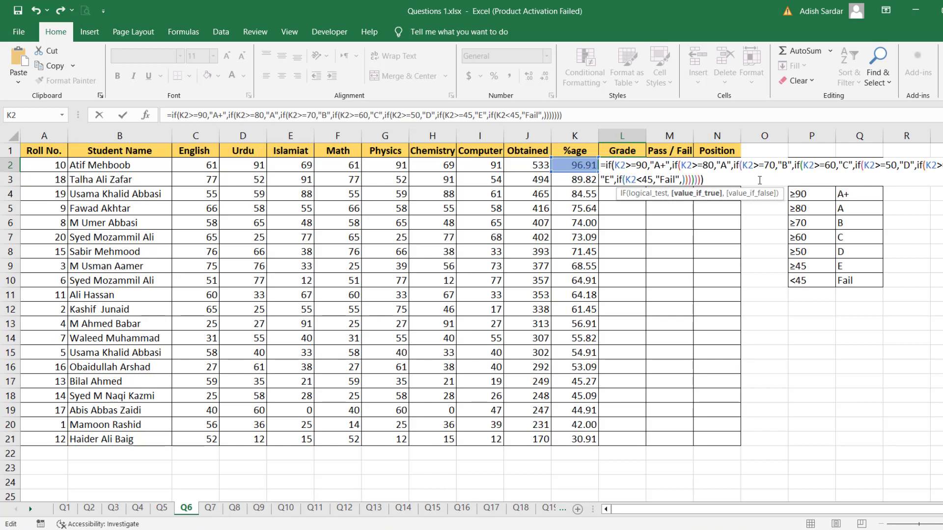
{"action": "key", "text": "Return"}
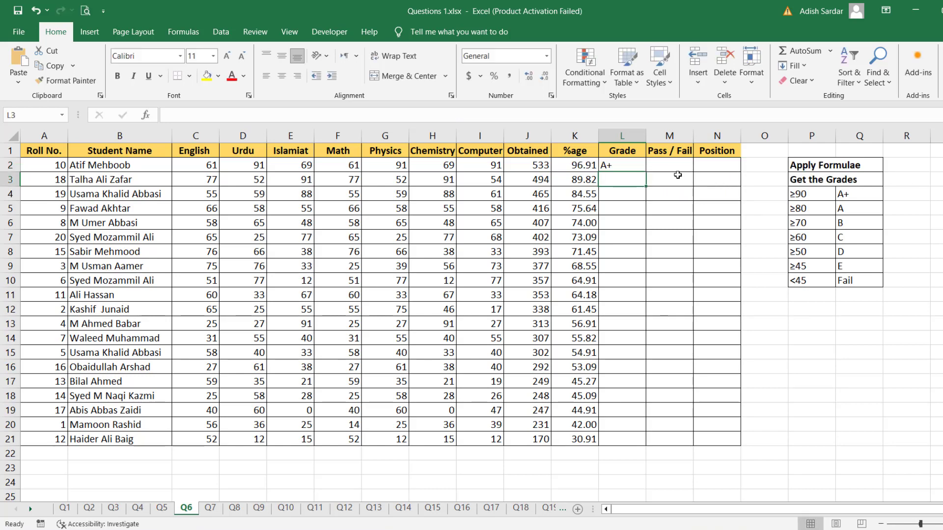
Step: Fill the grade formula from L2 down to L21 and centre the grades horizontally
{"action": "left_click", "coordinate": [636, 167]}
{"action": "double_click", "coordinate": [646, 172]}
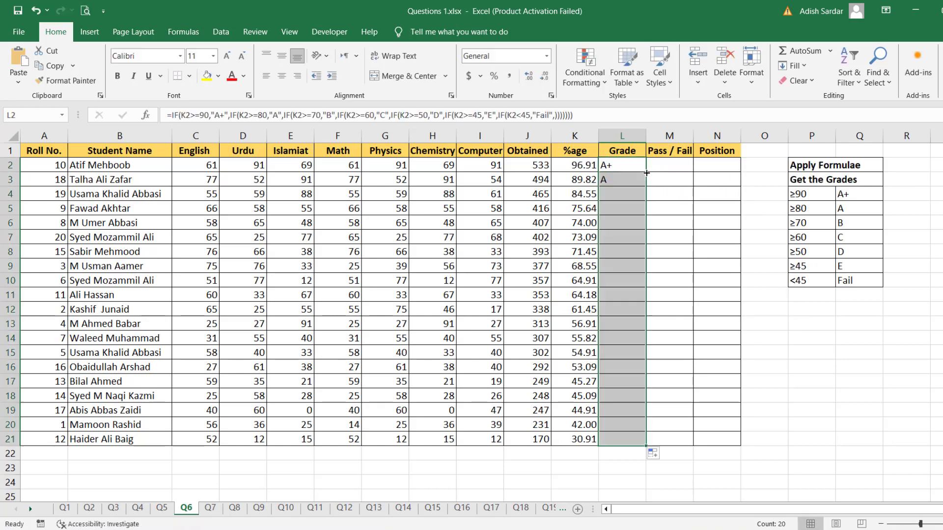
{"action": "left_click", "coordinate": [281, 75]}
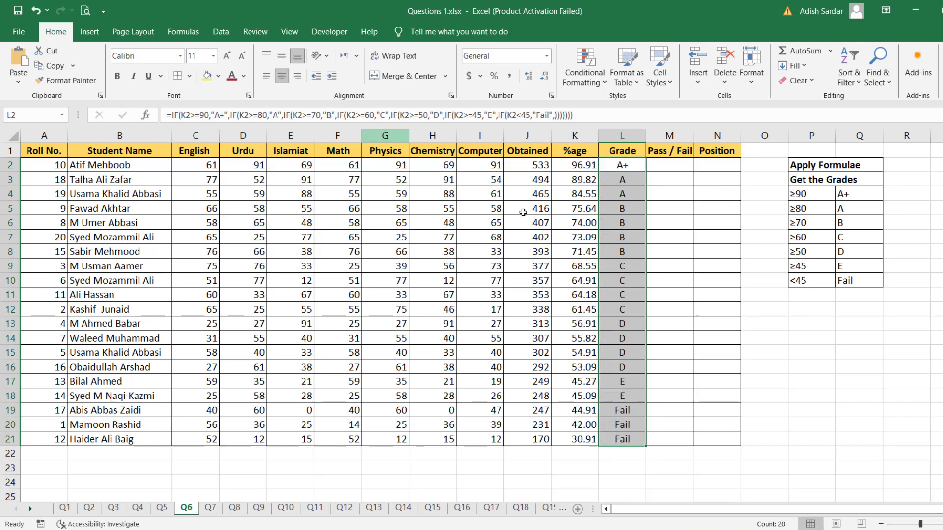
{"action": "left_click", "coordinate": [602, 283]}
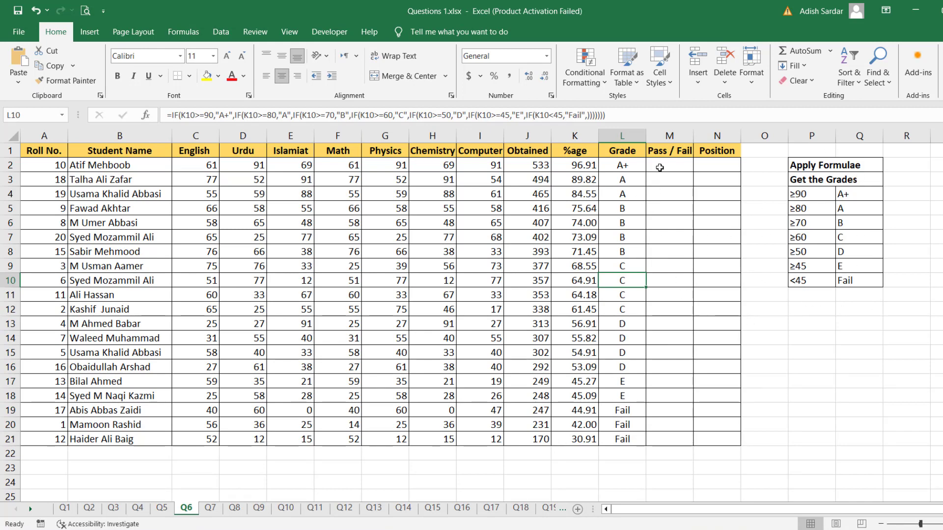
Step: Enter =IF(K2>=45,"Pass",) in M2 of the Pass / Fail column
{"action": "left_click", "coordinate": [660, 168]}
{"action": "type", "text": "=i"}
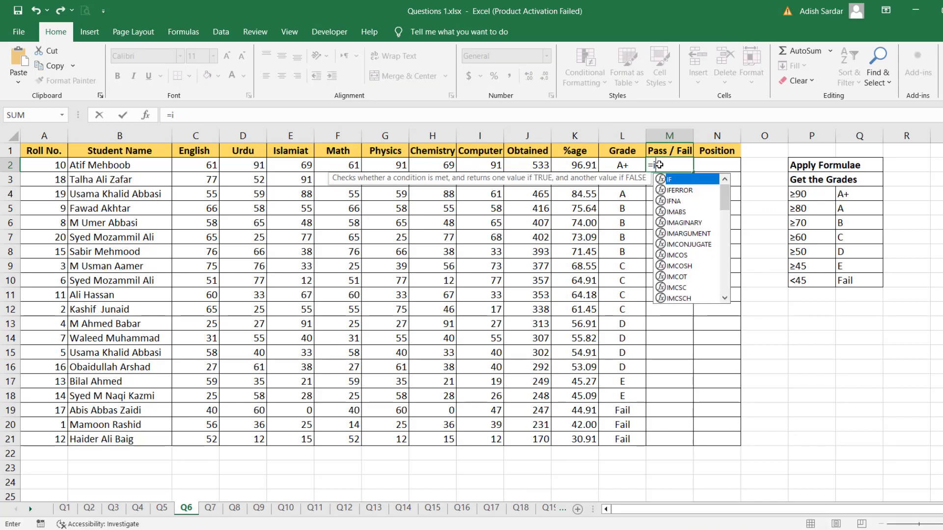
{"action": "type", "text": "f"}
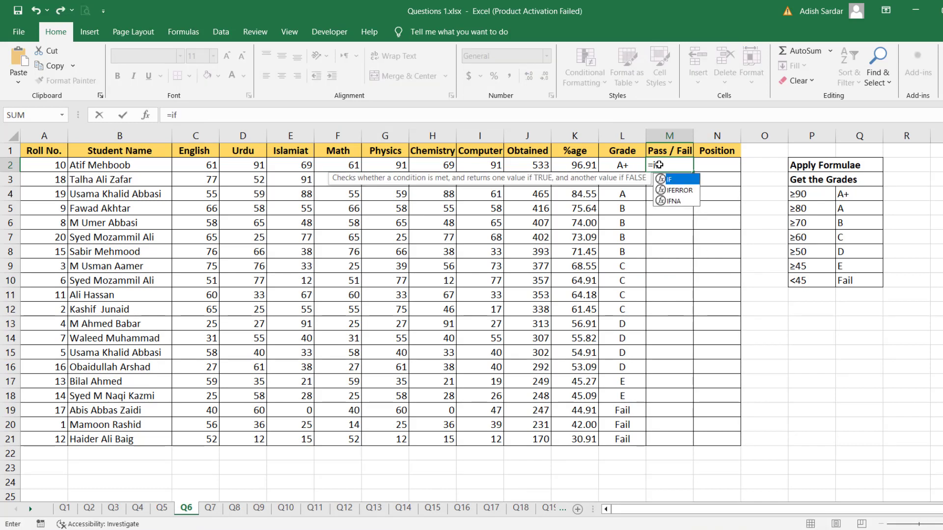
{"action": "type", "text": "("}
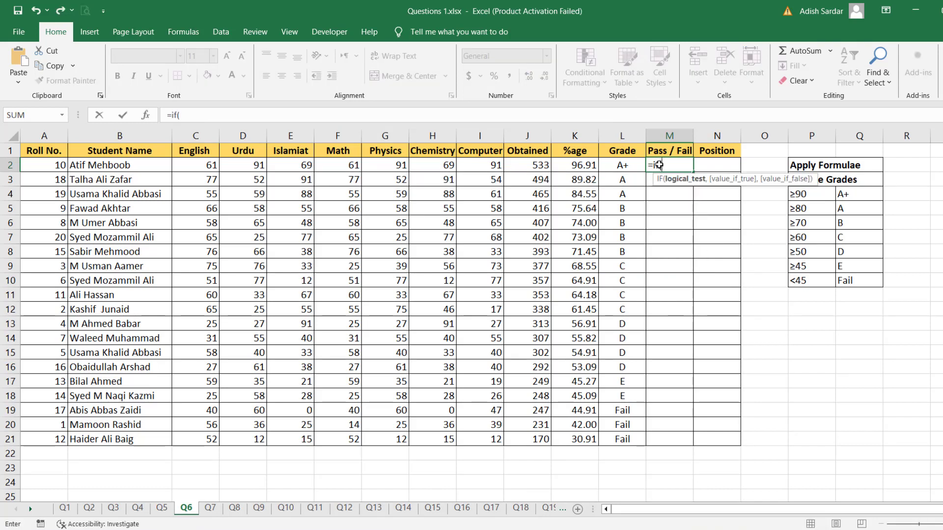
{"action": "left_click", "coordinate": [582, 164]}
{"action": "type", "text": ">"}
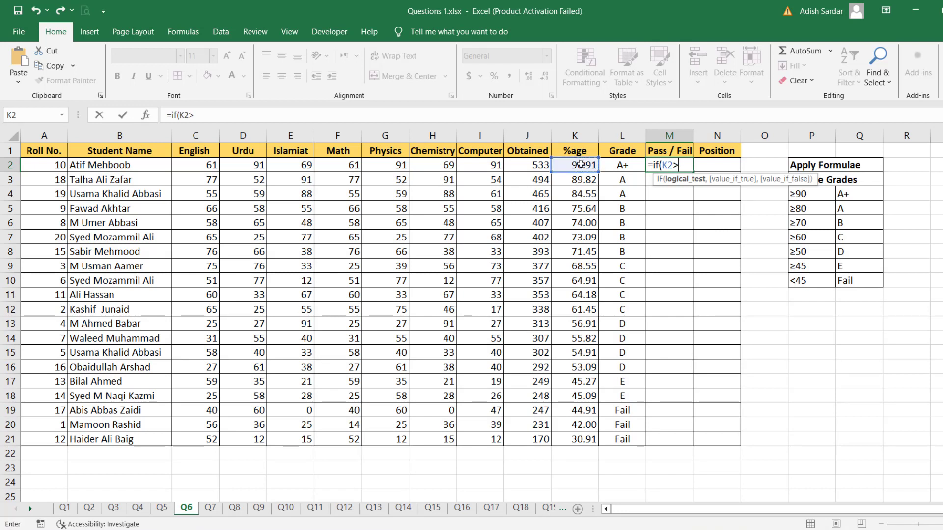
{"action": "type", "text": "=45,"}
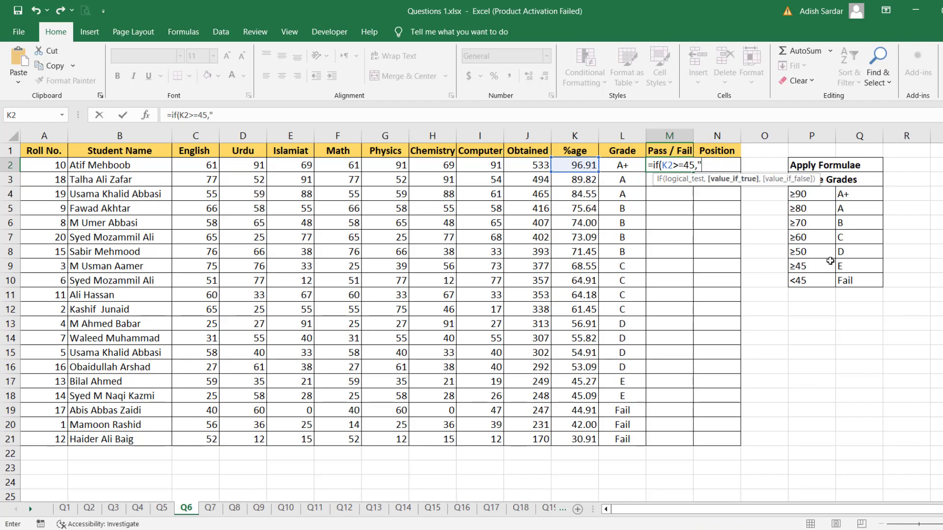
{"action": "type", "text": "\"Pass\",)"}
{"action": "key", "text": "Up"}
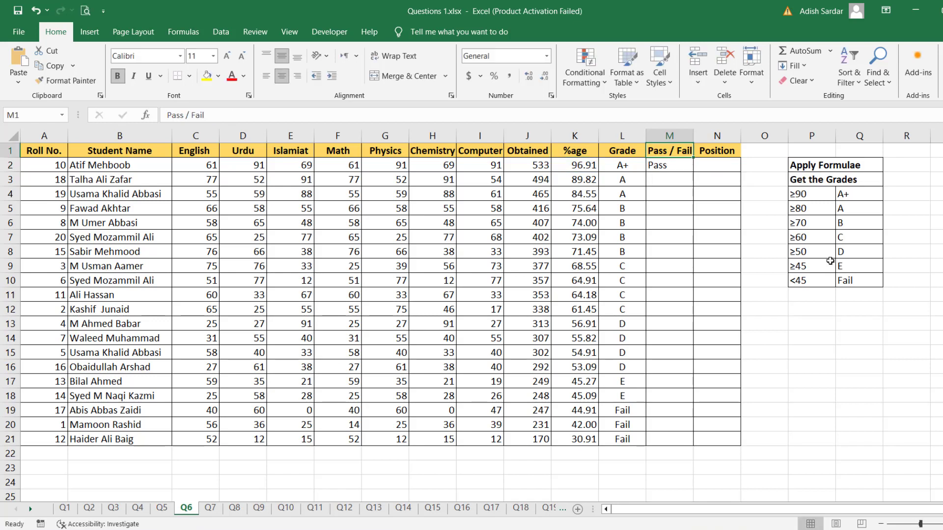
Step: Add "Fail" as the value-if-false argument of the IF formula in M2
{"action": "left_click", "coordinate": [667, 167]}
{"action": "double_click", "coordinate": [667, 167]}
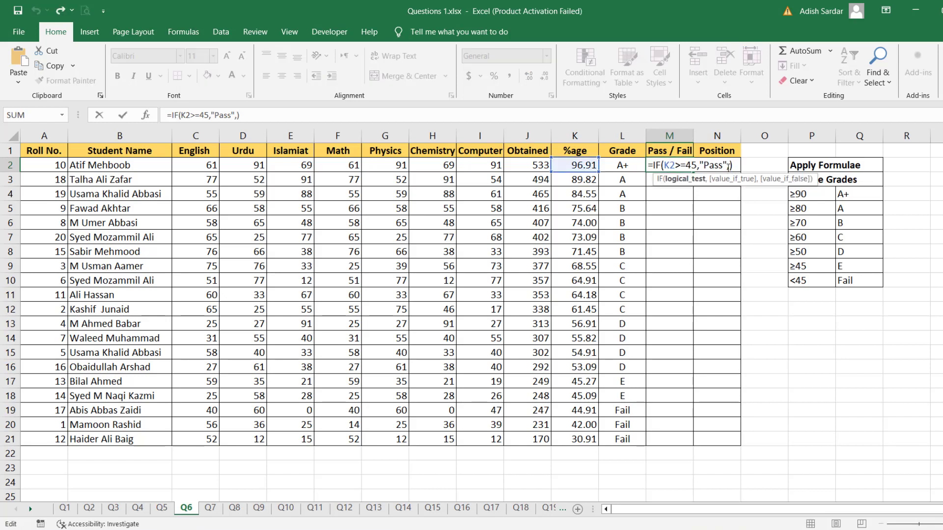
{"action": "left_click", "coordinate": [729, 165]}
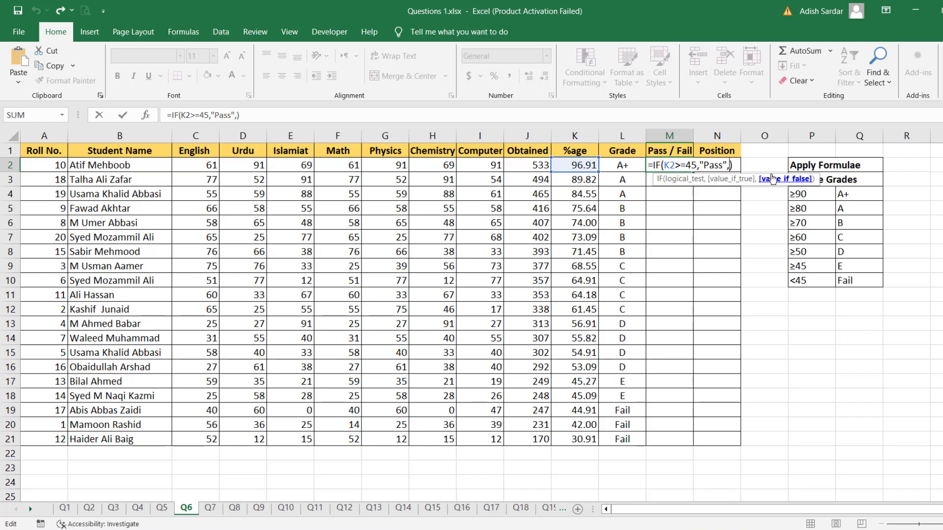
{"action": "type", "text": "\"Fail\")"}
{"action": "key", "text": "ctrl+Return"}
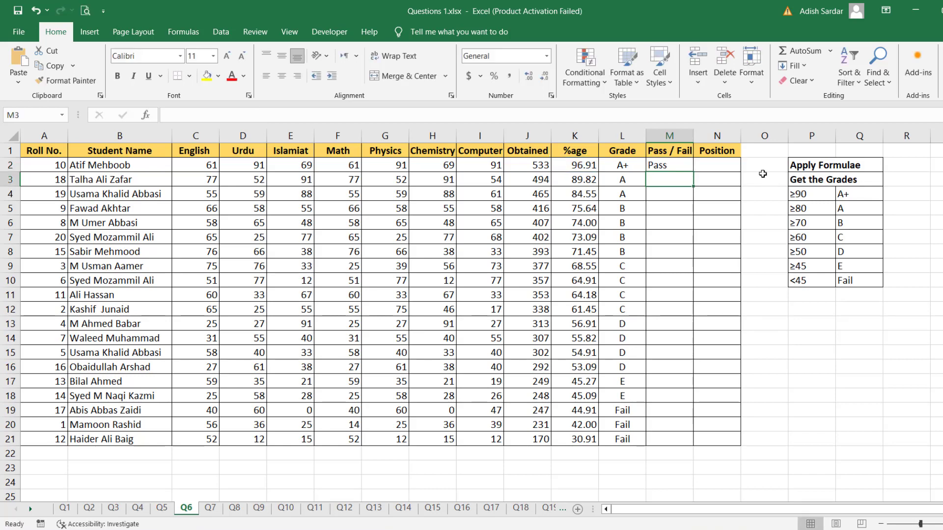
Step: Fill the pass/fail formula from M2 down to M21 and compare the failing rows with their percentages
{"action": "double_click", "coordinate": [694, 172]}
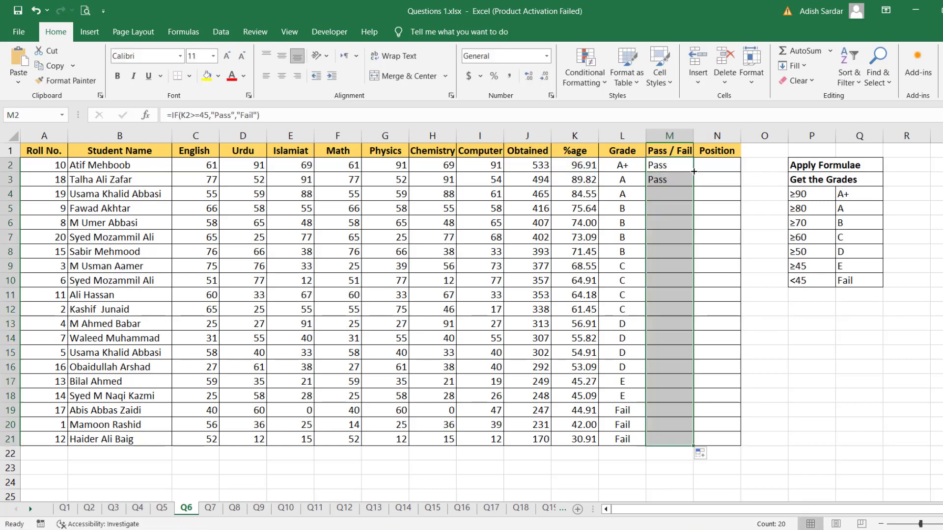
{"action": "left_click", "coordinate": [678, 390]}
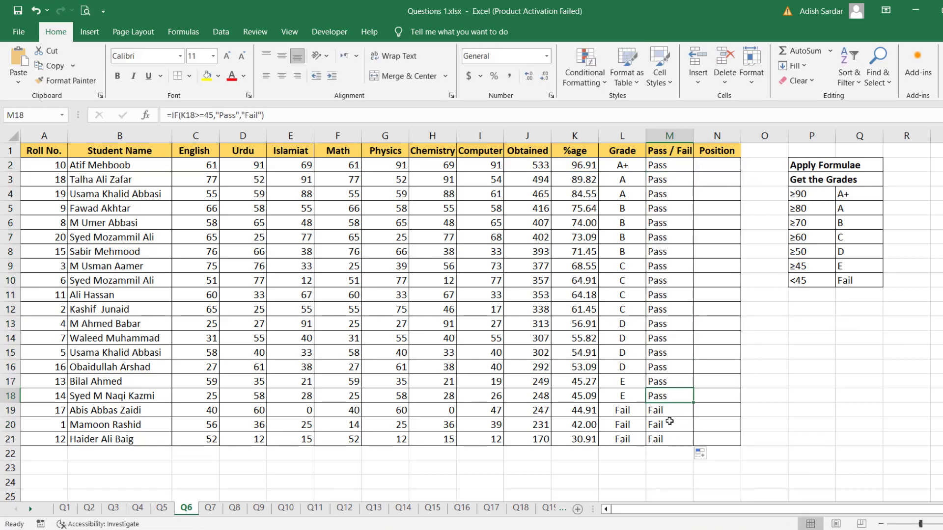
{"action": "left_click_drag", "start_coordinate": [663, 410], "coordinate": [669, 438]}
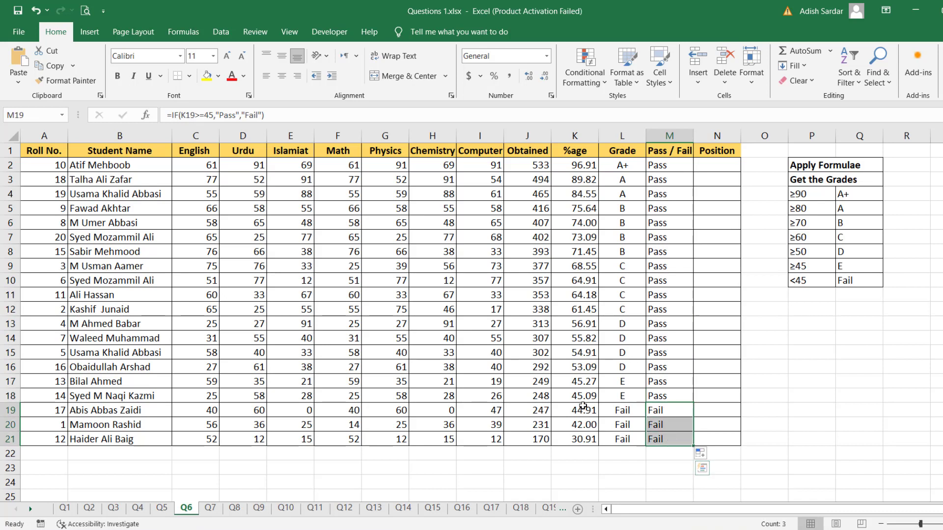
{"action": "left_click_drag", "start_coordinate": [585, 413], "coordinate": [589, 437]}
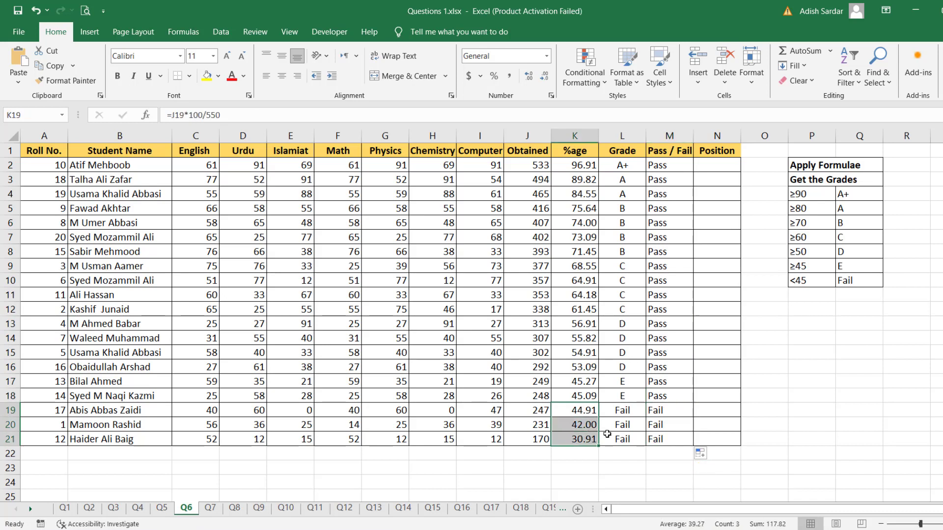
Step: Enter =RANK(K2,$K$2:$K$21) in N2 of the Position column, with the percentage range locked as absolute
{"action": "left_click", "coordinate": [699, 295]}
{"action": "left_click", "coordinate": [723, 172]}
{"action": "type", "text": "=ra"}
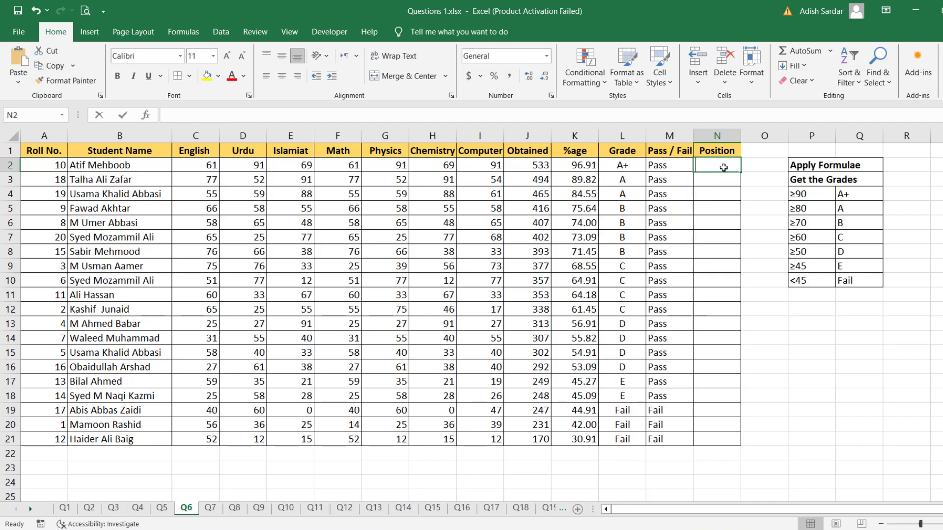
{"action": "type", "text": "nk"}
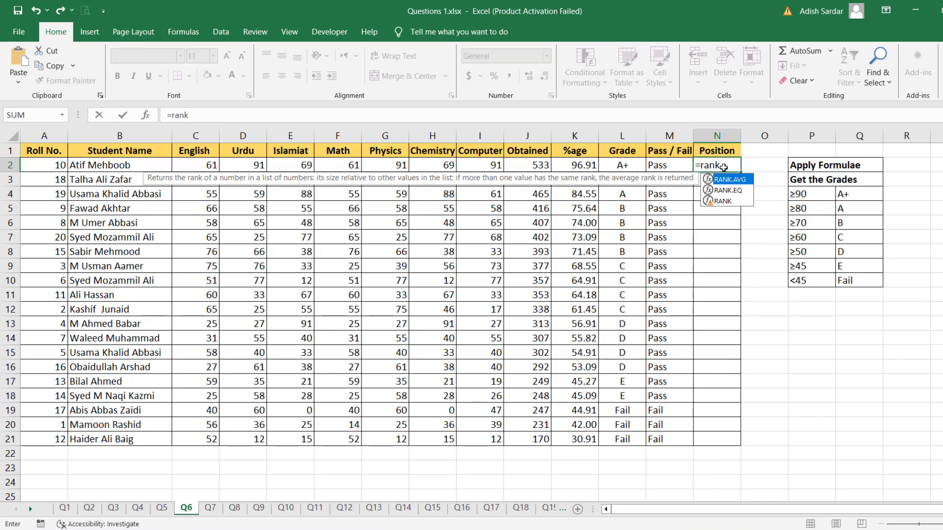
{"action": "type", "text": "("}
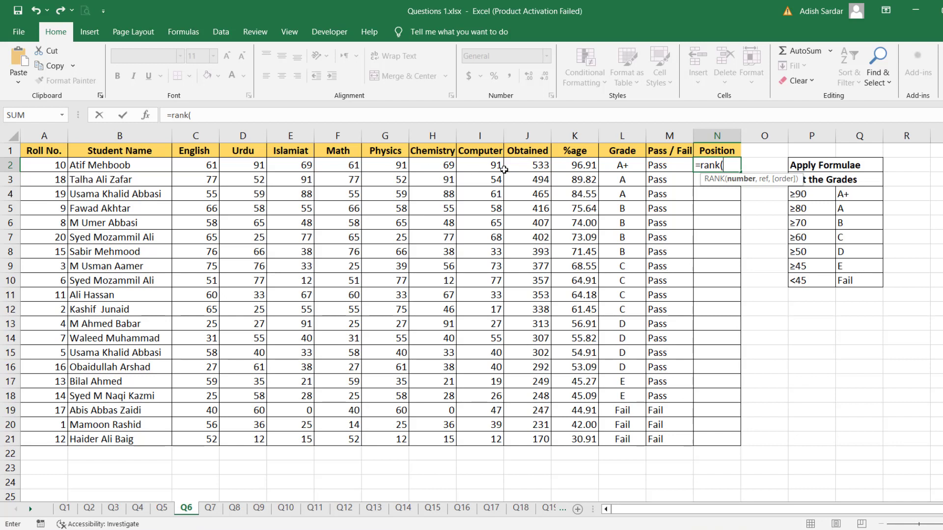
{"action": "left_click", "coordinate": [580, 166]}
{"action": "type", "text": ","}
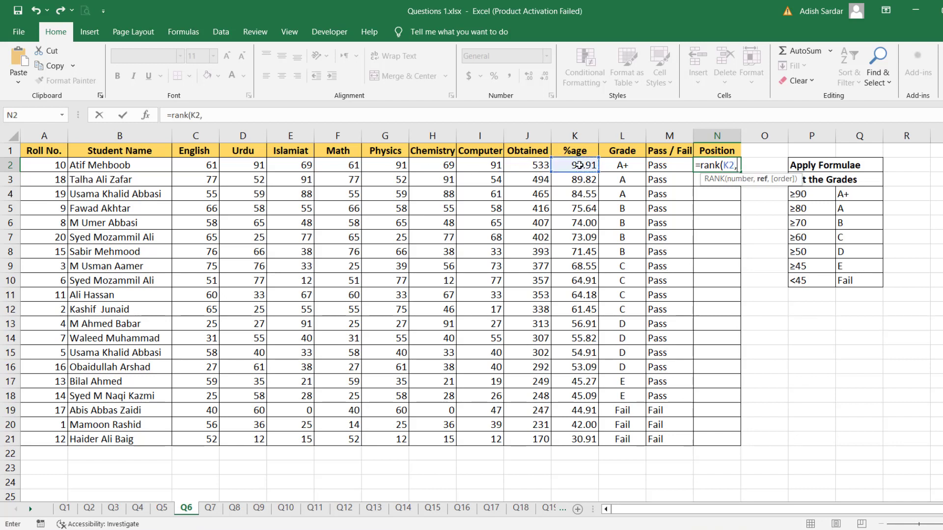
{"action": "left_click_drag", "start_coordinate": [580, 165], "coordinate": [579, 440]}
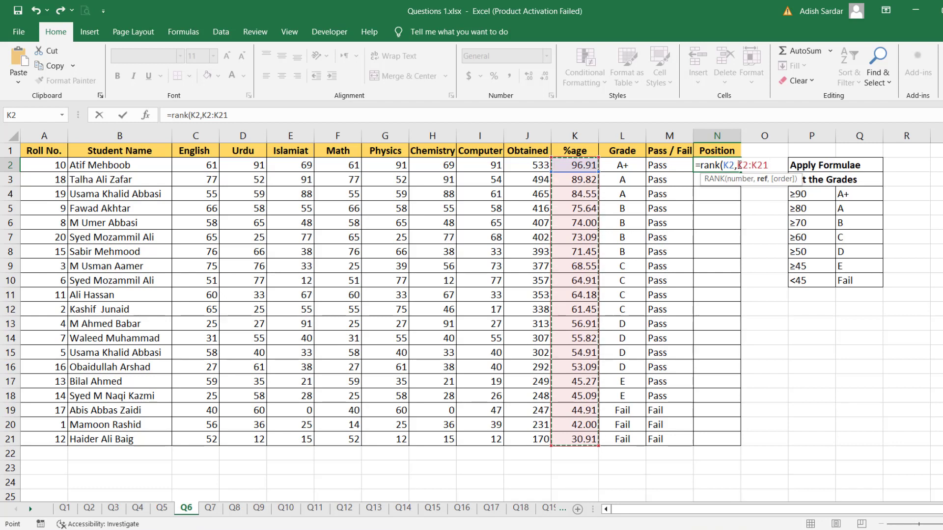
{"action": "left_click_drag", "start_coordinate": [736, 166], "coordinate": [763, 166]}
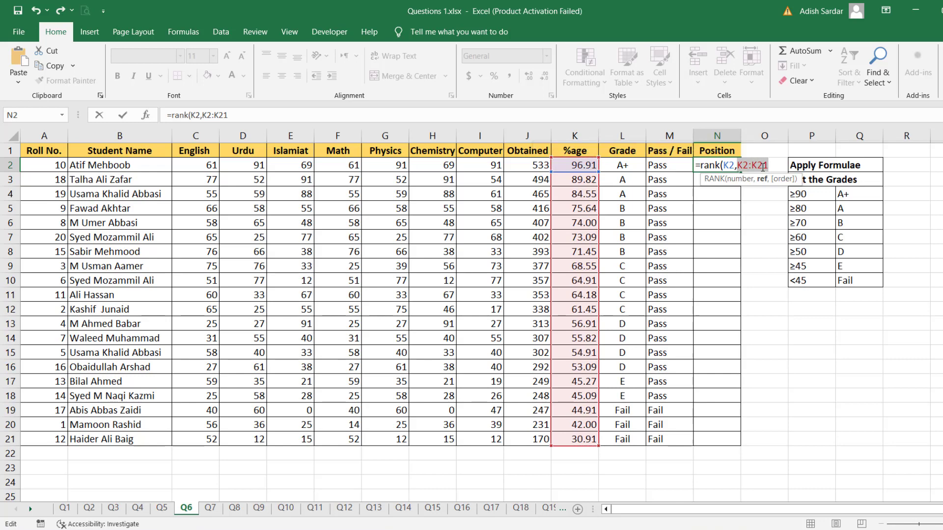
{"action": "key", "text": "F4"}
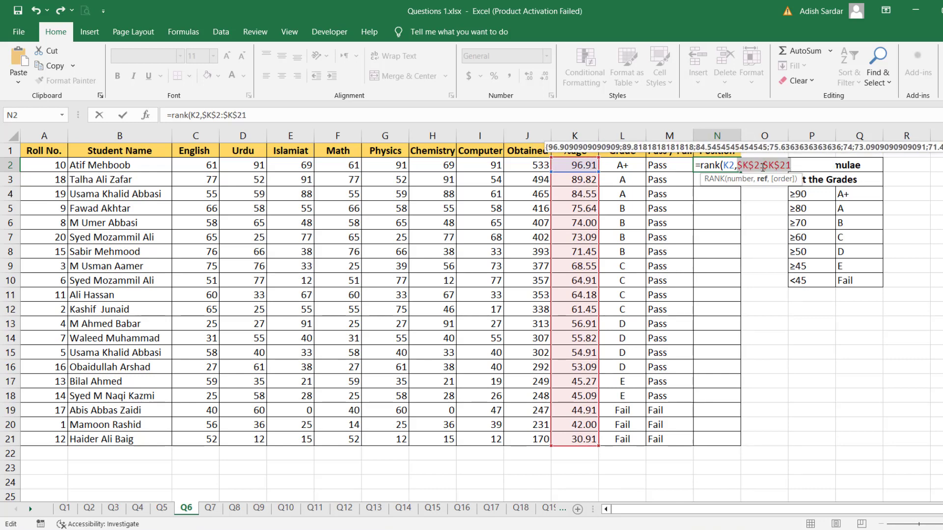
{"action": "key", "text": "Return"}
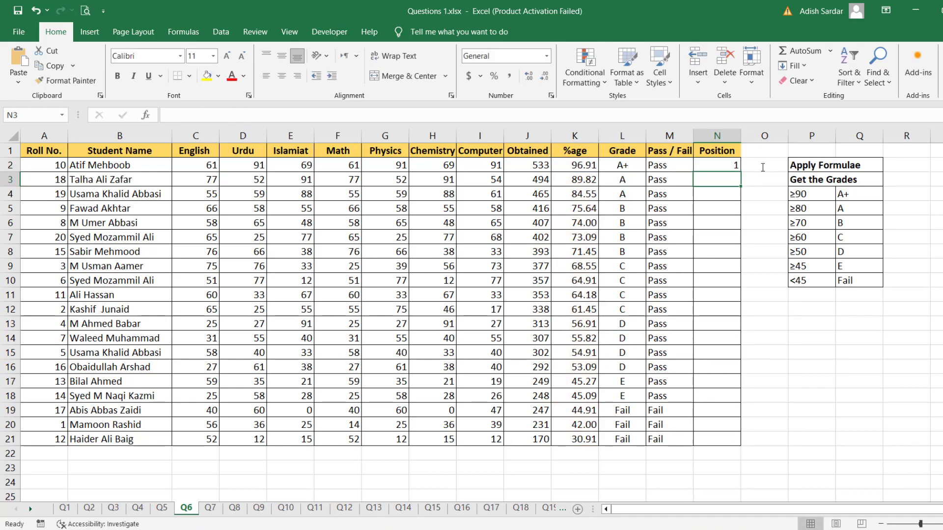
Step: Fill the rank formula from N2 down to N21 and centre the positions horizontally
{"action": "left_click", "coordinate": [725, 166]}
{"action": "double_click", "coordinate": [740, 172]}
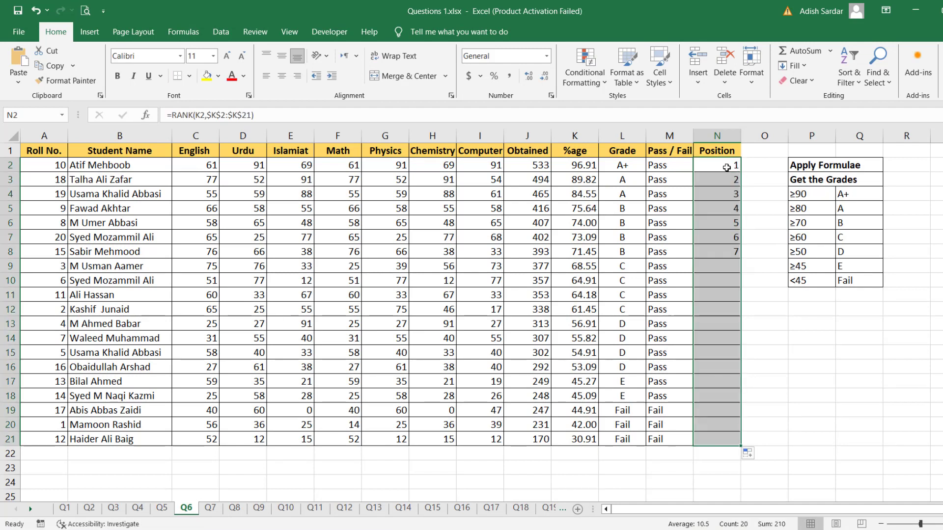
{"action": "left_click", "coordinate": [281, 78]}
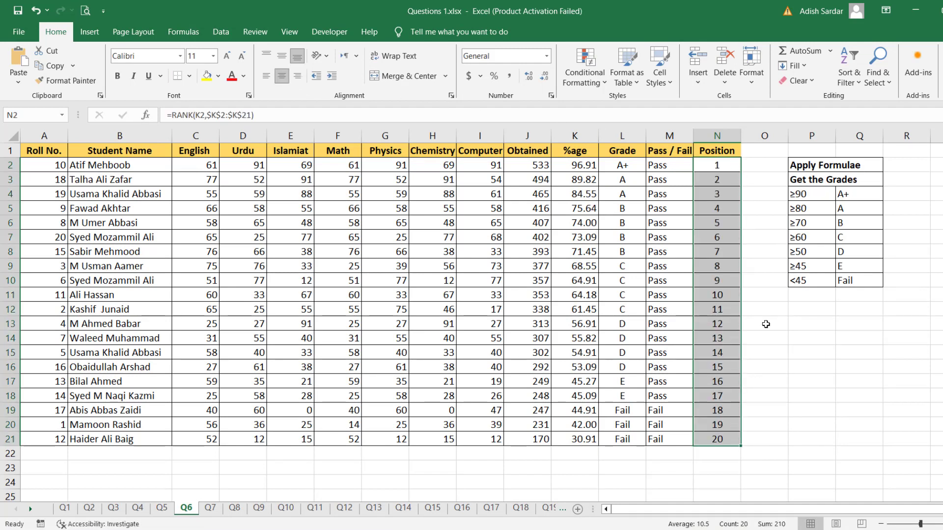
{"action": "left_click", "coordinate": [761, 375]}
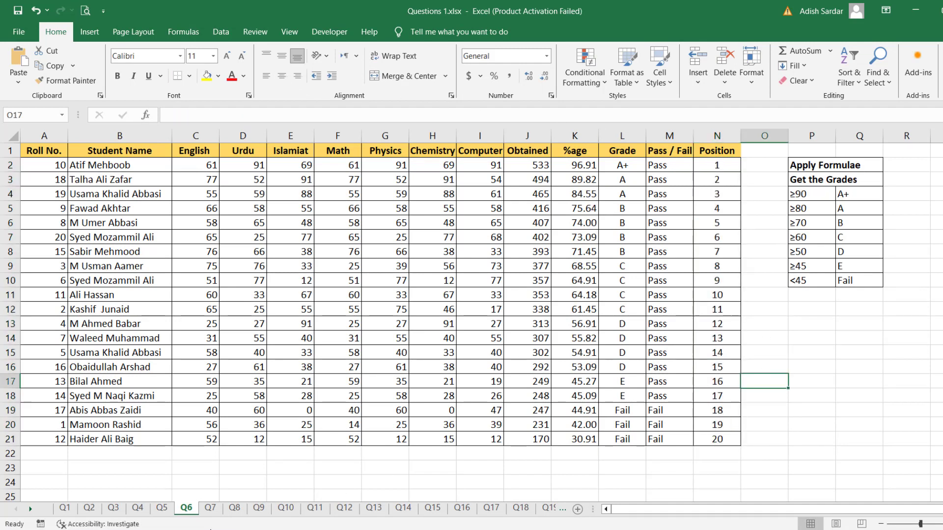
Step: On sheet Q7, enter =IF(C5>5000,"Profit","Loss") in D5 of the Profit/Loss column
{"action": "left_click", "coordinate": [210, 509]}
{"action": "left_click", "coordinate": [392, 322]}
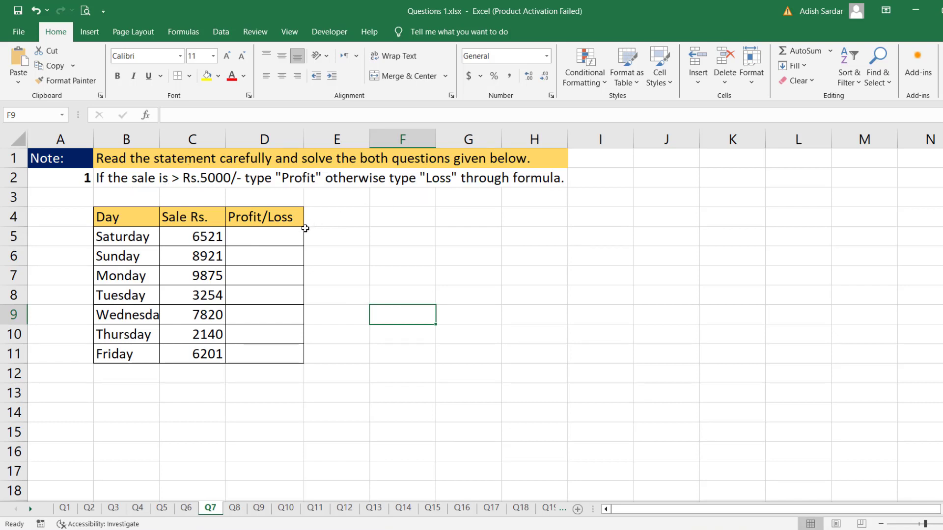
{"action": "left_click", "coordinate": [280, 238]}
{"action": "type", "text": "=if"}
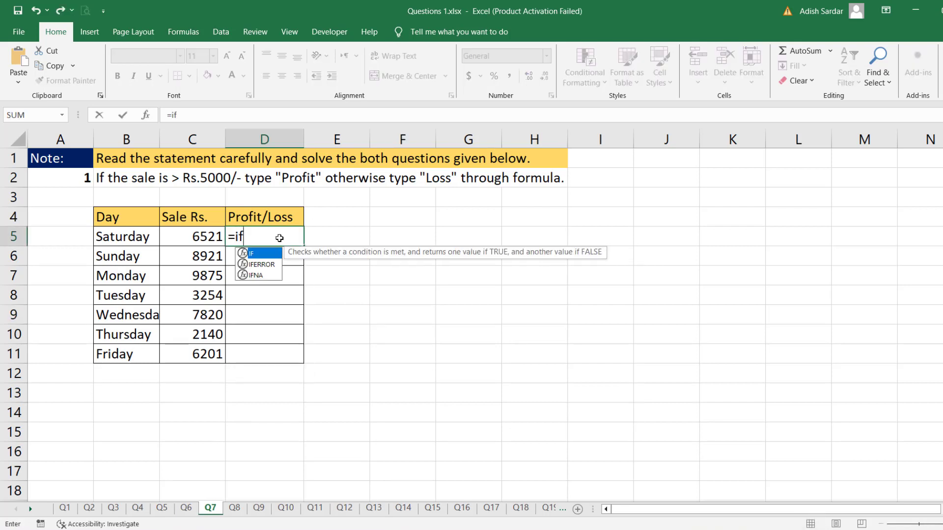
{"action": "type", "text": "("}
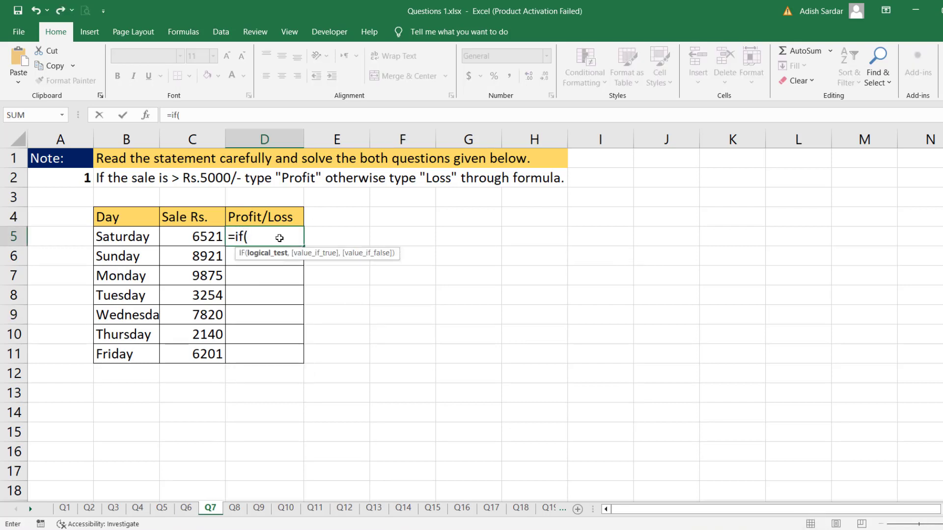
{"action": "left_click", "coordinate": [199, 240]}
{"action": "type", "text": ">"}
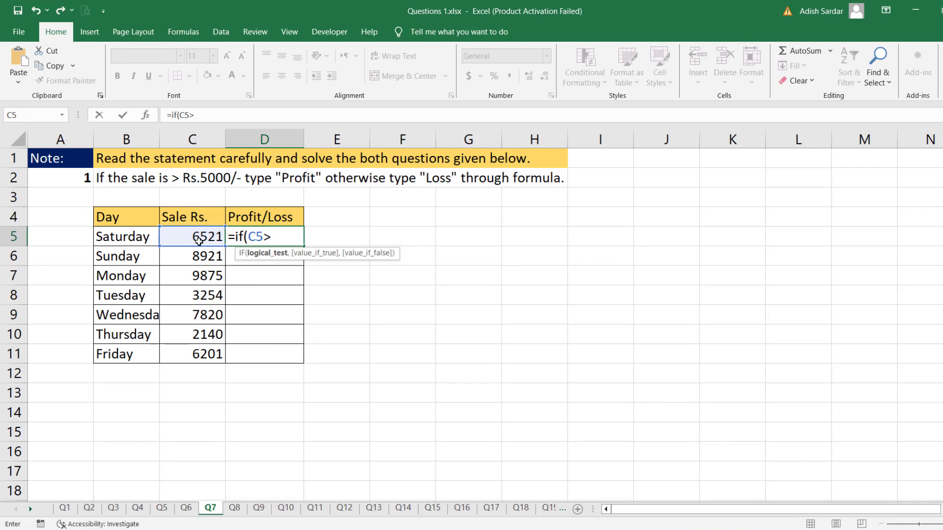
{"action": "type", "text": "5000,\"P"}
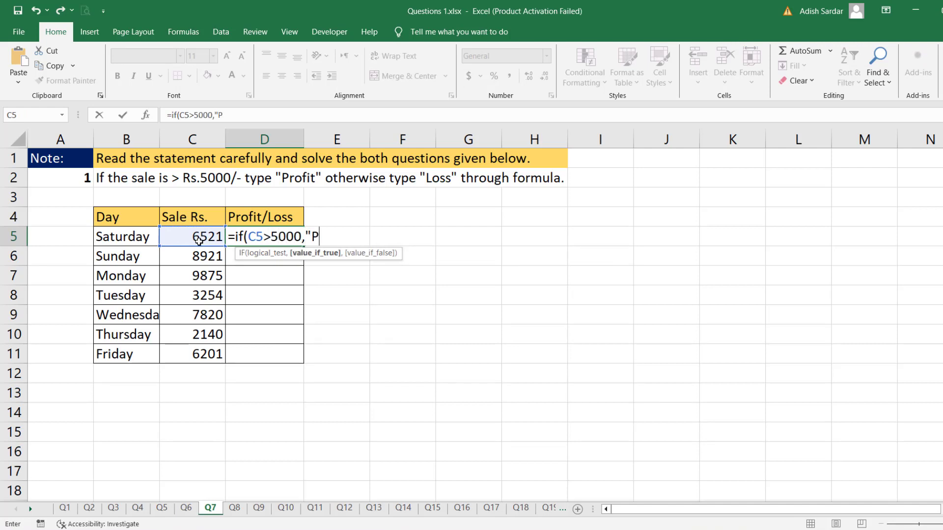
{"action": "type", "text": "rofit\","}
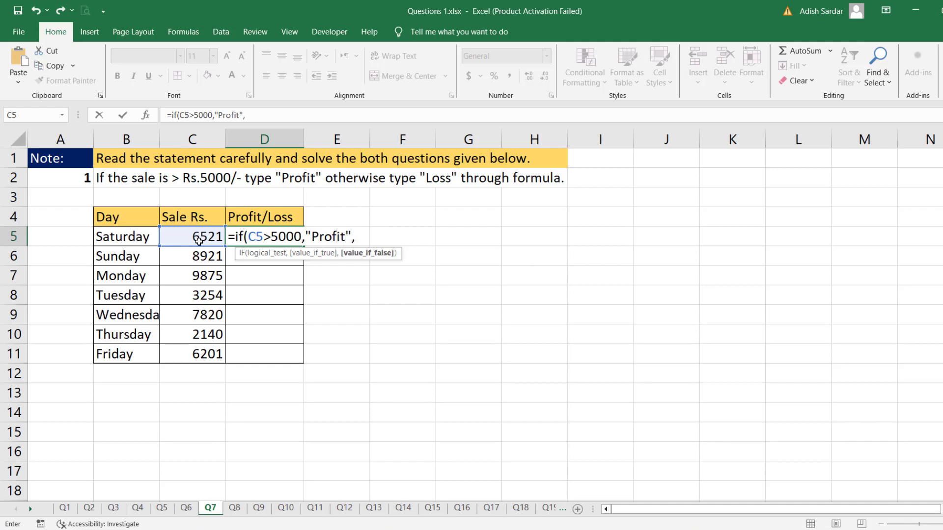
{"action": "type", "text": "\"Loss"}
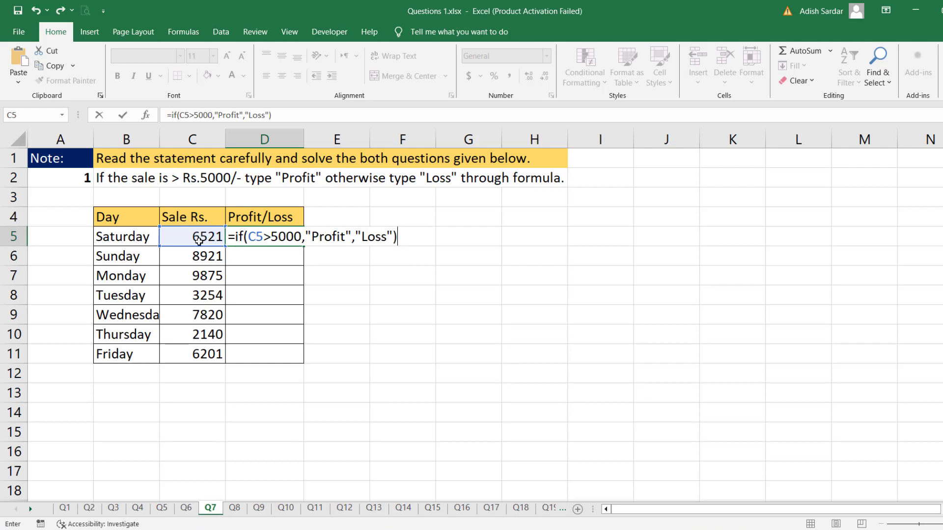
{"action": "key", "text": "Return"}
Step: Fill the profit/loss formula from D5 down to D11
{"action": "left_click", "coordinate": [294, 244]}
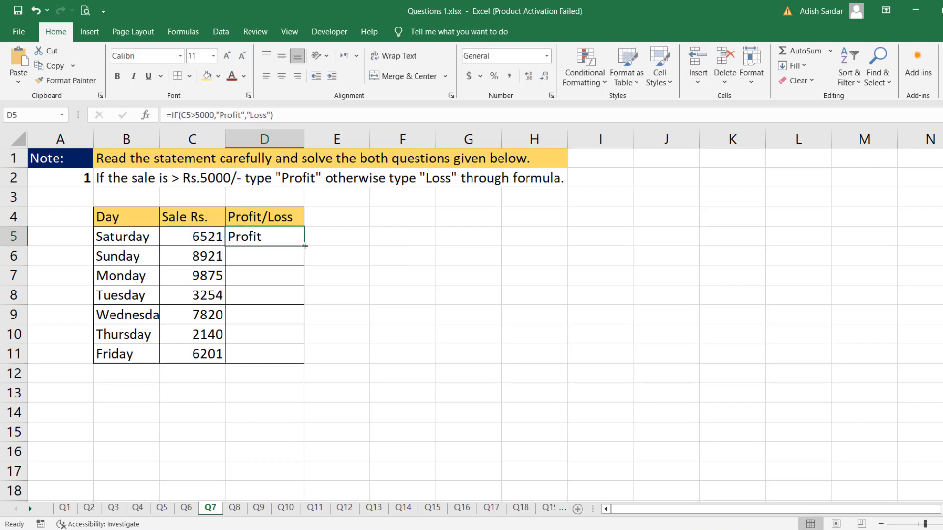
{"action": "double_click", "coordinate": [304, 246]}
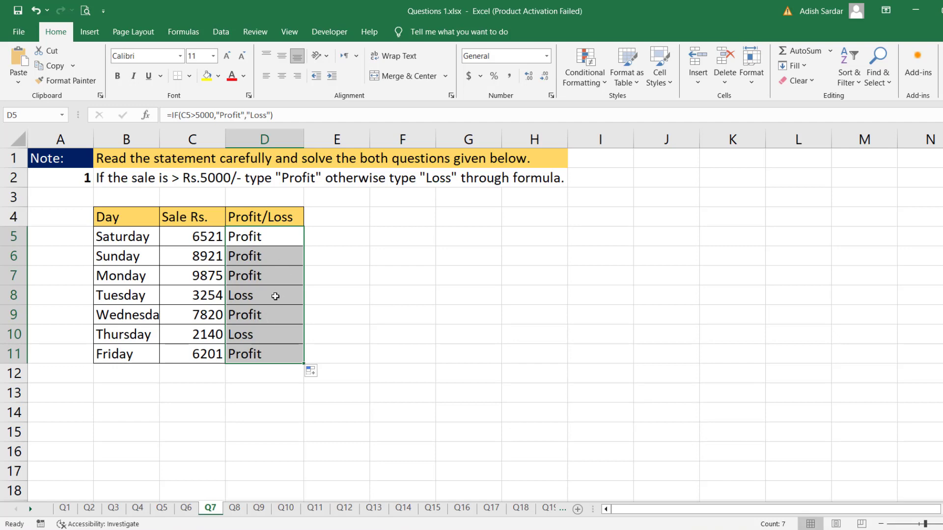
{"action": "left_click", "coordinate": [286, 408]}
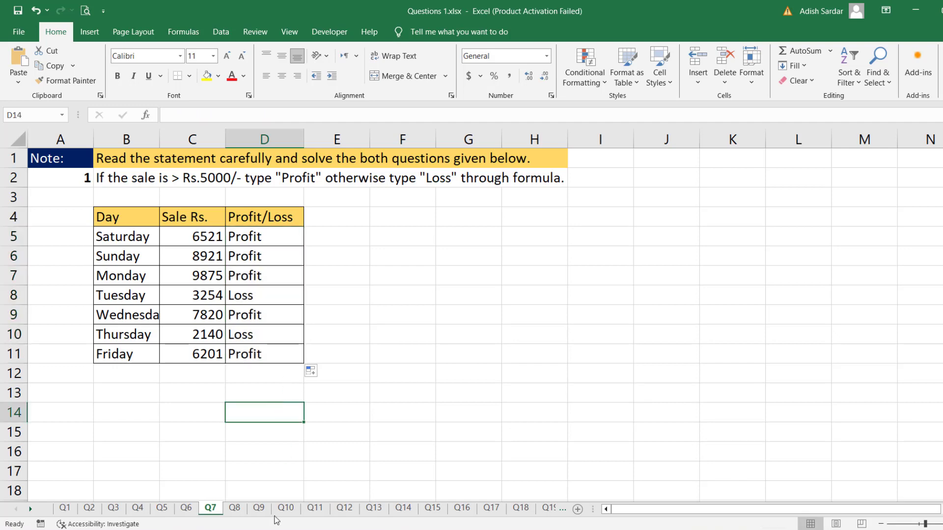
Step: On sheet Q8, add a list data validation to G3 with source =$A$2:$A$17 and choose the first student from its dropdown
{"action": "left_click", "coordinate": [234, 508]}
{"action": "left_click", "coordinate": [404, 279]}
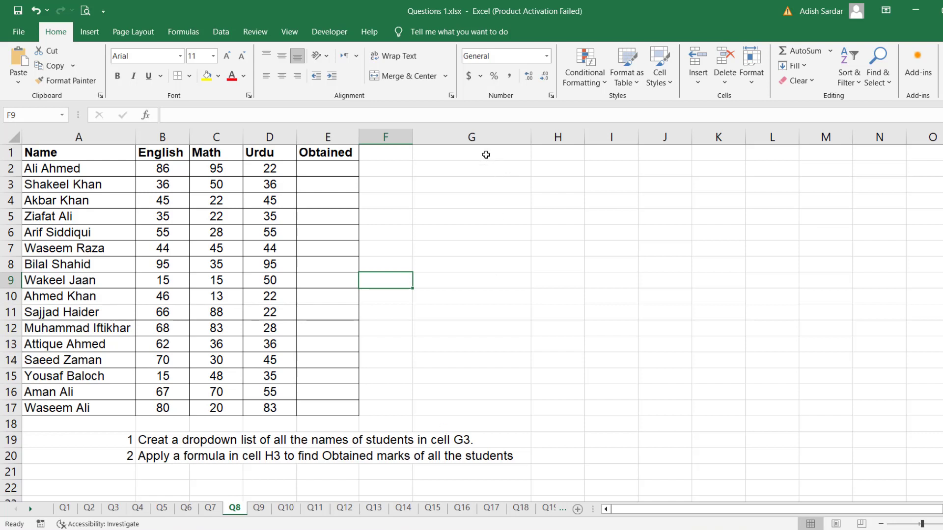
{"action": "left_click", "coordinate": [483, 183]}
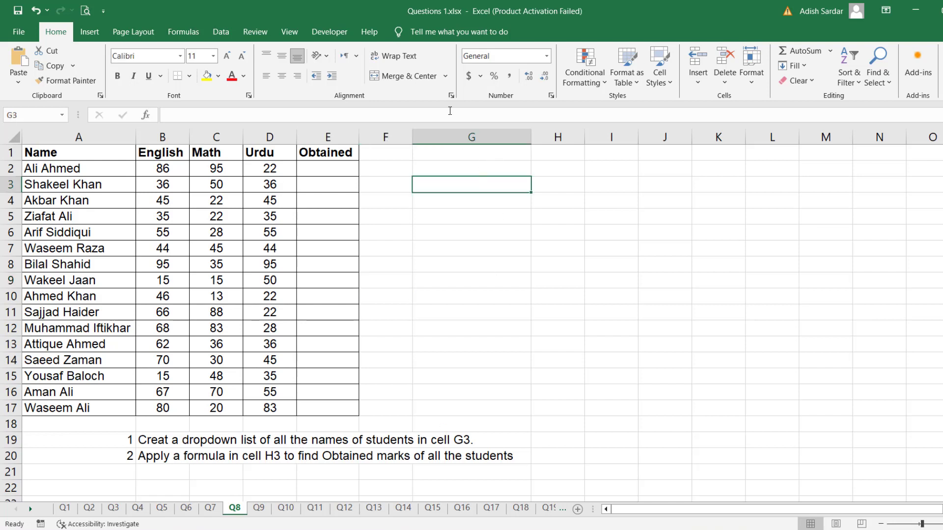
{"action": "left_click", "coordinate": [221, 31]}
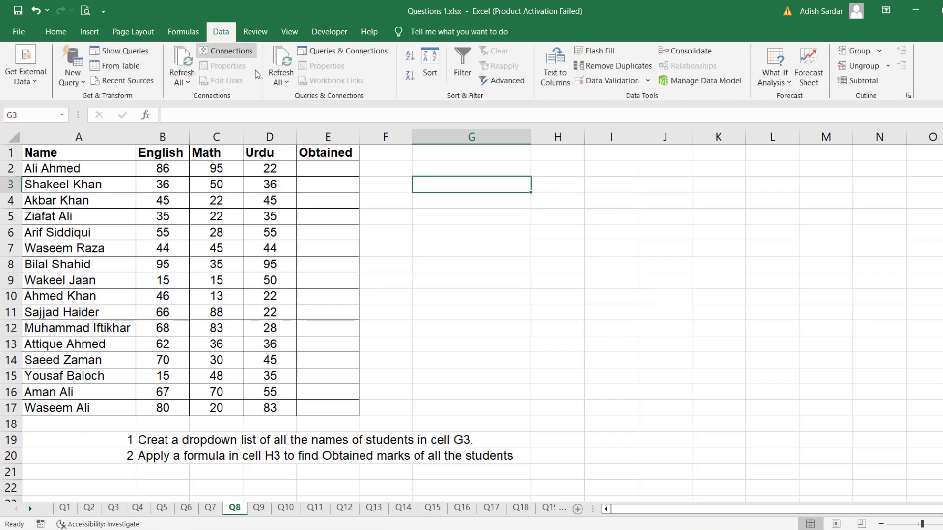
{"action": "left_click", "coordinate": [603, 84]}
{"action": "left_click", "coordinate": [505, 369]}
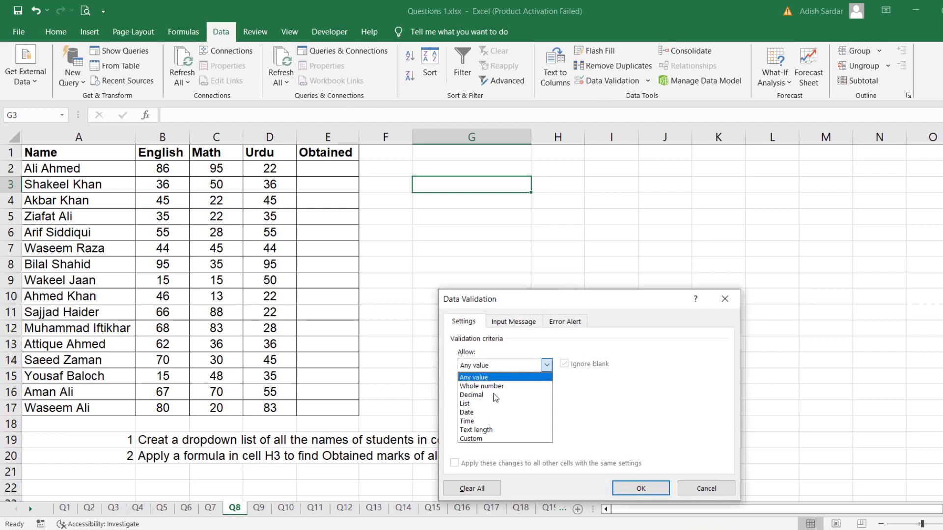
{"action": "left_click", "coordinate": [490, 401]}
{"action": "left_click", "coordinate": [494, 419]}
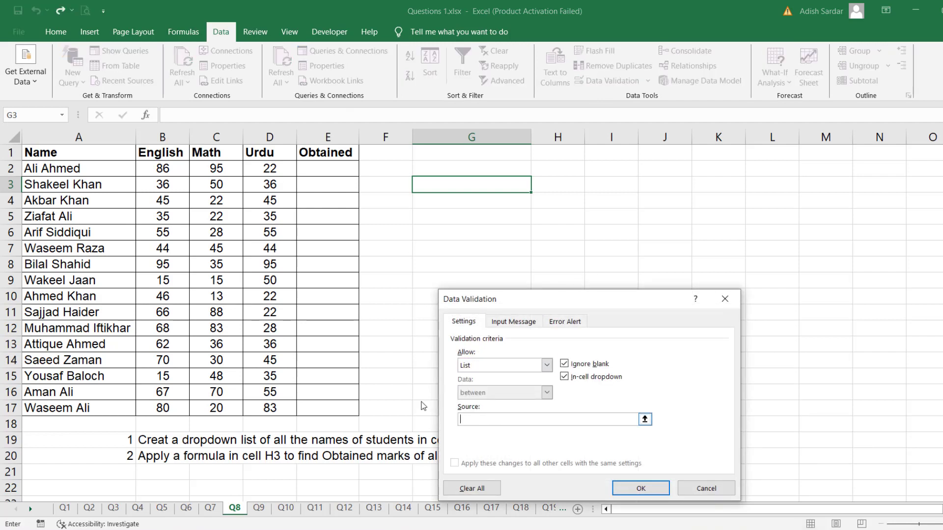
{"action": "left_click_drag", "start_coordinate": [49, 167], "coordinate": [49, 410]}
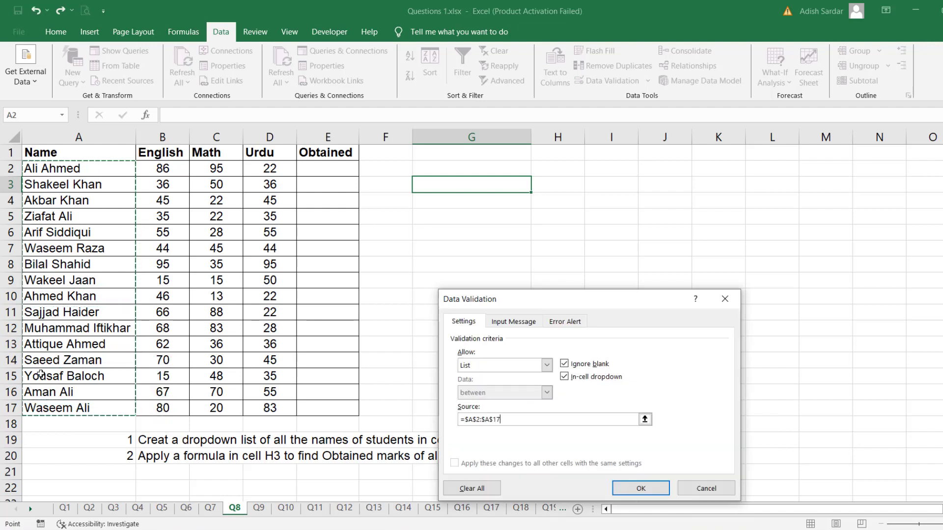
{"action": "left_click", "coordinate": [640, 488]}
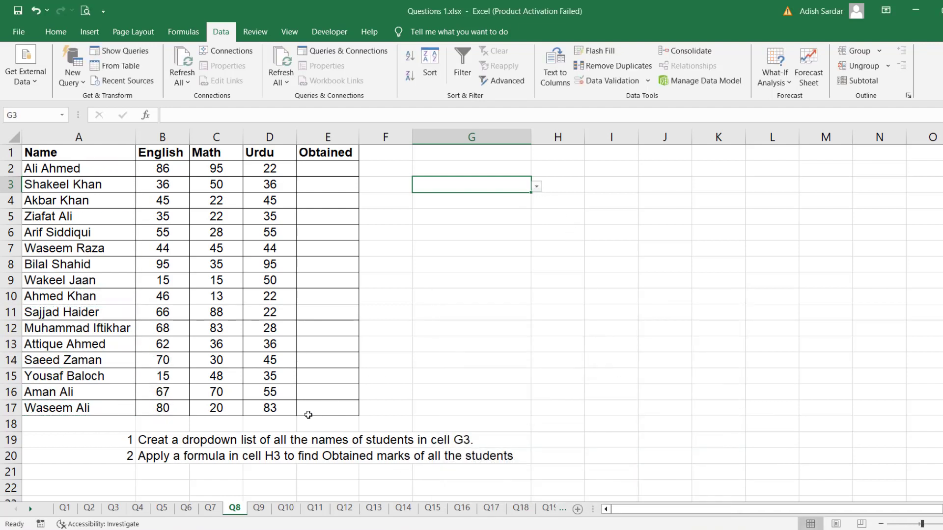
{"action": "left_click", "coordinate": [537, 185]}
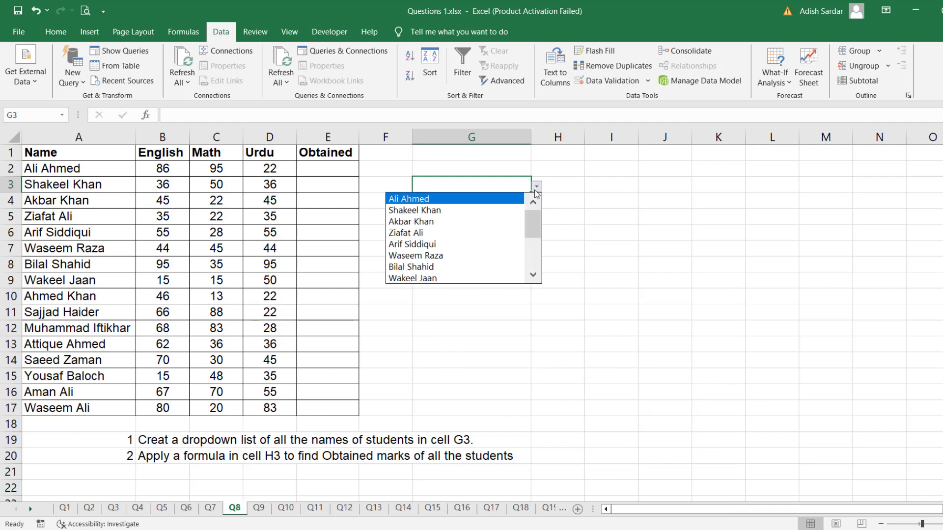
{"action": "left_click", "coordinate": [432, 199]}
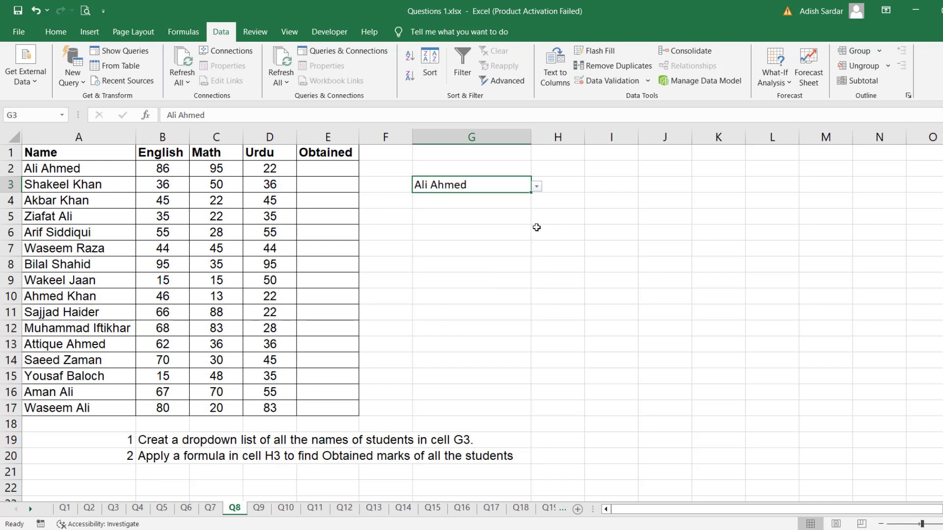
{"action": "left_click", "coordinate": [576, 185]}
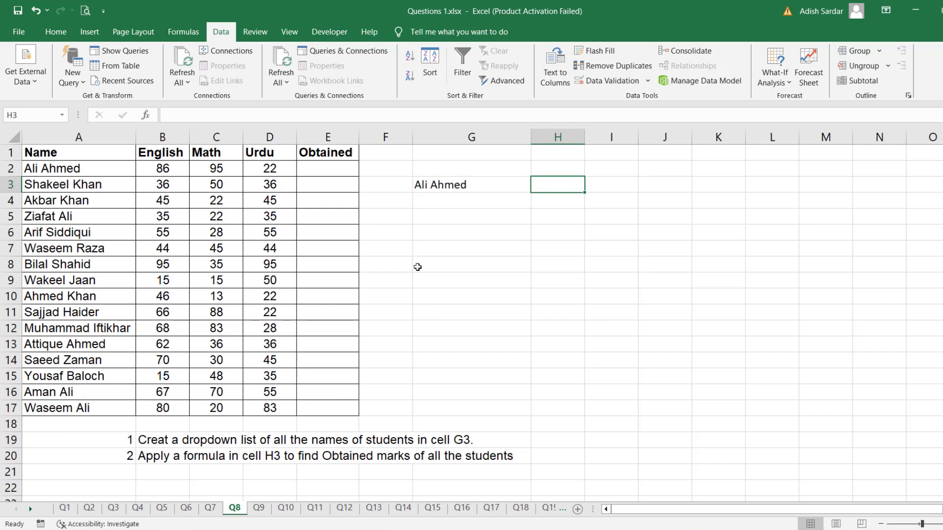
{"action": "type", "text": "=vl"}
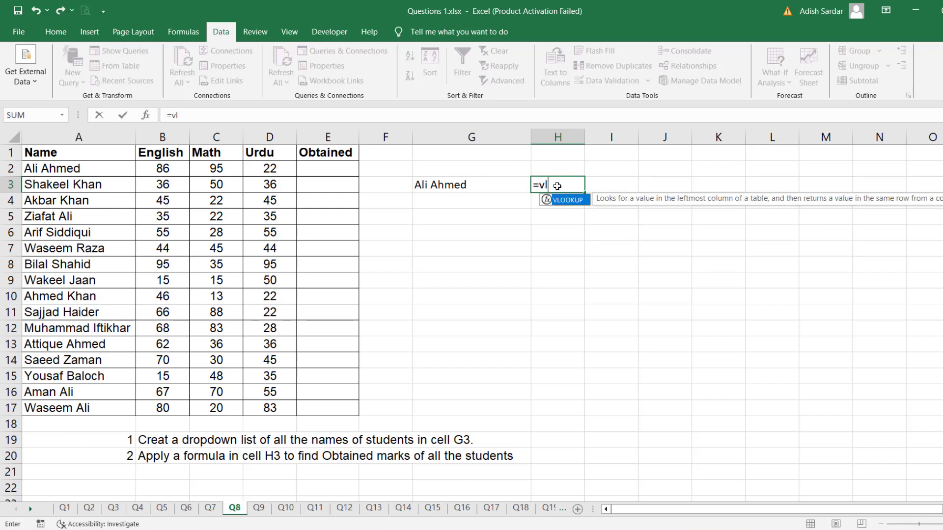
{"action": "type", "text": "ookup("}
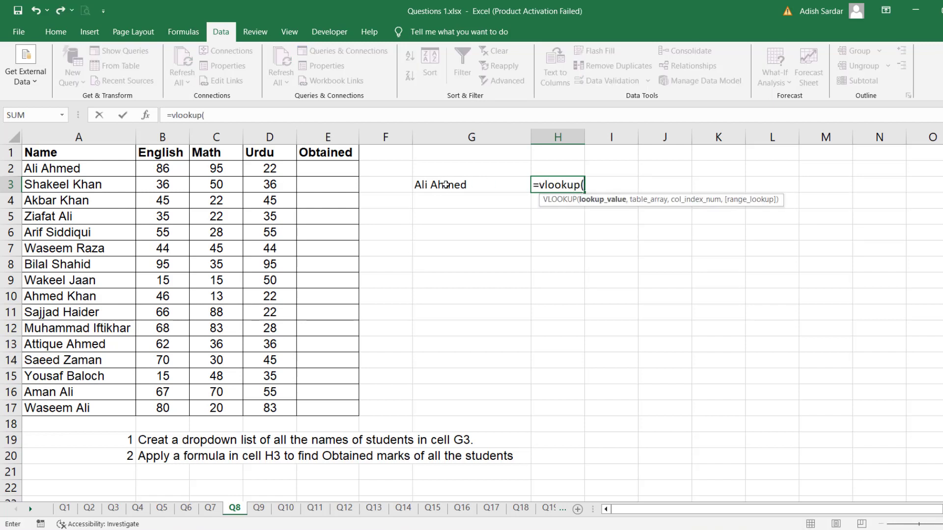
{"action": "key", "text": "BackSpace"}
{"action": "key", "text": "BackSpace"}
{"action": "key", "text": "BackSpace"}
{"action": "key", "text": "BackSpace"}
{"action": "key", "text": "BackSpace"}
{"action": "key", "text": "BackSpace"}
{"action": "key", "text": "BackSpace"}
{"action": "key", "text": "BackSpace"}
{"action": "key", "text": "BackSpace"}
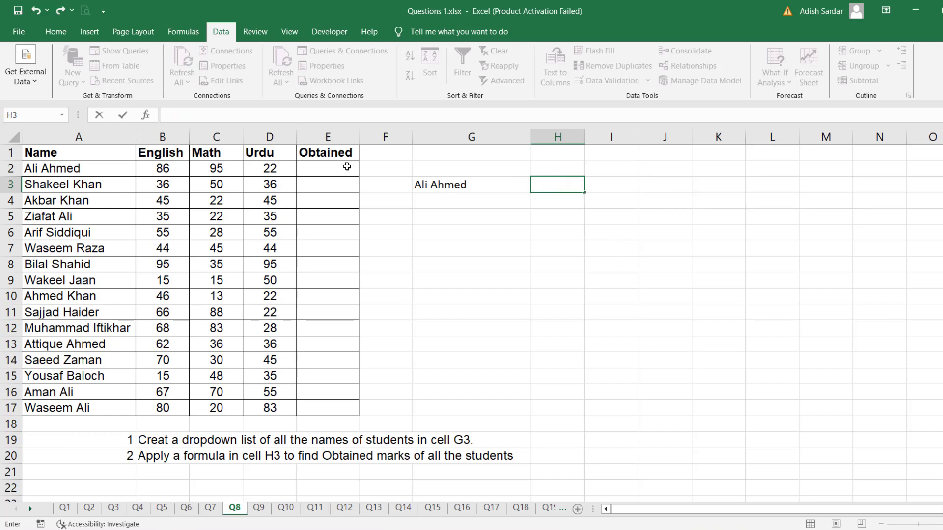
Step: Enter =SUM(B2:D2) in E2 of the Obtained column and fill it down to E17
{"action": "left_click", "coordinate": [331, 172]}
{"action": "key", "text": "alt+equal"}
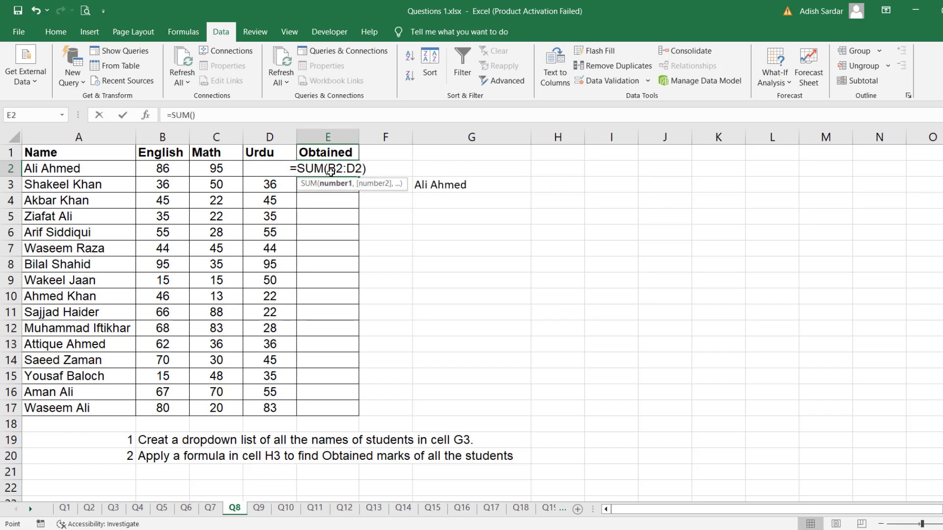
{"action": "key", "text": "ctrl+Return"}
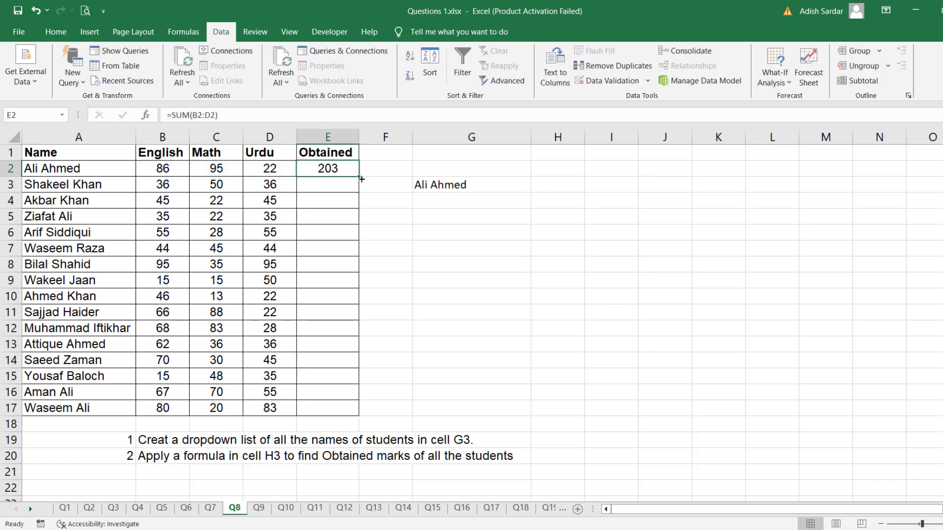
{"action": "double_click", "coordinate": [360, 177]}
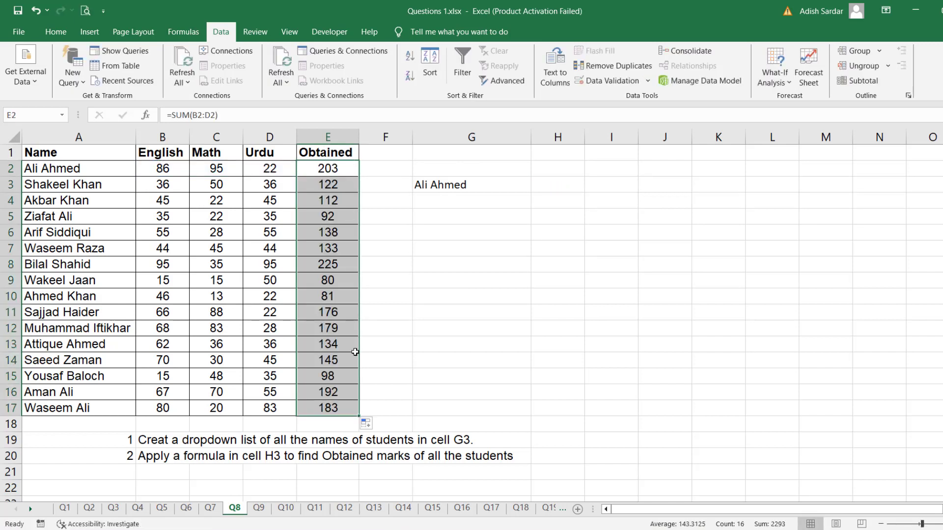
Step: Enter =VLOOKUP(G3,A1:E17,5,FALSE) in H3 to look up the selected student's obtained marks
{"action": "left_click", "coordinate": [561, 178]}
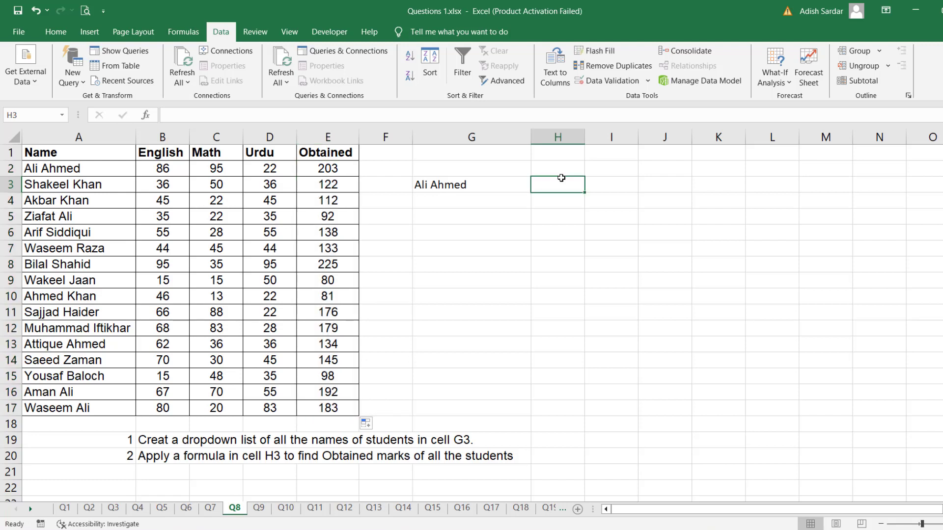
{"action": "type", "text": "=vlooku"}
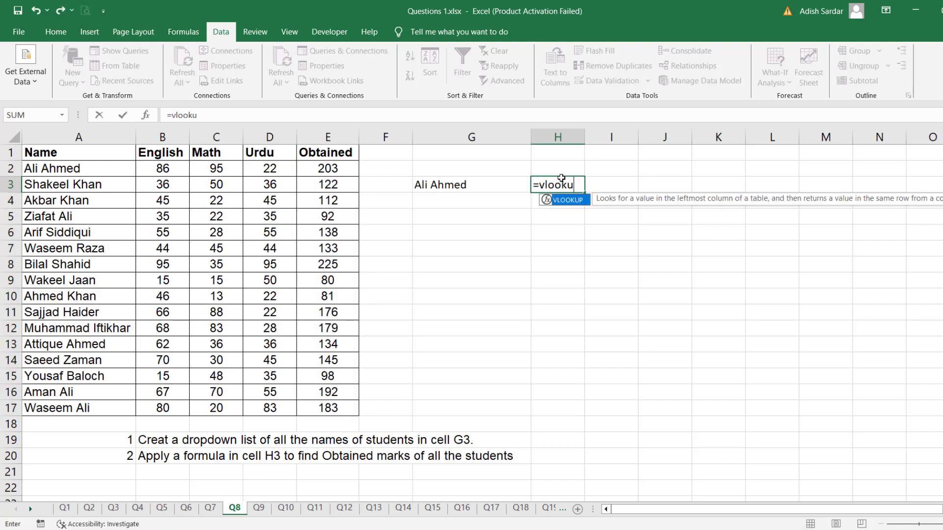
{"action": "type", "text": "p("}
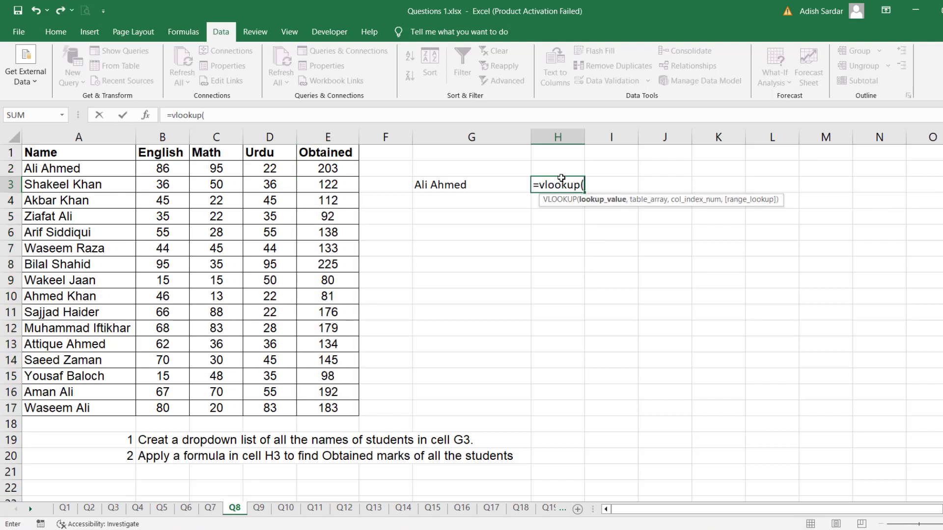
{"action": "left_click", "coordinate": [437, 185]}
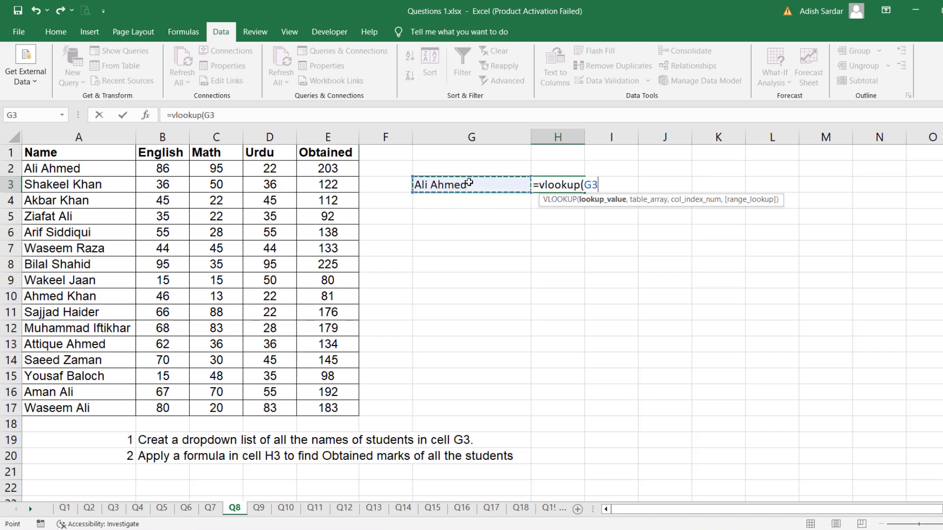
{"action": "type", "text": ","}
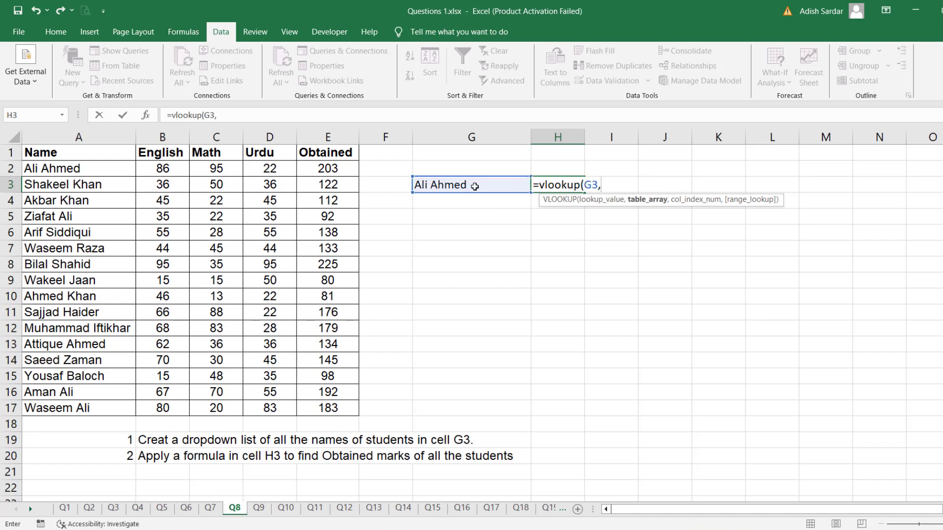
{"action": "left_click_drag", "start_coordinate": [69, 153], "coordinate": [328, 412]}
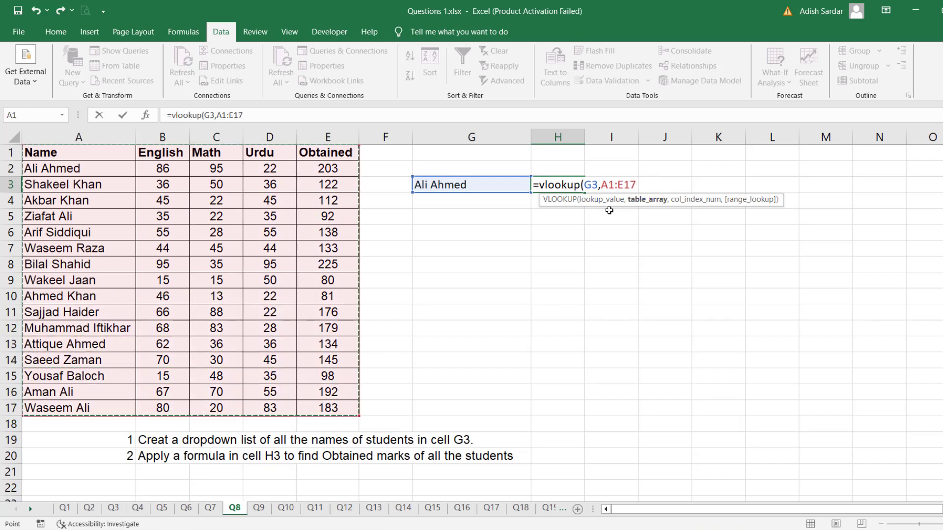
{"action": "type", "text": ",5"}
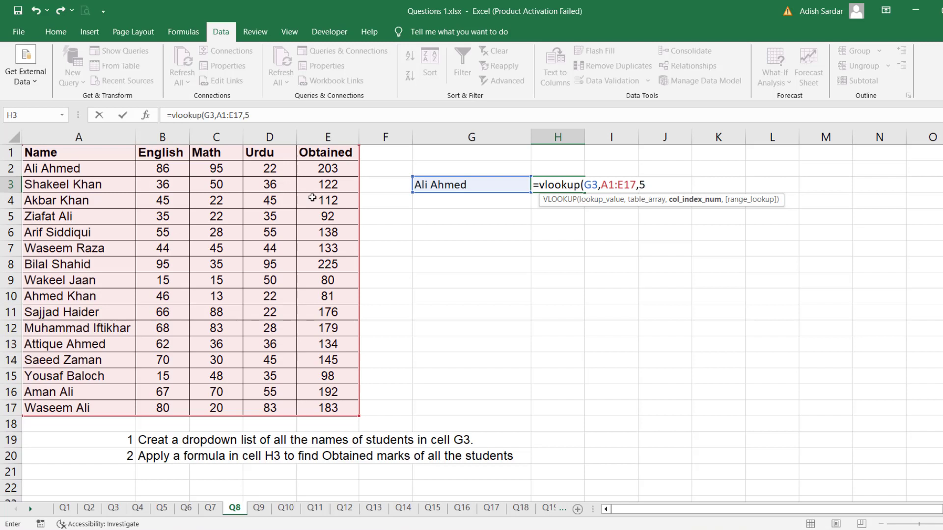
{"action": "type", "text": ","}
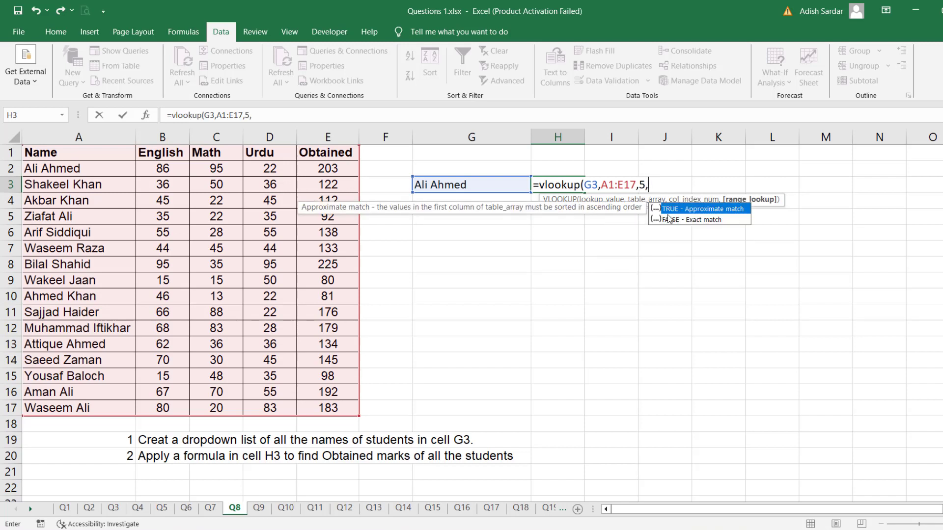
{"action": "double_click", "coordinate": [710, 220]}
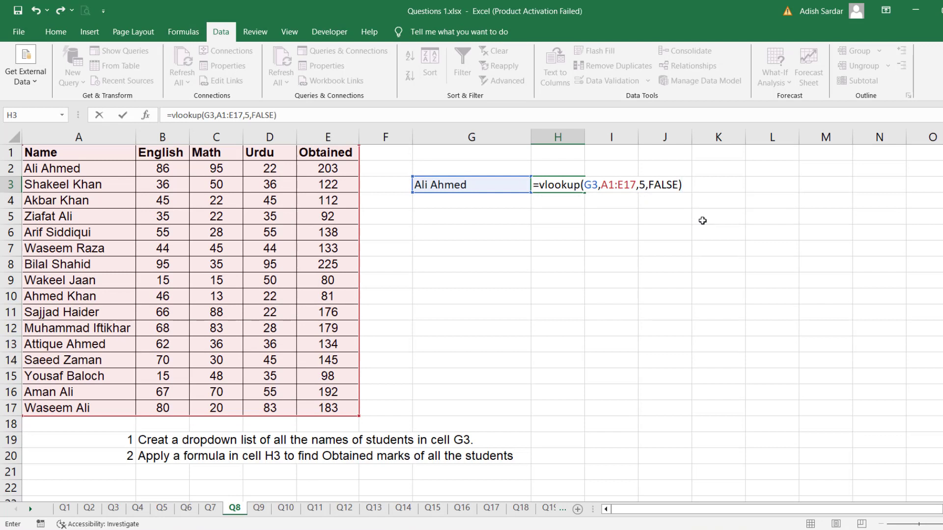
{"action": "key", "text": "Return"}
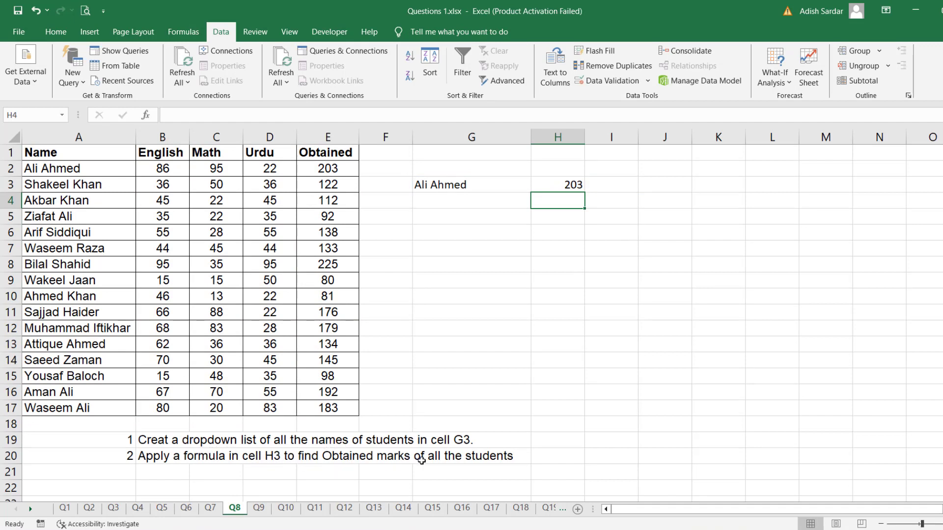
Step: Choose the fourth student from the dropdown list in G3 to test the marks lookup
{"action": "left_click", "coordinate": [466, 186]}
{"action": "left_click", "coordinate": [538, 186]}
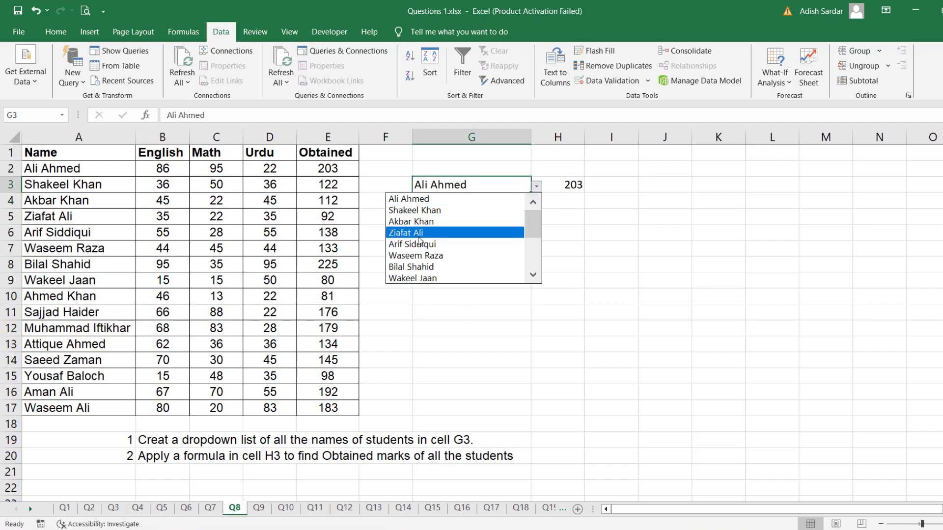
{"action": "left_click", "coordinate": [464, 232]}
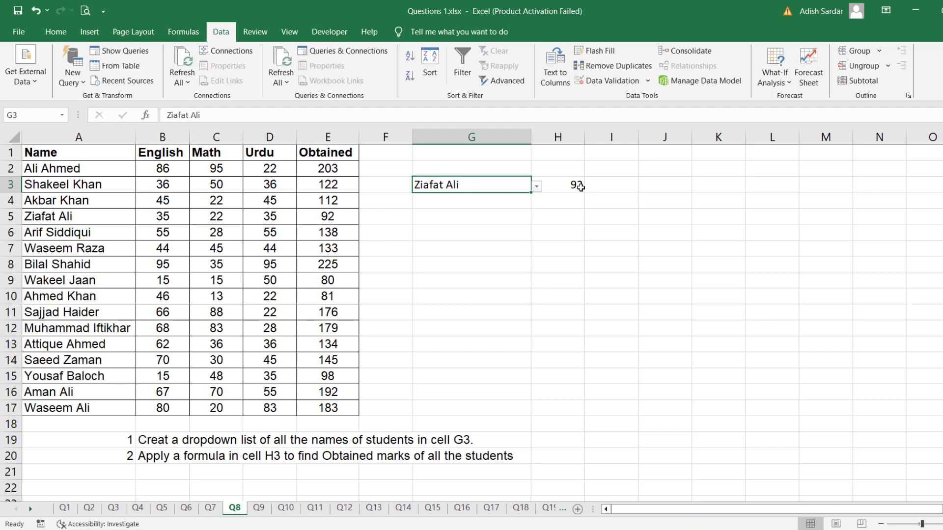
Step: On sheet Q9, centre the attendance marks in B3:K12 and the day numbers in B2:K2 horizontally
{"action": "left_click", "coordinate": [263, 510]}
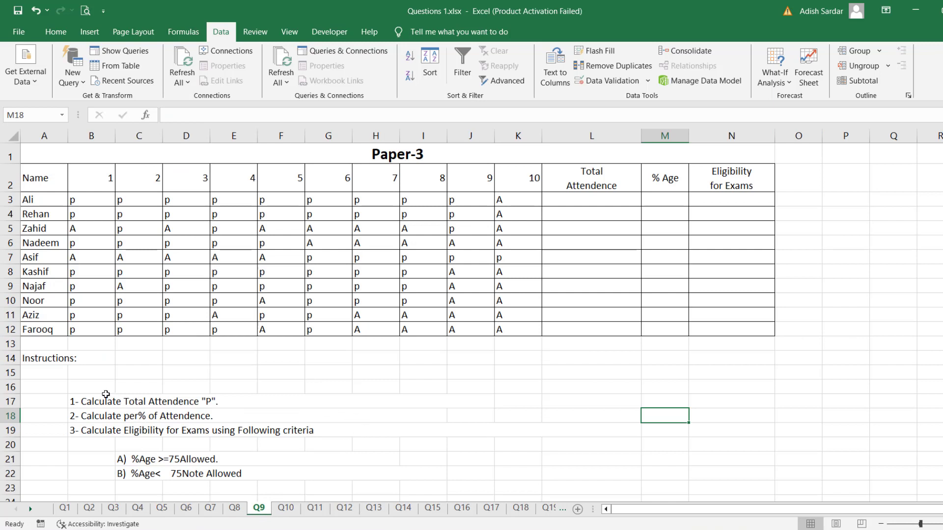
{"action": "left_click", "coordinate": [576, 196]}
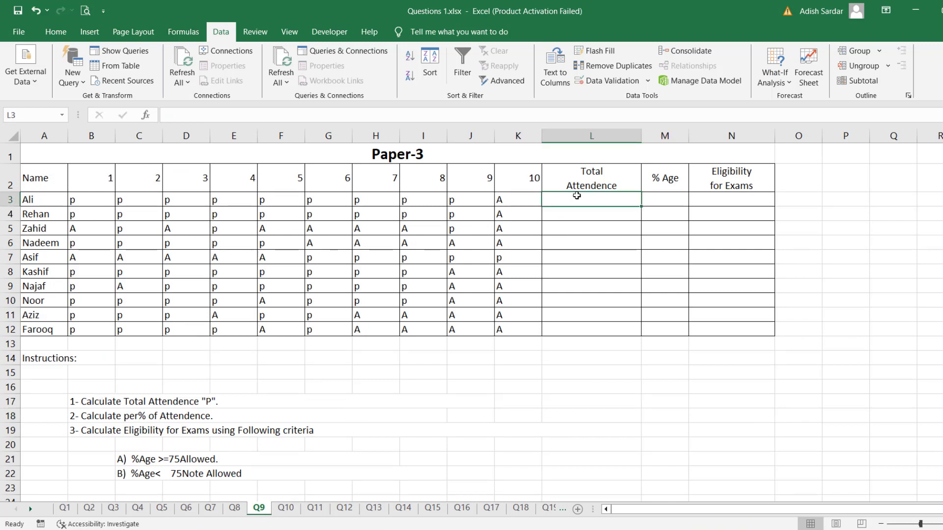
{"action": "left_click_drag", "start_coordinate": [94, 199], "coordinate": [526, 331]}
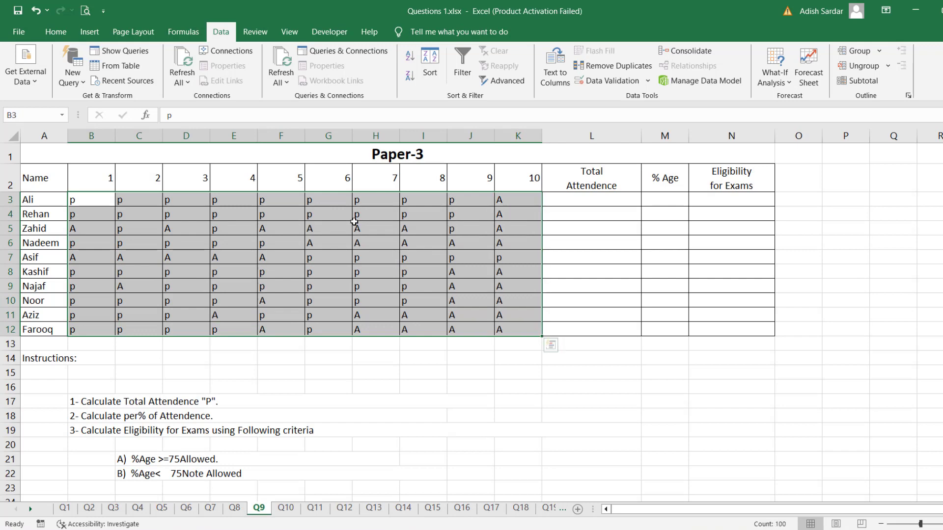
{"action": "left_click", "coordinate": [61, 34]}
{"action": "left_click", "coordinate": [287, 82]}
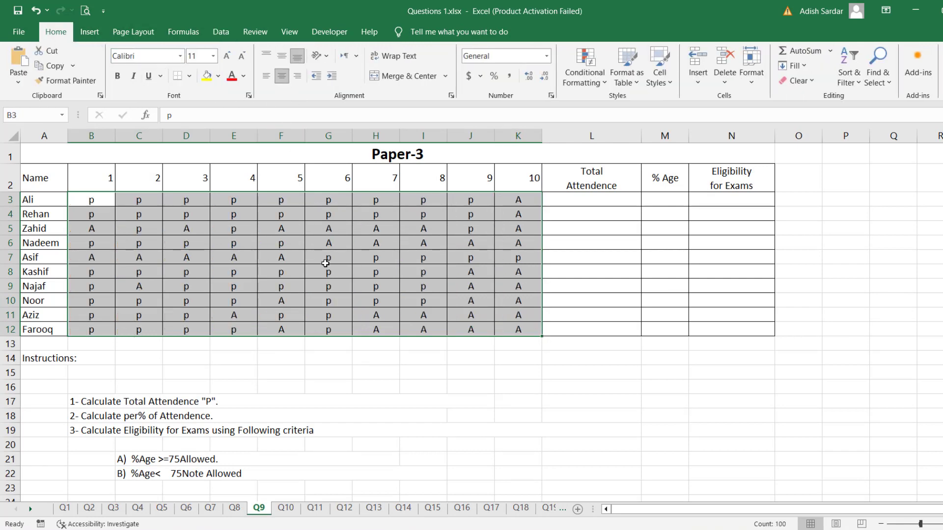
{"action": "left_click_drag", "start_coordinate": [84, 171], "coordinate": [520, 178]}
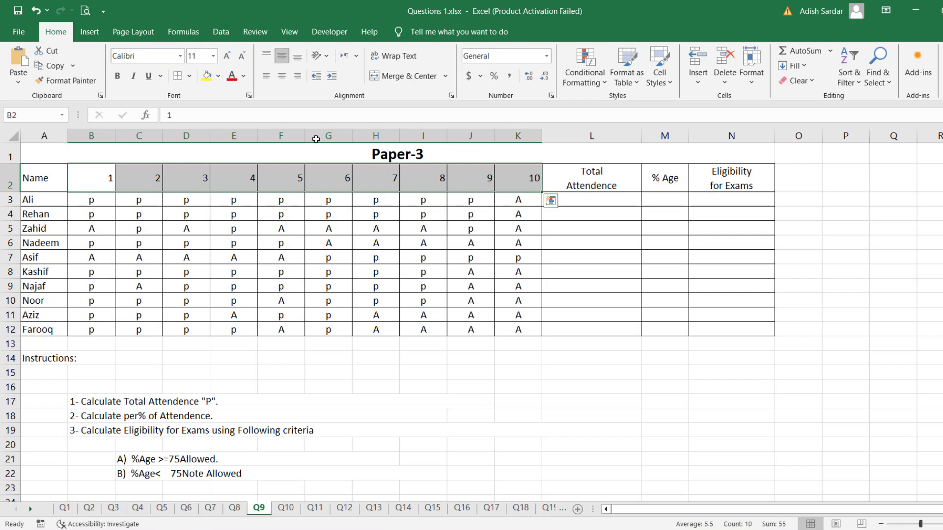
{"action": "left_click", "coordinate": [281, 76]}
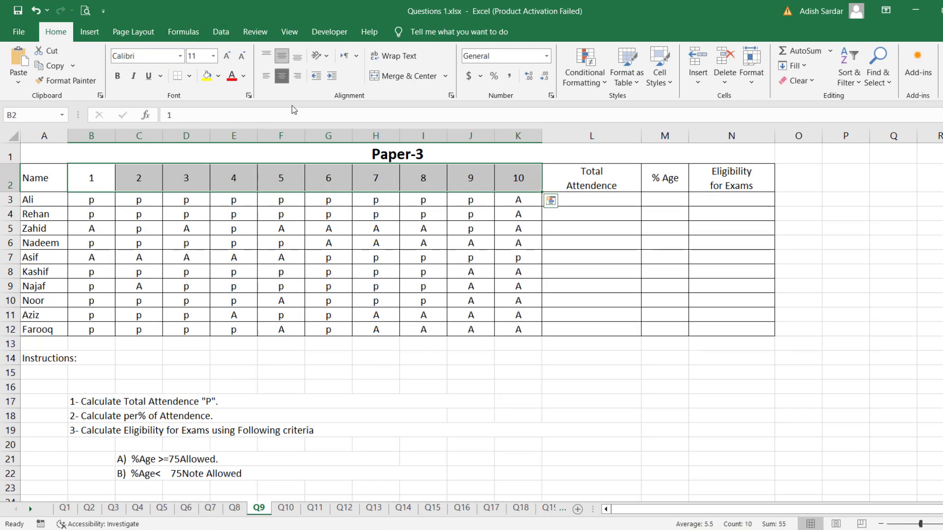
Step: Enter =COUNTIF(B3:K3,"P") in L3 of the Total Attendence column and fill it down to L12
{"action": "left_click", "coordinate": [571, 201]}
{"action": "type", "text": "=co"}
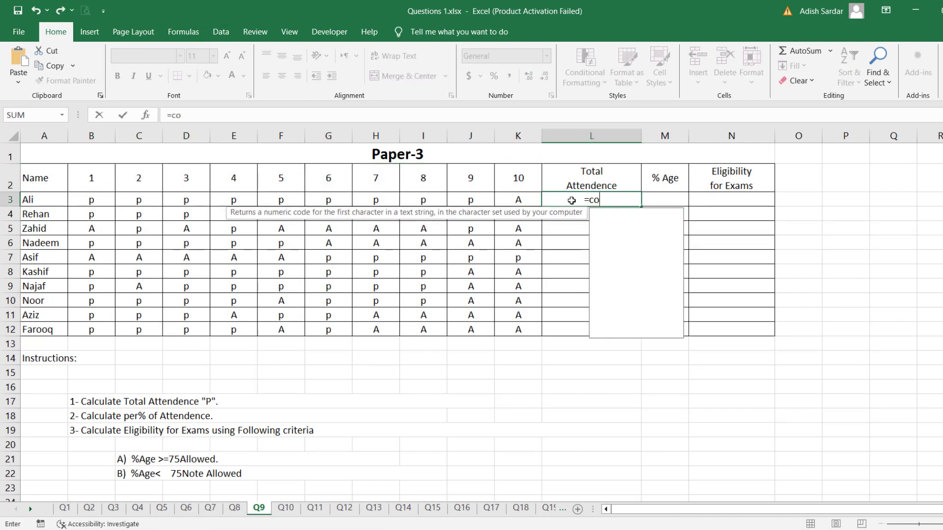
{"action": "type", "text": "untif"}
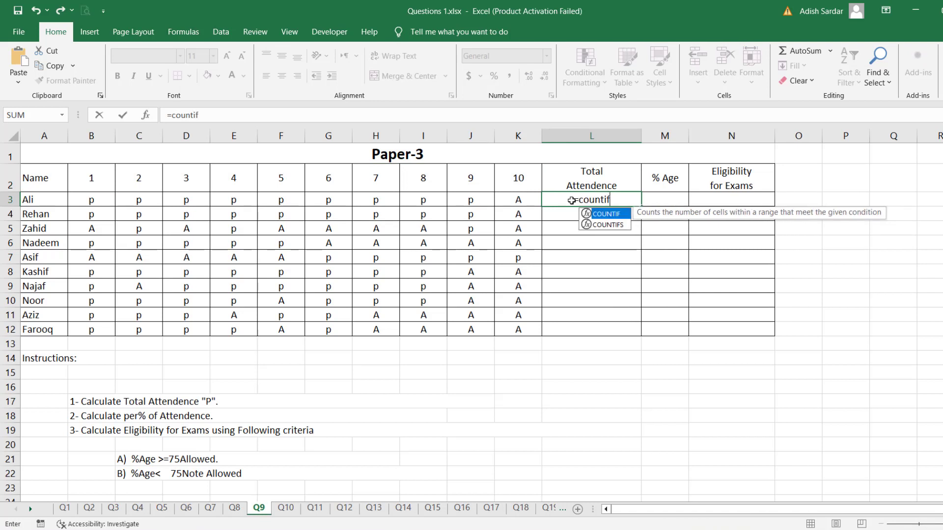
{"action": "type", "text": "("}
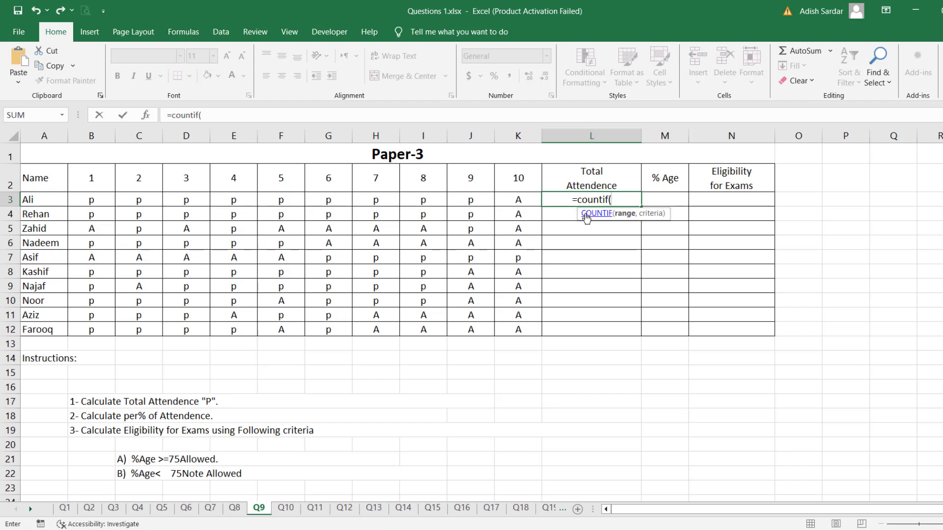
{"action": "left_click_drag", "start_coordinate": [91, 199], "coordinate": [503, 202]}
{"action": "type", "text": ","}
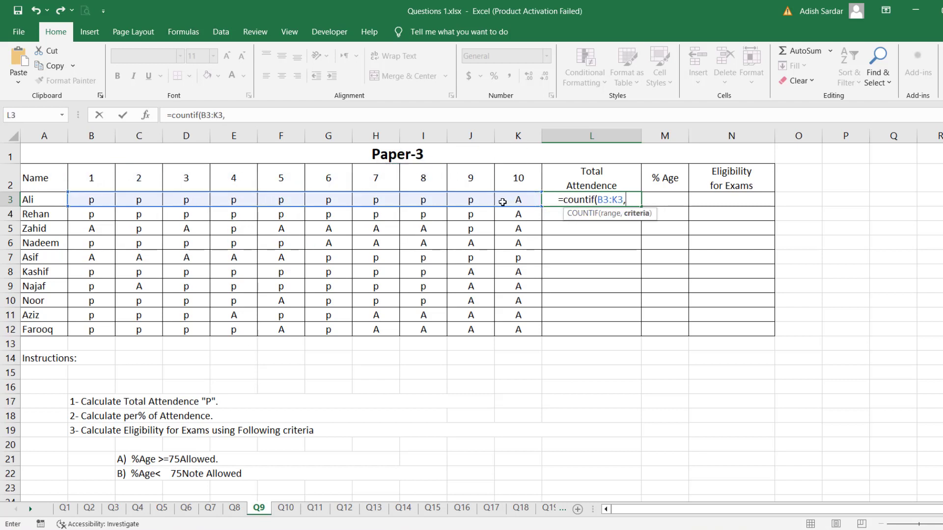
{"action": "type", "text": "\"P\")"}
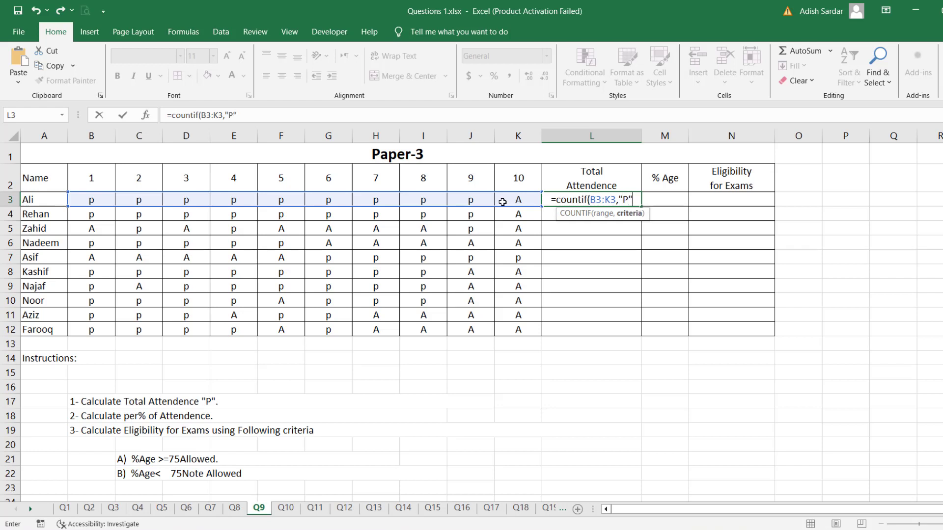
{"action": "key", "text": "Return"}
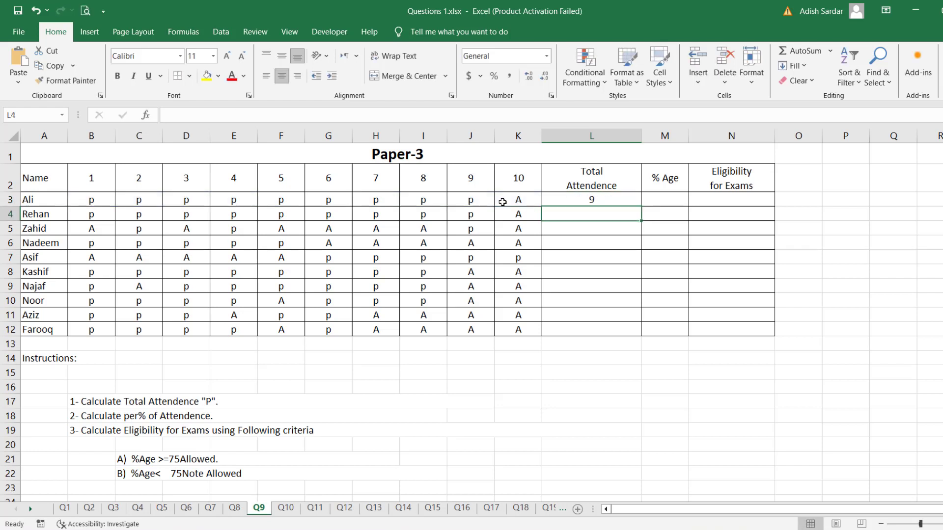
{"action": "left_click", "coordinate": [602, 197]}
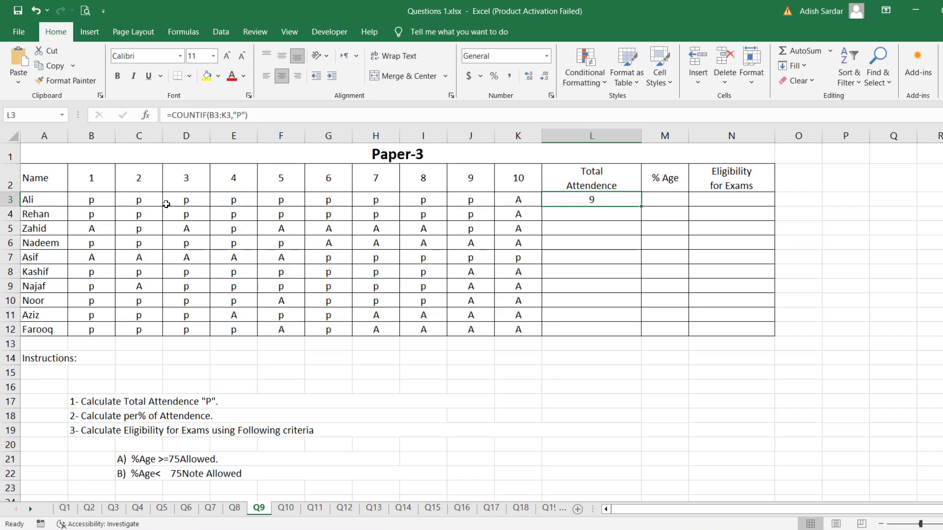
{"action": "double_click", "coordinate": [642, 207]}
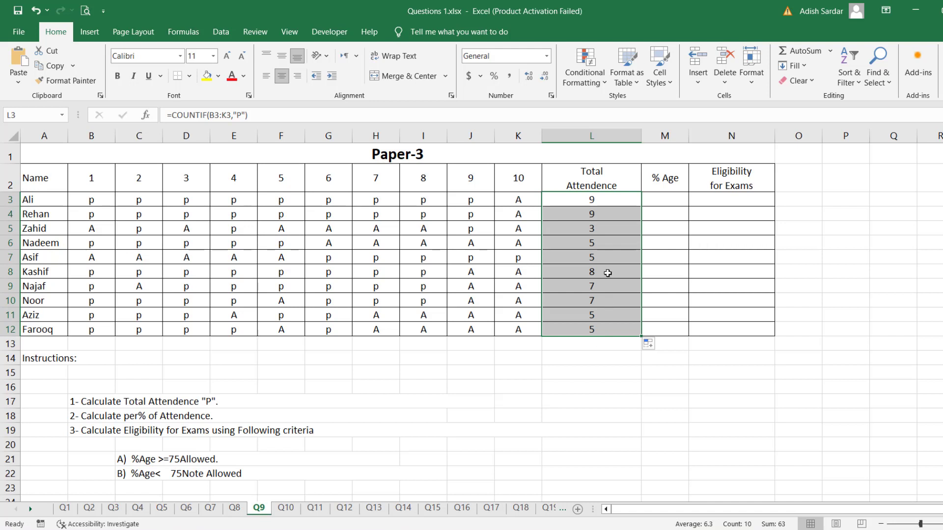
Step: Enter the attendance percentage formula =L3*100/10 in M3 of the % Age column
{"action": "left_click", "coordinate": [118, 419]}
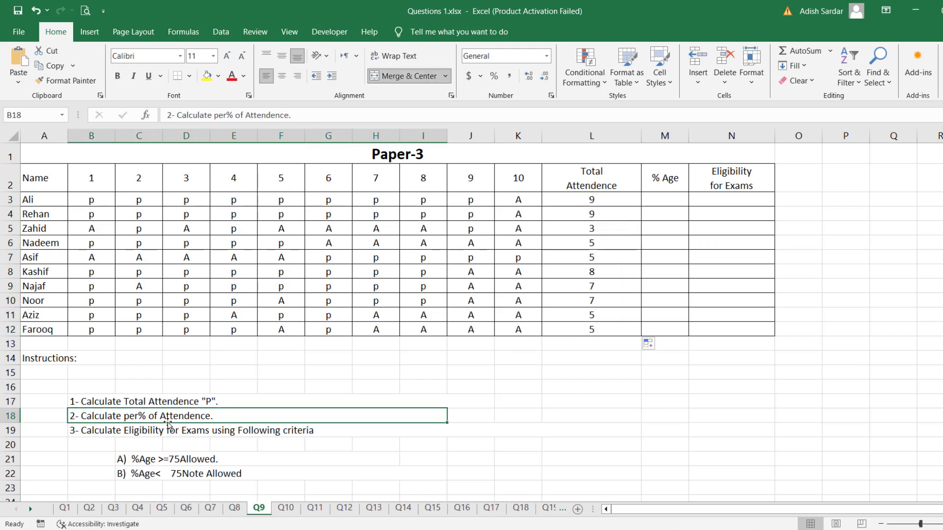
{"action": "left_click", "coordinate": [673, 199]}
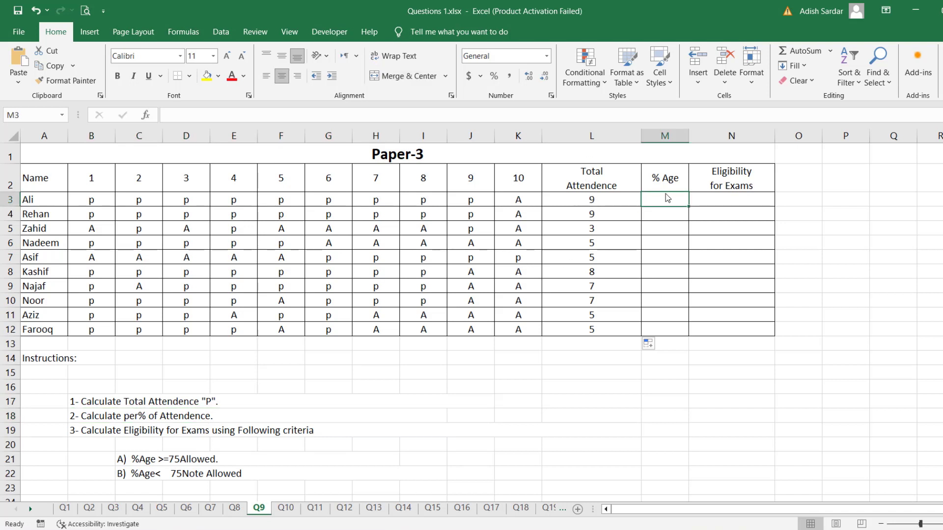
{"action": "type", "text": "="}
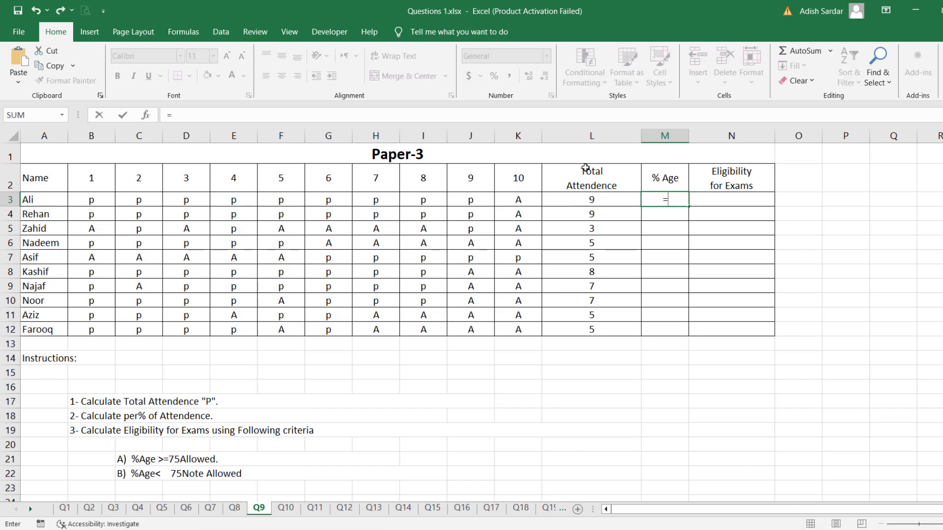
{"action": "left_click", "coordinate": [592, 199]}
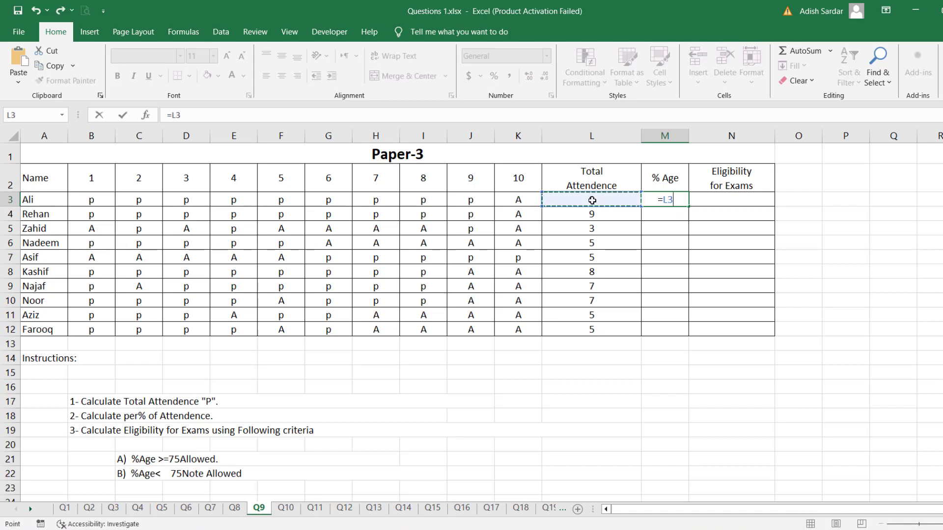
{"action": "type", "text": "*"}
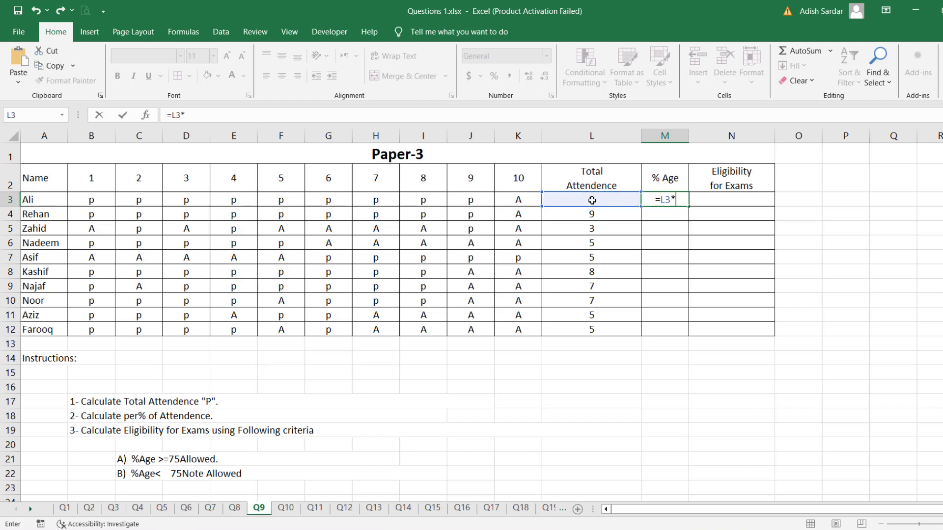
{"action": "type", "text": "100/10"}
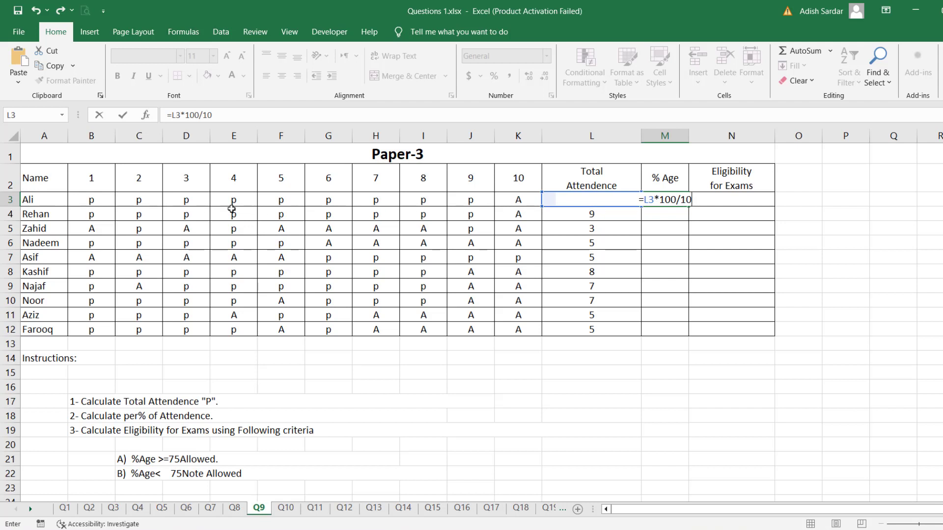
{"action": "key", "text": "Return"}
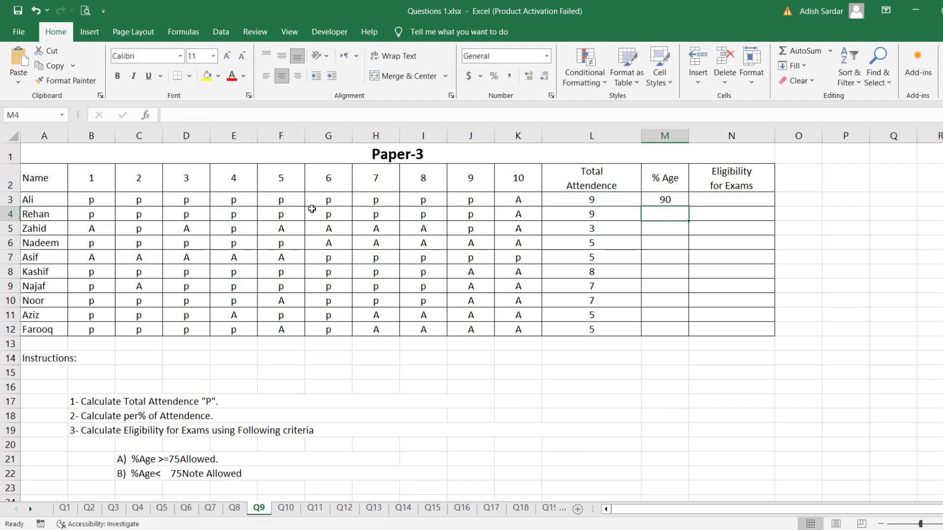
Step: Fill the percentage formula in M3 down the % Age column to row 12
{"action": "left_click", "coordinate": [678, 201]}
{"action": "double_click", "coordinate": [688, 207]}
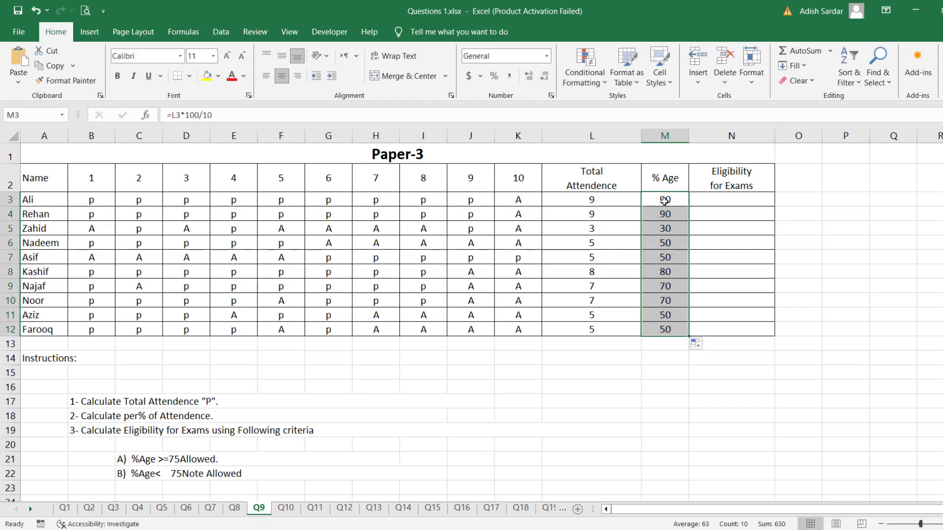
Step: Enter =IF(M3>=75,"Allowed","Not Allowed") in N3 and fill it down the Eligibility column to row 12
{"action": "left_click", "coordinate": [733, 200]}
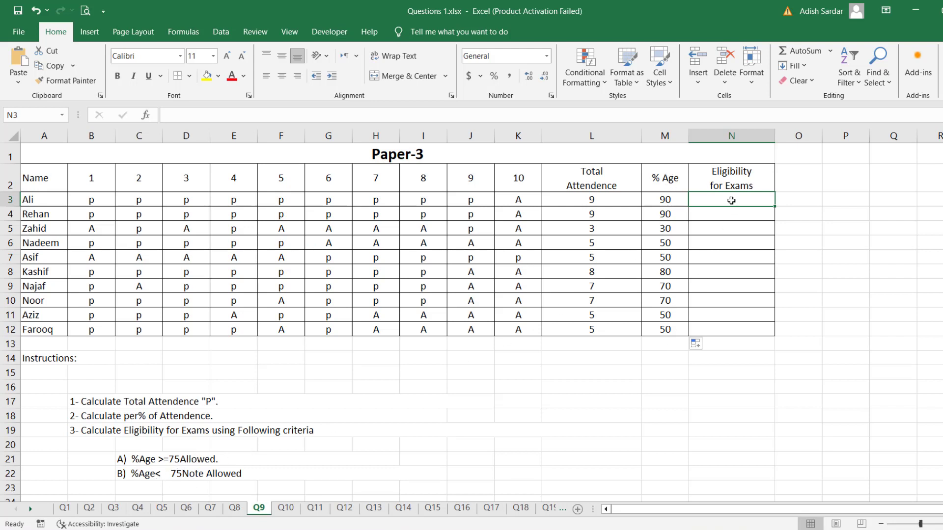
{"action": "type", "text": "=if("}
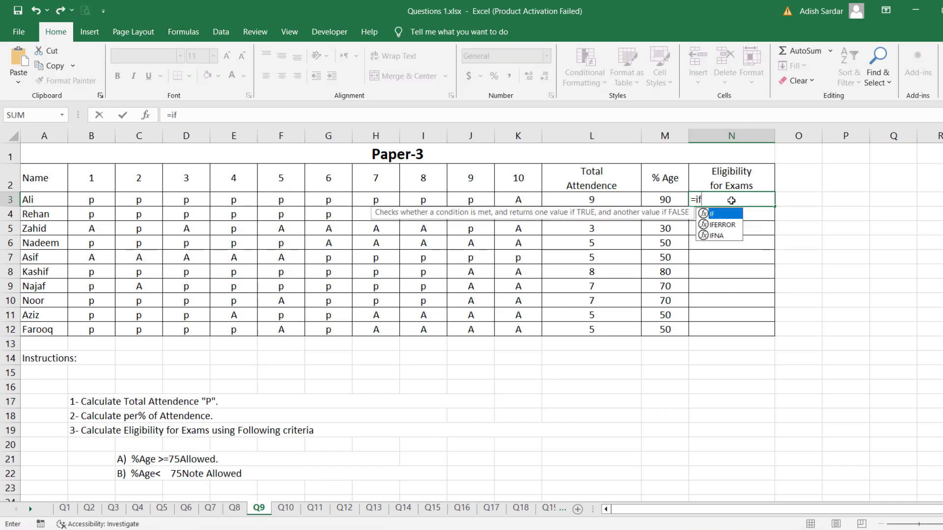
{"action": "left_click", "coordinate": [655, 200]}
{"action": "type", "text": ">=75"}
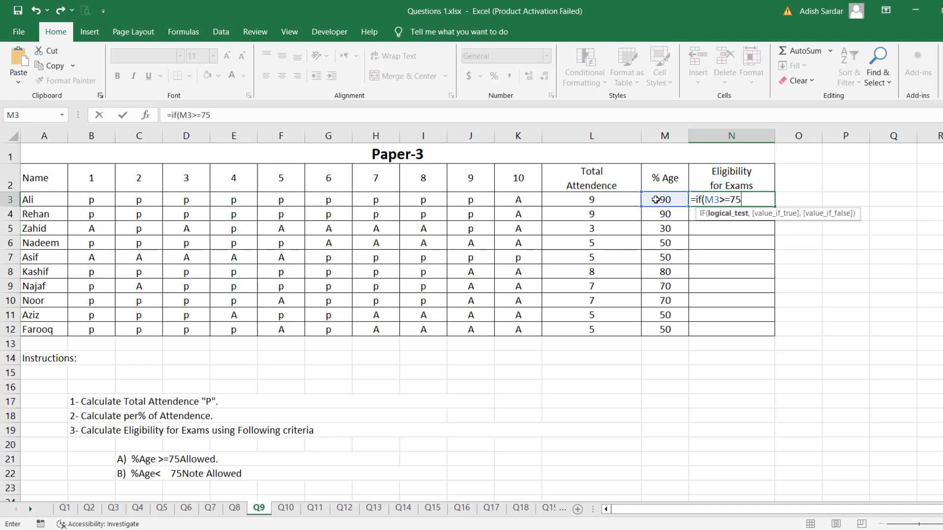
{"action": "type", "text": ","}
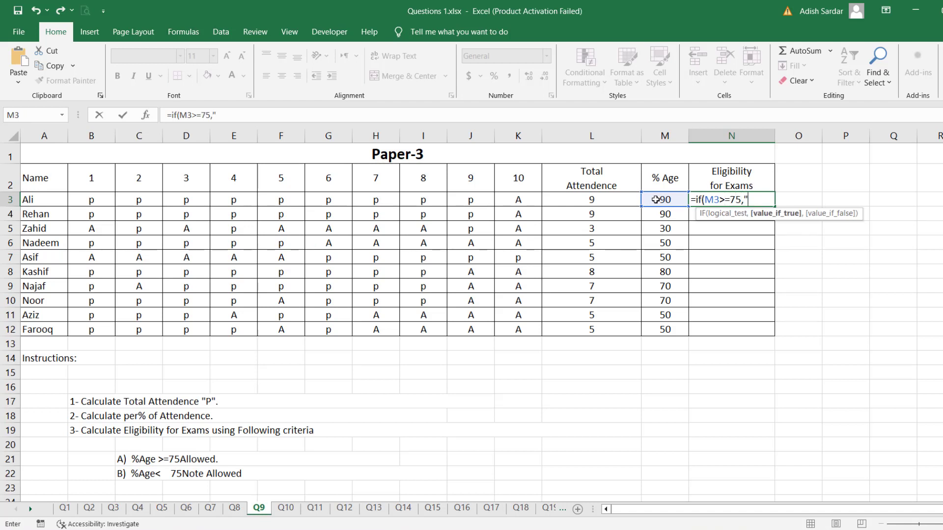
{"action": "type", "text": "\"Allowed\","}
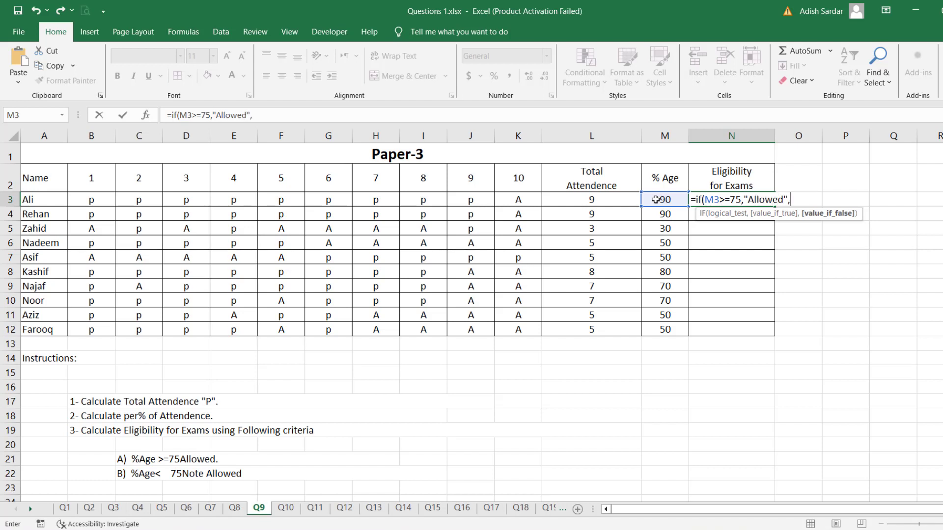
{"action": "type", "text": "\"Not Allowe"}
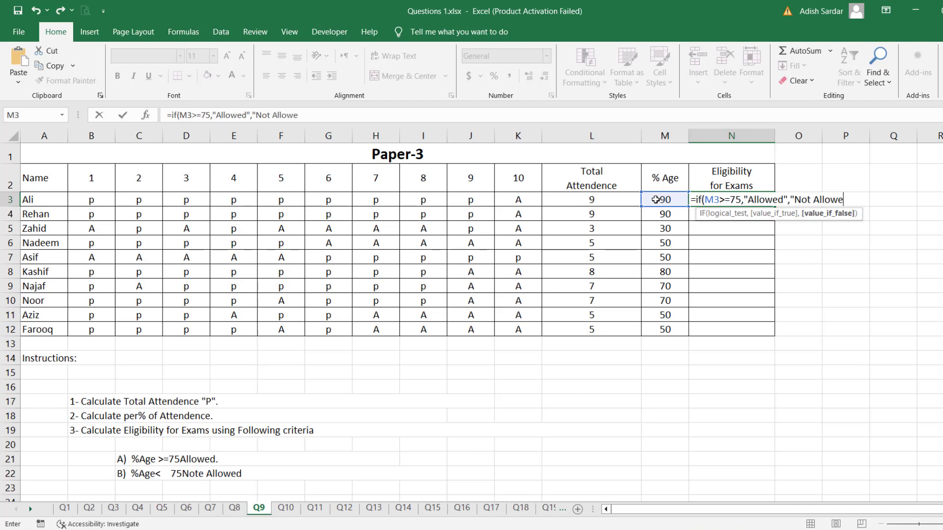
{"action": "type", "text": "d\")"}
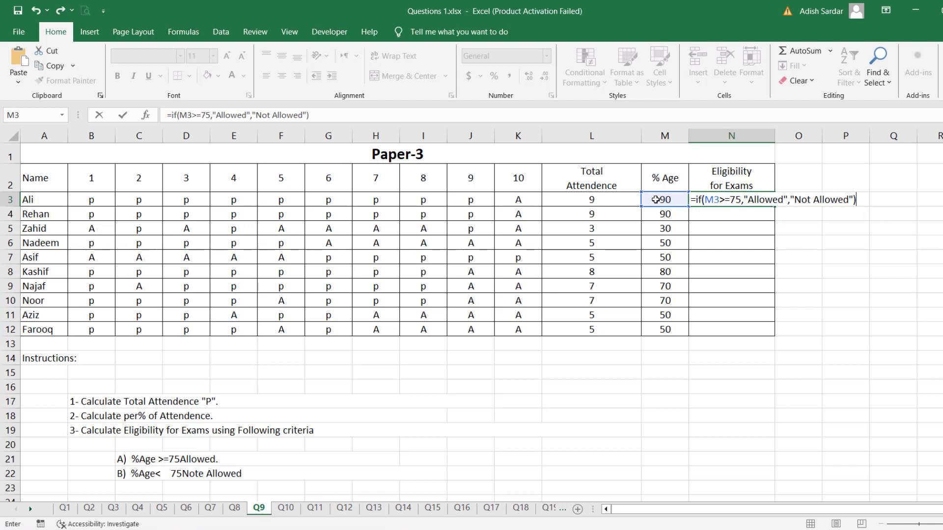
{"action": "key", "text": "Return"}
{"action": "left_click", "coordinate": [761, 198]}
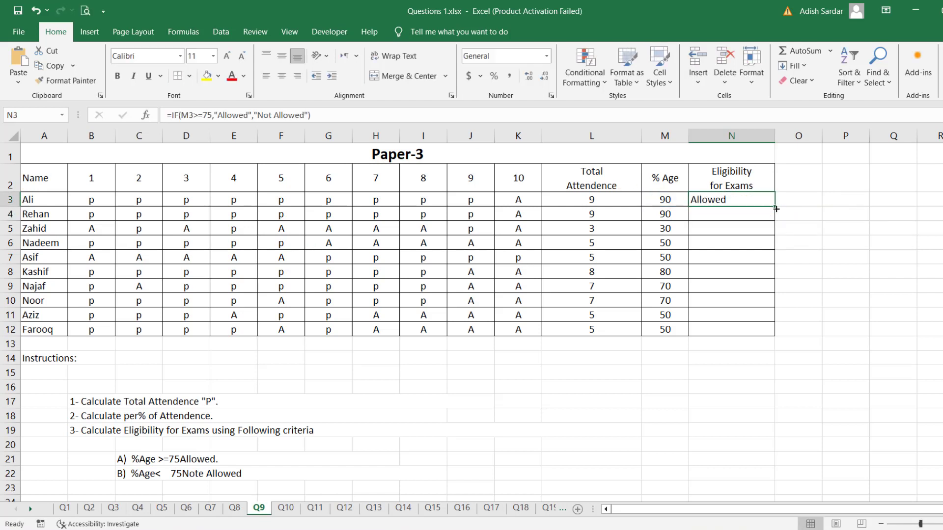
{"action": "double_click", "coordinate": [776, 207]}
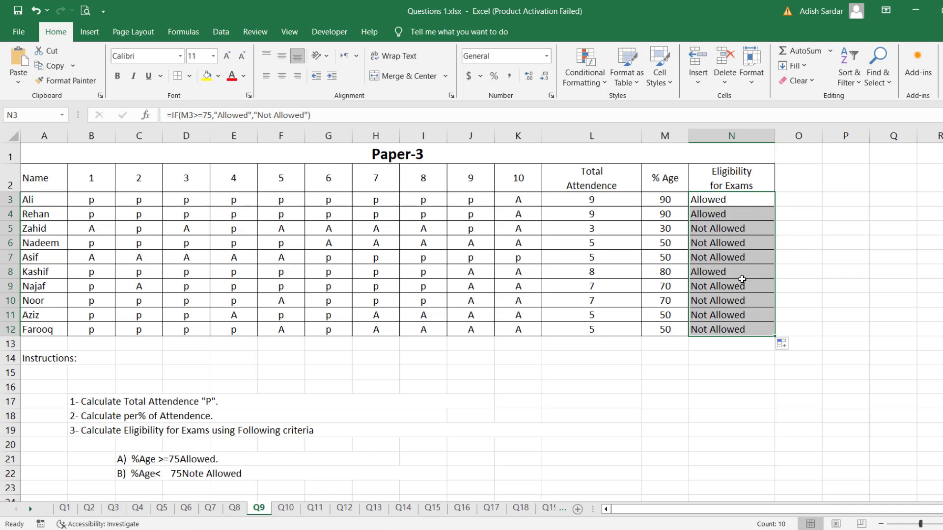
Step: On sheet Q10, calculate profit in F3 as =E3-D3 and fill it down the Profit column to row 10
{"action": "left_click", "coordinate": [287, 508]}
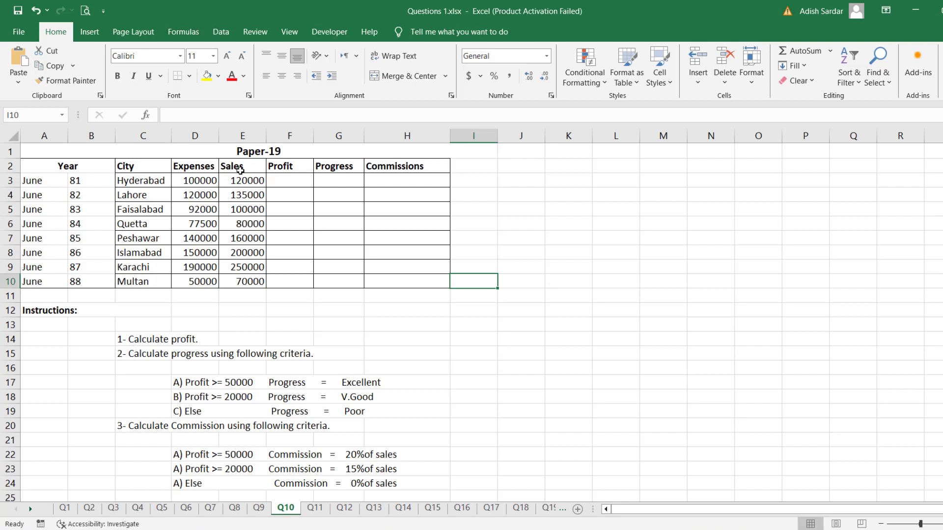
{"action": "left_click", "coordinate": [287, 184]}
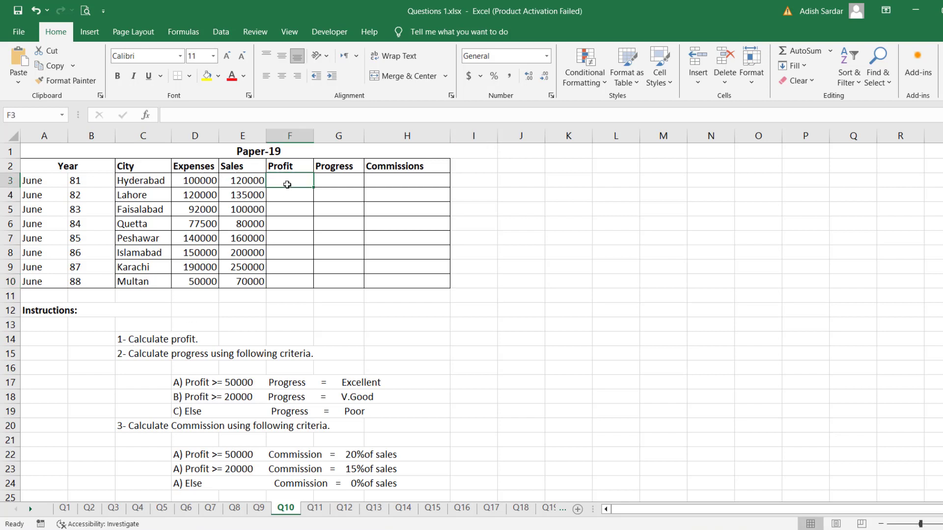
{"action": "type", "text": "="}
{"action": "left_click", "coordinate": [239, 180]}
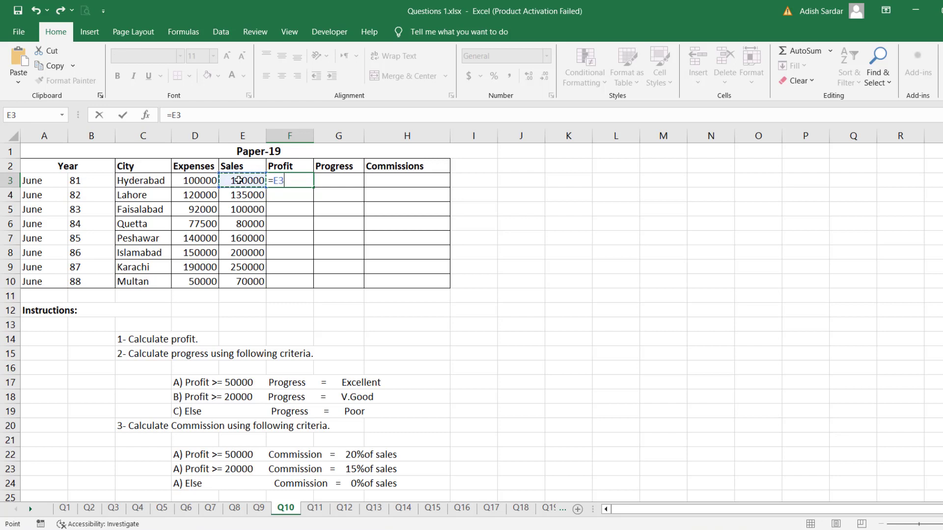
{"action": "type", "text": "-"}
{"action": "left_click", "coordinate": [209, 180]}
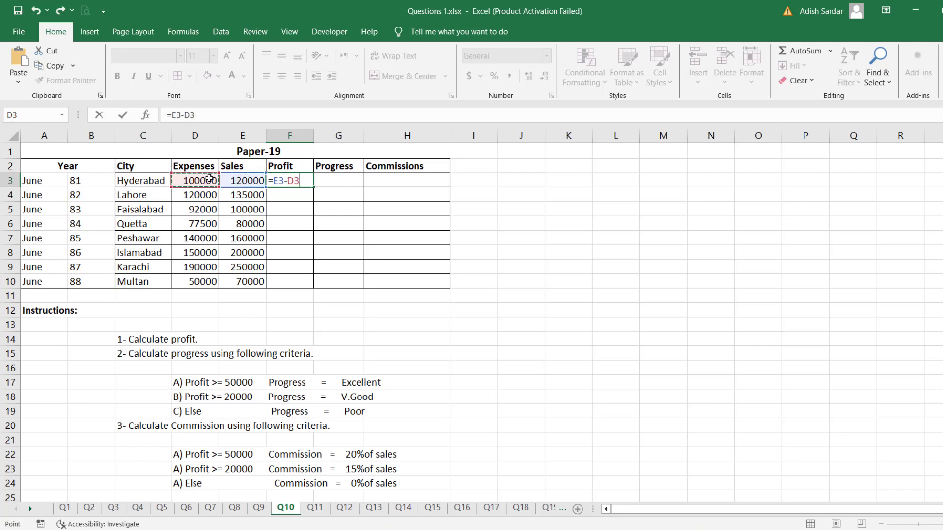
{"action": "key", "text": "Return"}
{"action": "left_click", "coordinate": [305, 181]}
{"action": "double_click", "coordinate": [314, 187]}
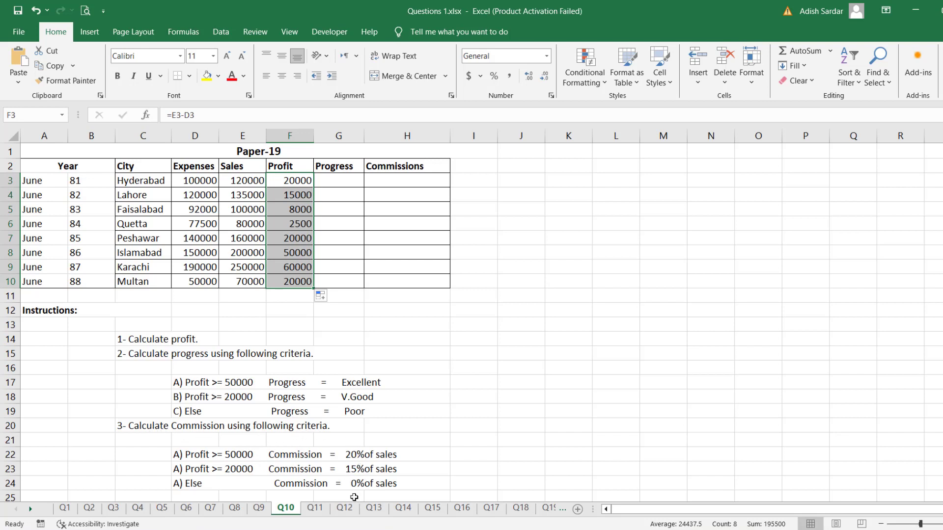
Step: Begin an IF formula in G3 that returns "Excellent" when the profit in F3 is at least 50000
{"action": "left_click", "coordinate": [335, 469]}
{"action": "left_click", "coordinate": [235, 450]}
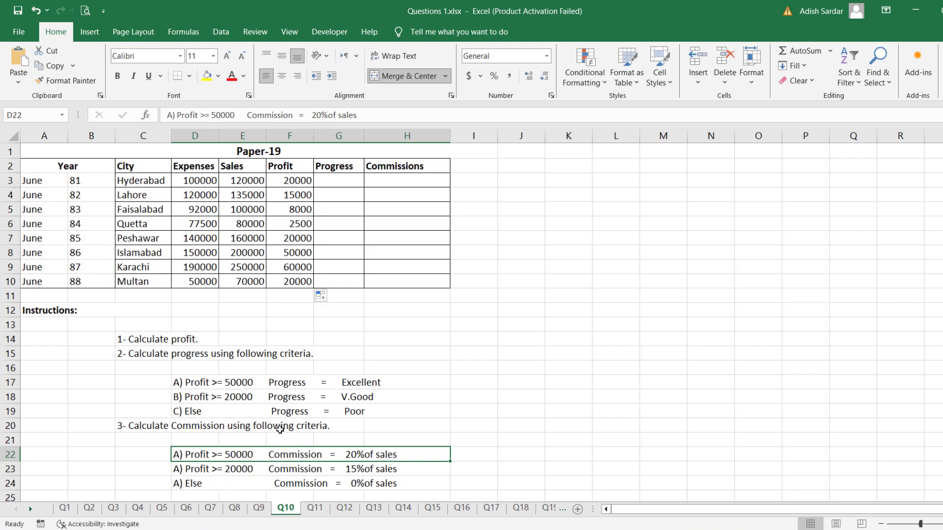
{"action": "left_click", "coordinate": [341, 182]}
{"action": "type", "text": "=if("}
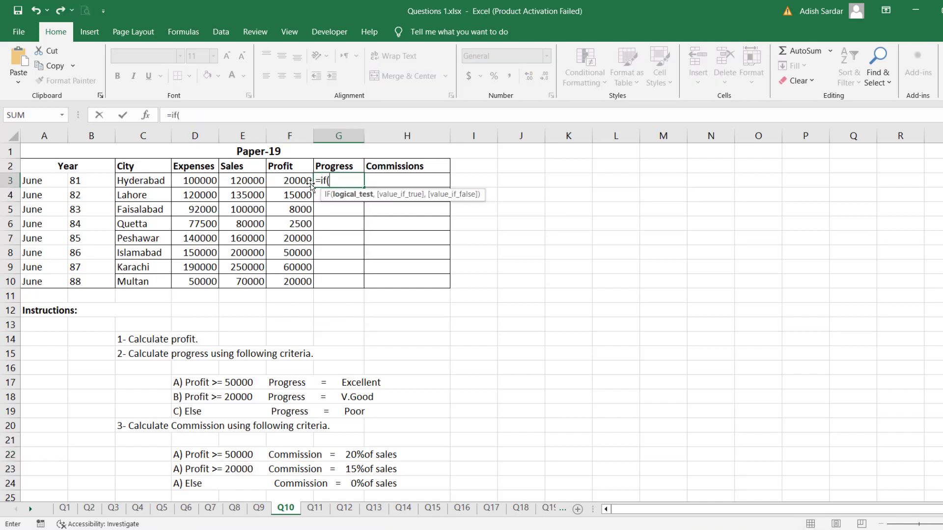
{"action": "left_click", "coordinate": [292, 180]}
{"action": "type", "text": ">=5"}
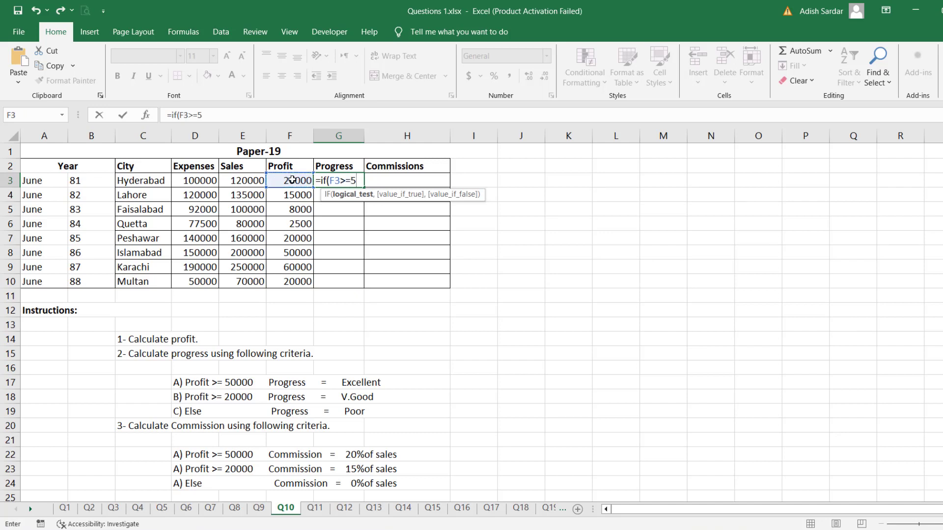
{"action": "type", "text": "0000,"}
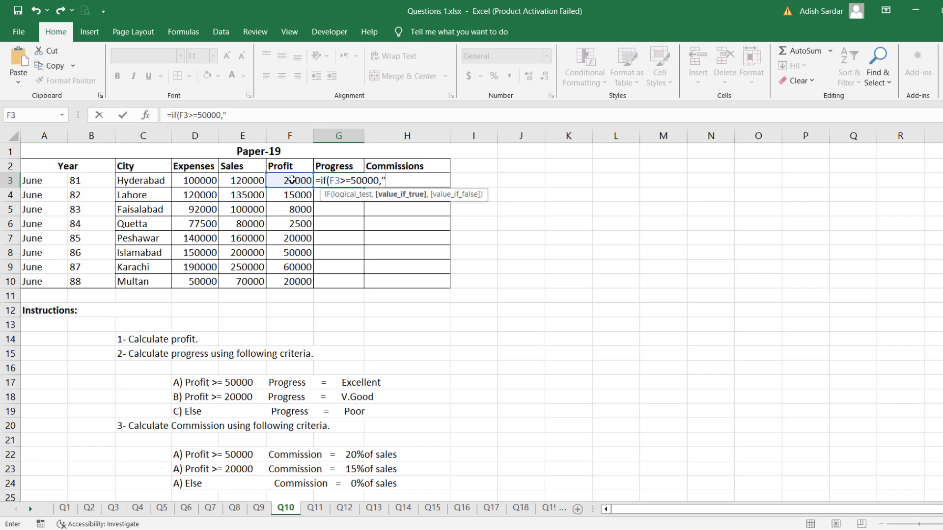
{"action": "type", "text": "\"Excellent\","}
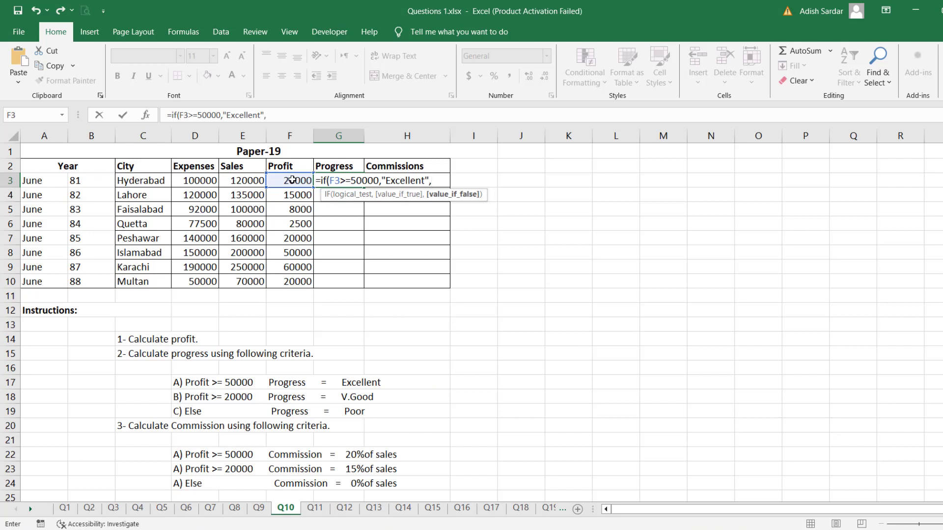
Step: Complete the G3 formula with a nested IF returning "Vgood" when F3>=20000 and "Poor" otherwise
{"action": "type", "text": "if("}
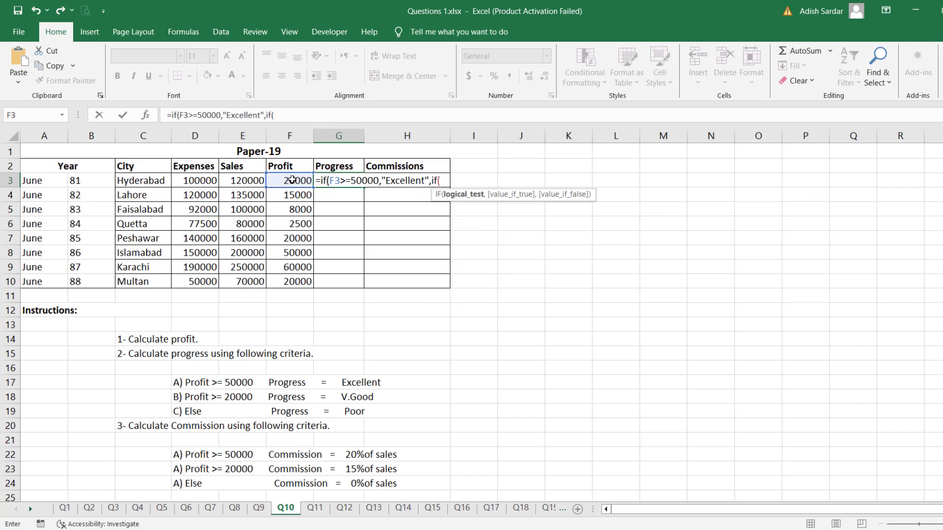
{"action": "left_click", "coordinate": [292, 180]}
{"action": "type", "text": ">=20000"}
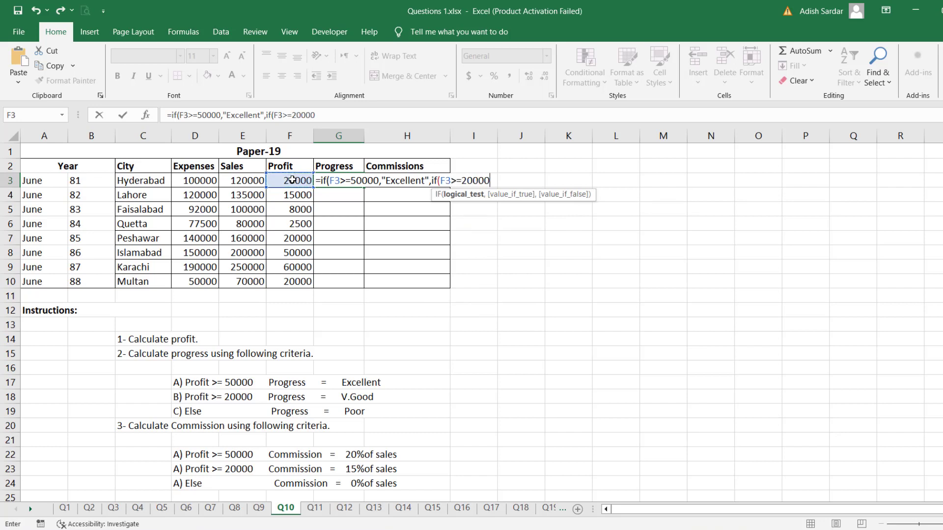
{"action": "type", "text": ",\"VGood"}
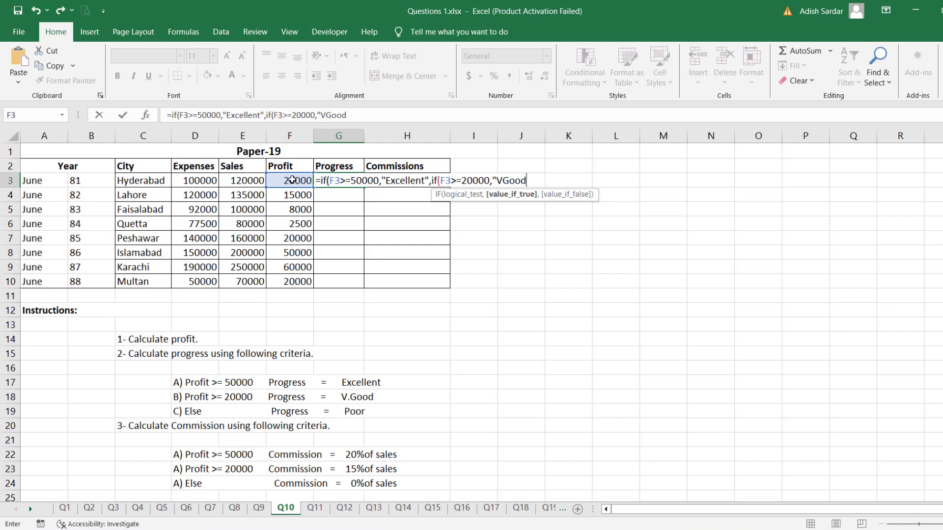
{"action": "key", "text": "BackSpace"}
{"action": "key", "text": "BackSpace"}
{"action": "key", "text": "BackSpace"}
{"action": "key", "text": "BackSpace"}
{"action": "type", "text": "good\","}
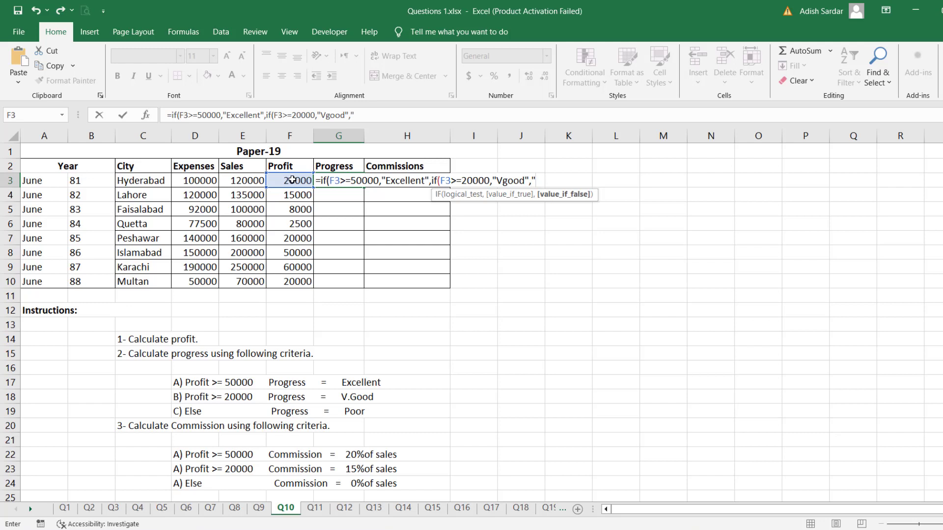
{"action": "type", "text": "\"Poo"}
{"action": "type", "text": "r\"))"}
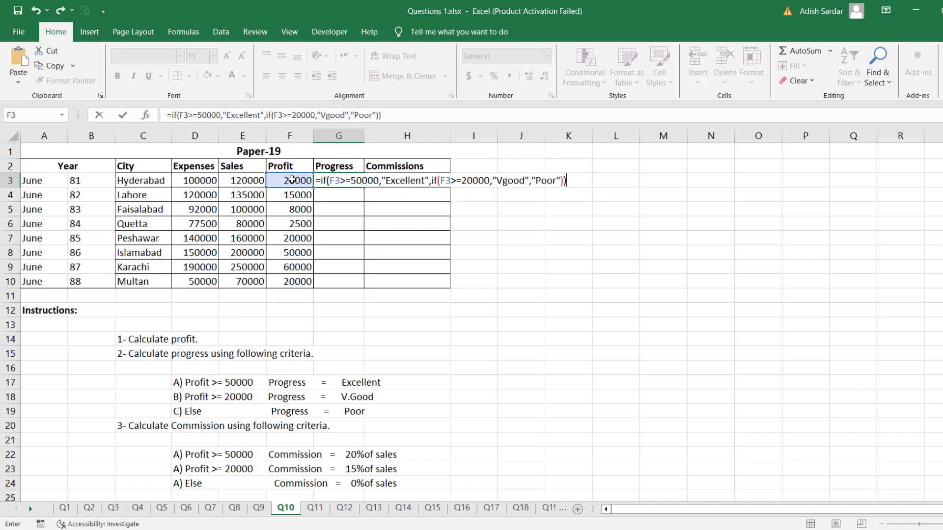
{"action": "key", "text": "Return"}
Step: Fill the progress formula from G3 down the Progress column to row 10
{"action": "left_click", "coordinate": [333, 181]}
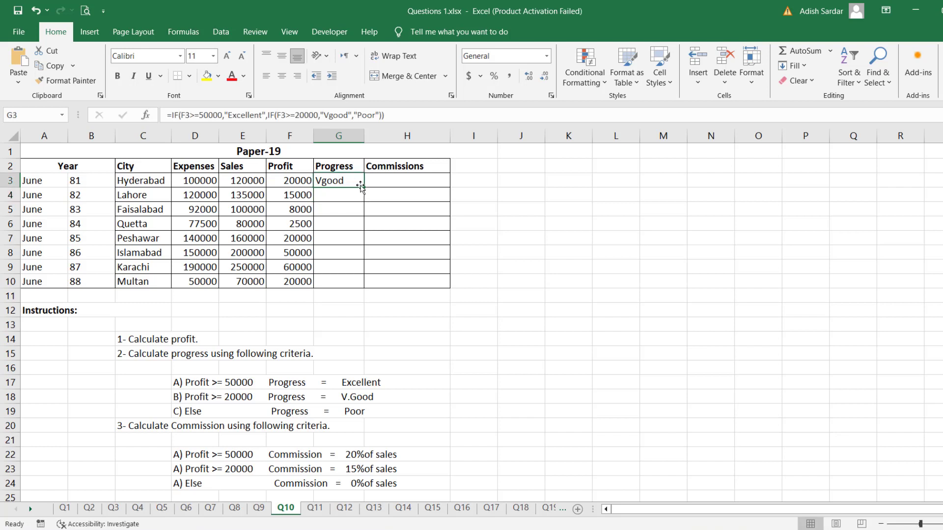
{"action": "double_click", "coordinate": [364, 188]}
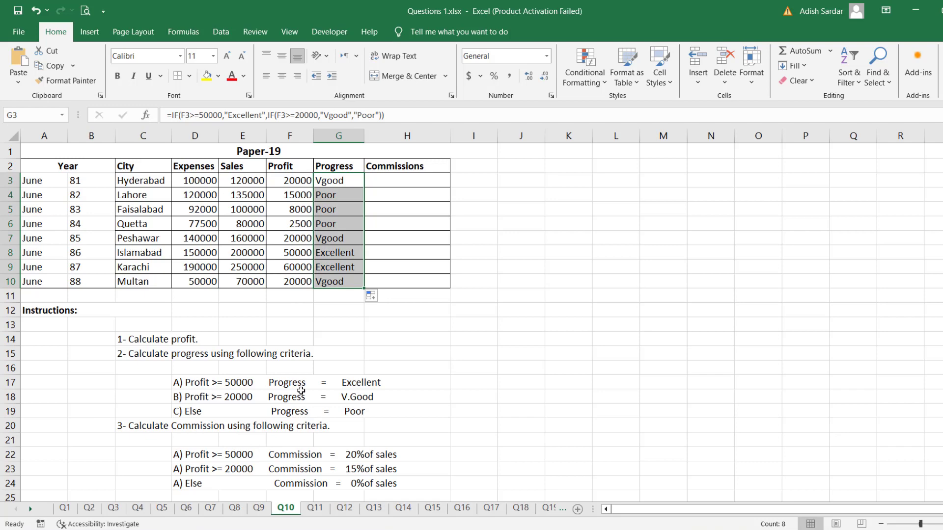
{"action": "left_click", "coordinate": [423, 282]}
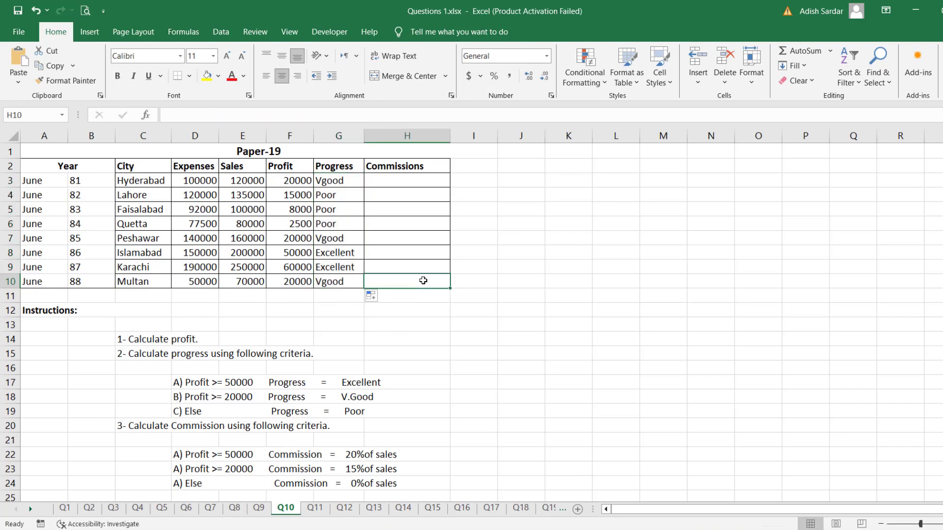
Step: Open sheet Q11 and delete two of the empty rows above the item table
{"action": "left_click", "coordinate": [317, 511]}
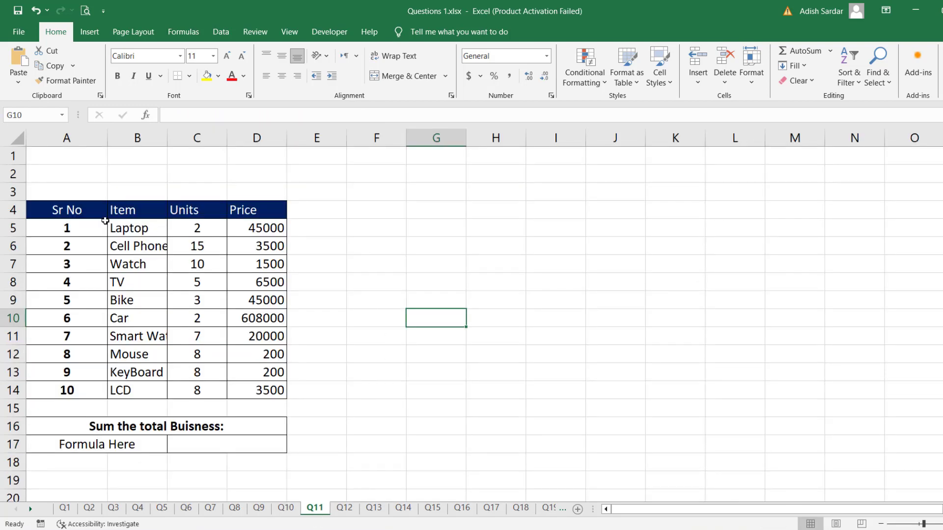
{"action": "left_click_drag", "start_coordinate": [10, 156], "coordinate": [9, 177]}
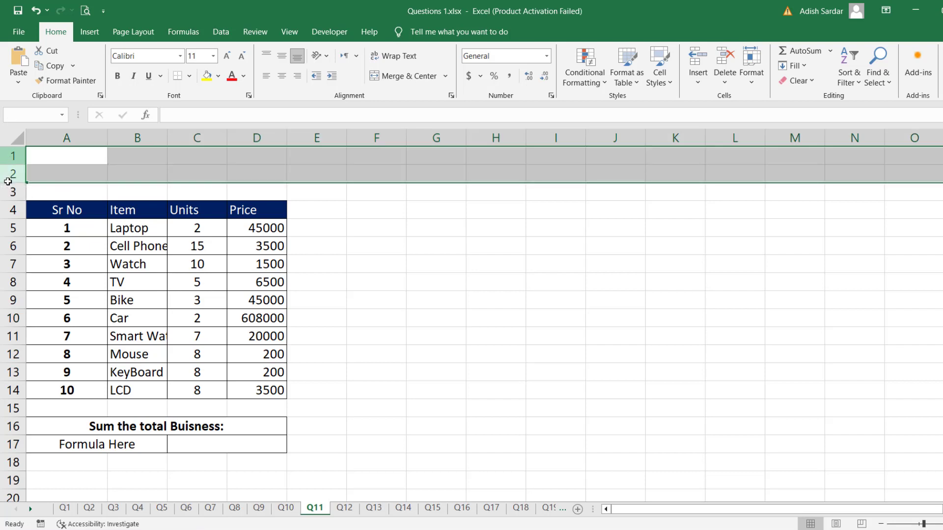
{"action": "key", "text": "ctrl+minus"}
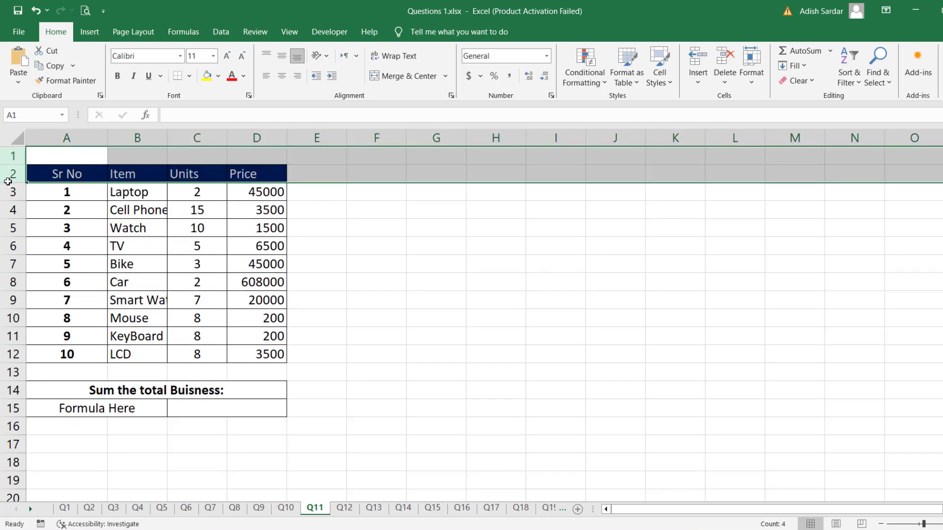
{"action": "left_click", "coordinate": [447, 283]}
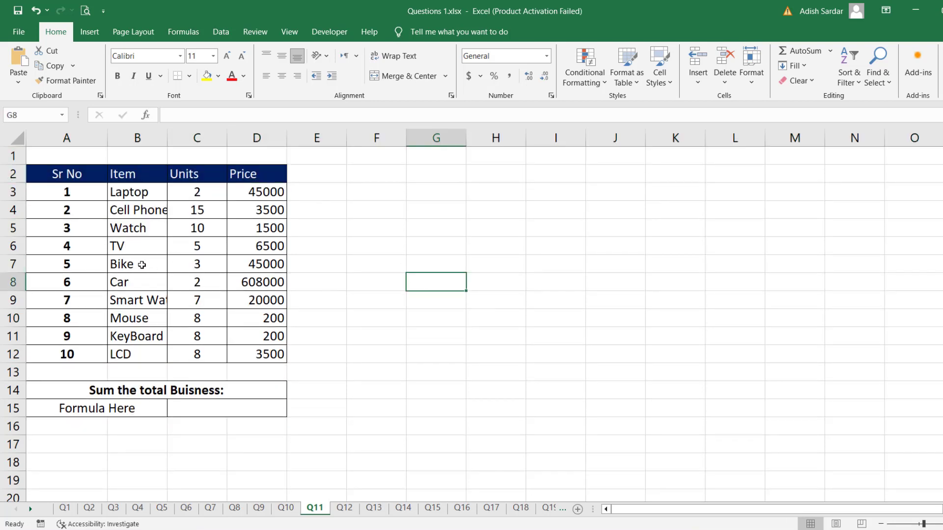
Step: Multiply the laptop's units by its price in E3 with =C3*D3 and fill the formula down to E12
{"action": "left_click", "coordinate": [248, 407]}
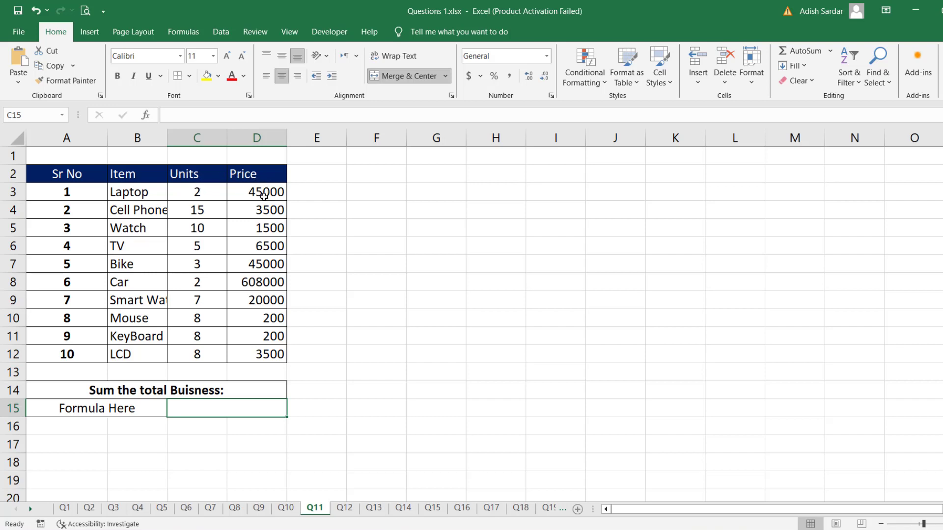
{"action": "left_click", "coordinate": [316, 193]}
{"action": "type", "text": "="}
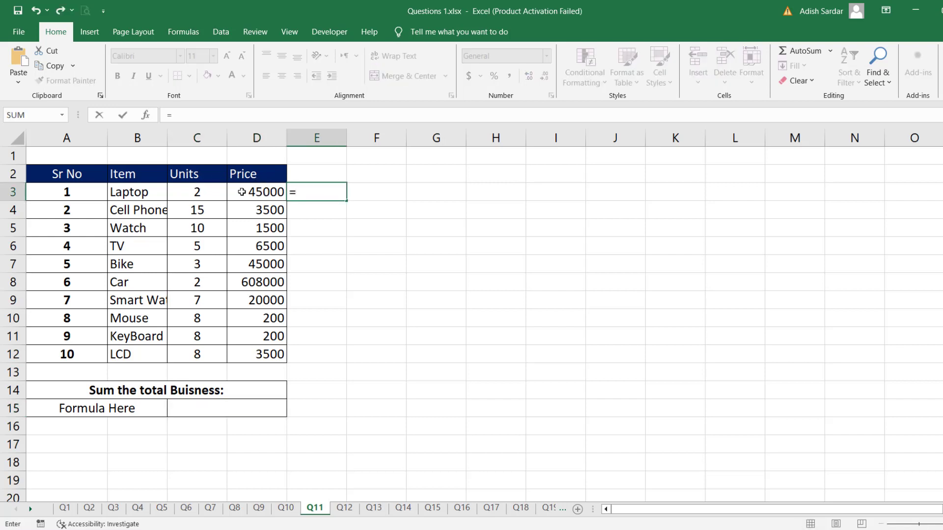
{"action": "left_click", "coordinate": [215, 192]}
{"action": "type", "text": "*"}
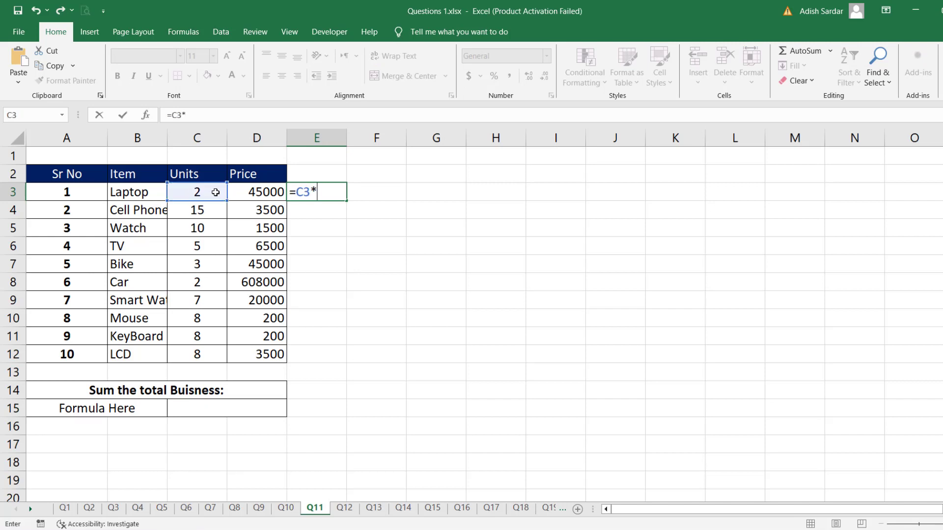
{"action": "left_click", "coordinate": [269, 192]}
{"action": "key", "text": "Return"}
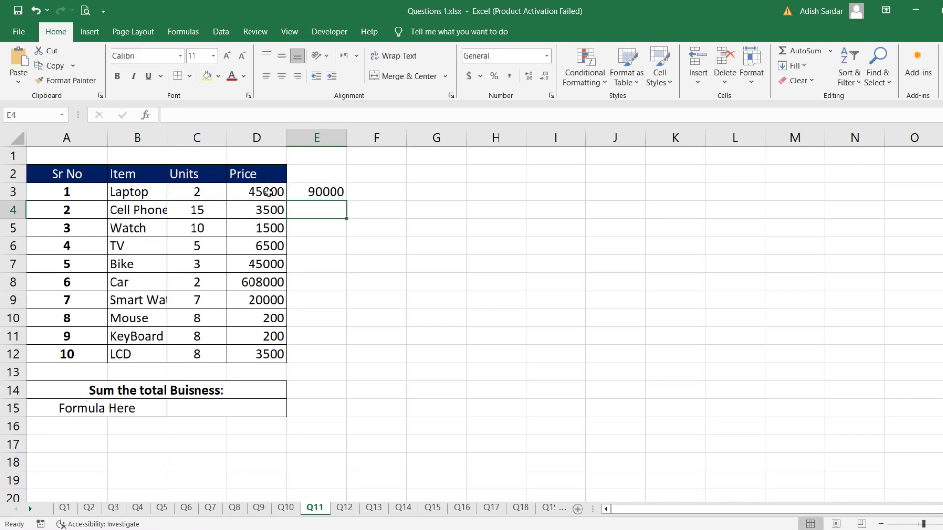
{"action": "left_click", "coordinate": [338, 193]}
{"action": "left_click_drag", "start_coordinate": [346, 201], "coordinate": [334, 351]}
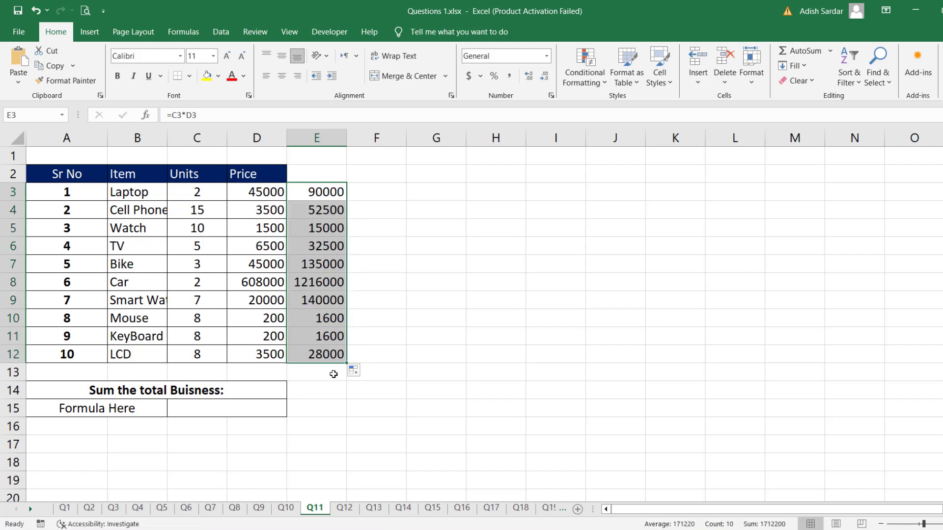
Step: Total the unit-price products in C15 with the formula =SUM(E3:E12)
{"action": "left_click", "coordinate": [218, 410]}
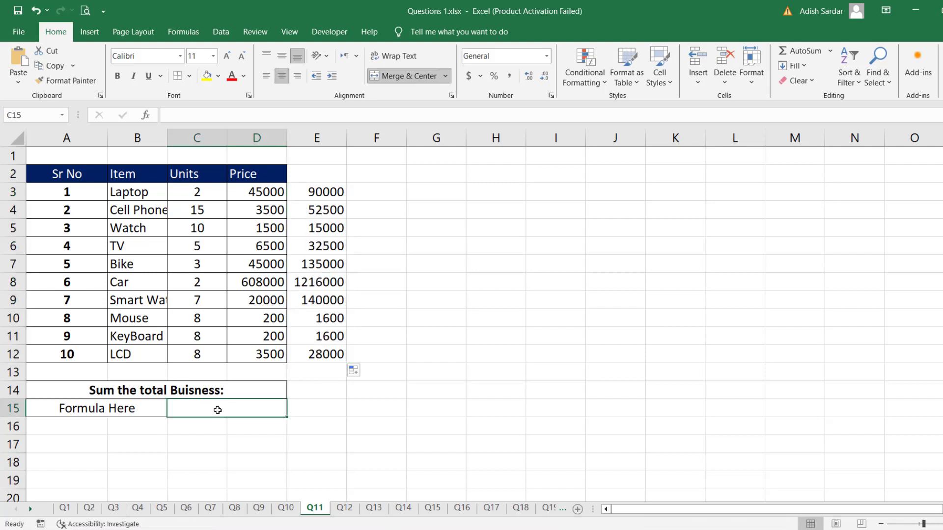
{"action": "type", "text": "=sum("}
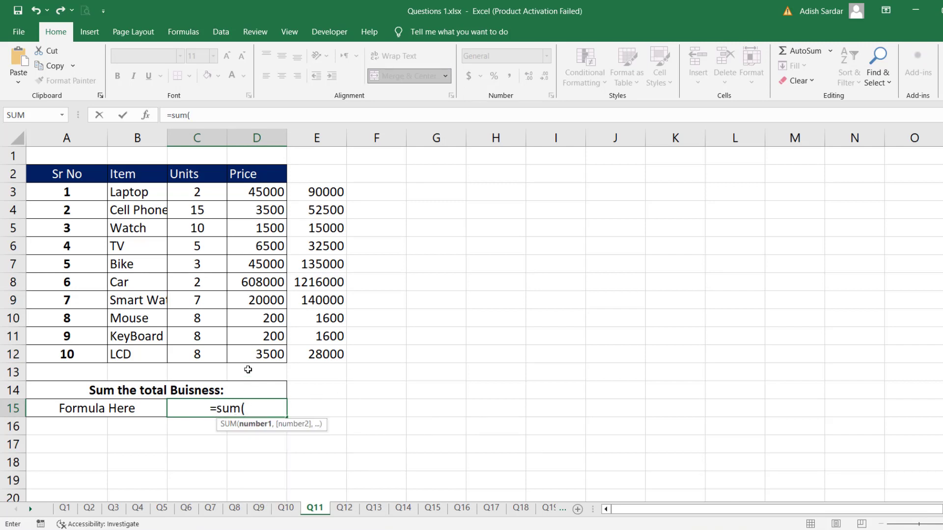
{"action": "left_click_drag", "start_coordinate": [338, 194], "coordinate": [324, 357]}
{"action": "key", "text": "Return"}
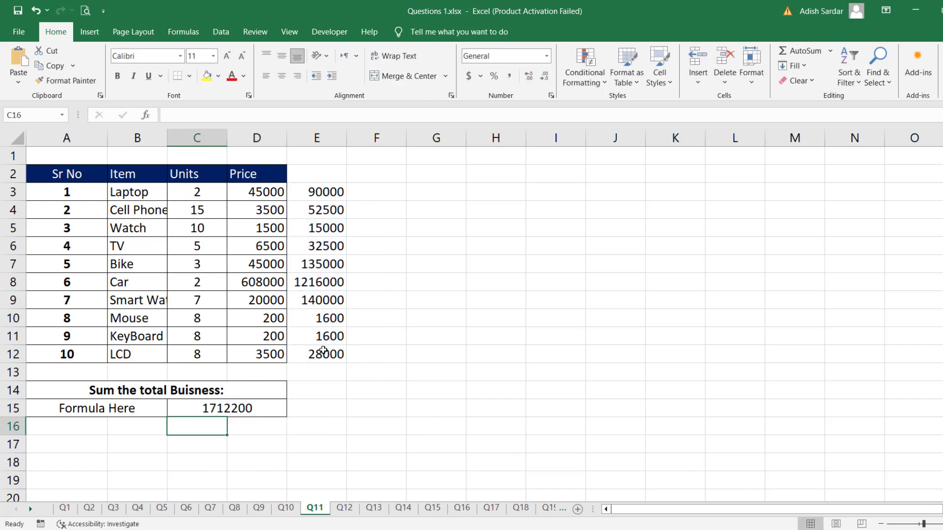
{"action": "left_click", "coordinate": [226, 409]}
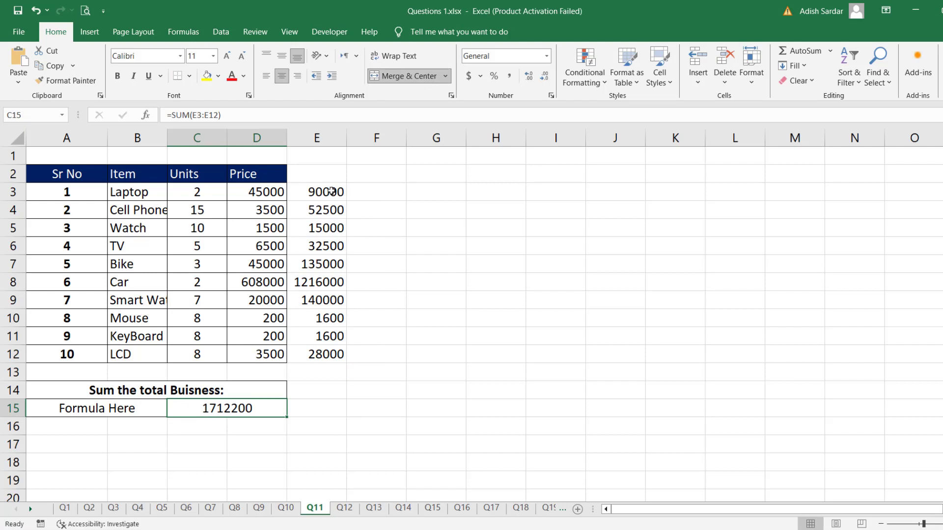
Step: Clear the helper products in E3:E12 and the total business formula in C15
{"action": "left_click_drag", "start_coordinate": [331, 191], "coordinate": [332, 353]}
{"action": "key", "text": "Delete"}
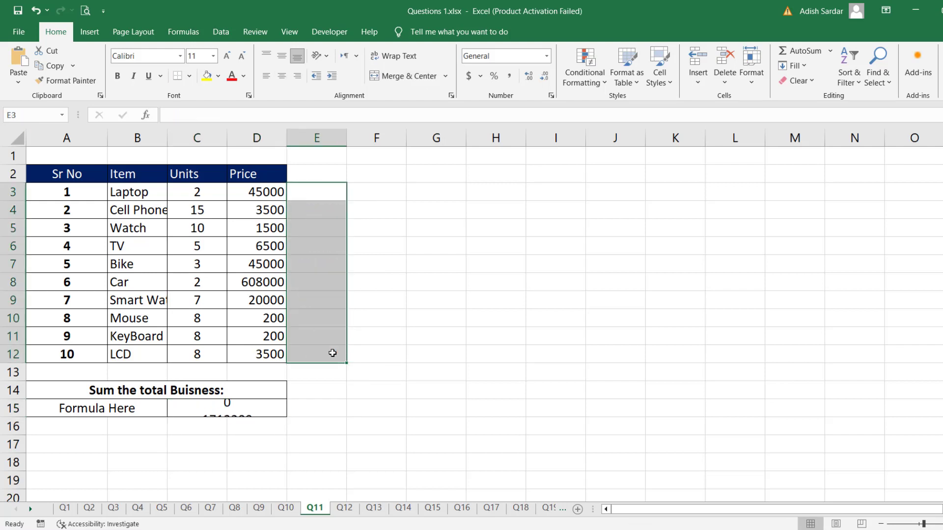
{"action": "left_click", "coordinate": [205, 408]}
{"action": "key", "text": "Delete"}
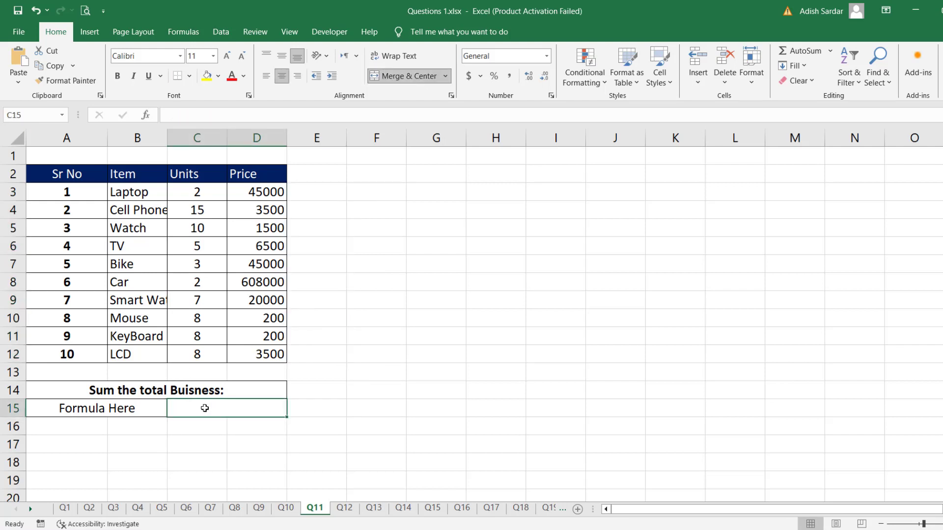
Step: Calculate the total business in C15 directly from units and prices with =SUMPRODUCT(C3:C12,D3:D12)
{"action": "type", "text": "=sum"}
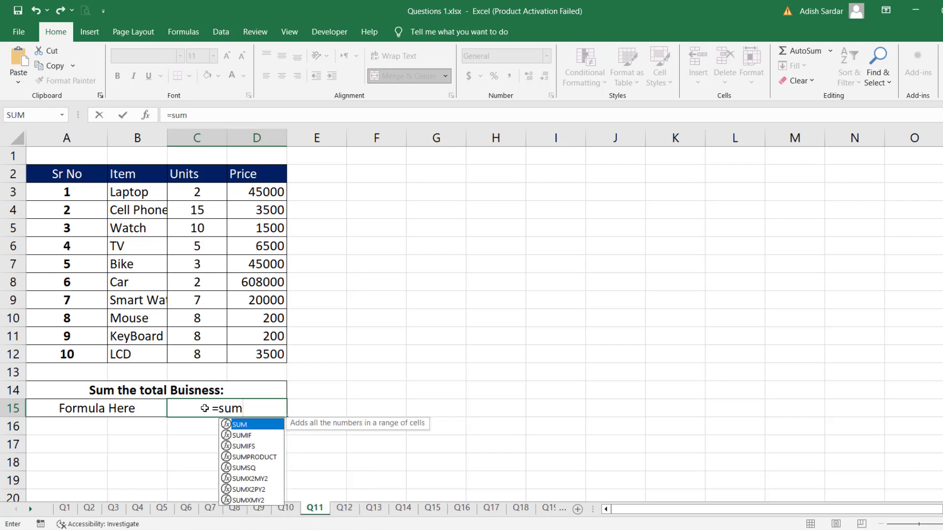
{"action": "key", "text": "Down"}
{"action": "key", "text": "Down"}
{"action": "key", "text": "Down"}
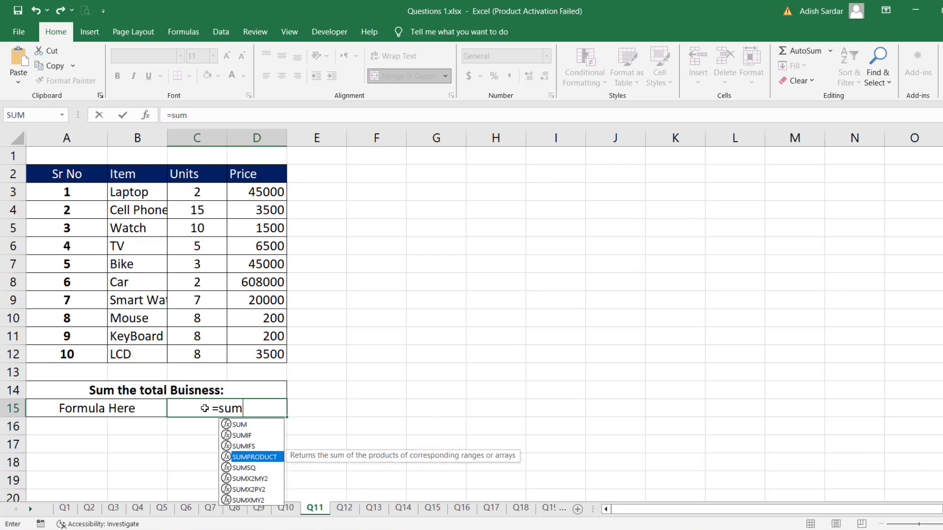
{"action": "key", "text": "Tab"}
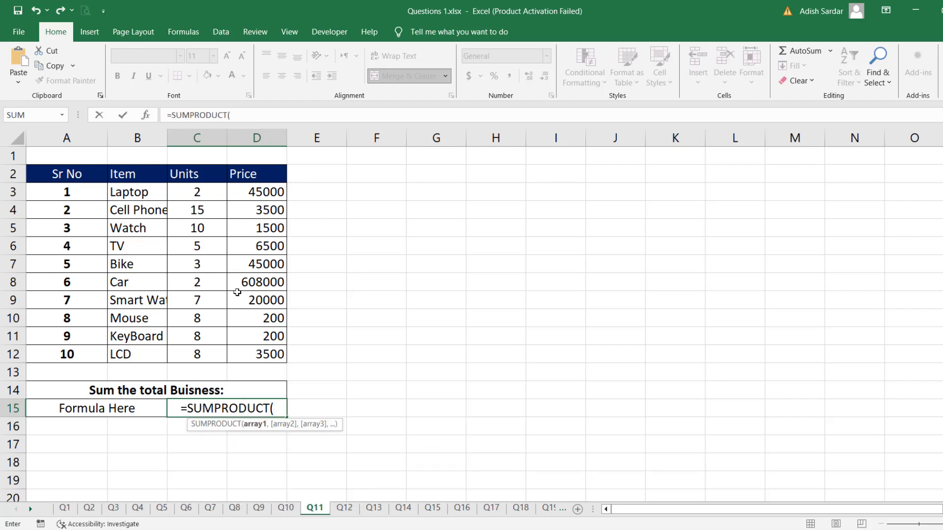
{"action": "left_click", "coordinate": [210, 196]}
{"action": "left_click_drag", "start_coordinate": [206, 277], "coordinate": [211, 357]}
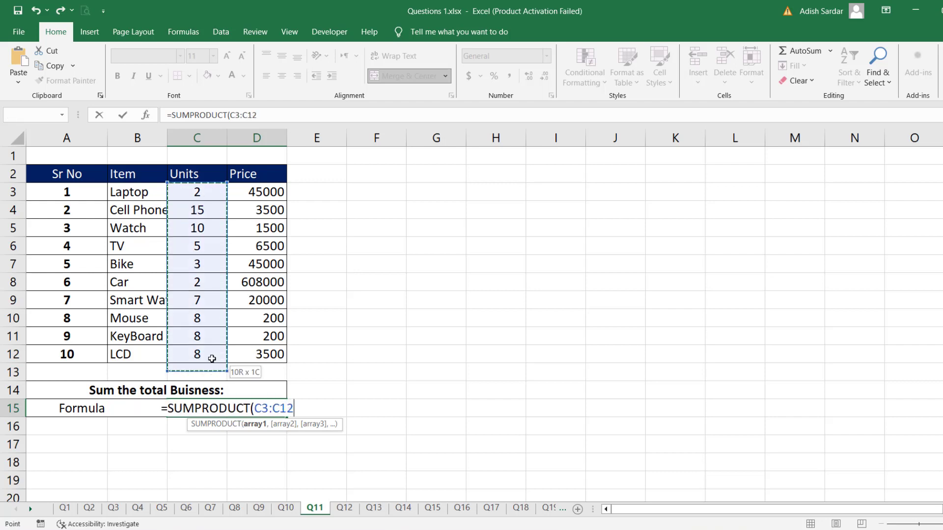
{"action": "type", "text": ","}
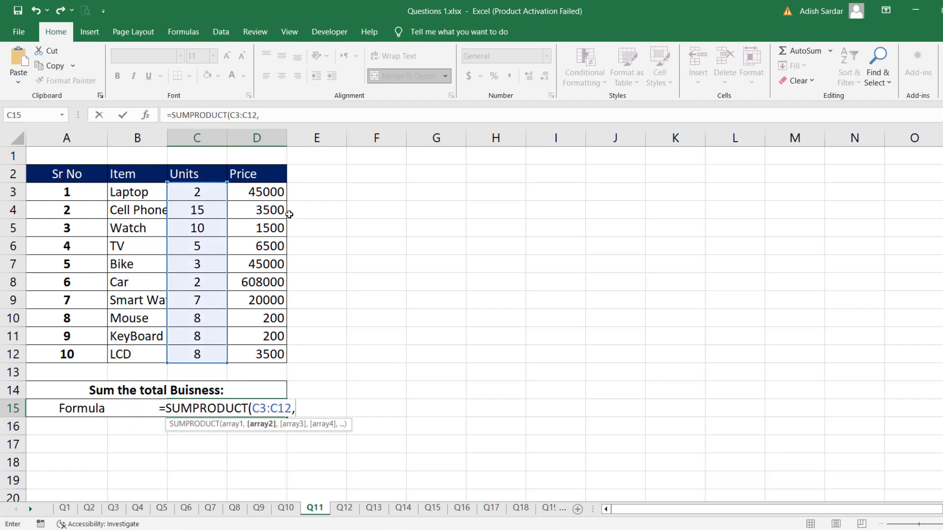
{"action": "left_click_drag", "start_coordinate": [270, 194], "coordinate": [266, 351]}
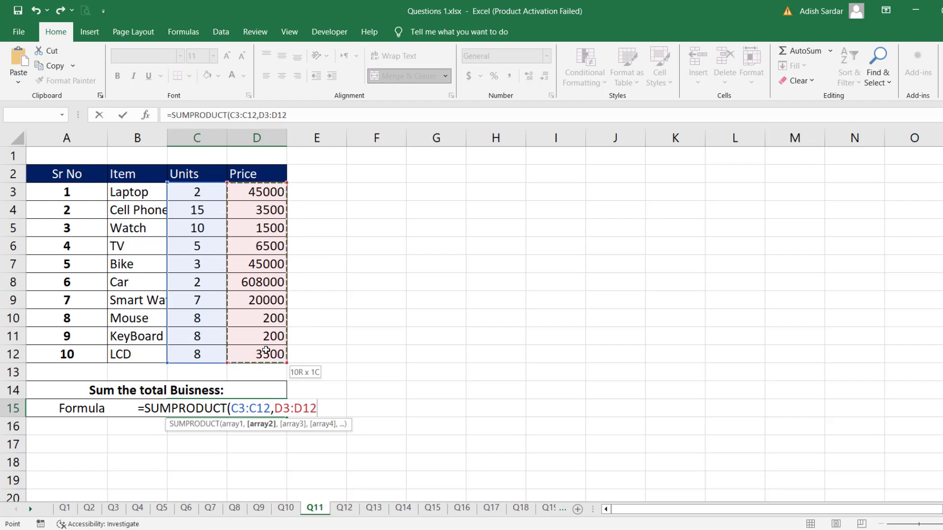
{"action": "key", "text": "Return"}
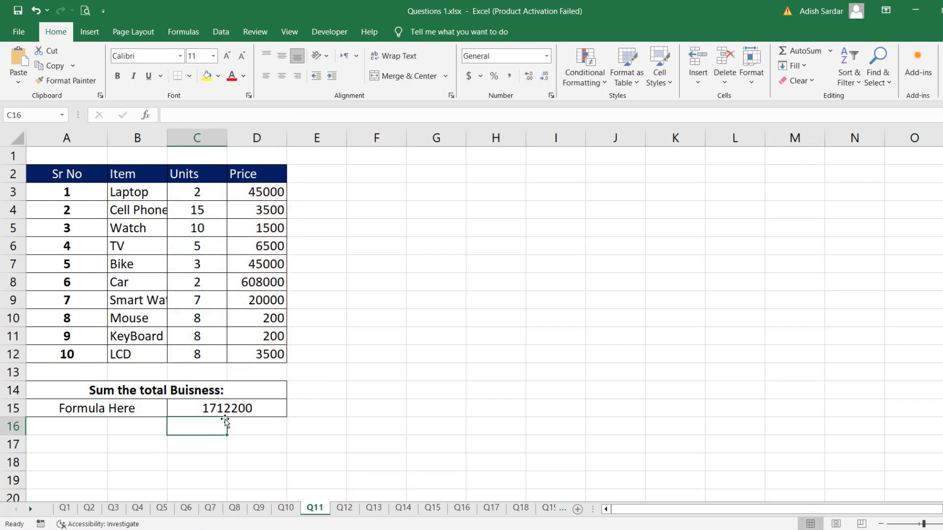
{"action": "left_click", "coordinate": [225, 410]}
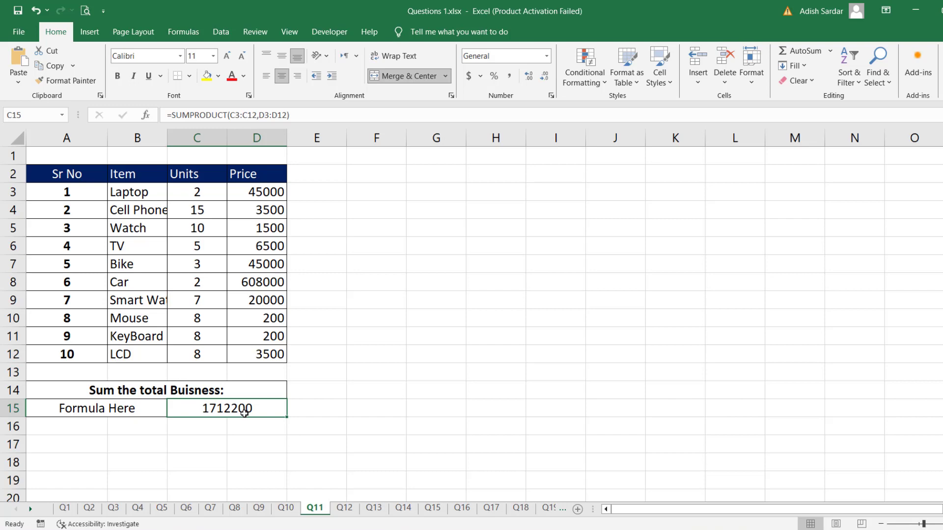
Step: Open sheet Q12 and begin an AND formula in E7 whose first condition is D7="Manager"
{"action": "left_click", "coordinate": [344, 508]}
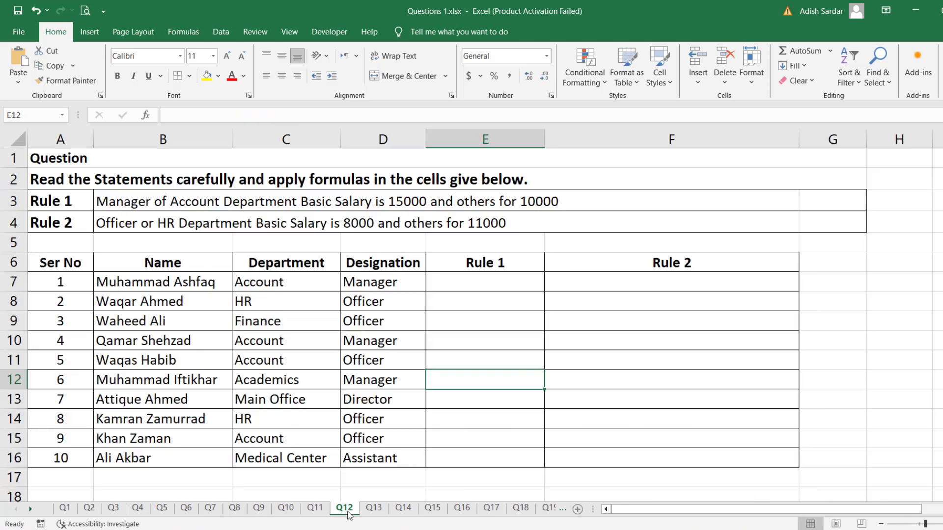
{"action": "left_click", "coordinate": [623, 324]}
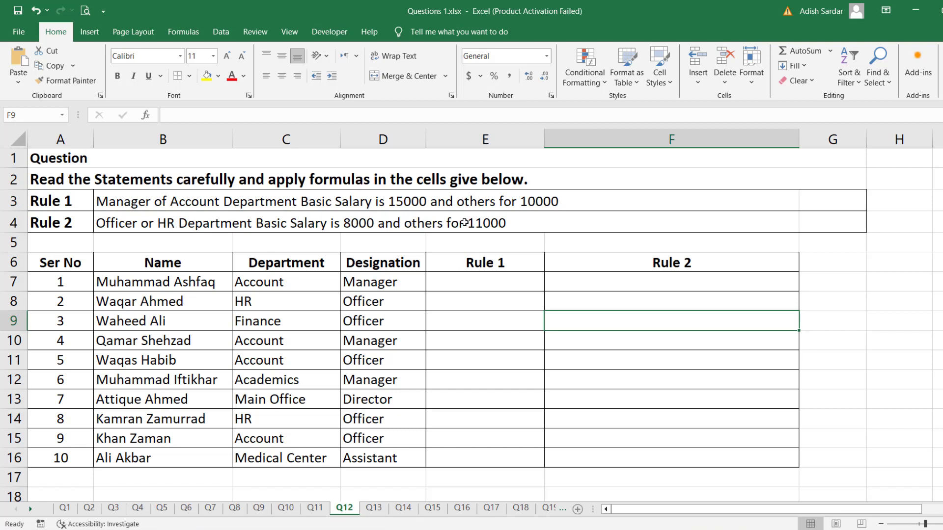
{"action": "left_click", "coordinate": [491, 287]}
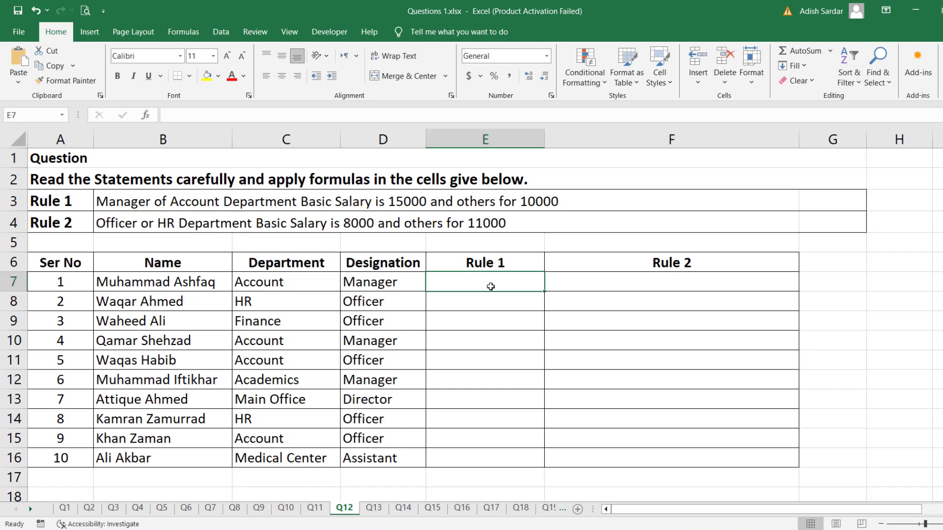
{"action": "type", "text": "=and"}
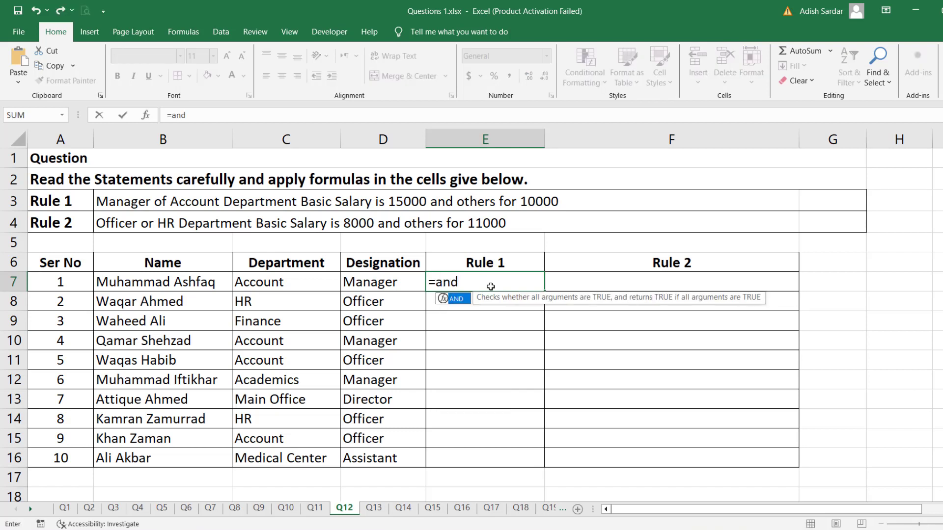
{"action": "type", "text": "("}
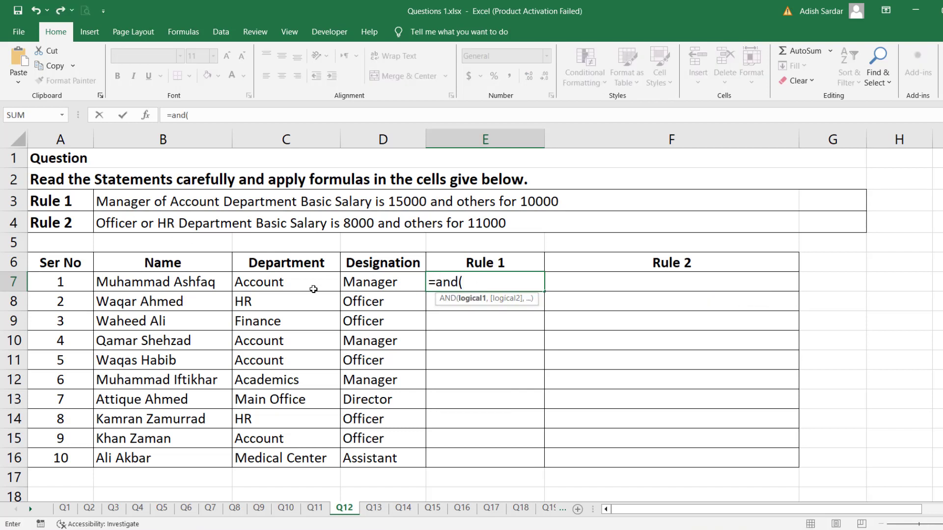
{"action": "left_click", "coordinate": [386, 282]}
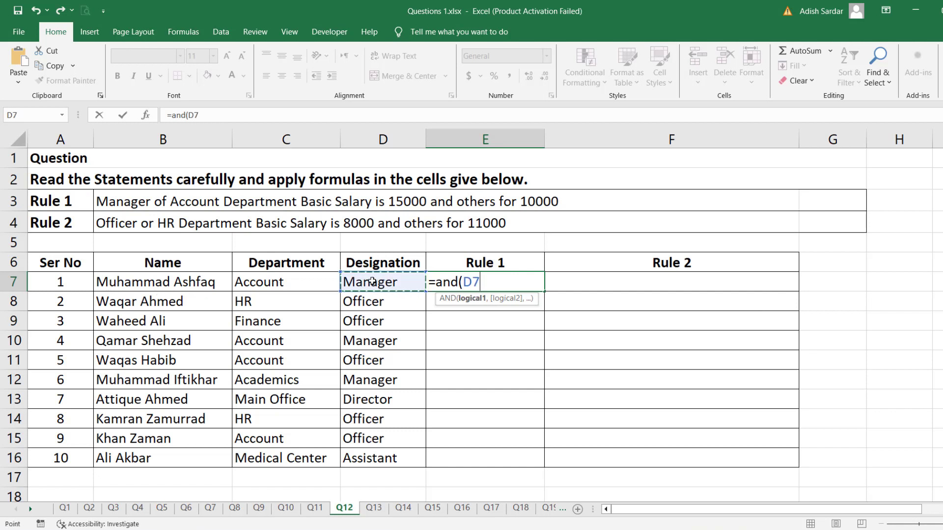
{"action": "type", "text": "=\"MAna"}
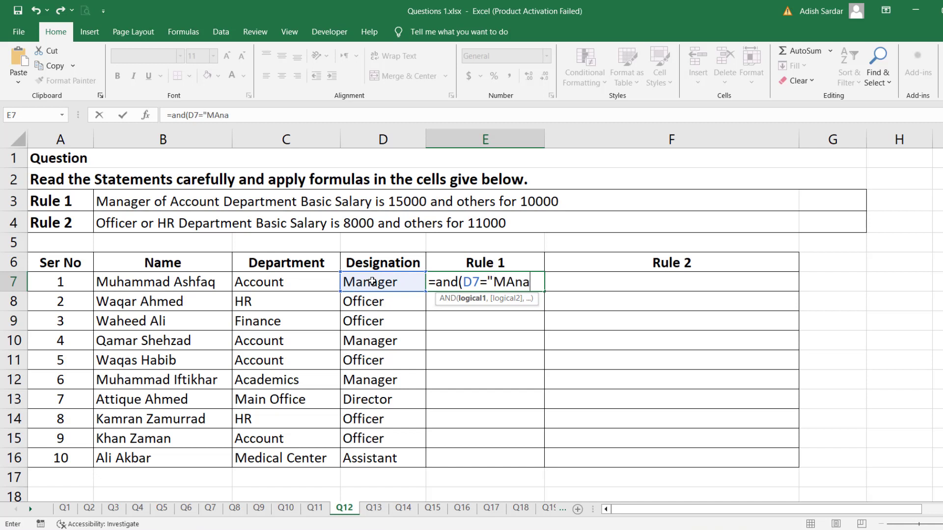
{"action": "type", "text": "ger\""}
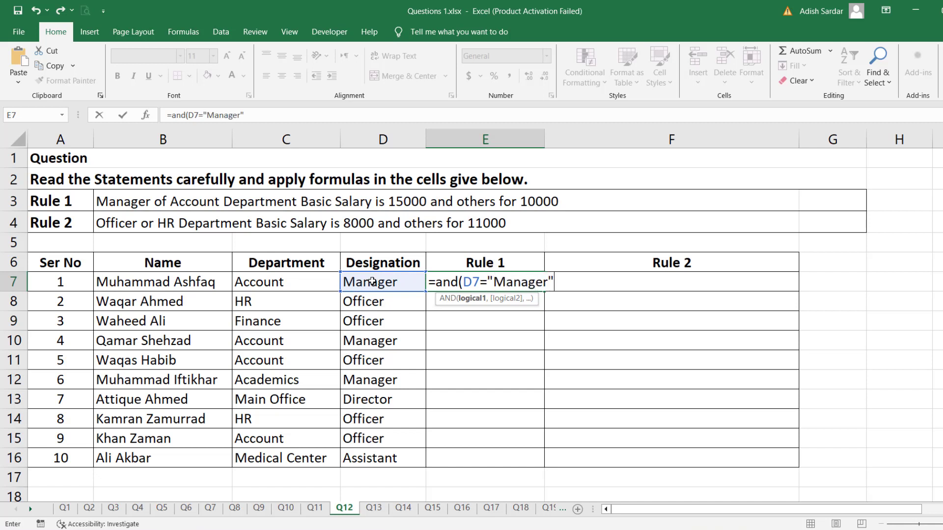
{"action": "type", "text": ","}
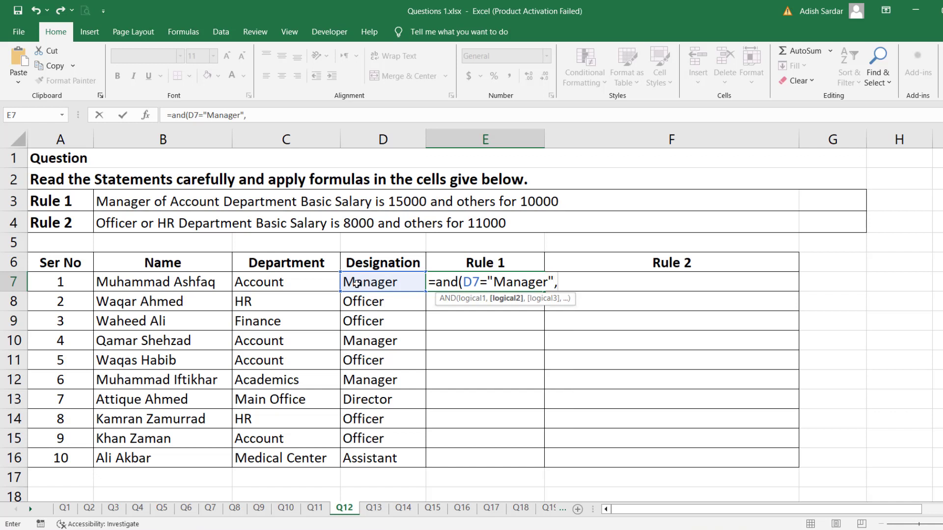
Step: Complete the AND formula in E7 with the condition C7="Account" and fill it down the Rule 1 column to row 16
{"action": "left_click", "coordinate": [281, 284]}
{"action": "type", "text": "="}
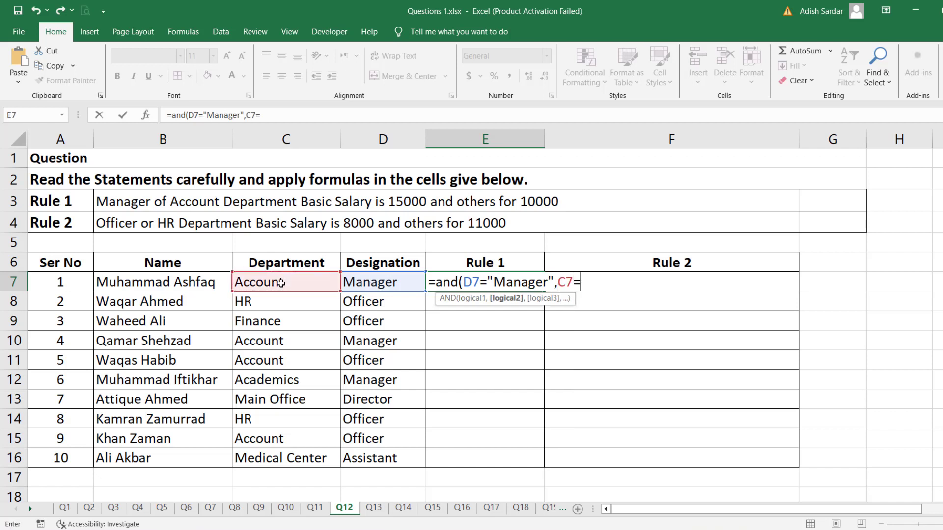
{"action": "type", "text": "\"Accoun"}
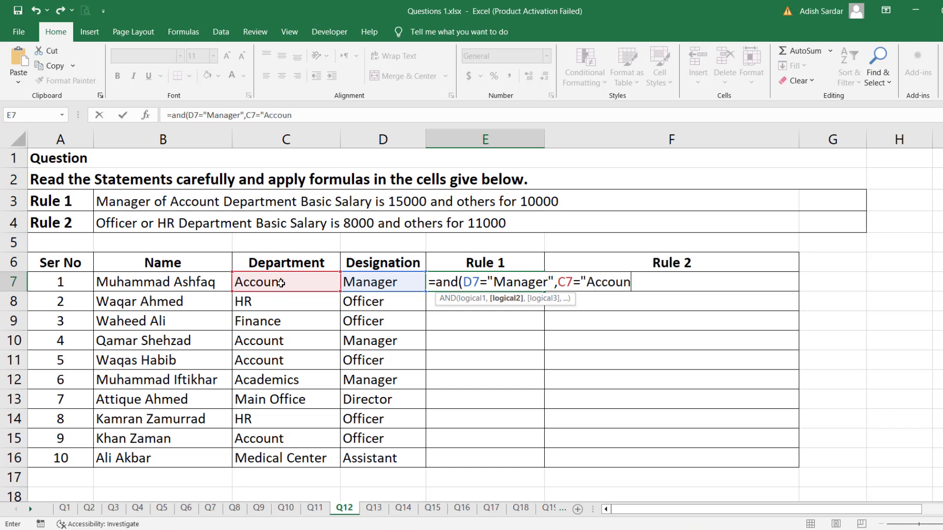
{"action": "type", "text": "t\")"}
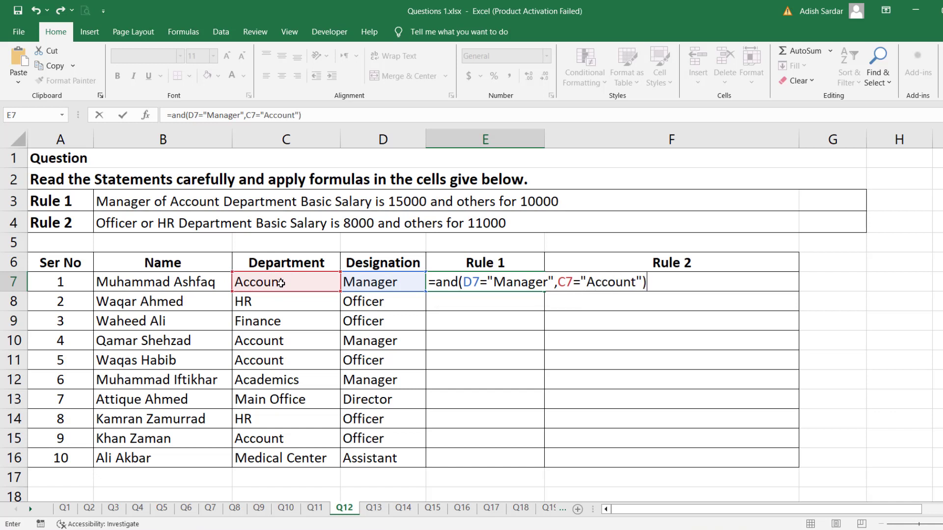
{"action": "key", "text": "Return"}
{"action": "left_click", "coordinate": [508, 279]}
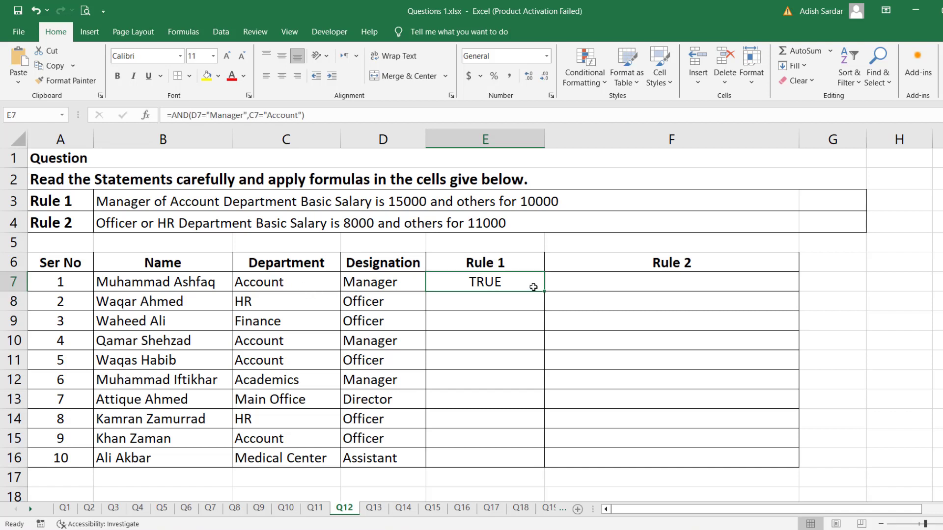
{"action": "double_click", "coordinate": [542, 293]}
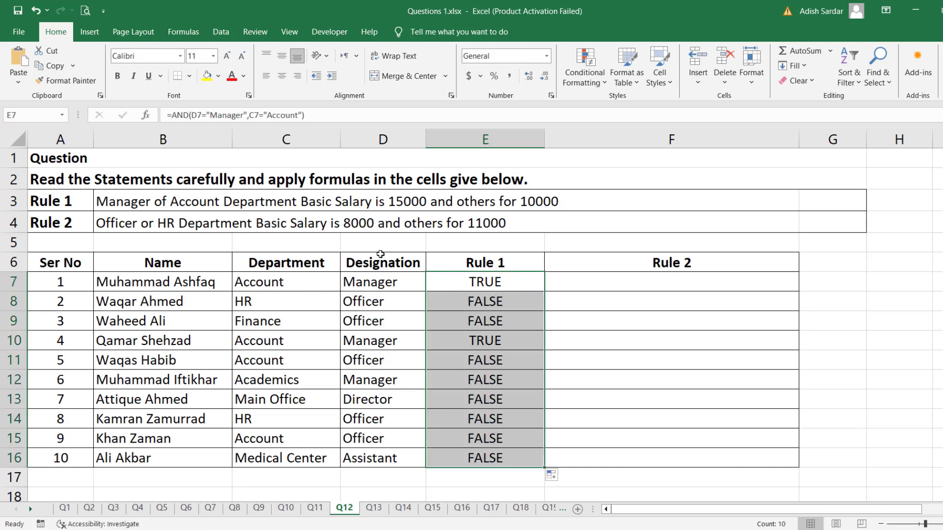
Step: Wrap the AND test in E7 in an IF that returns 15000 when true and 10000 otherwise
{"action": "left_click", "coordinate": [289, 280]}
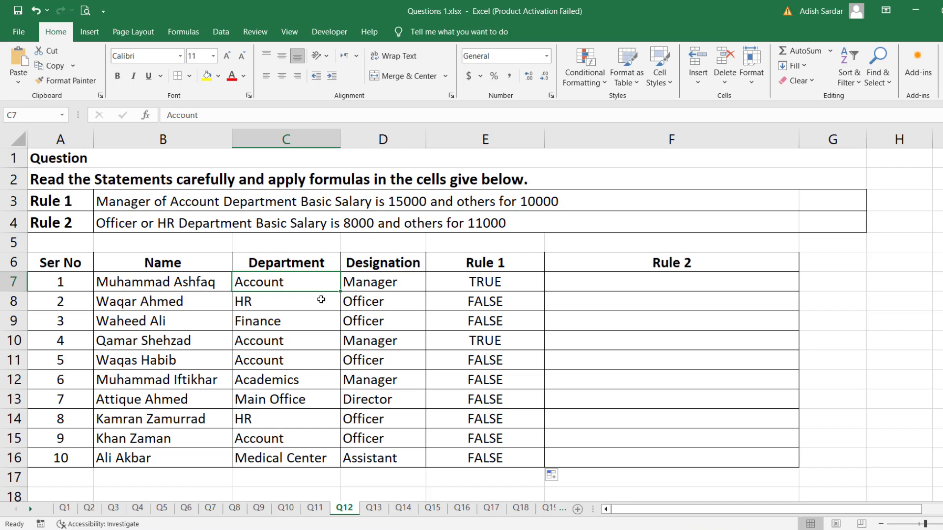
{"action": "double_click", "coordinate": [482, 283]}
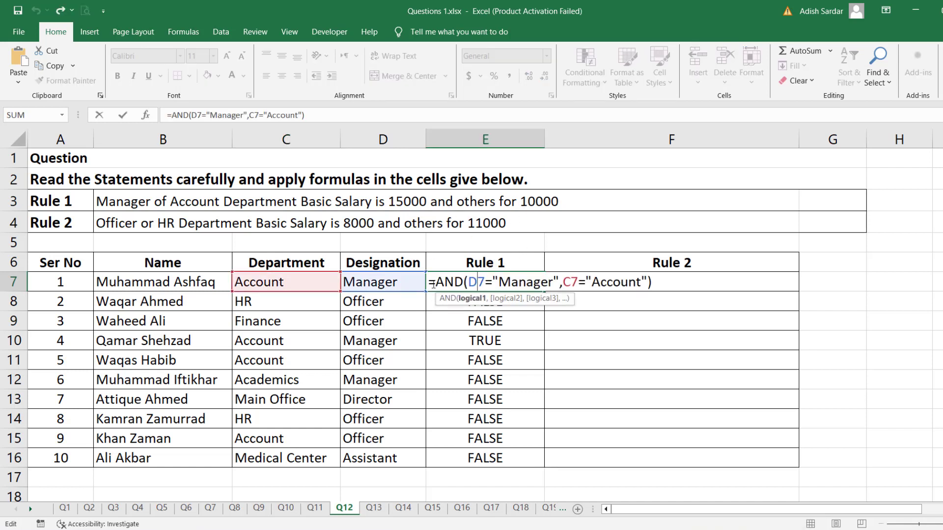
{"action": "left_click", "coordinate": [438, 283]}
{"action": "type", "text": "if"}
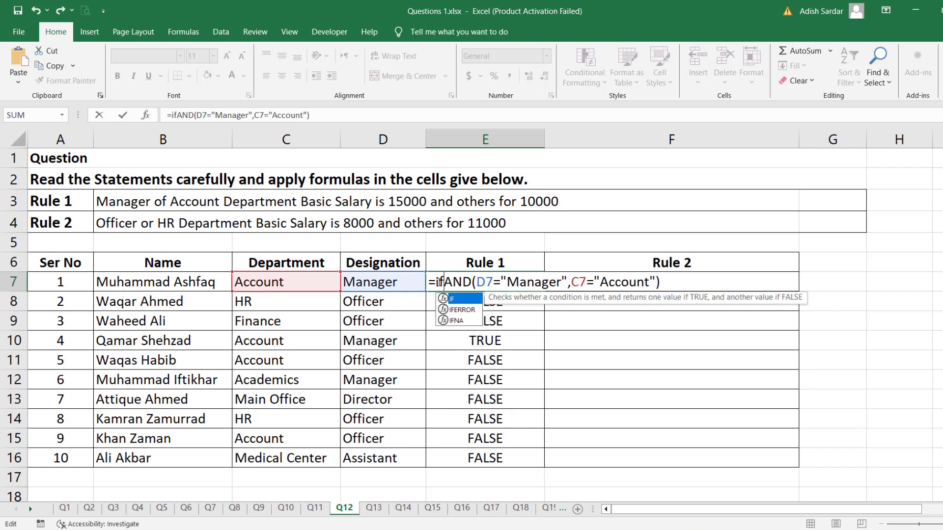
{"action": "type", "text": "("}
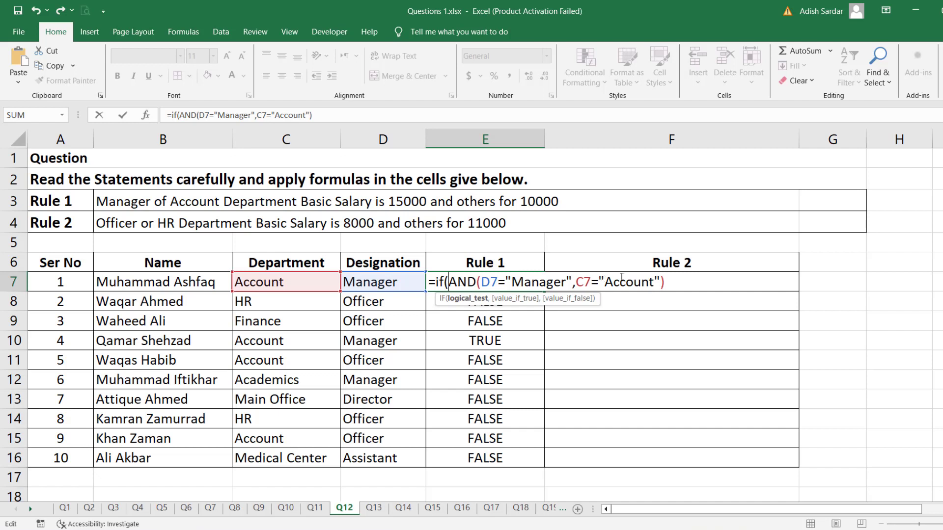
{"action": "left_click", "coordinate": [671, 282]}
{"action": "type", "text": ",15"}
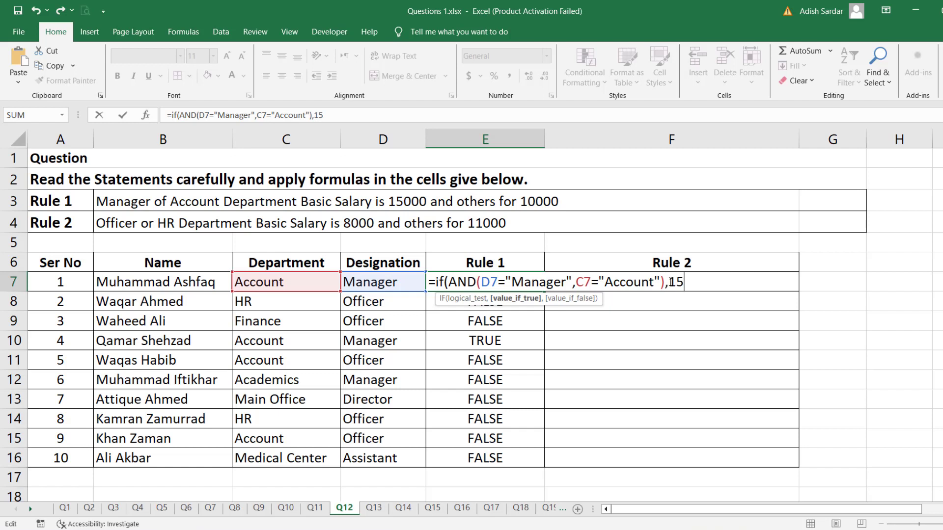
{"action": "type", "text": "000,"}
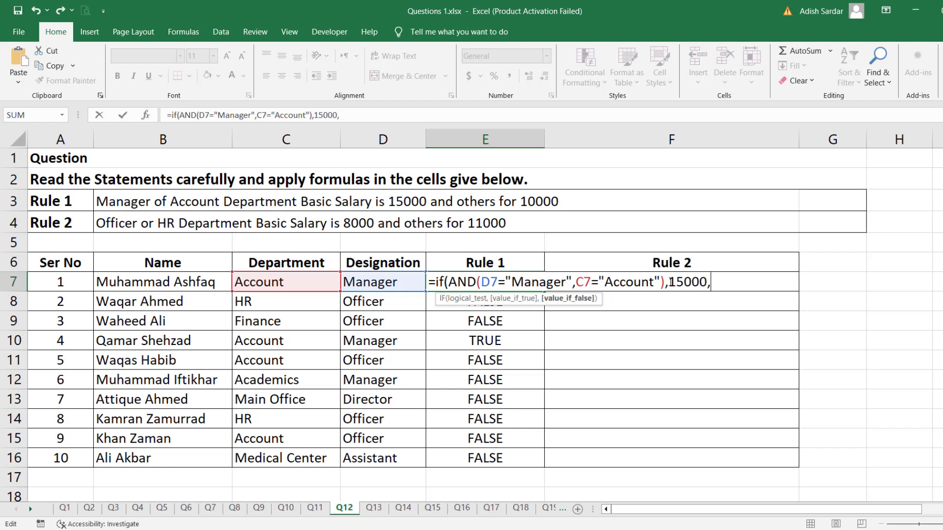
{"action": "type", "text": "10000"}
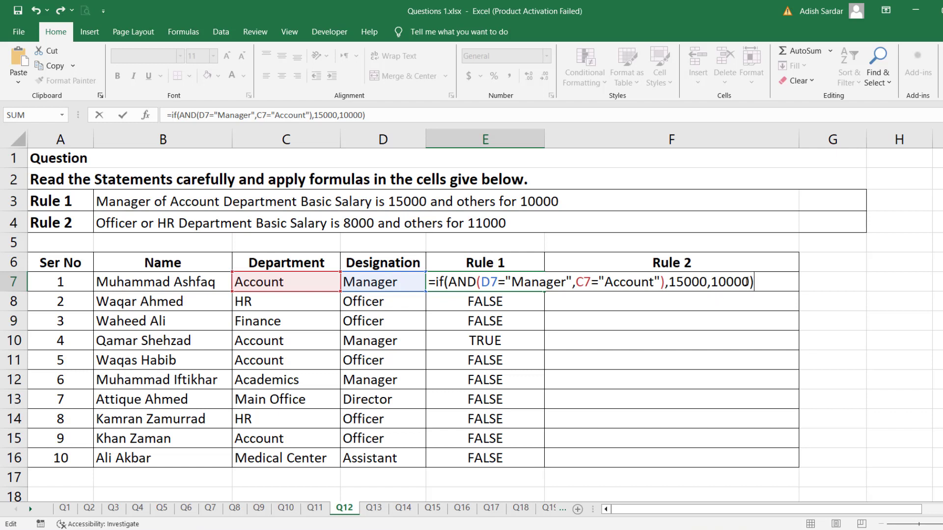
{"action": "key", "text": "ctrl+Return"}
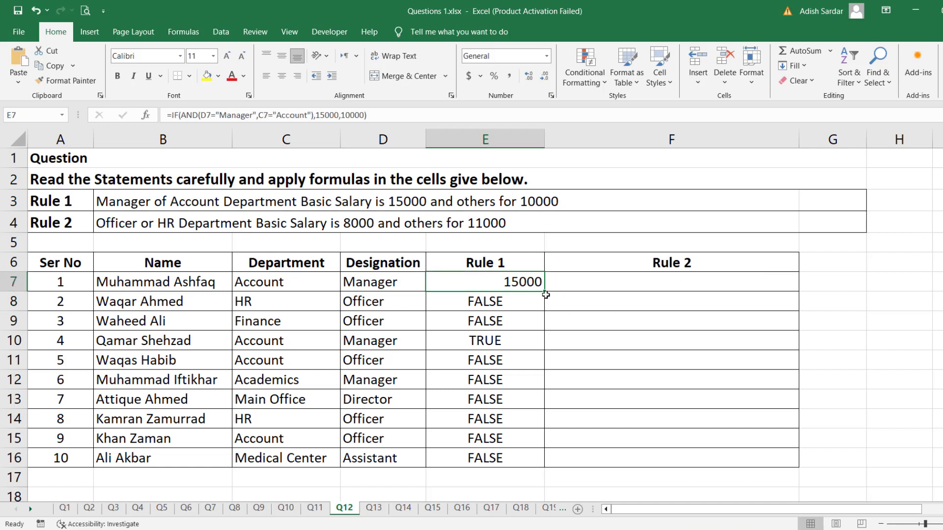
Step: Fill the IF formula from E7 down the Rule 1 column to row 16 and center the results
{"action": "double_click", "coordinate": [546, 290]}
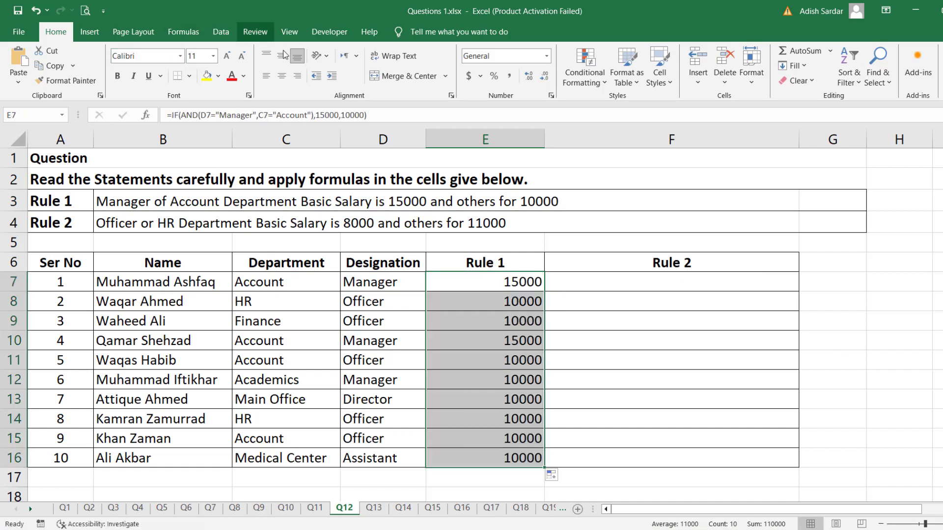
{"action": "left_click", "coordinate": [282, 75]}
{"action": "left_click", "coordinate": [644, 342]}
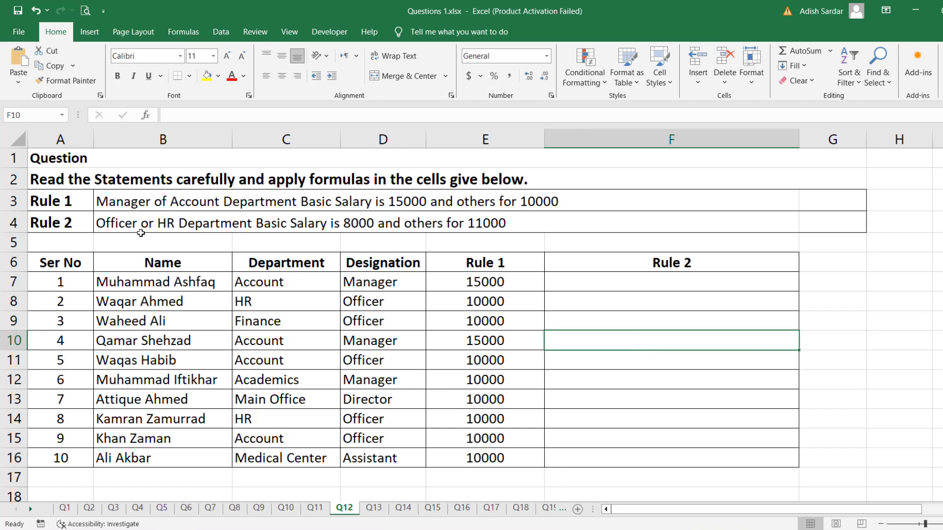
Step: Begin an OR formula in F7 under Rule 2 with the first condition D7="Officer"
{"action": "left_click", "coordinate": [633, 286]}
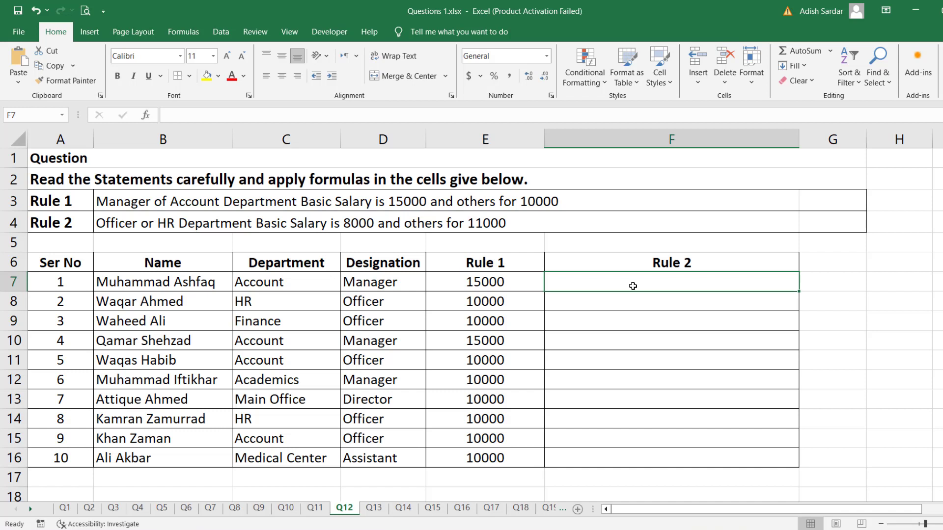
{"action": "type", "text": "=or"}
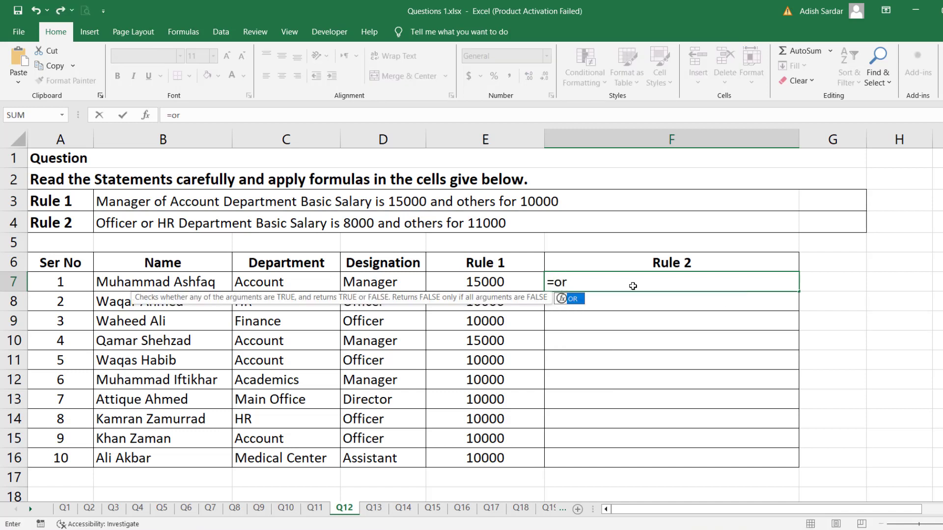
{"action": "type", "text": "("}
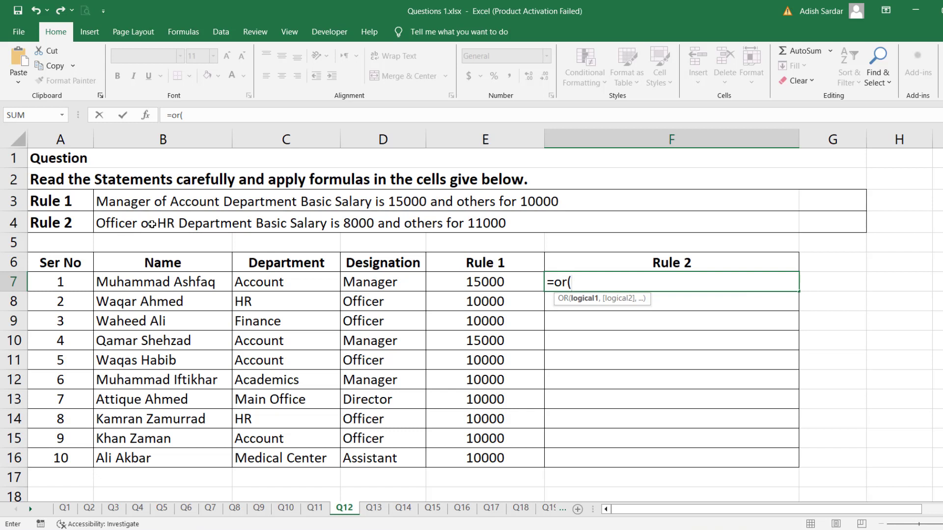
{"action": "left_click", "coordinate": [392, 282]}
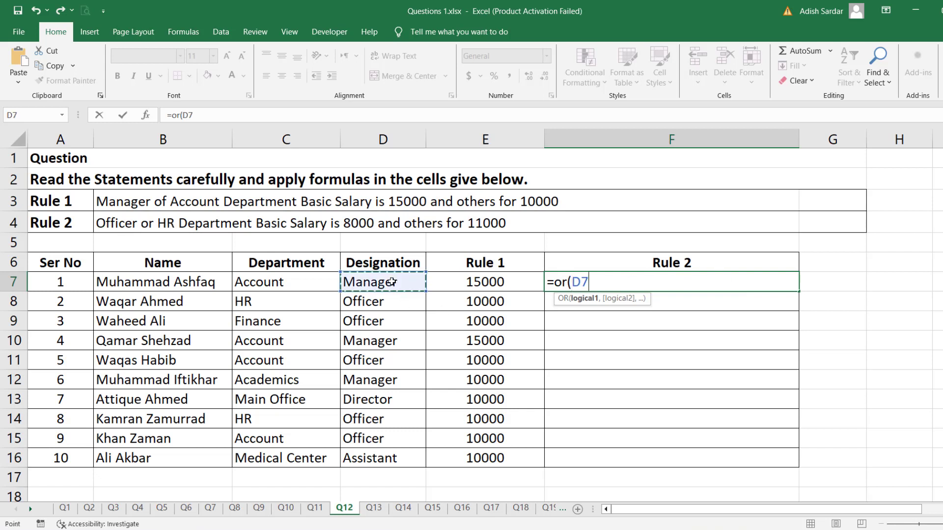
{"action": "type", "text": "="}
{"action": "type", "text": "\"Offi"}
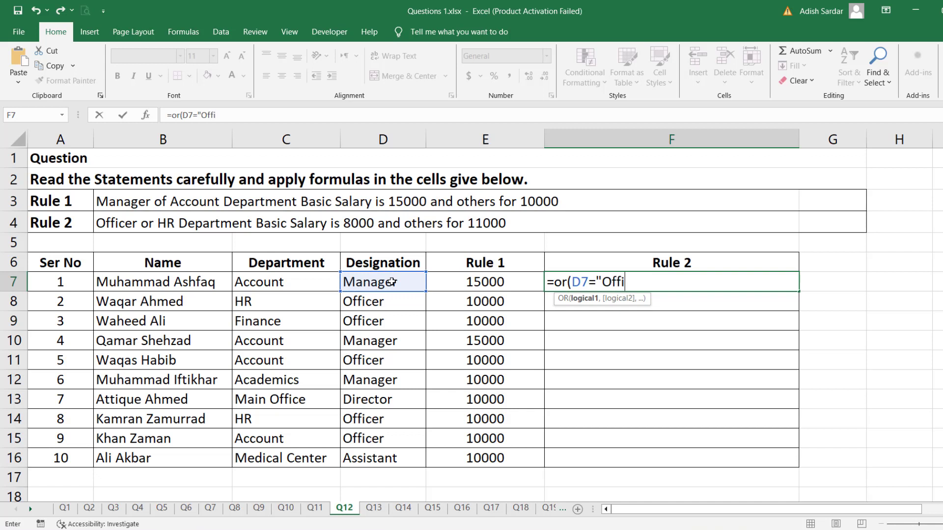
{"action": "type", "text": "cer\","}
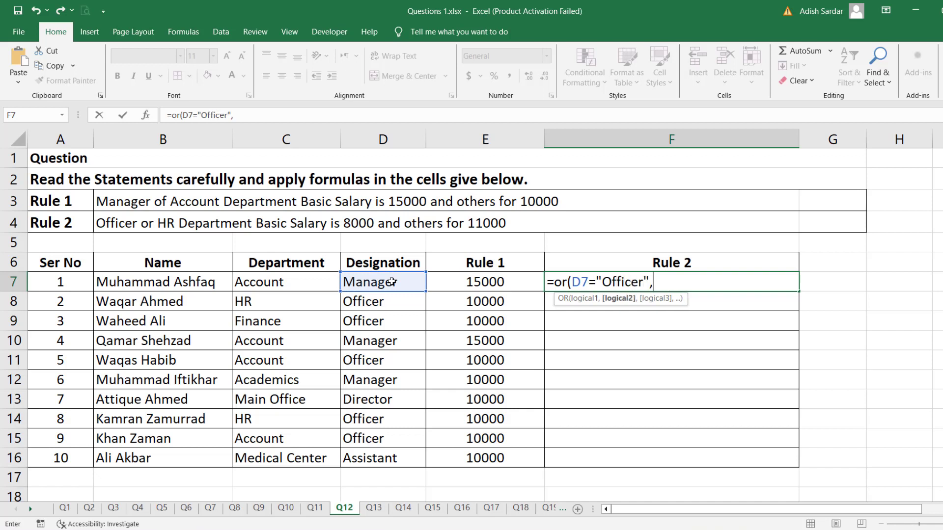
Step: Complete the OR formula in F7 with the condition C7="HR" and fill it down the Rule 2 column to row 16
{"action": "left_click", "coordinate": [282, 283]}
{"action": "type", "text": "="}
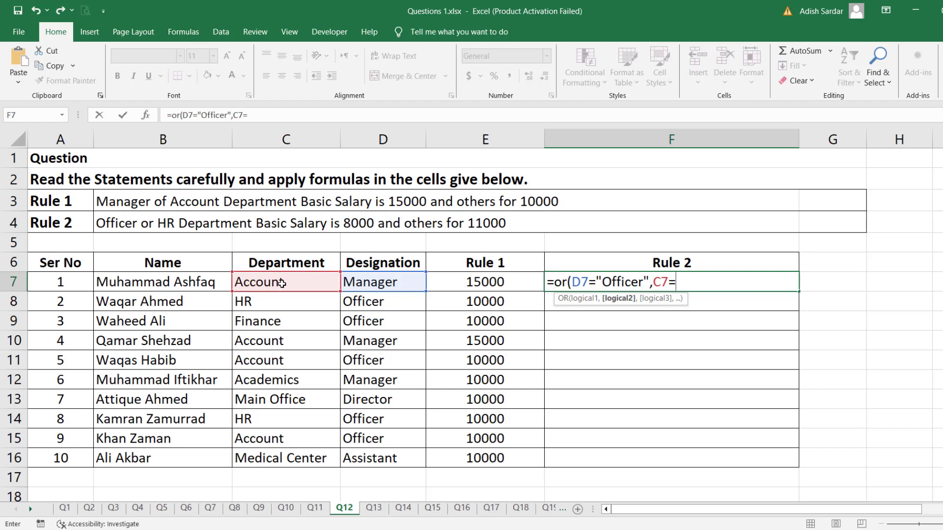
{"action": "type", "text": "\"HR\")"}
{"action": "key", "text": "Return"}
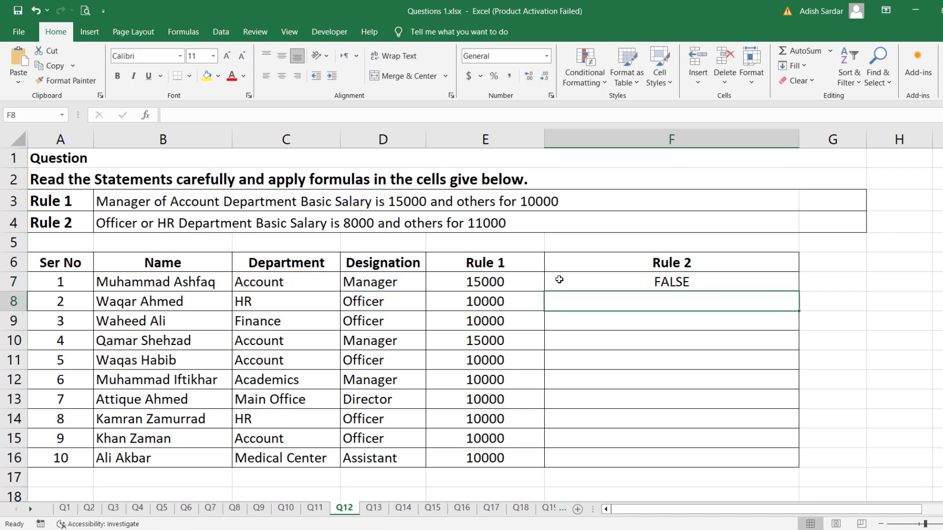
{"action": "left_click", "coordinate": [748, 280]}
{"action": "double_click", "coordinate": [799, 292]}
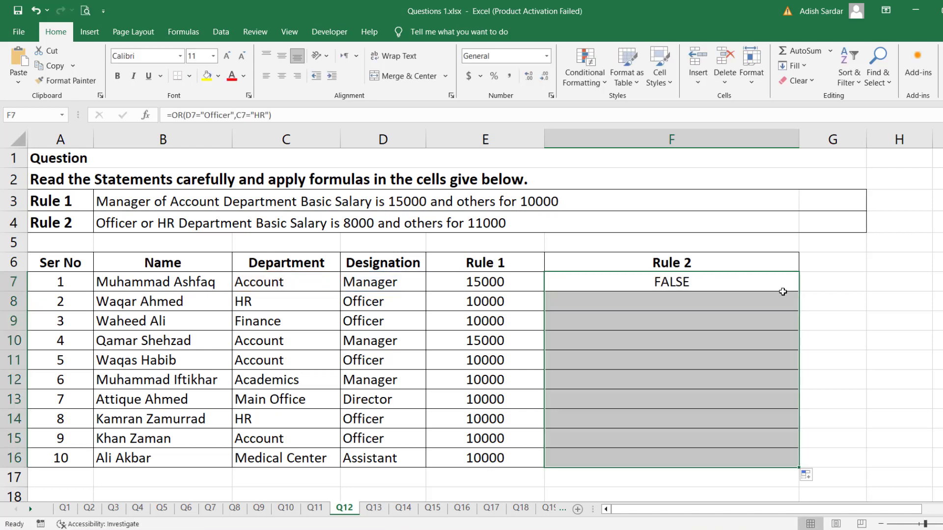
Step: Check the Rule 2 results against the departments and designations in rows 7 to 9
{"action": "left_click", "coordinate": [285, 283]}
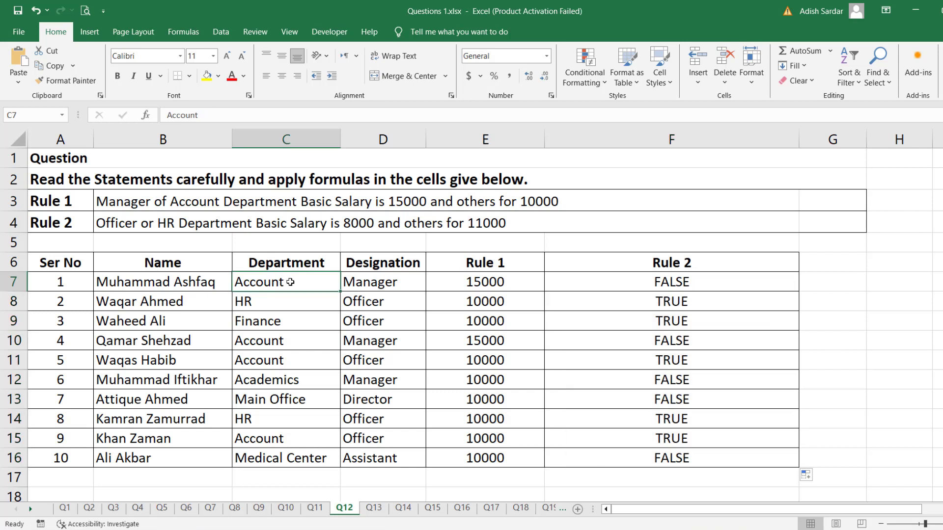
{"action": "left_click", "coordinate": [372, 282]}
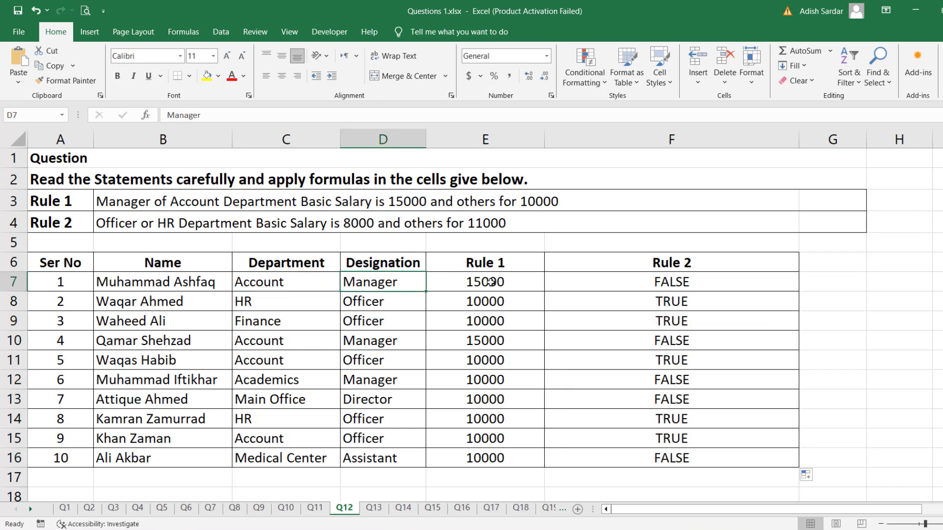
{"action": "left_click", "coordinate": [658, 281]}
{"action": "left_click", "coordinate": [263, 307]}
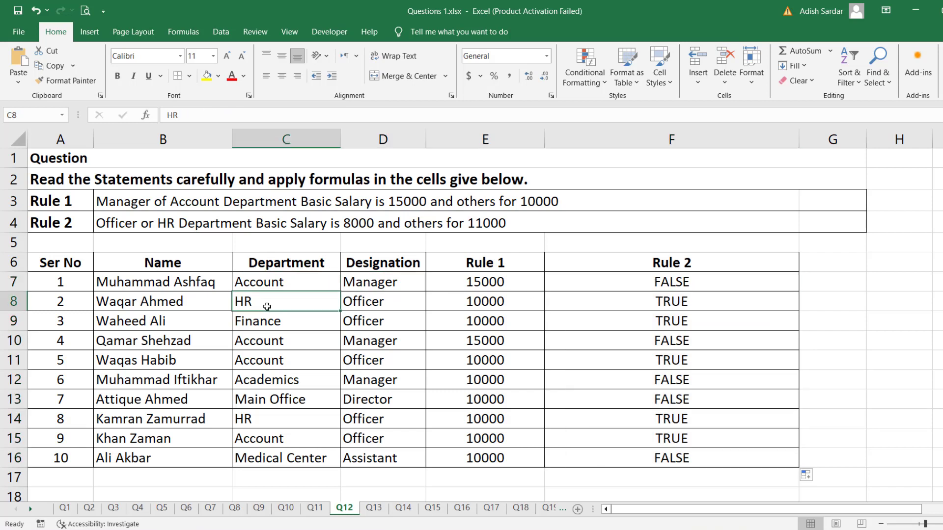
{"action": "left_click", "coordinate": [368, 304]}
{"action": "left_click", "coordinate": [301, 322]}
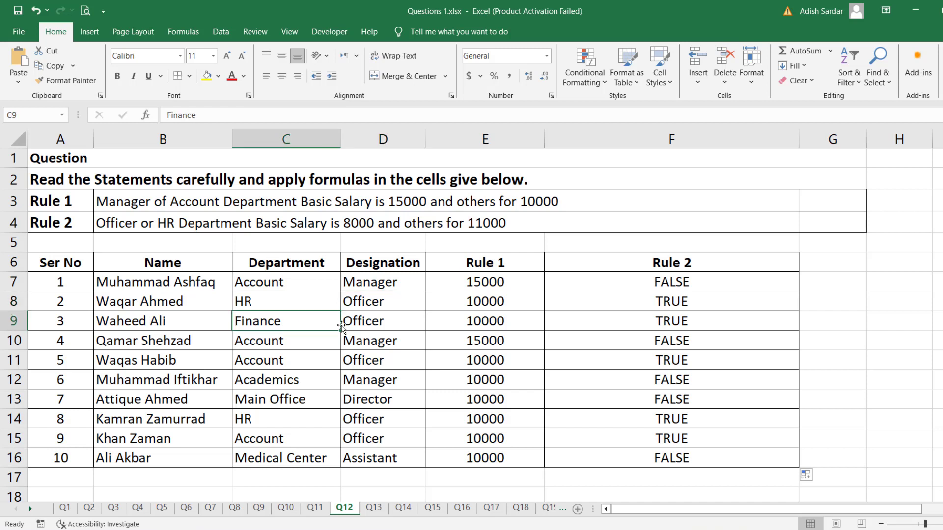
{"action": "left_click", "coordinate": [381, 324]}
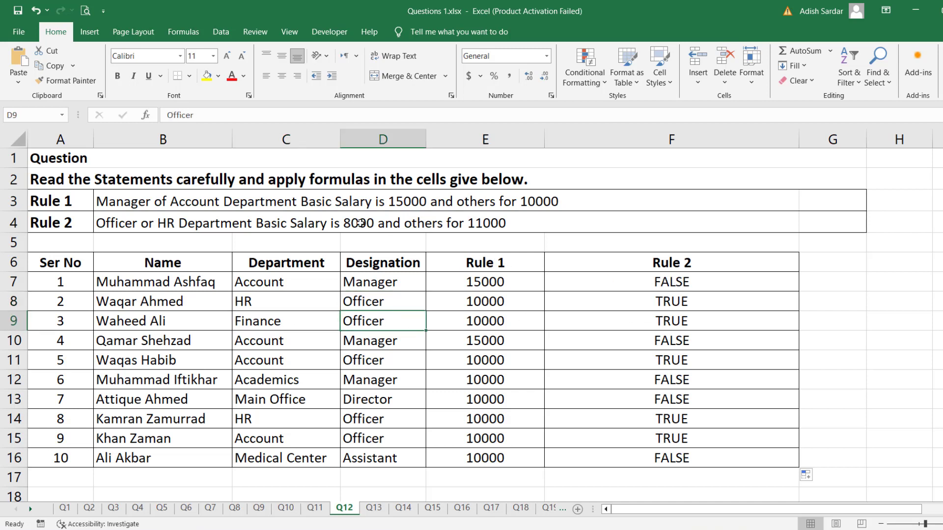
Step: Wrap the OR test in F7 in an IF that returns 8000 when true and 11000 otherwise
{"action": "double_click", "coordinate": [653, 287]}
{"action": "left_click", "coordinate": [555, 281]}
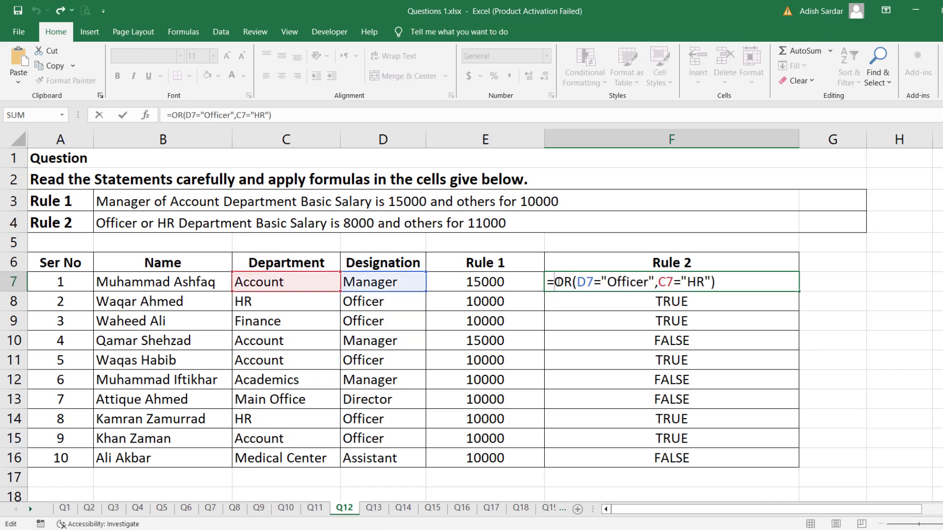
{"action": "type", "text": "if"}
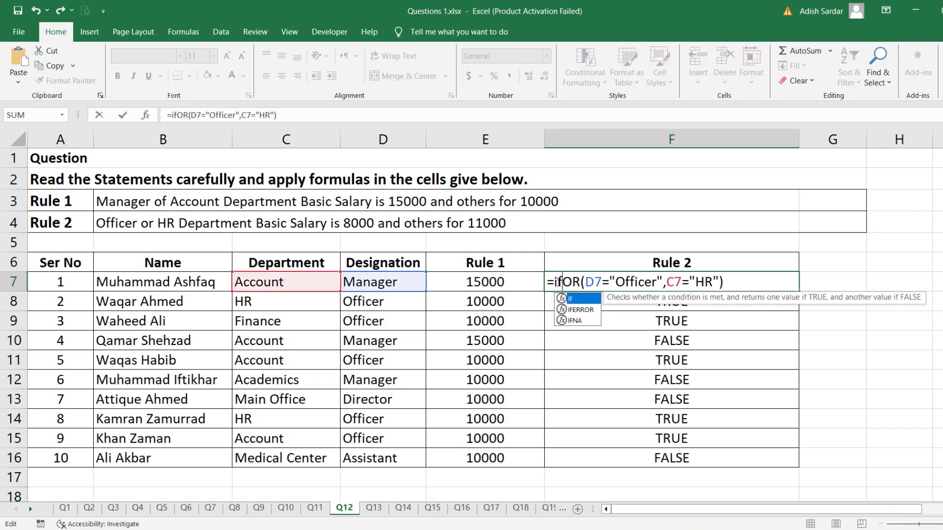
{"action": "type", "text": "("}
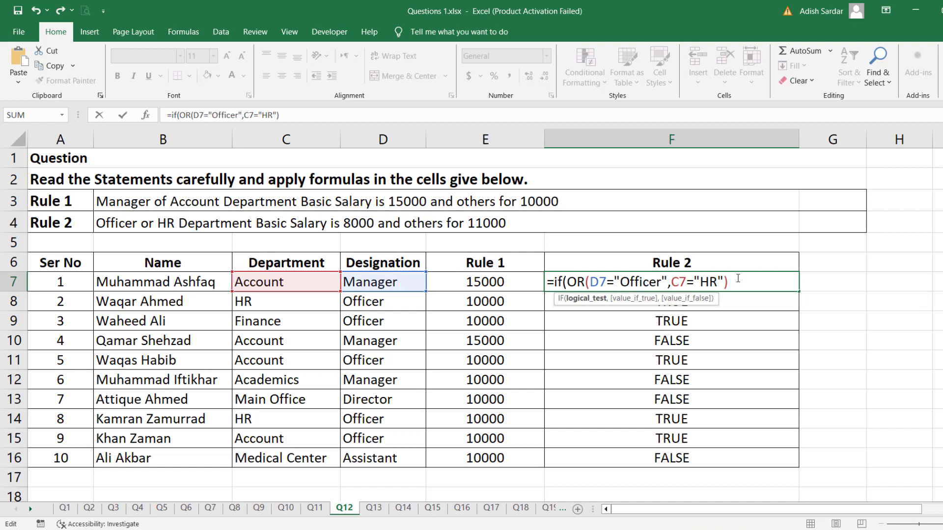
{"action": "type", "text": ","}
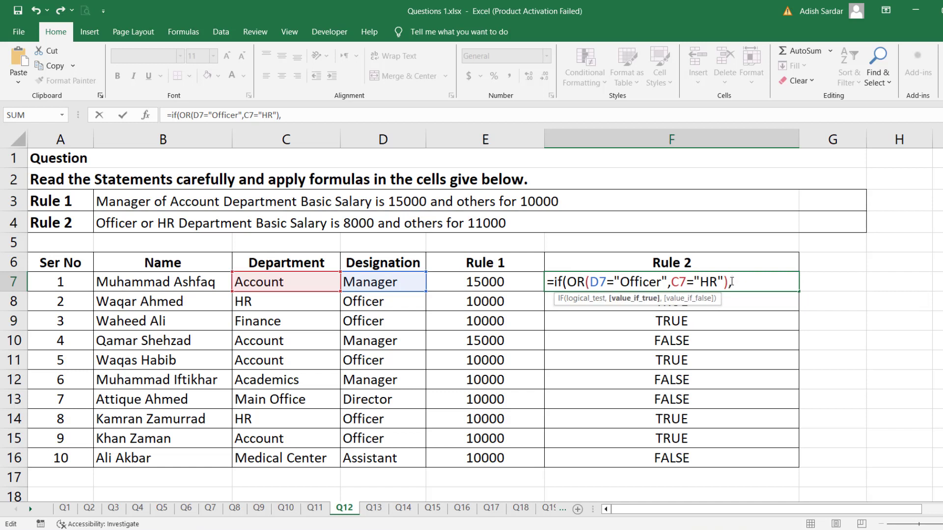
{"action": "type", "text": "8000,"}
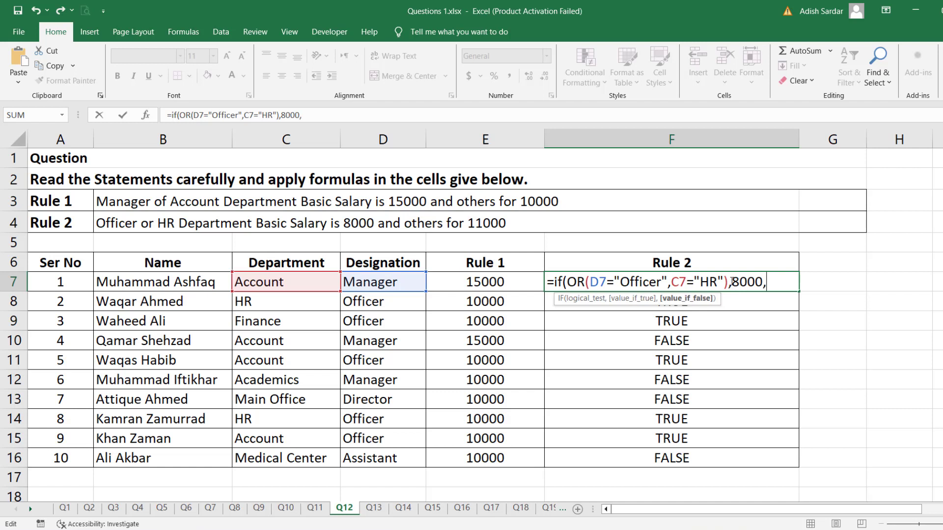
{"action": "type", "text": "11000"}
{"action": "key", "text": "Return"}
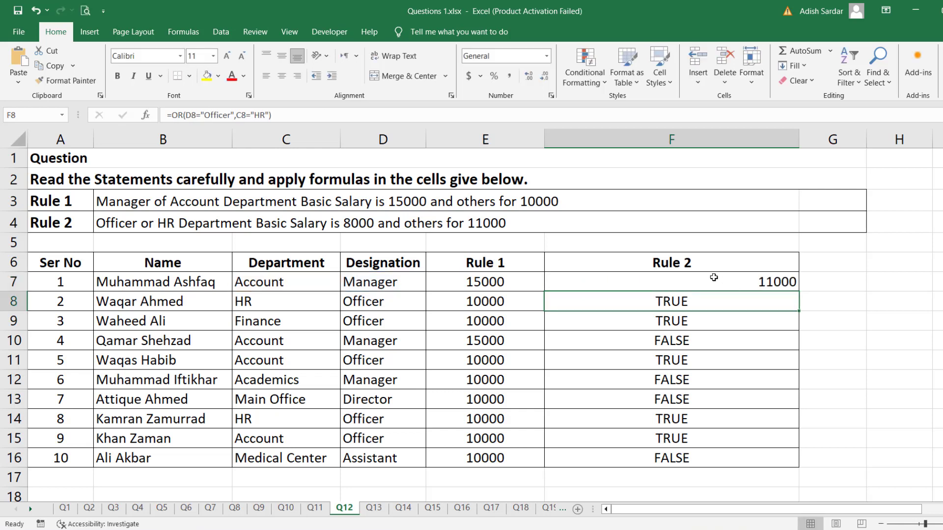
Step: Fill the IF formula from F7 down the Rule 2 column to row 16 and center the results
{"action": "left_click", "coordinate": [776, 287]}
{"action": "double_click", "coordinate": [798, 292]}
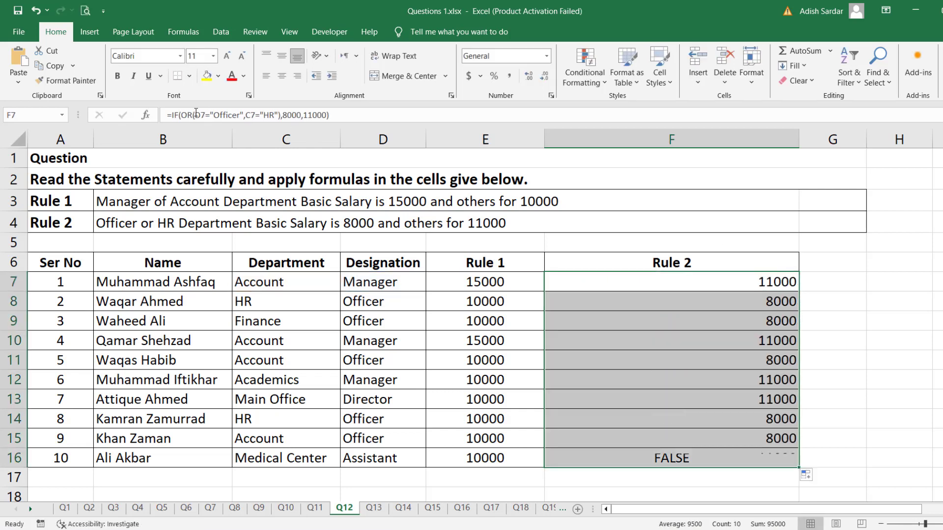
{"action": "left_click", "coordinate": [279, 80]}
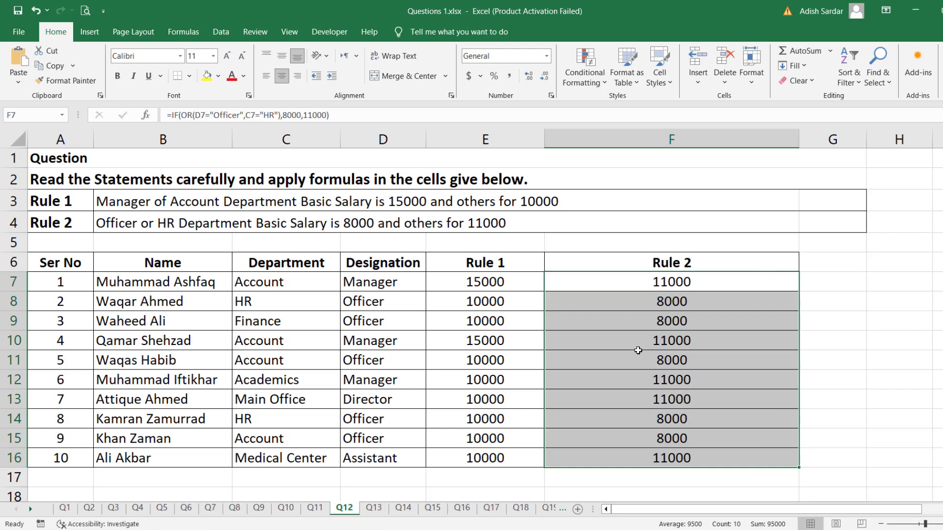
Step: Open sheet Q13 and examine the Q 1 button shape that should jump to sheet Q1
{"action": "left_click", "coordinate": [374, 509]}
{"action": "scroll", "coordinate": [356, 373], "scroll_direction": "up", "scroll_amount": 2, "text": "ctrl"}
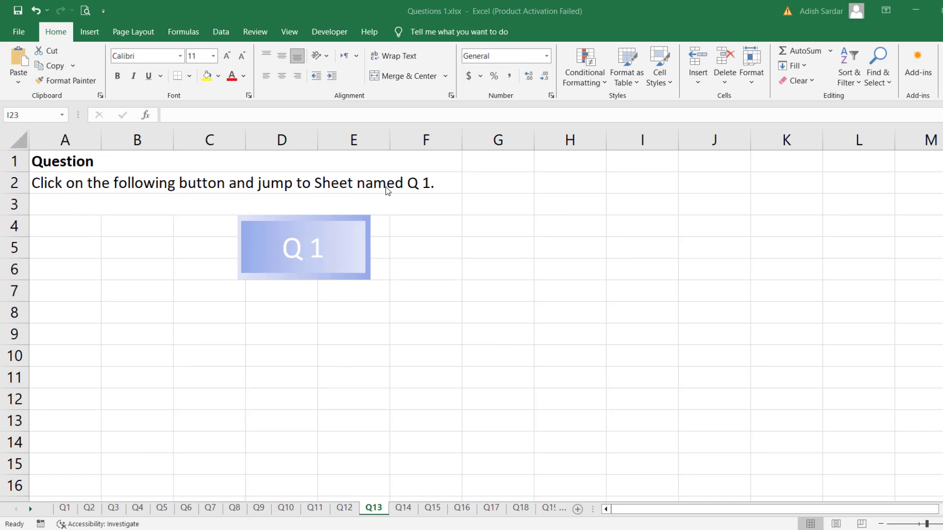
{"action": "left_click", "coordinate": [330, 256], "text": "ctrl"}
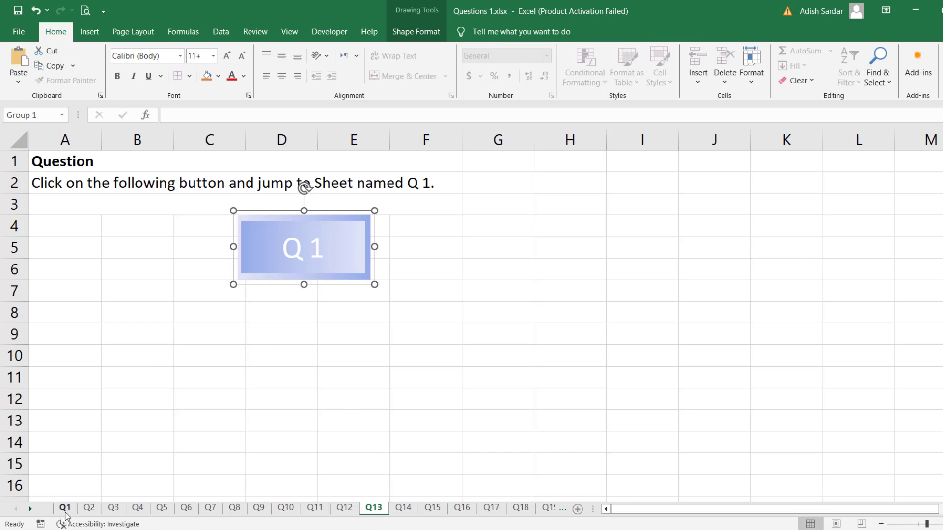
{"action": "left_click", "coordinate": [399, 356]}
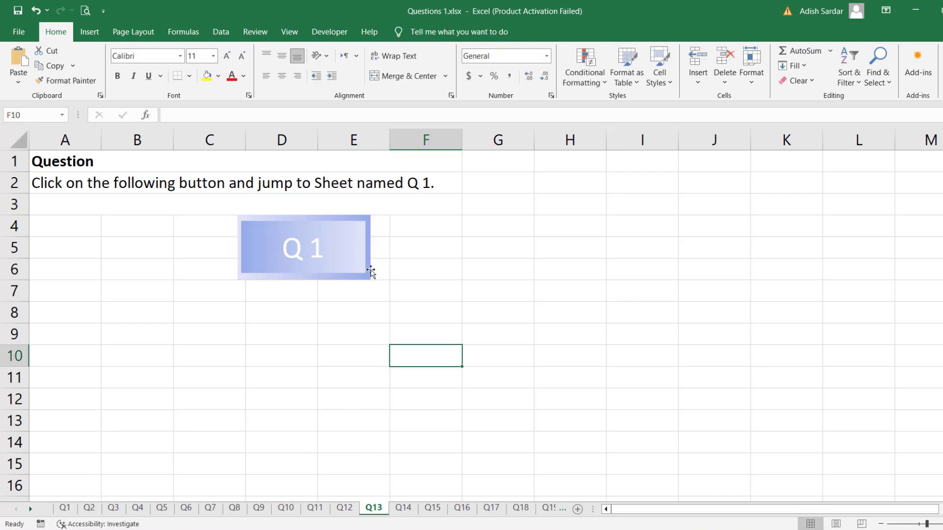
Step: Select the Q 1 button shape on sheet Q13
{"action": "left_click", "coordinate": [329, 270], "text": "ctrl"}
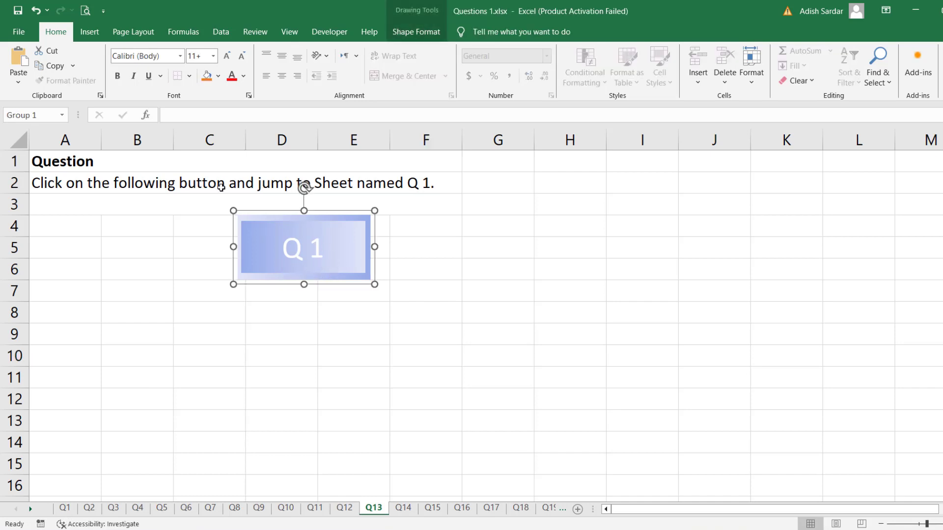
{"action": "left_click", "coordinate": [89, 31]}
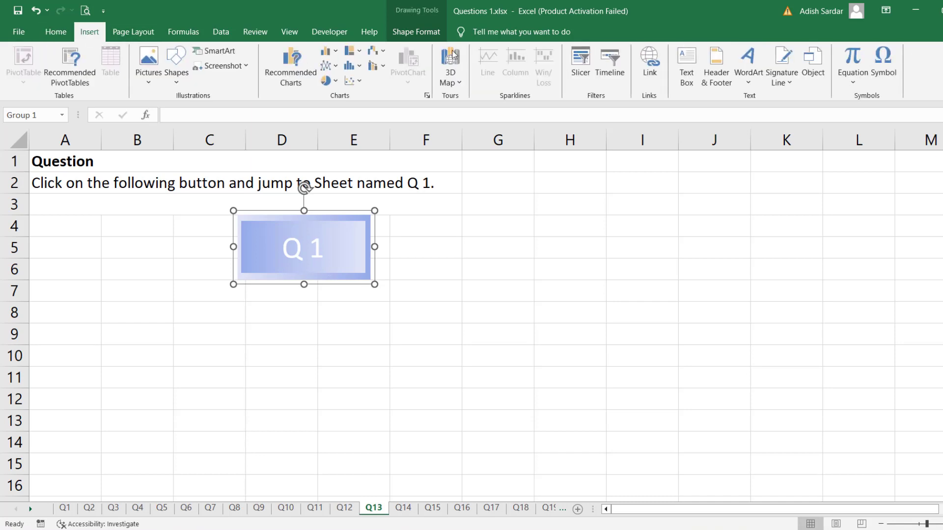
{"action": "left_click", "coordinate": [648, 64]}
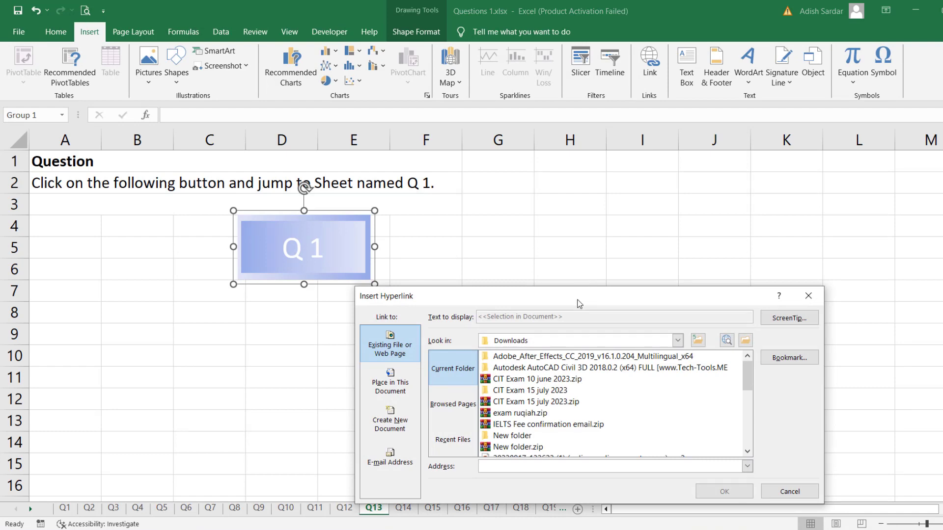
{"action": "left_click_drag", "start_coordinate": [579, 303], "coordinate": [616, 187]}
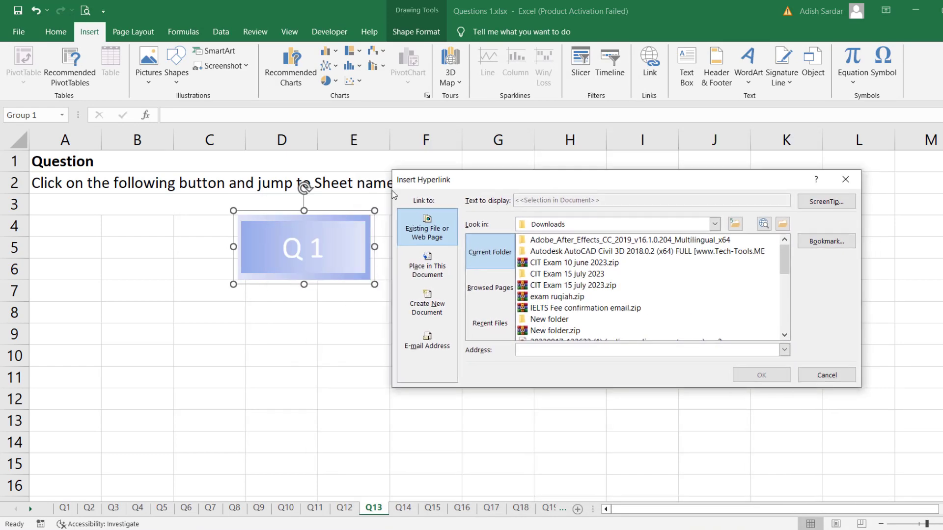
{"action": "left_click", "coordinate": [846, 180]}
Step: Insert a hyperlink on the Q 1 button shape that leads to cell A1 of sheet Q1 in this document
{"action": "key", "text": "ctrl+k"}
{"action": "left_click_drag", "start_coordinate": [623, 175], "coordinate": [664, 149]}
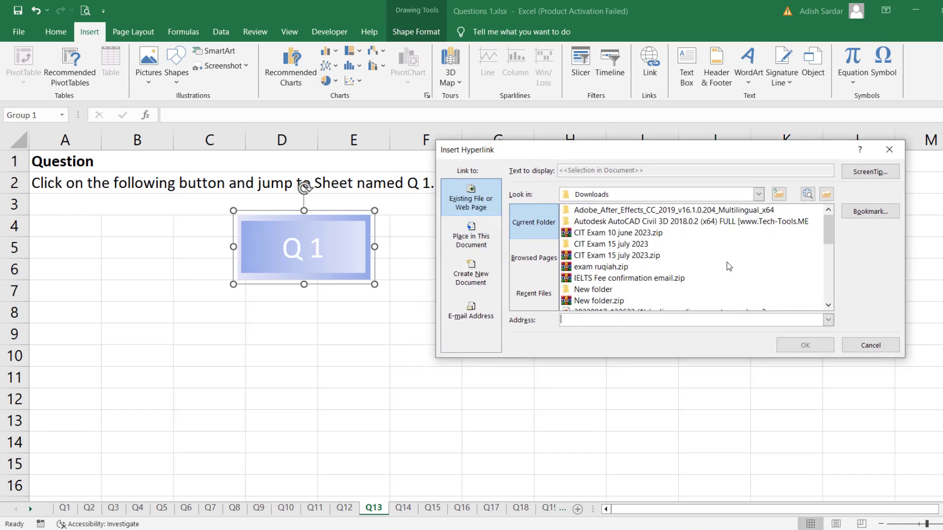
{"action": "left_click", "coordinate": [459, 243]}
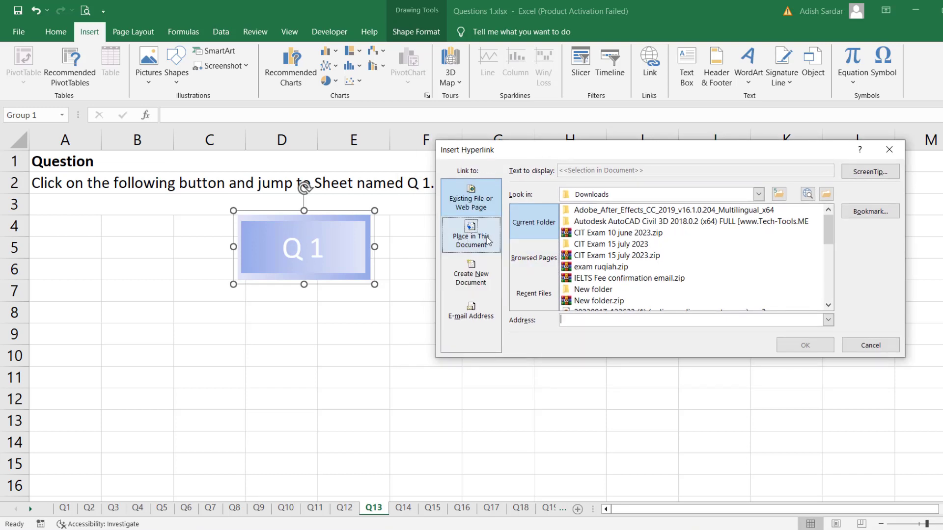
{"action": "left_click", "coordinate": [474, 240]}
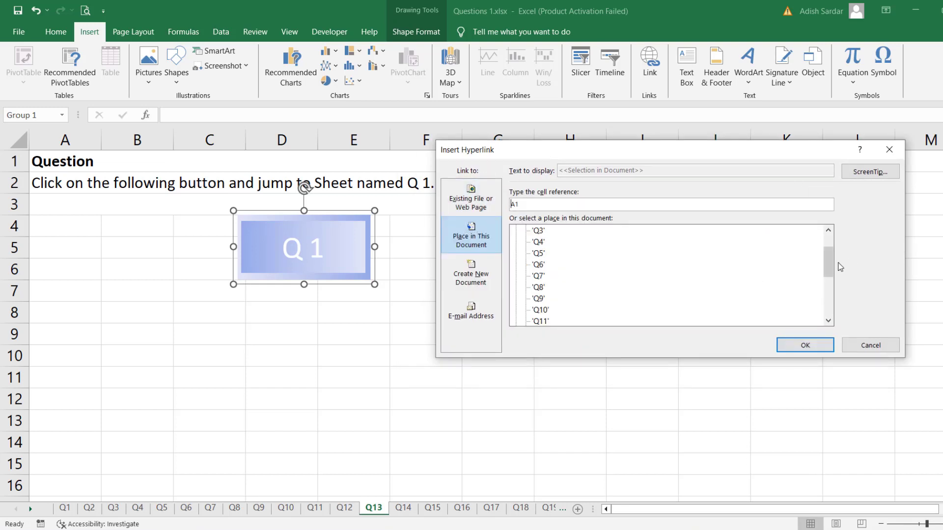
{"action": "left_click_drag", "start_coordinate": [829, 265], "coordinate": [754, 244]}
{"action": "left_click", "coordinate": [539, 247]}
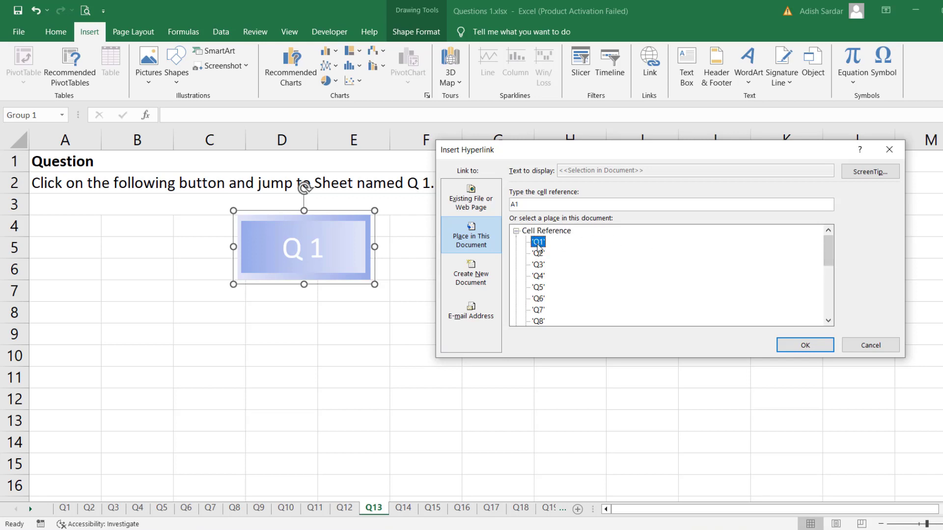
{"action": "left_click", "coordinate": [806, 344]}
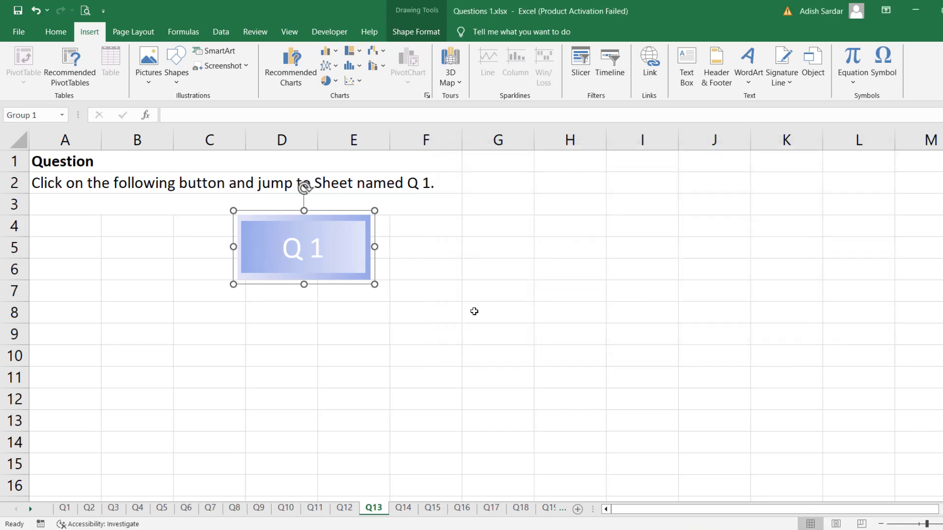
Step: Deselect the shape, test the Q 1 button's link, and return to sheet Q13
{"action": "left_click", "coordinate": [434, 359]}
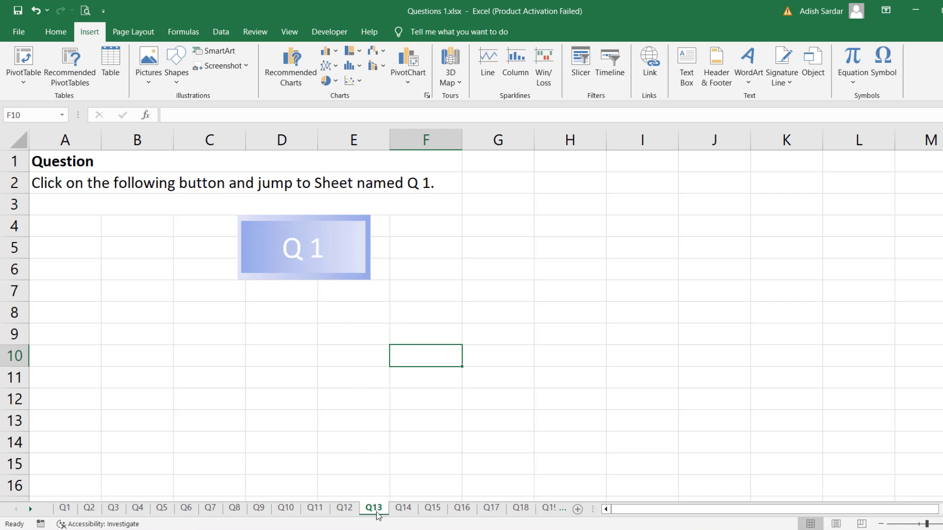
{"action": "left_click", "coordinate": [317, 263]}
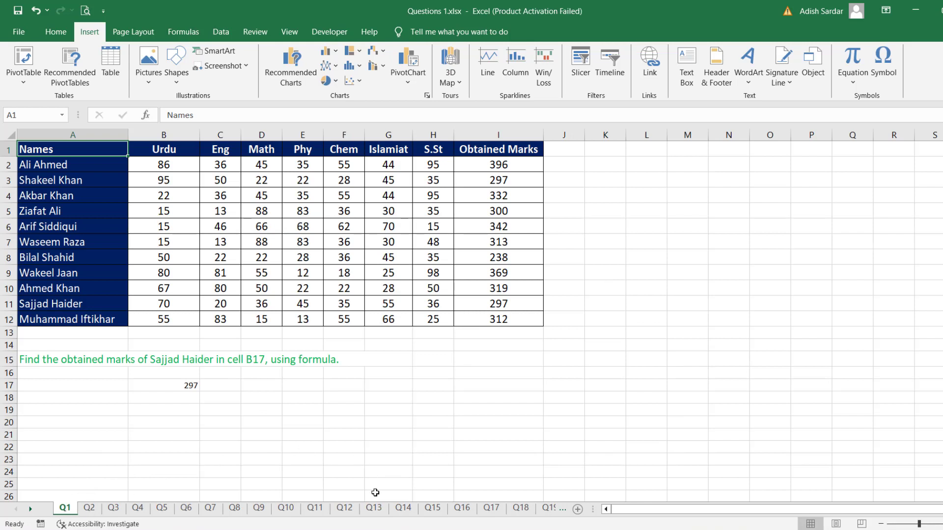
{"action": "left_click", "coordinate": [374, 510]}
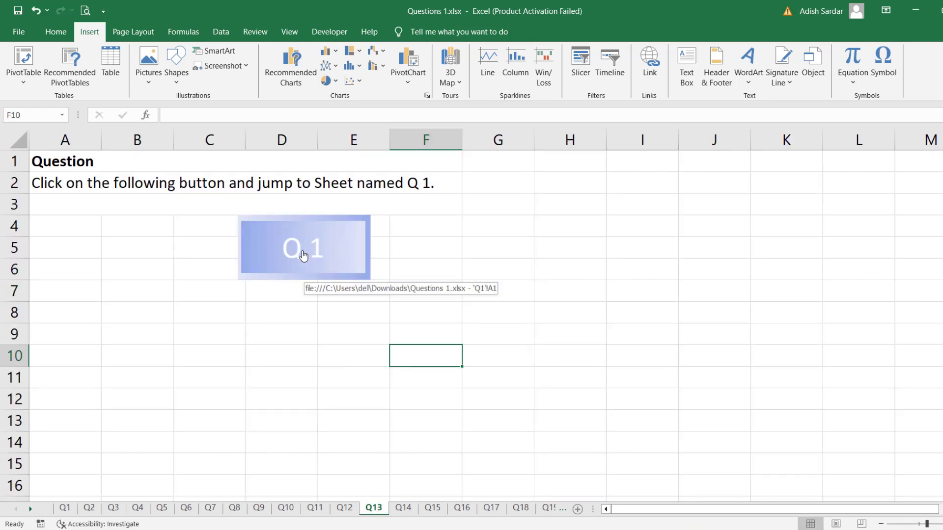
Step: Open sheet Q14 and examine the attendance records and the empty total rows for present, absent, leave and off days
{"action": "left_click", "coordinate": [402, 508]}
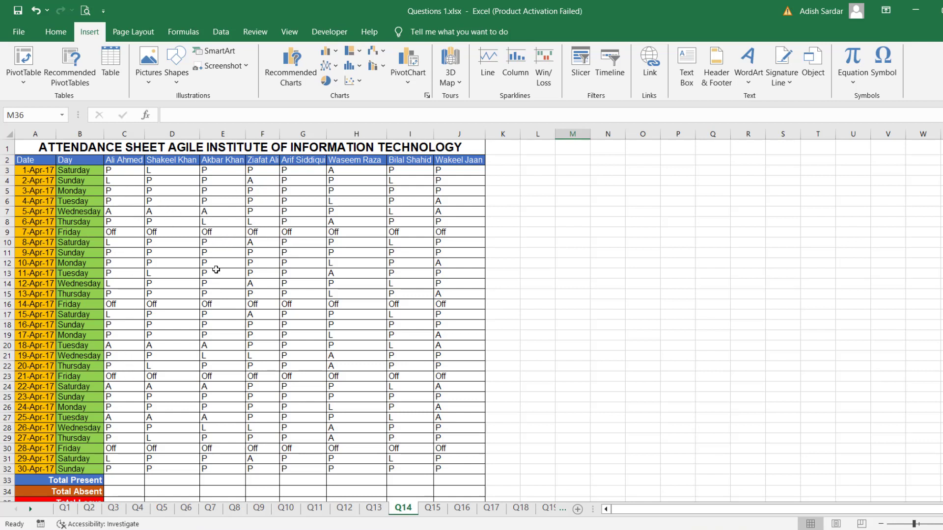
{"action": "scroll", "coordinate": [212, 323], "scroll_direction": "down", "scroll_amount": 2}
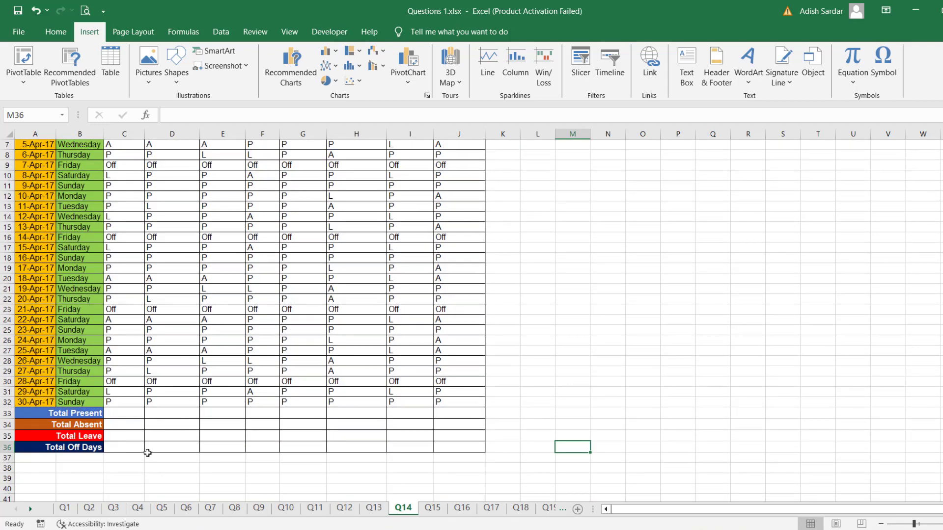
{"action": "scroll", "coordinate": [152, 449], "scroll_direction": "up", "scroll_amount": 3, "text": "ctrl"}
{"action": "scroll", "coordinate": [197, 418], "scroll_direction": "down", "scroll_amount": 2}
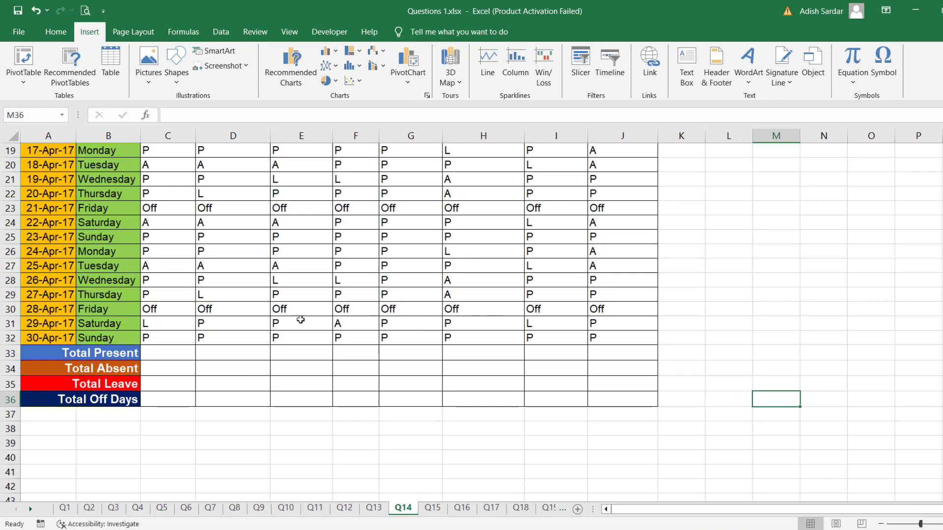
{"action": "scroll", "coordinate": [303, 315], "scroll_direction": "up", "scroll_amount": 6}
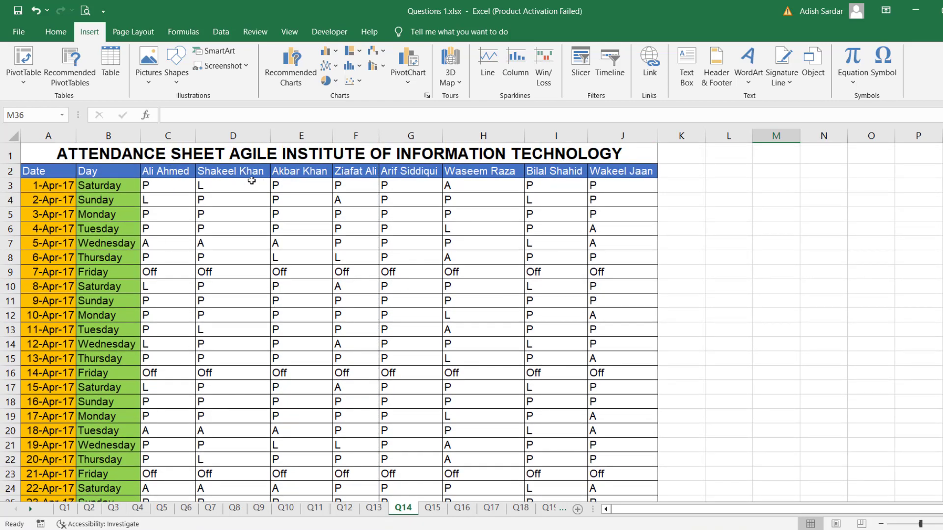
{"action": "scroll", "coordinate": [269, 337], "scroll_direction": "down", "scroll_amount": 5}
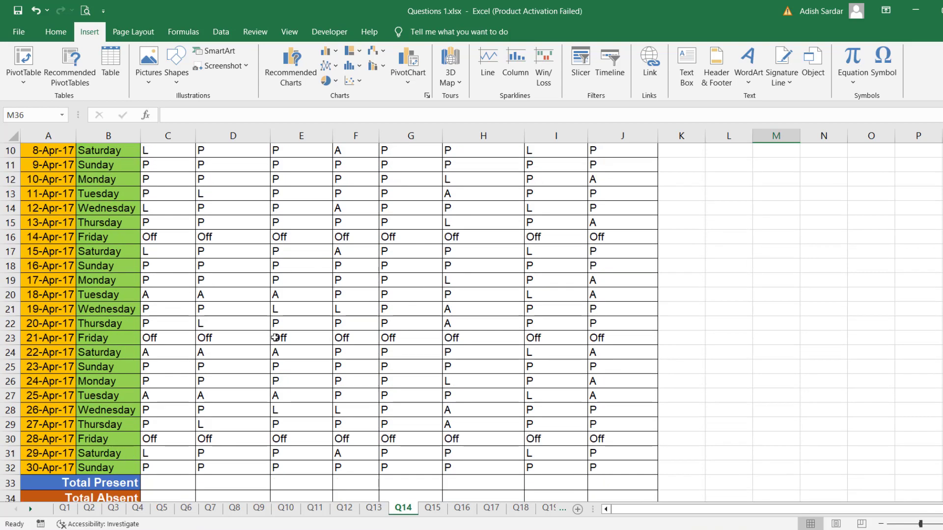
Step: Begin a COUNTIF formula in Total Present cell C33 with the range C3:C32
{"action": "left_click", "coordinate": [162, 398]}
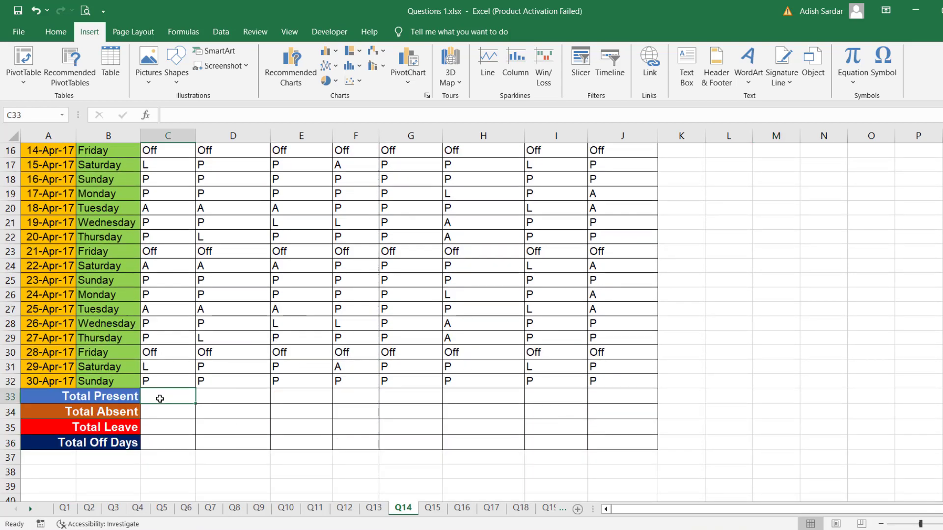
{"action": "type", "text": "="}
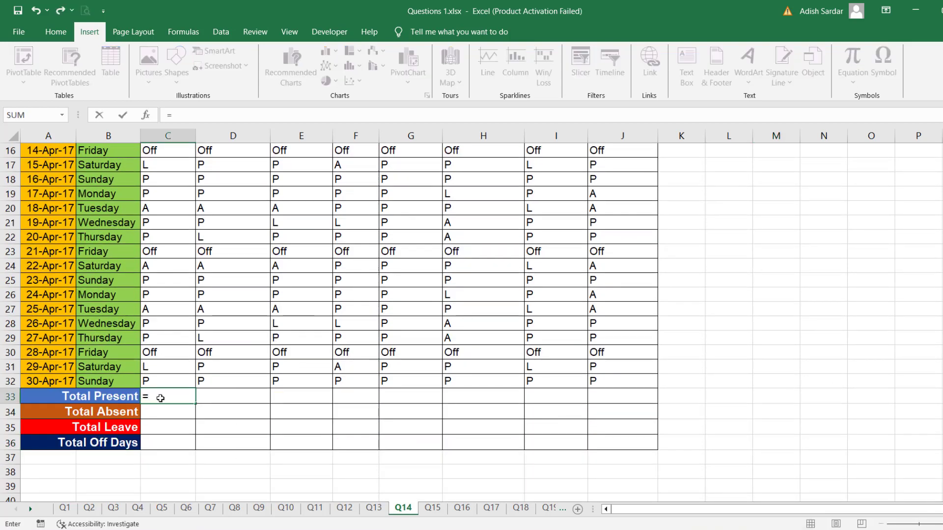
{"action": "type", "text": "coun"}
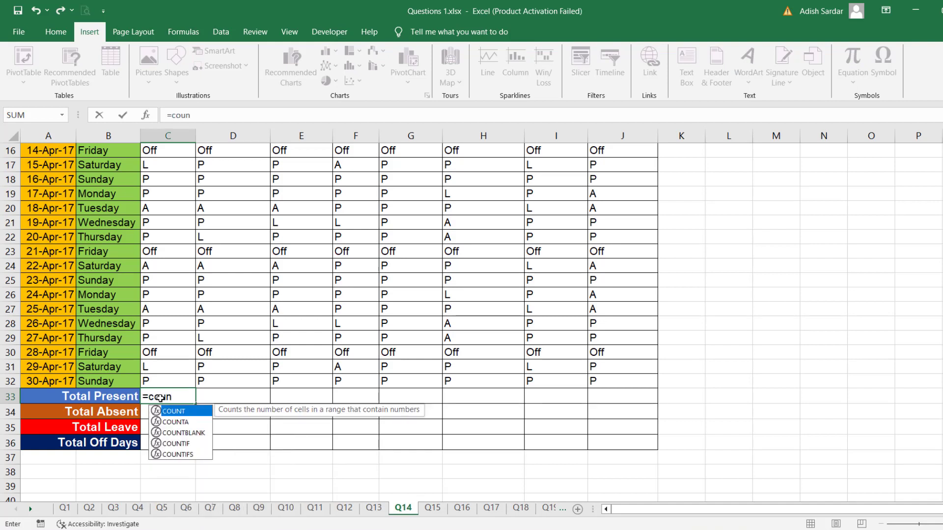
{"action": "type", "text": "tif"}
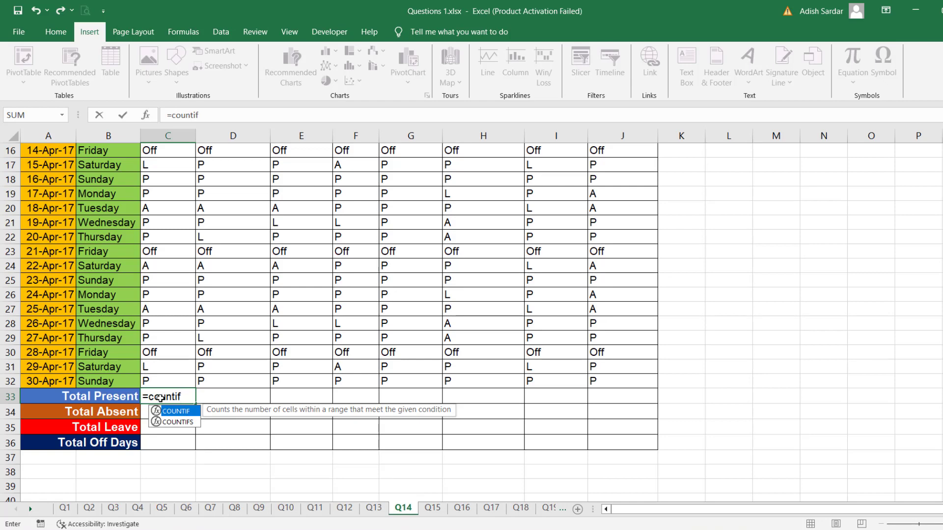
{"action": "type", "text": "("}
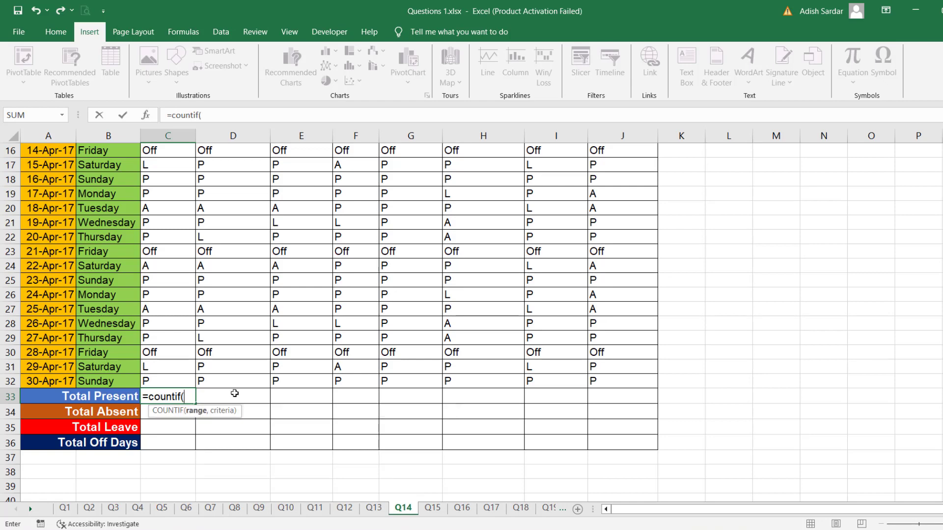
{"action": "scroll", "coordinate": [234, 393], "scroll_direction": "up", "scroll_amount": 5}
{"action": "left_click_drag", "start_coordinate": [167, 186], "coordinate": [171, 469]}
{"action": "scroll", "coordinate": [187, 250], "scroll_direction": "up", "scroll_amount": 3}
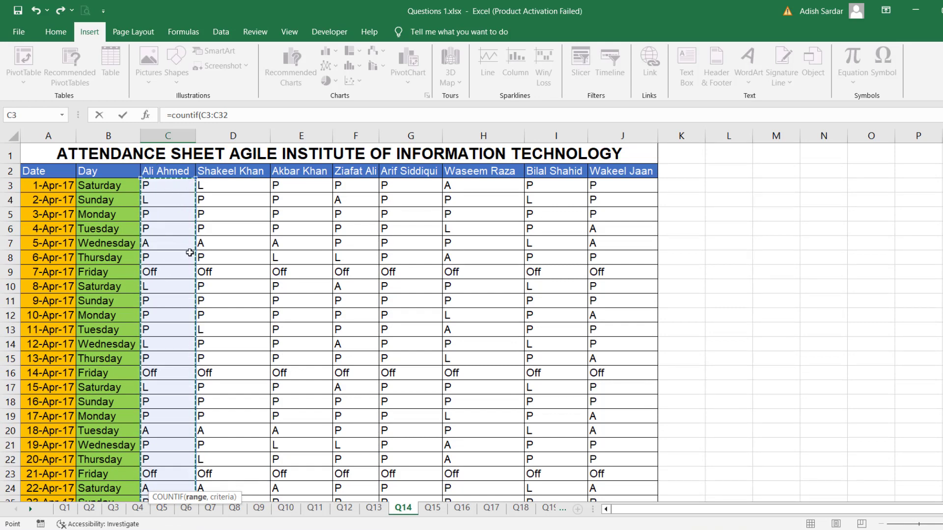
{"action": "scroll", "coordinate": [184, 244], "scroll_direction": "down", "scroll_amount": 3}
{"action": "scroll", "coordinate": [147, 235], "scroll_direction": "up", "scroll_amount": 3}
{"action": "scroll", "coordinate": [185, 214], "scroll_direction": "down", "scroll_amount": 4}
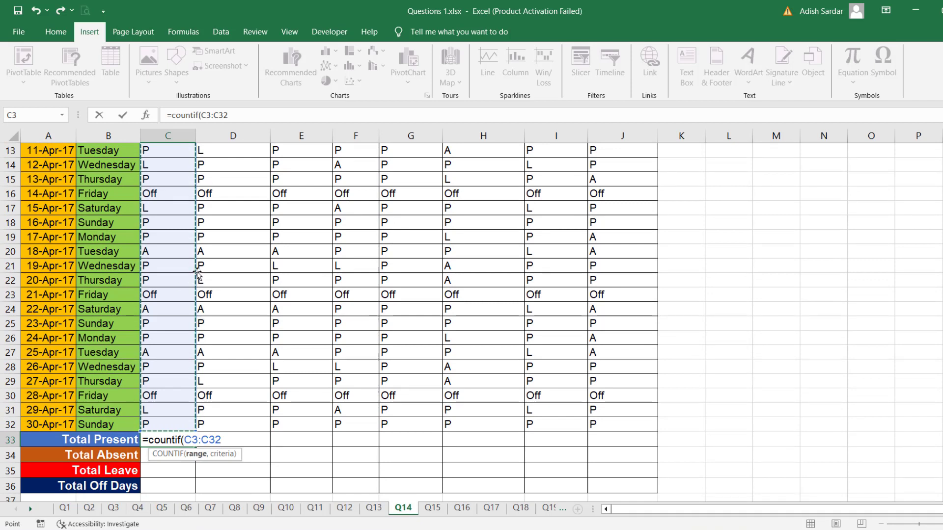
Step: Finish the C33 COUNTIF formula with the criterion "P", accept the suggested quote correction, and review the formula without editing it
{"action": "type", "text": ","}
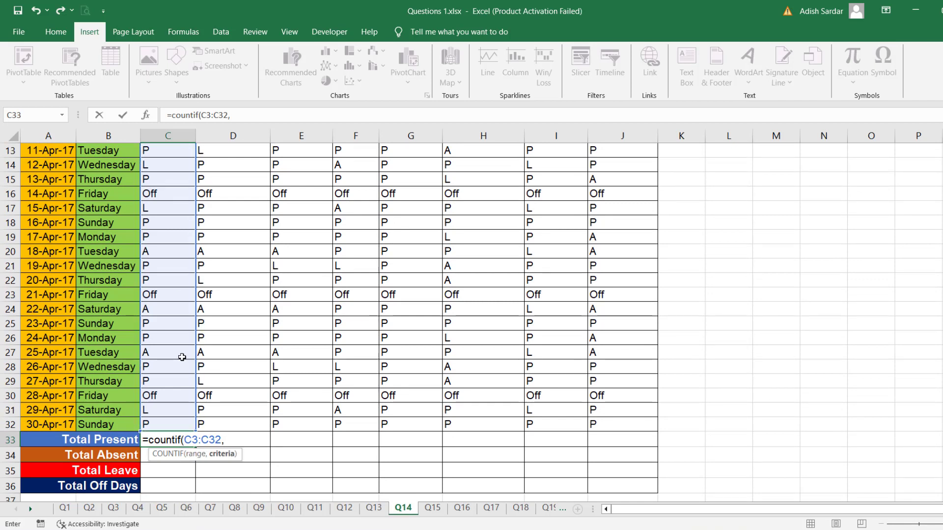
{"action": "type", "text": "\"P"}
{"action": "key", "text": "Return"}
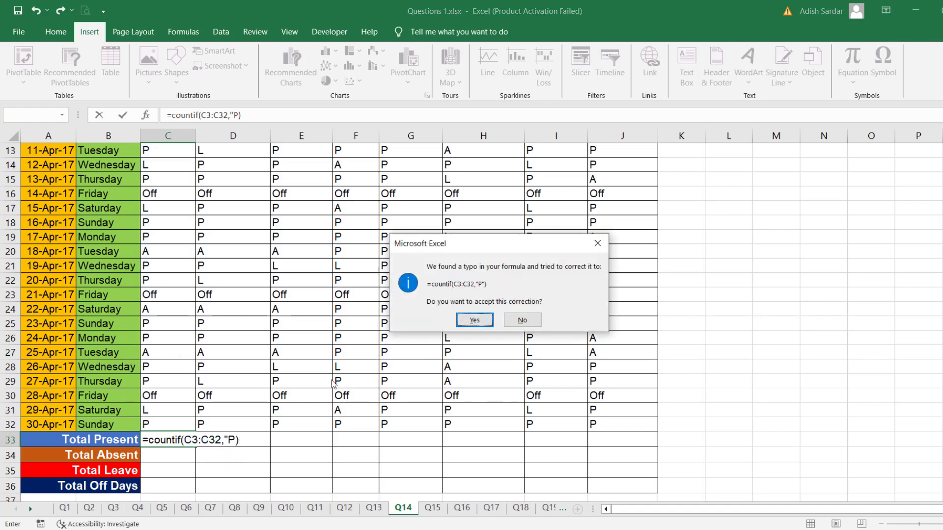
{"action": "left_click", "coordinate": [475, 321]}
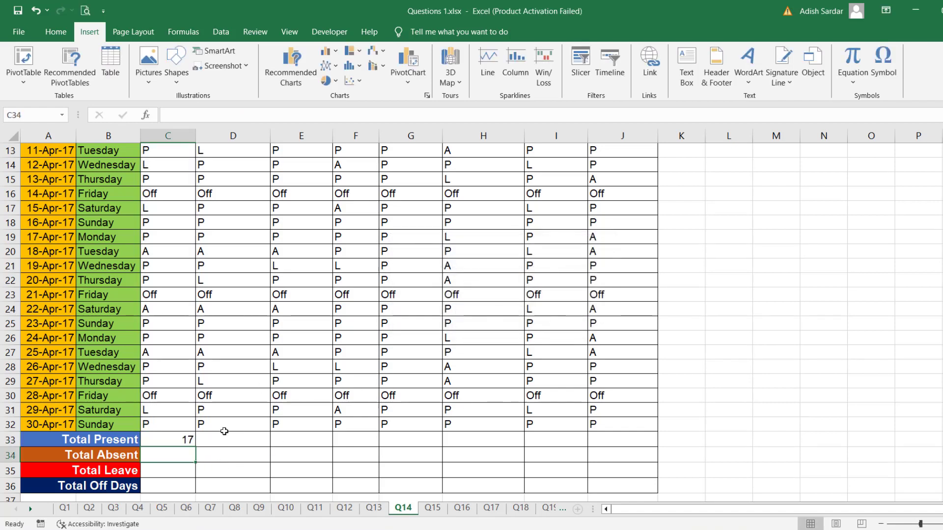
{"action": "double_click", "coordinate": [175, 441]}
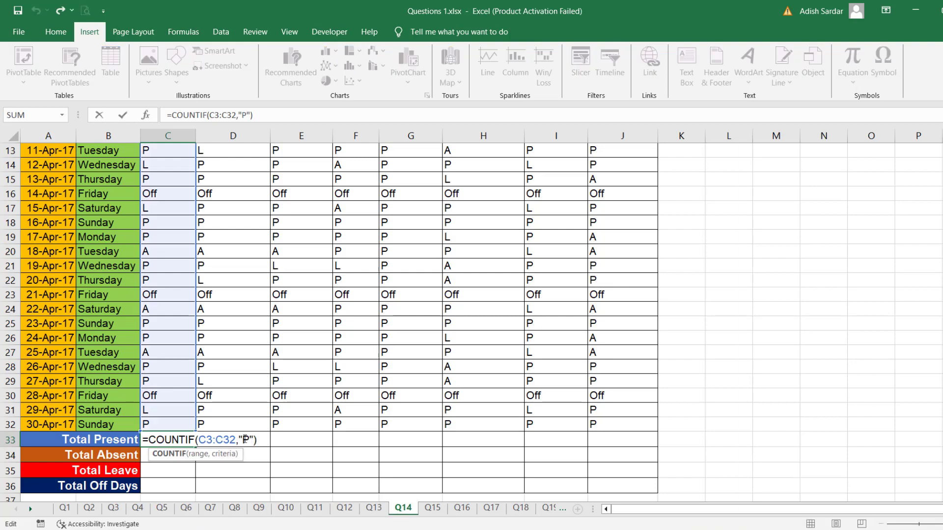
{"action": "key", "text": "Escape"}
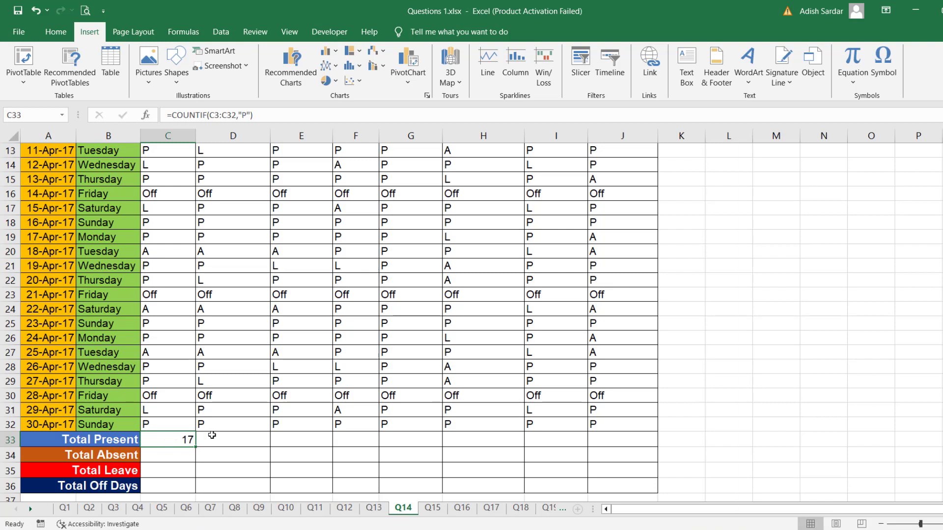
Step: Fill the COUNTIF formula from C33 across the Total Present row to J33 and center the results
{"action": "left_click_drag", "start_coordinate": [212, 435], "coordinate": [625, 438]}
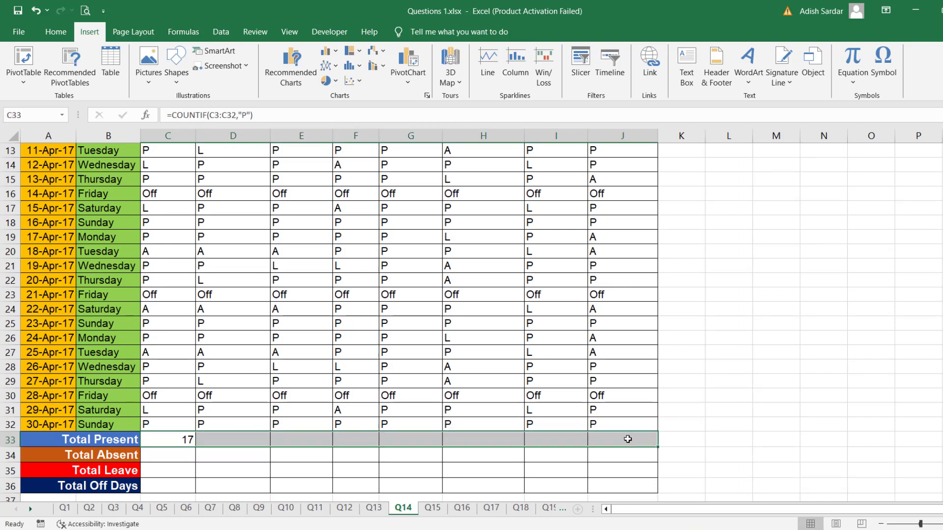
{"action": "key", "text": "ctrl+r"}
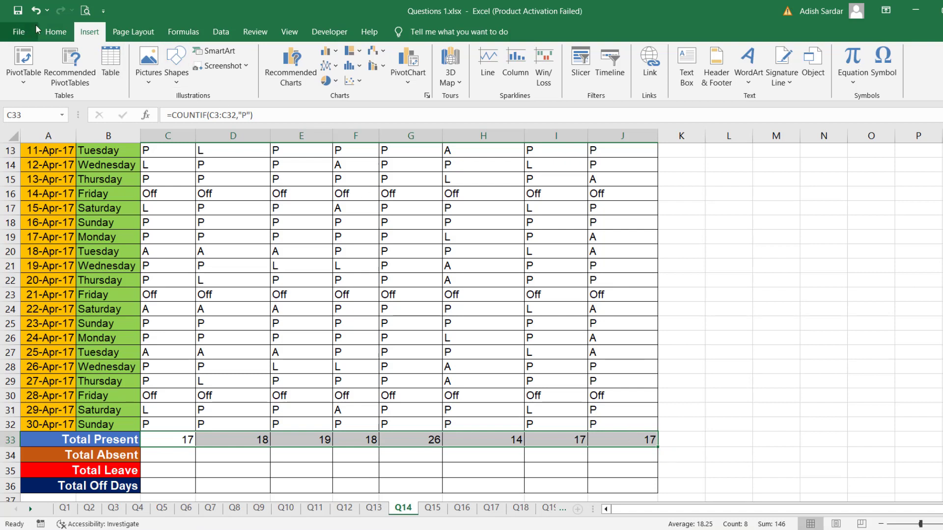
{"action": "left_click", "coordinate": [281, 76]}
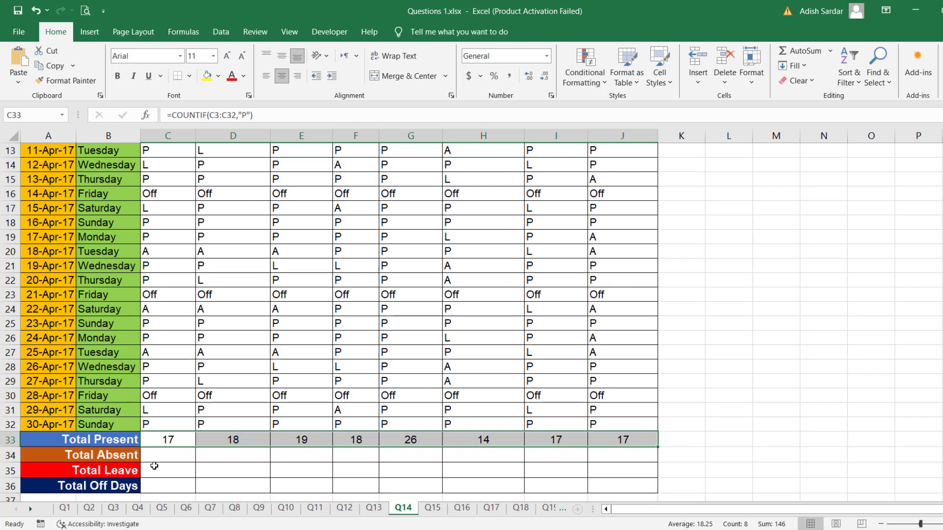
Step: Look over the attendance records above the first empty Total Absent cell, C34
{"action": "left_click", "coordinate": [168, 455]}
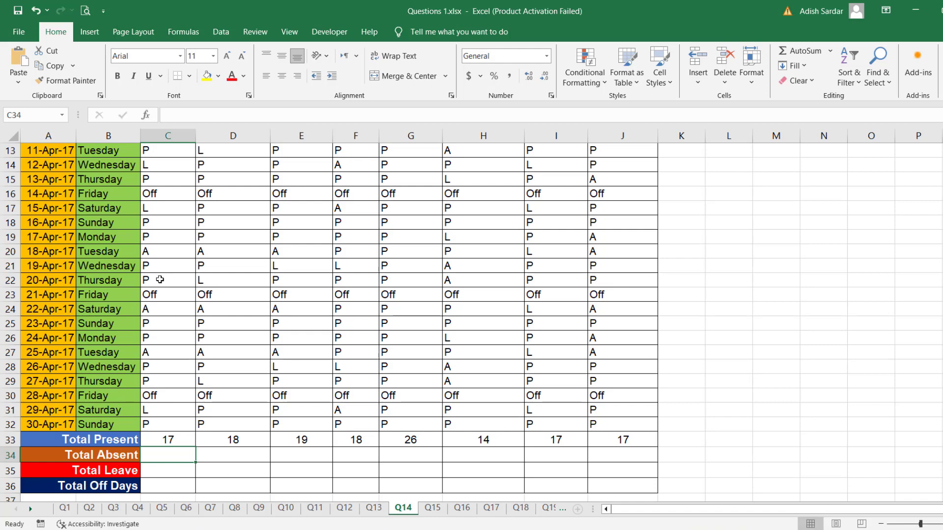
{"action": "scroll", "coordinate": [160, 280], "scroll_direction": "up", "scroll_amount": 4}
{"action": "scroll", "coordinate": [345, 307], "scroll_direction": "down", "scroll_amount": 3}
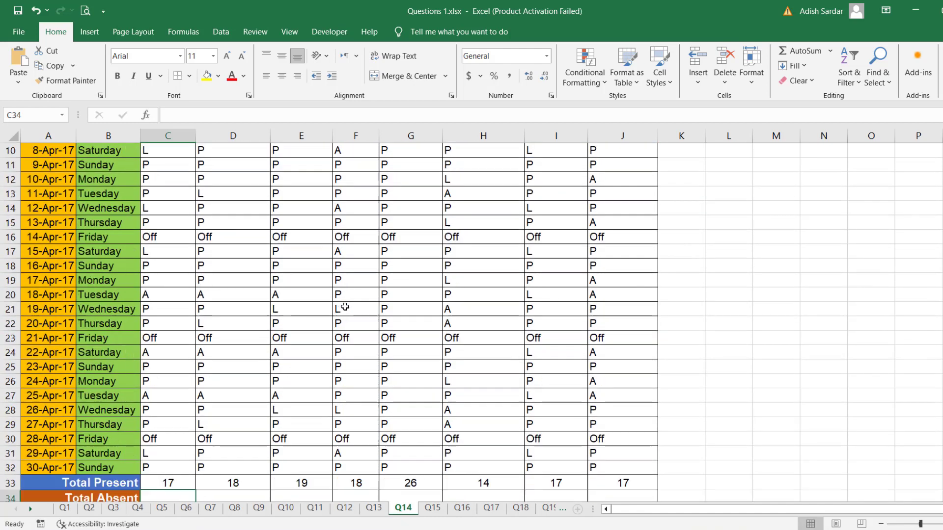
{"action": "scroll", "coordinate": [345, 306], "scroll_direction": "down", "scroll_amount": 1}
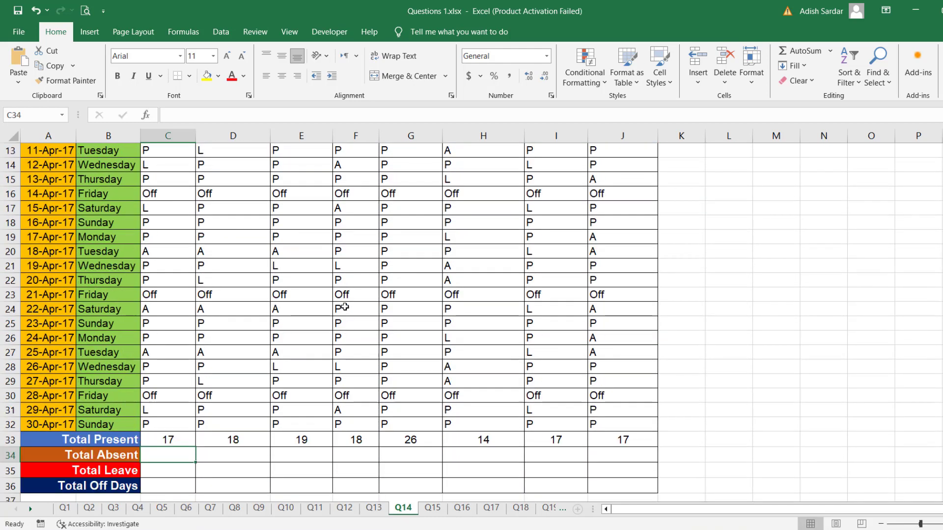
Step: Open sheet Q15 and begin an HLOOKUP formula in H2 with the Total header cell I6 as the lookup value
{"action": "left_click", "coordinate": [433, 508]}
{"action": "left_click", "coordinate": [650, 346]}
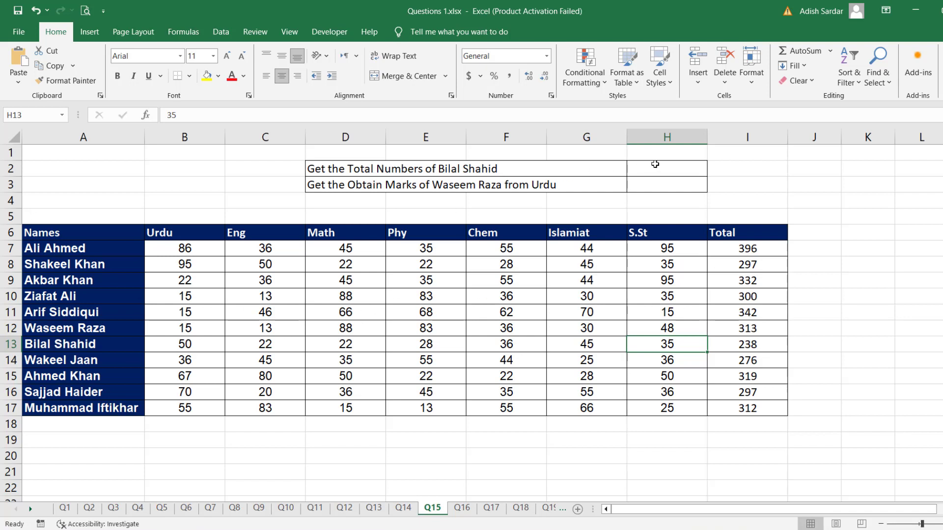
{"action": "left_click", "coordinate": [671, 167]}
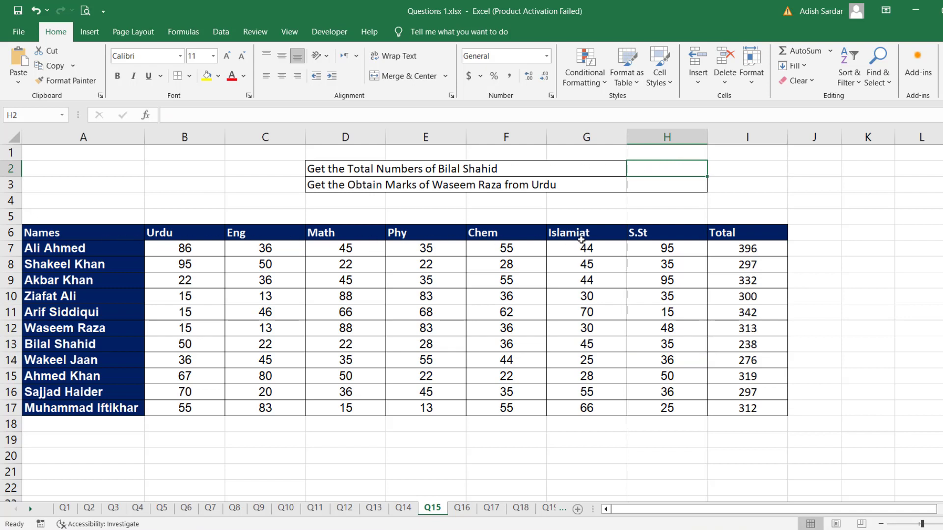
{"action": "type", "text": "=hll"}
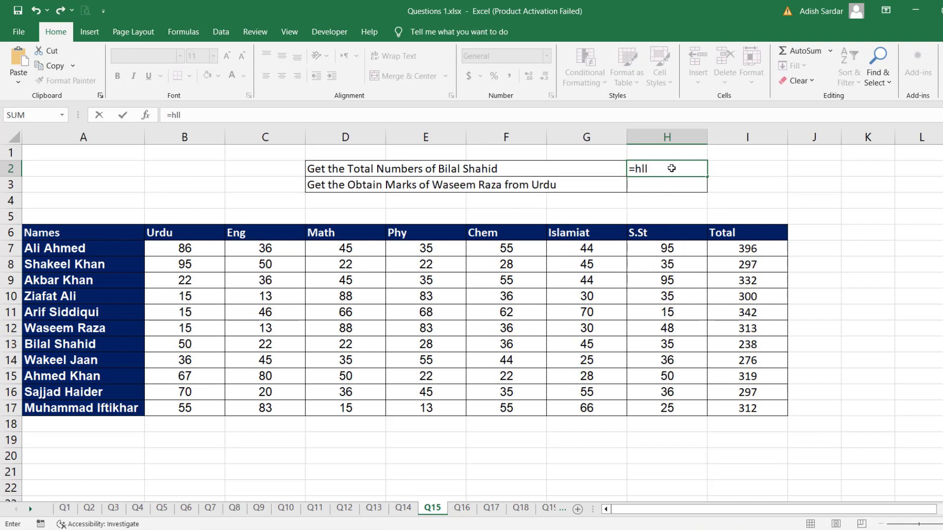
{"action": "key", "text": "BackSpace"}
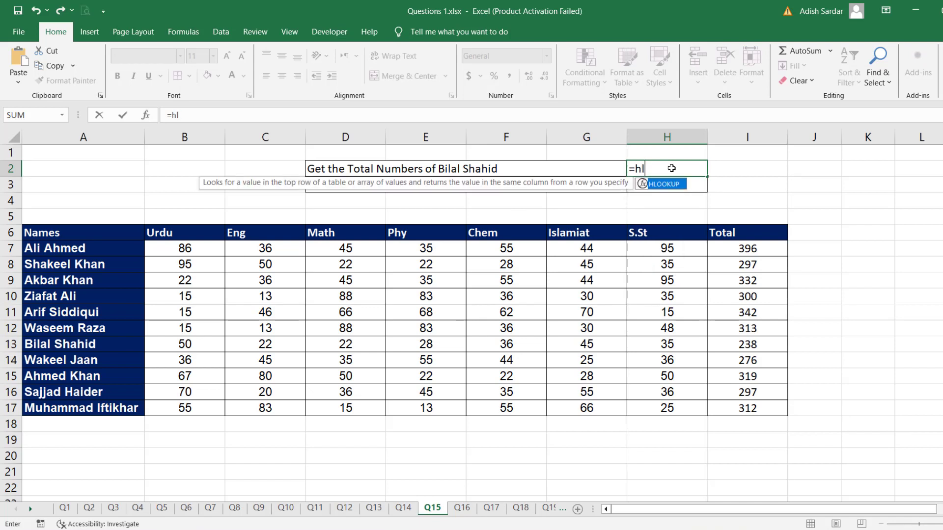
{"action": "type", "text": "ooku"}
{"action": "key", "text": "Tab"}
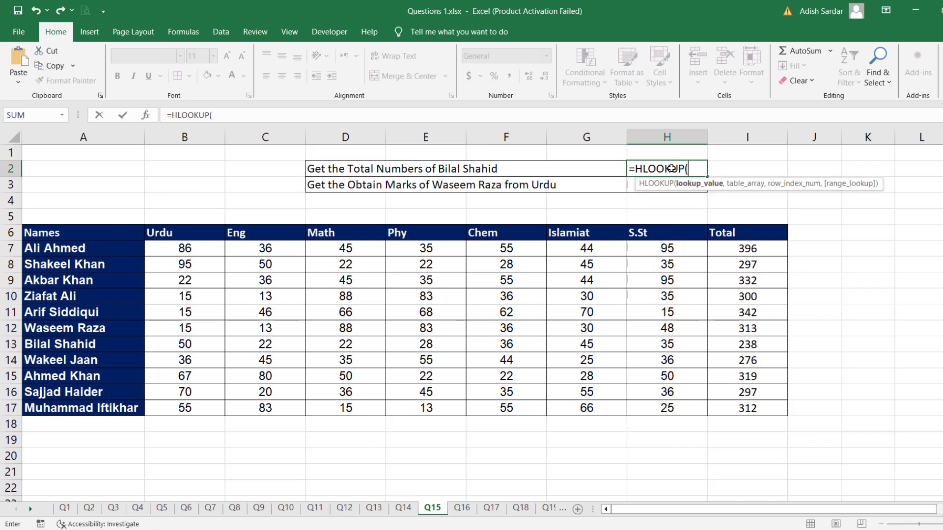
{"action": "left_click", "coordinate": [737, 236]}
{"action": "type", "text": ","}
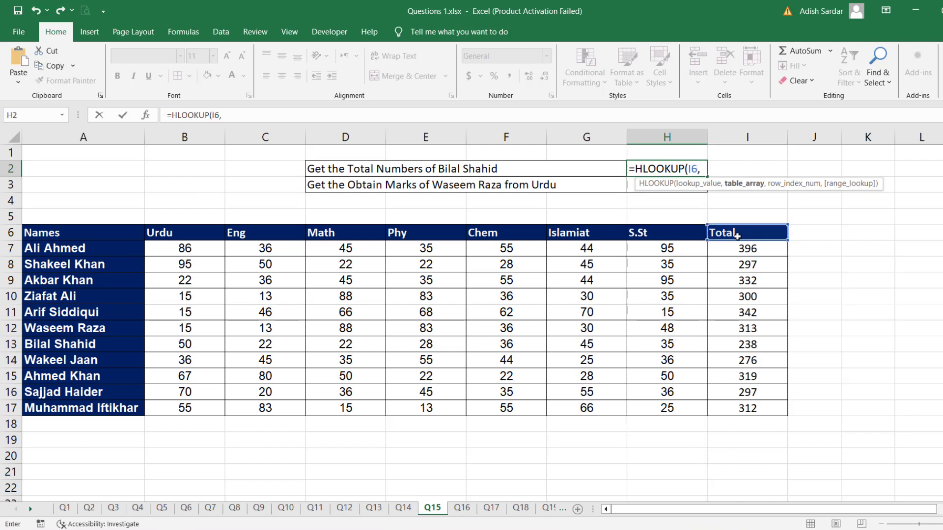
Step: Complete the H2 HLOOKUP with table array A6:I17, row index 8 and an exact match (FALSE)
{"action": "left_click_drag", "start_coordinate": [127, 233], "coordinate": [748, 408]}
{"action": "type", "text": ","}
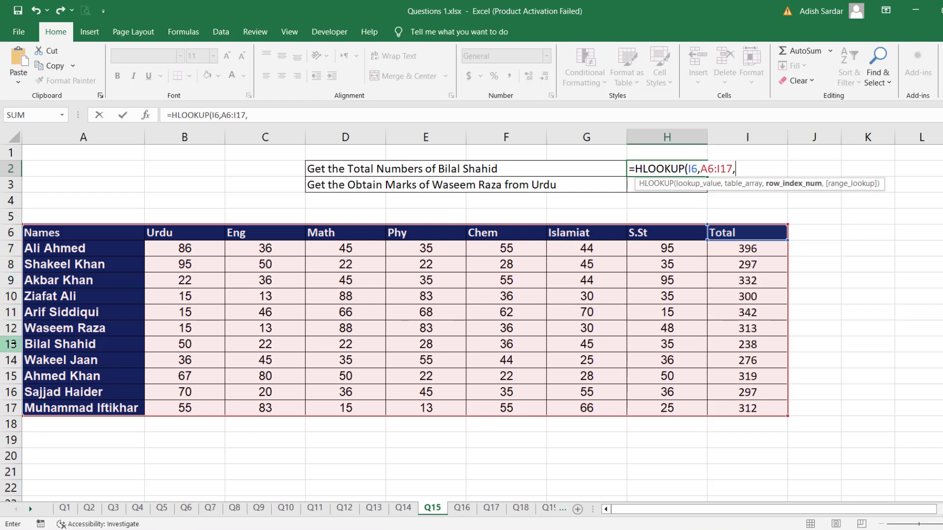
{"action": "type", "text": ","}
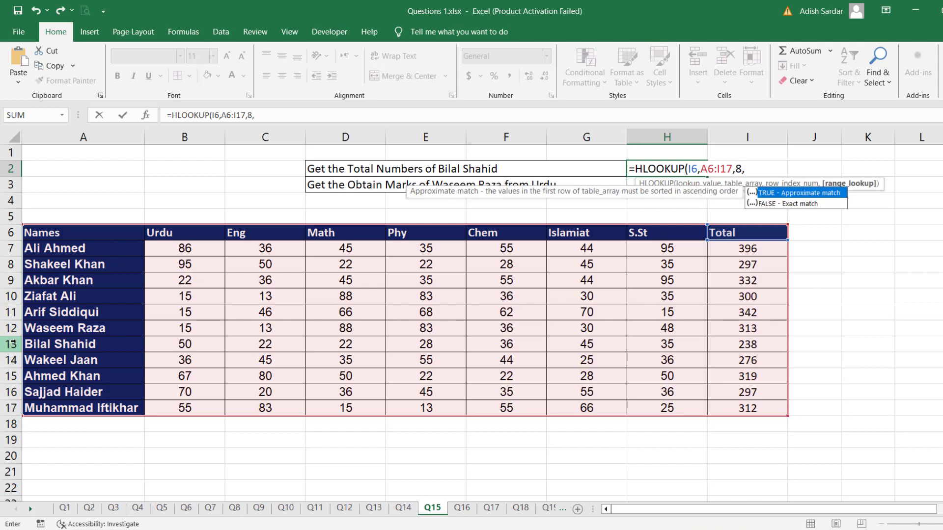
{"action": "double_click", "coordinate": [801, 204]}
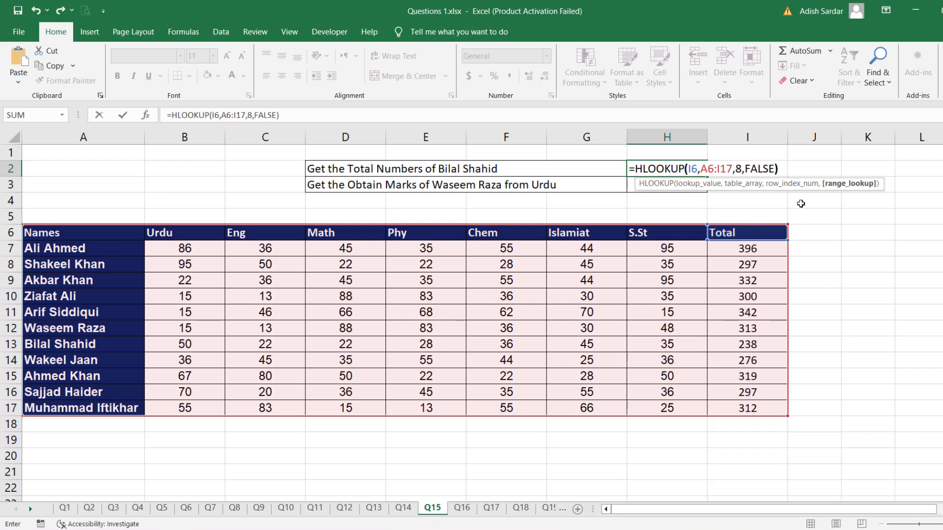
{"action": "key", "text": "Return"}
{"action": "key", "text": "Up"}
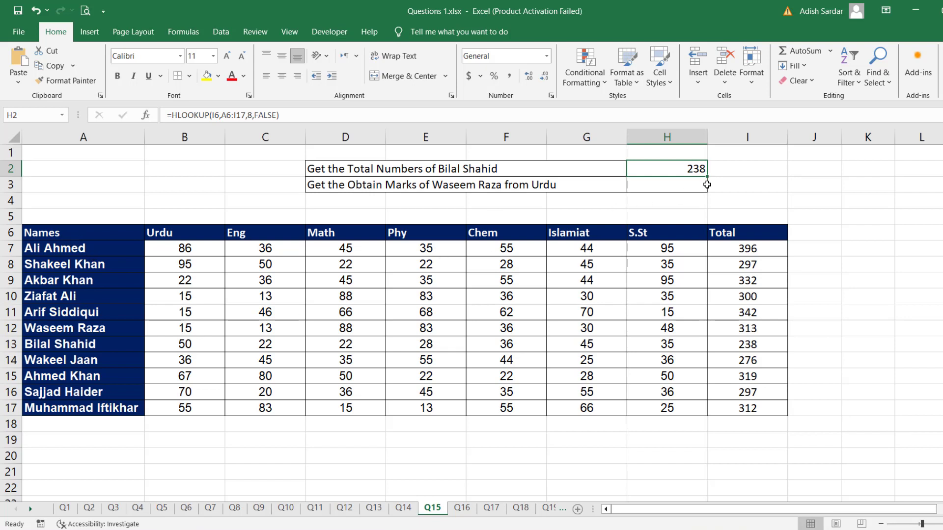
Step: Begin a VLOOKUP formula in H3 with the student name in A12 as the lookup value
{"action": "left_click", "coordinate": [686, 185]}
{"action": "type", "text": "=vk"}
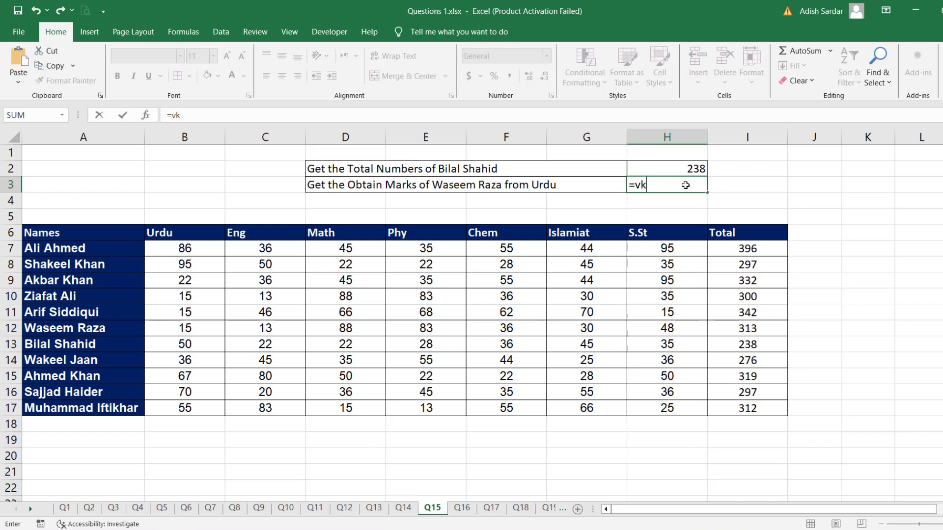
{"action": "key", "text": "BackSpace"}
{"action": "type", "text": "lookup"}
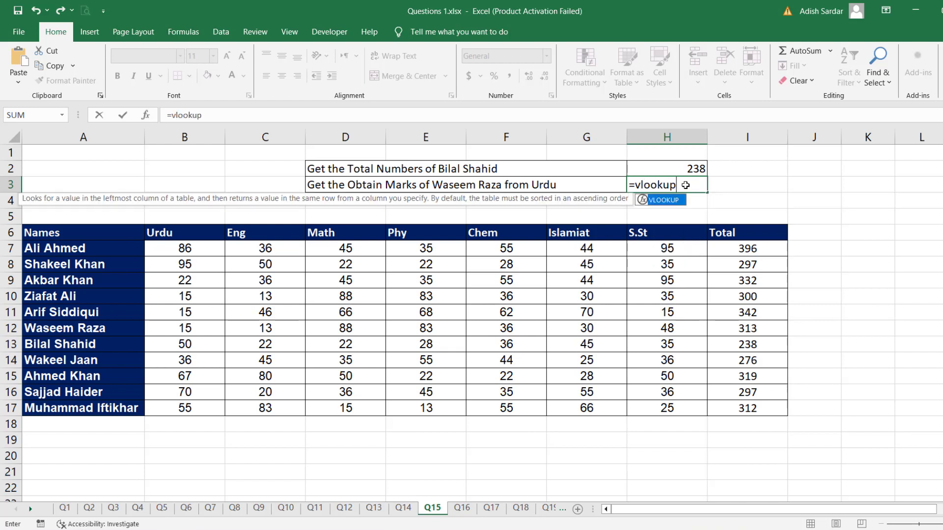
{"action": "key", "text": "Tab"}
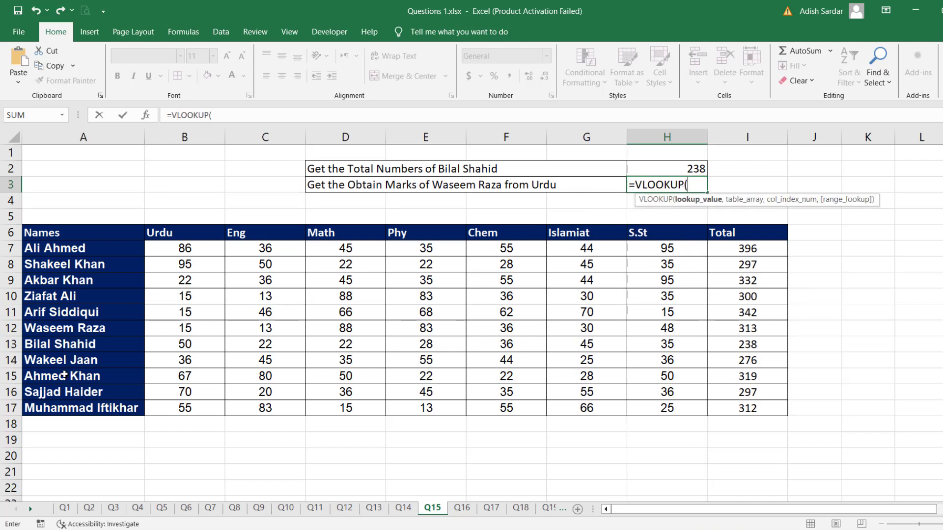
{"action": "left_click", "coordinate": [54, 328]}
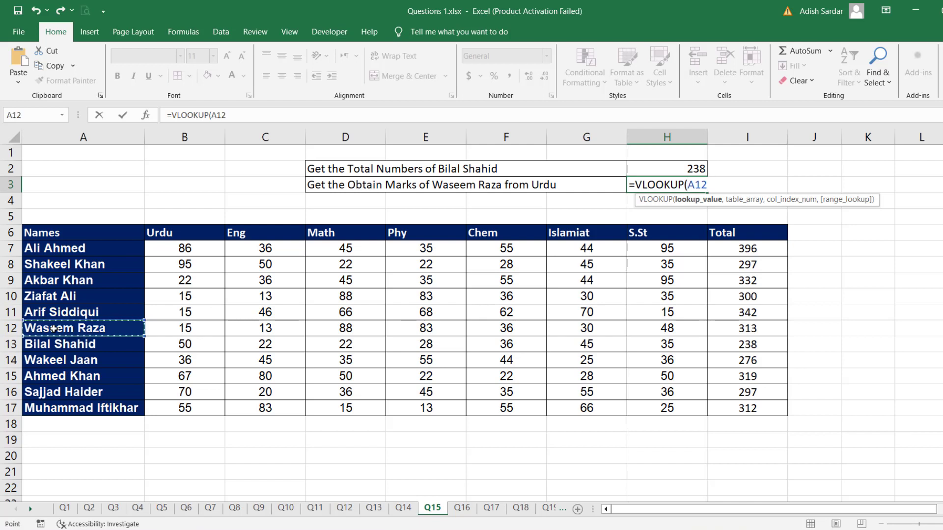
{"action": "type", "text": ","}
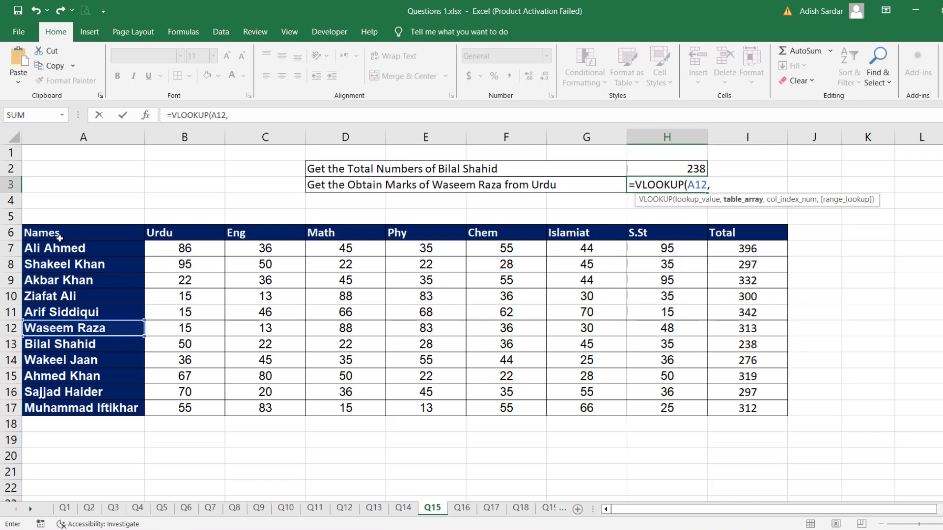
Step: Complete the H3 VLOOKUP with table array A6:I17, column index 2 and an exact match (FALSE), and review the formula
{"action": "left_click_drag", "start_coordinate": [41, 235], "coordinate": [739, 407]}
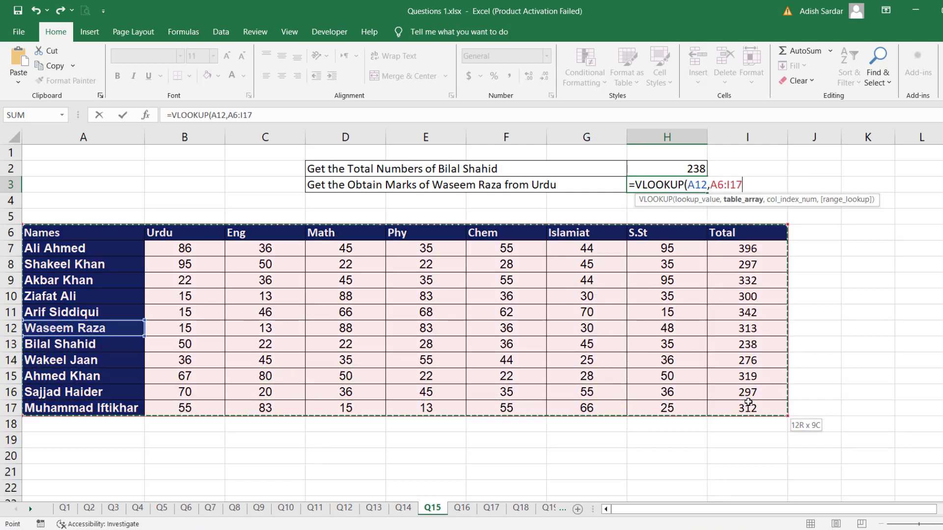
{"action": "type", "text": ","}
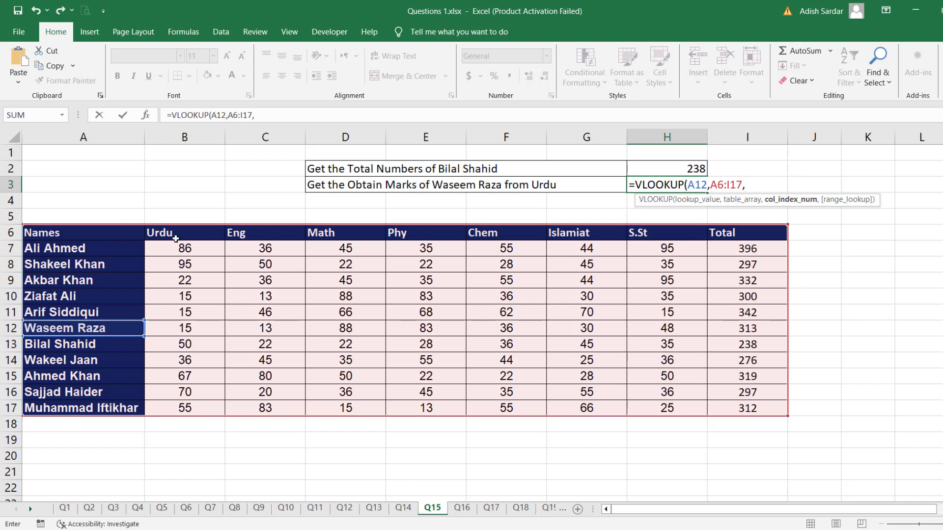
{"action": "type", "text": "2,"}
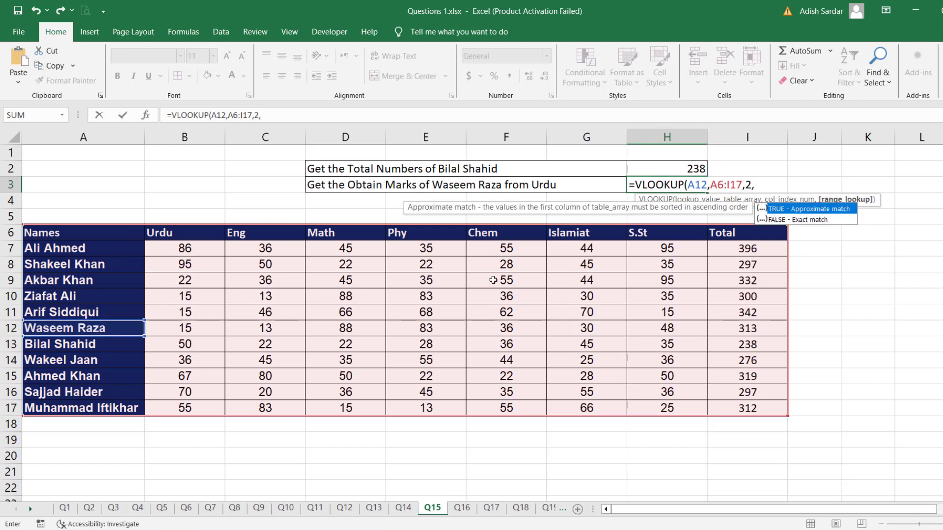
{"action": "double_click", "coordinate": [798, 220]}
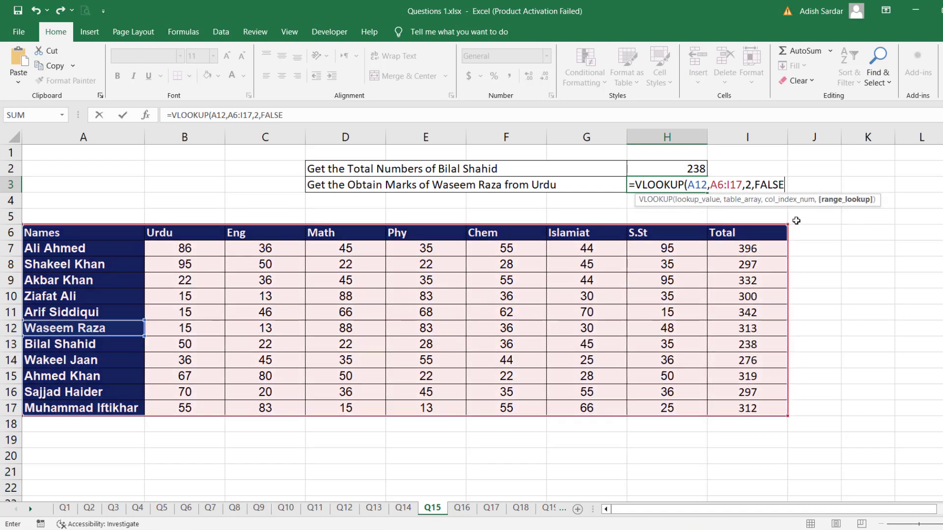
{"action": "type", "text": ")"}
{"action": "key", "text": "Return"}
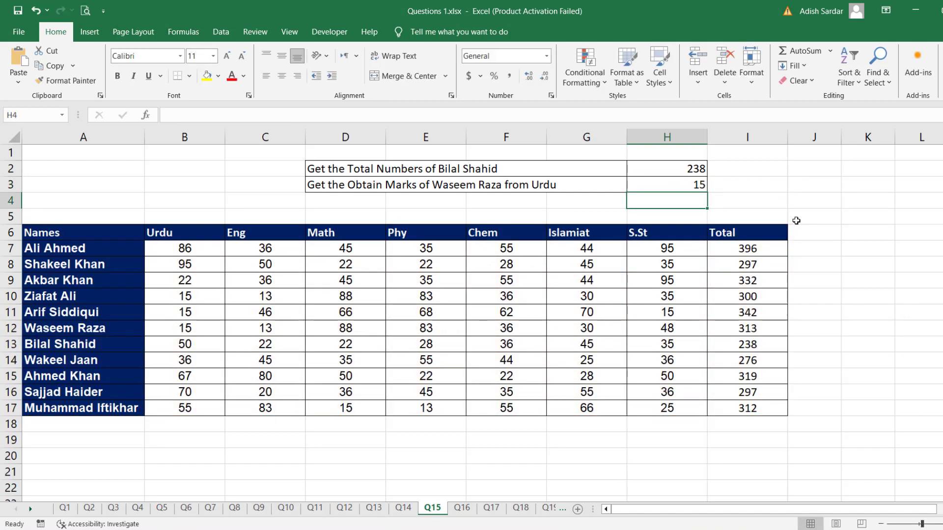
{"action": "left_click", "coordinate": [698, 185]}
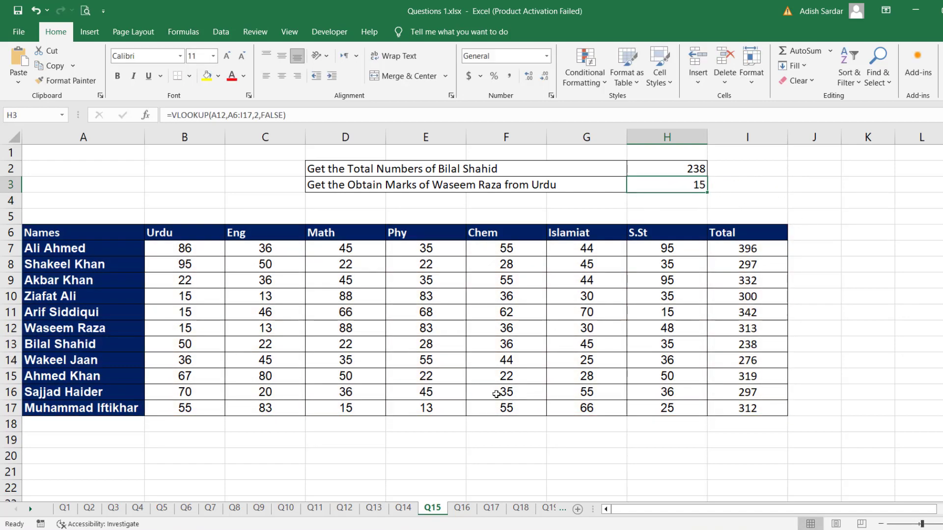
Step: On sheet Q16, create a list dropdown in A18 from the employee names in A6:A16 and choose the employee named in instruction 2
{"action": "left_click", "coordinate": [460, 509]}
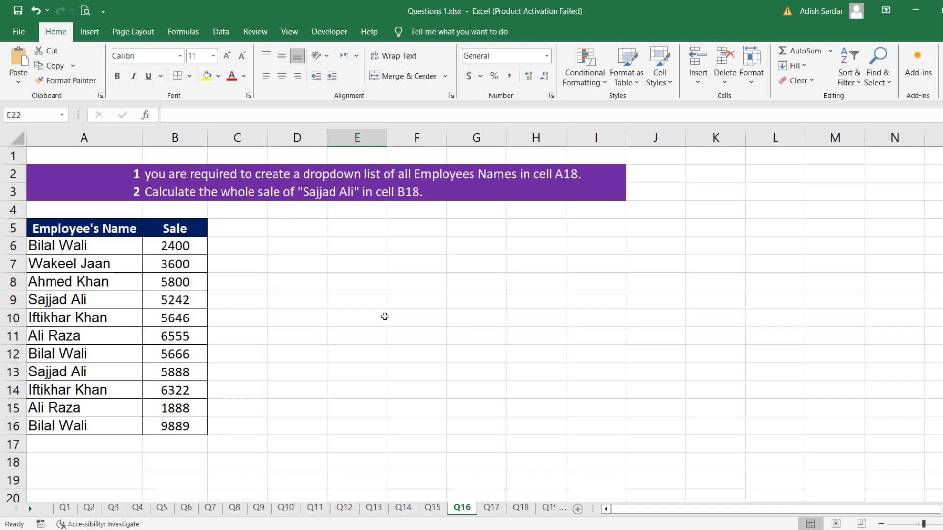
{"action": "left_click", "coordinate": [93, 467]}
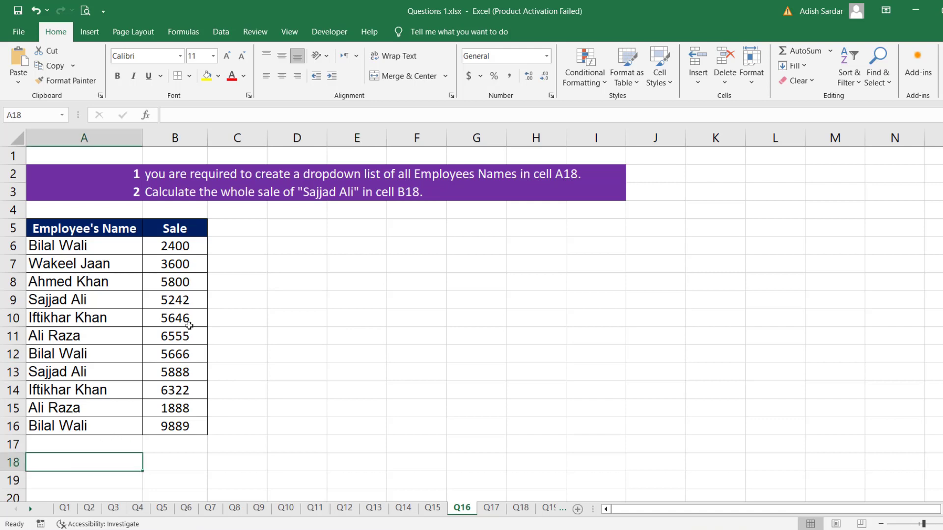
{"action": "left_click", "coordinate": [221, 32]}
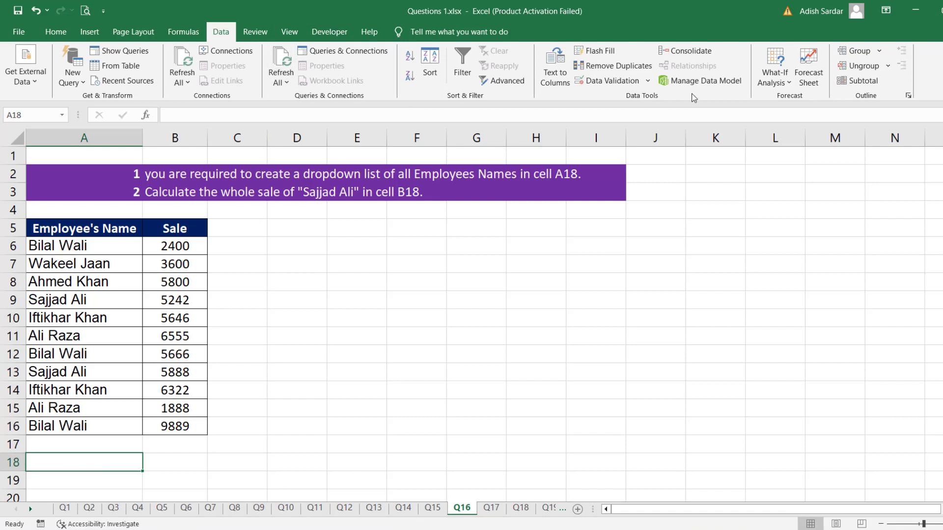
{"action": "left_click", "coordinate": [607, 80]}
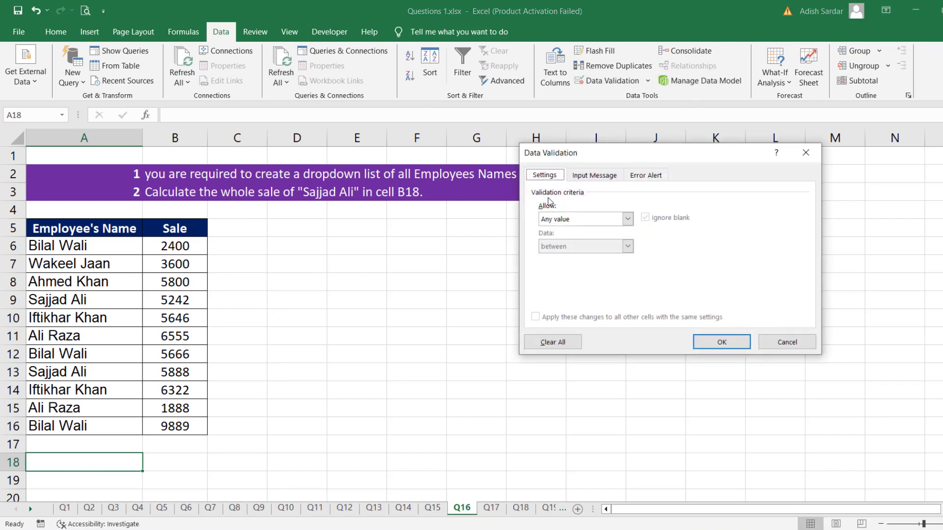
{"action": "left_click", "coordinate": [584, 220]}
{"action": "left_click", "coordinate": [565, 256]}
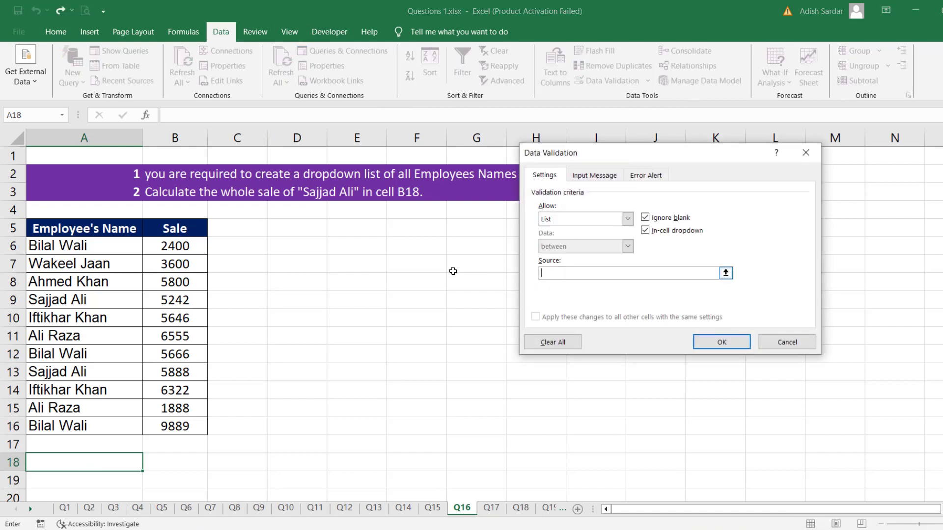
{"action": "left_click_drag", "start_coordinate": [99, 246], "coordinate": [104, 430]}
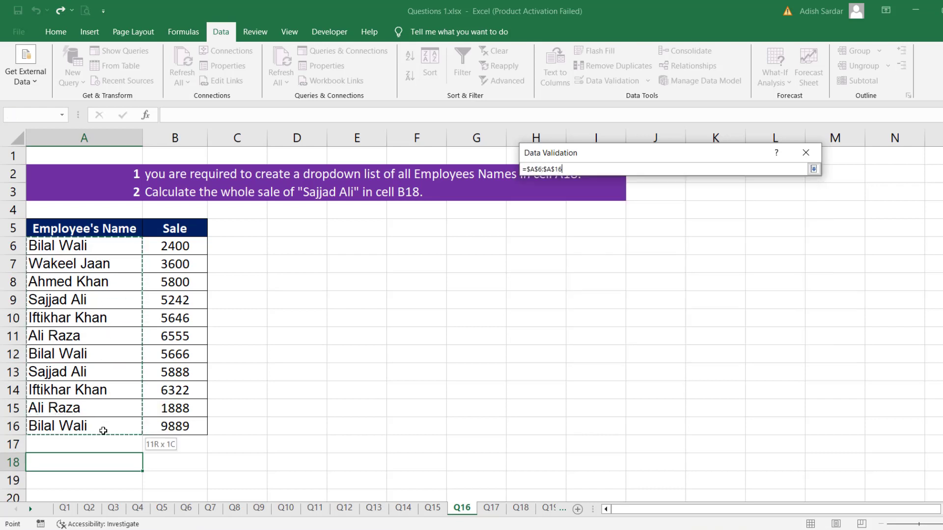
{"action": "left_click", "coordinate": [721, 343]}
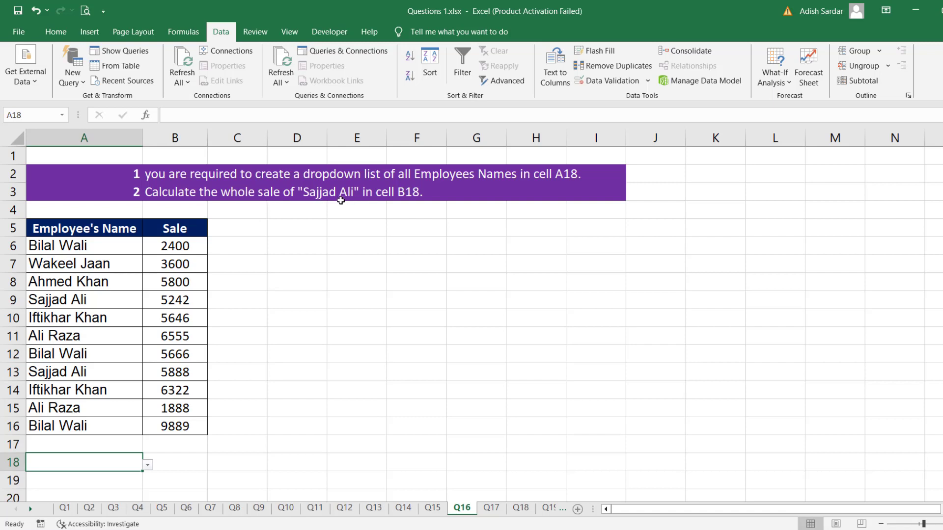
{"action": "left_click", "coordinate": [148, 465]}
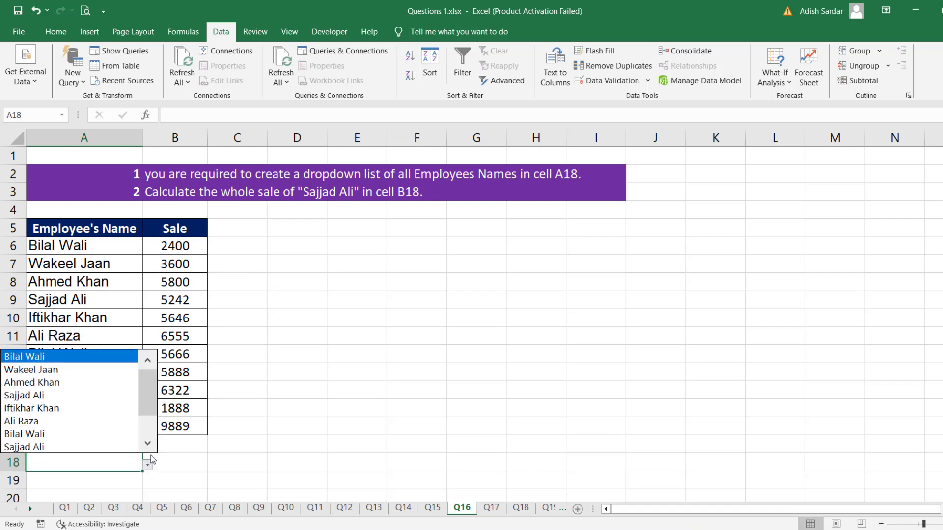
{"action": "left_click", "coordinate": [37, 447]}
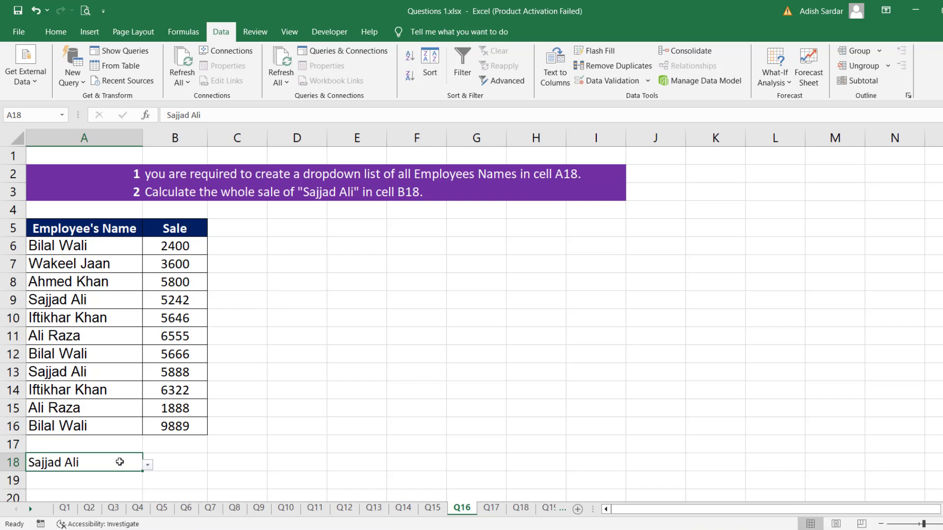
Step: Total the chosen employee's sales in B18 with SUMIF, using range A6:A16, criteria A18 and sum range B6:B16, and review the formula
{"action": "left_click", "coordinate": [173, 461]}
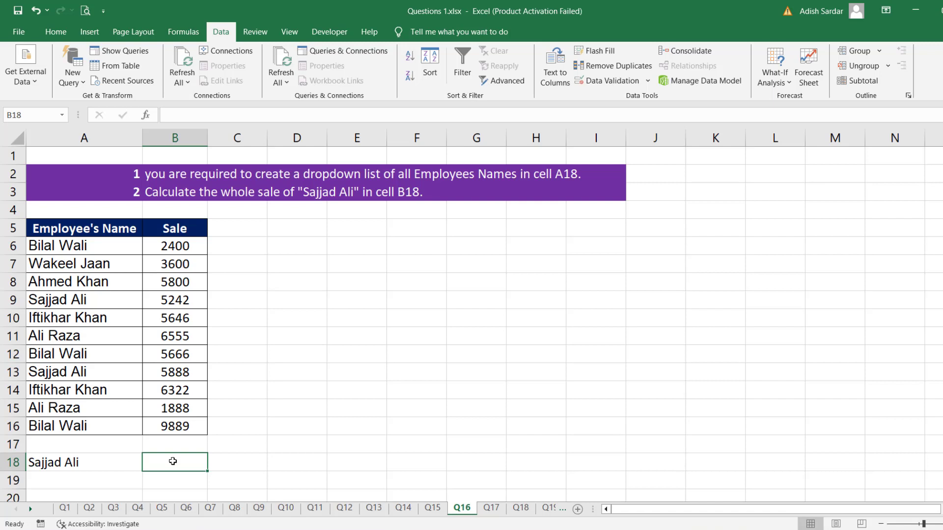
{"action": "type", "text": "=su"}
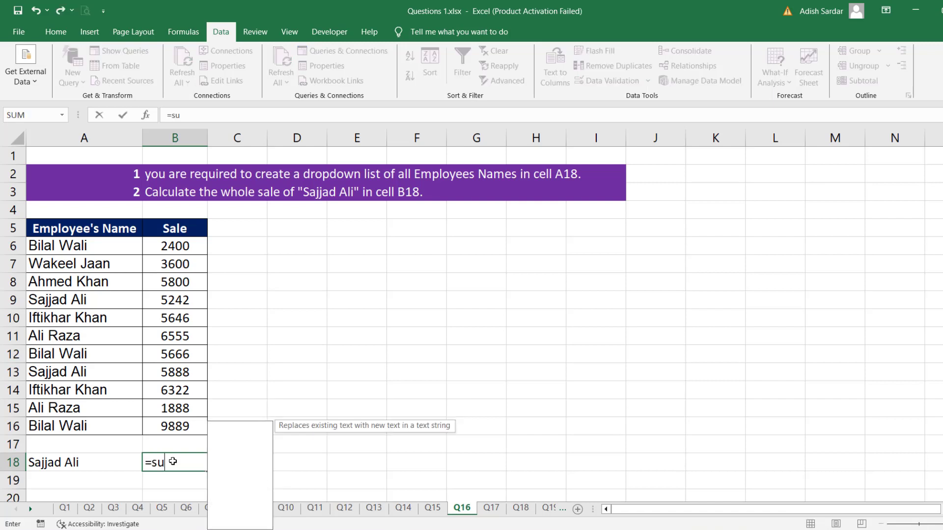
{"action": "type", "text": "mif("}
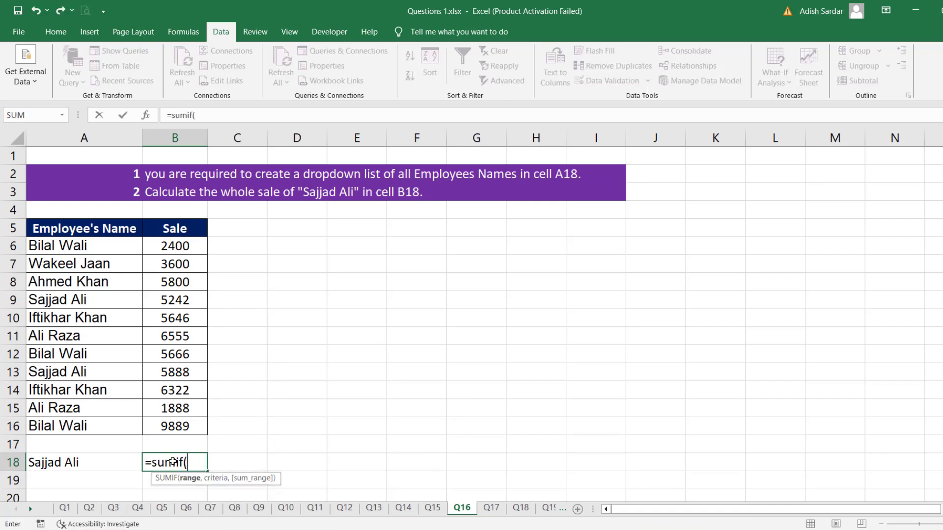
{"action": "left_click_drag", "start_coordinate": [100, 244], "coordinate": [97, 419]}
{"action": "type", "text": ","}
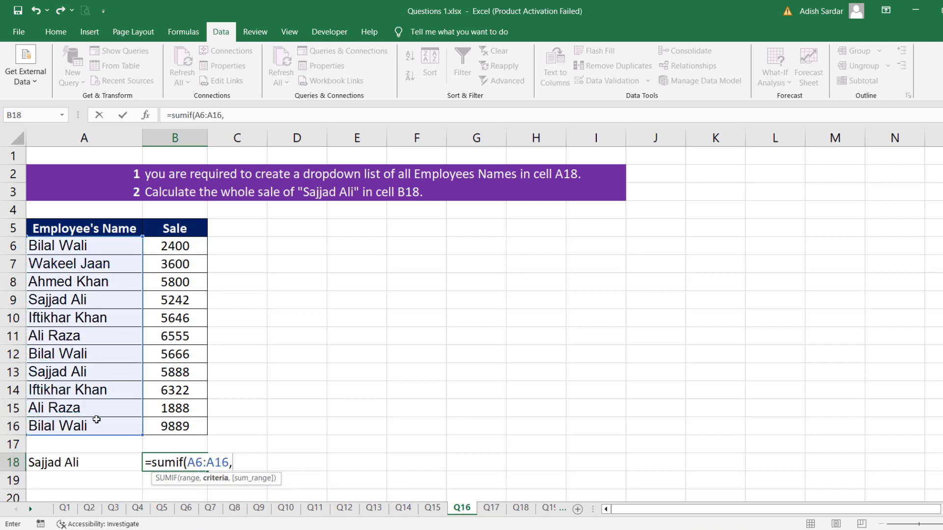
{"action": "left_click", "coordinate": [77, 461]}
{"action": "type", "text": ","}
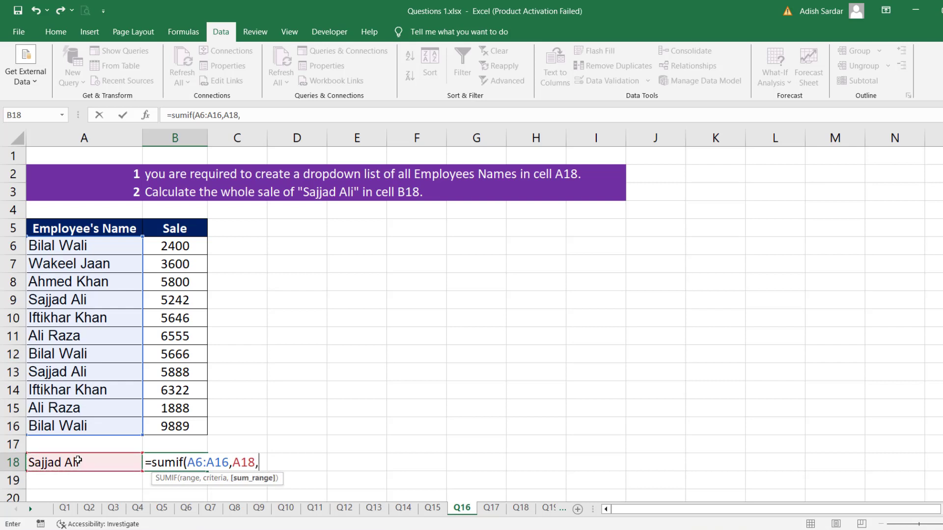
{"action": "left_click_drag", "start_coordinate": [175, 244], "coordinate": [177, 427]}
{"action": "key", "text": "Return"}
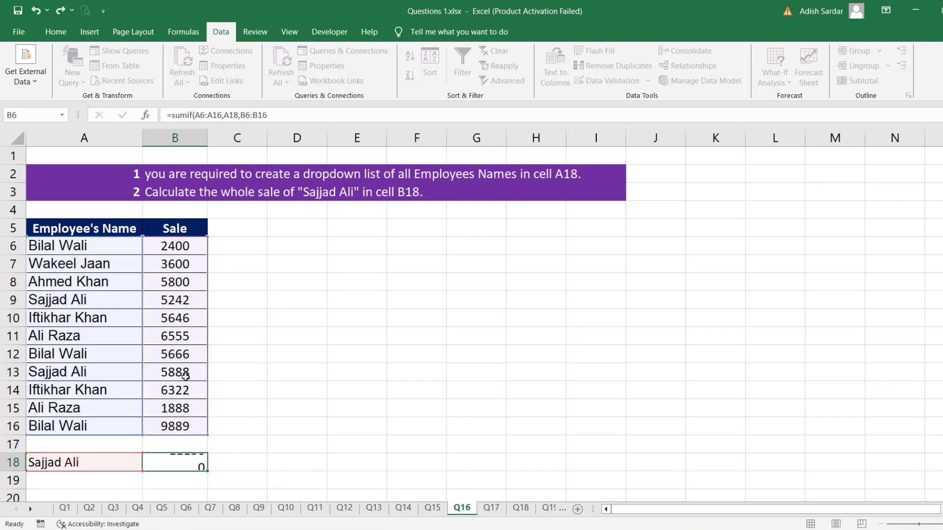
{"action": "left_click", "coordinate": [186, 461]}
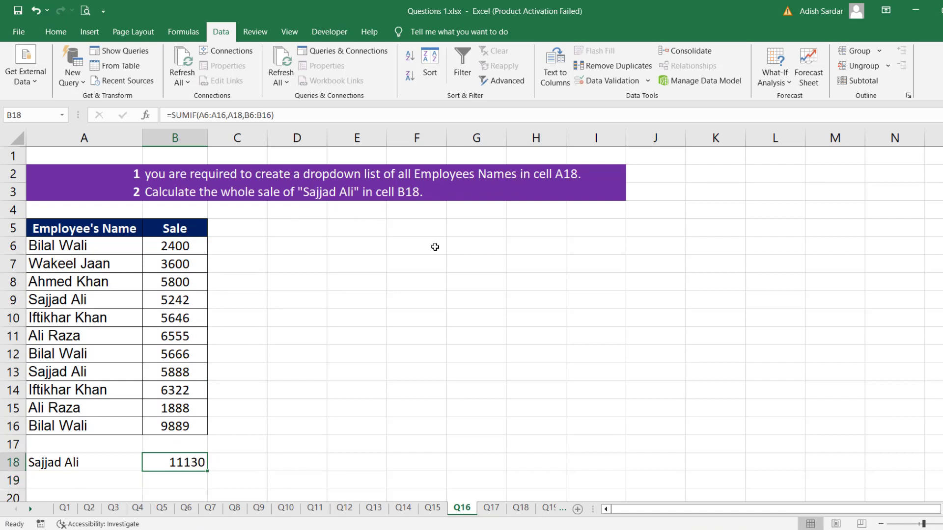
Step: Test the sales total by choosing the employee from A10 in the A18 dropdown, followed by the employee from A16
{"action": "left_click", "coordinate": [88, 457]}
{"action": "left_click", "coordinate": [147, 465]}
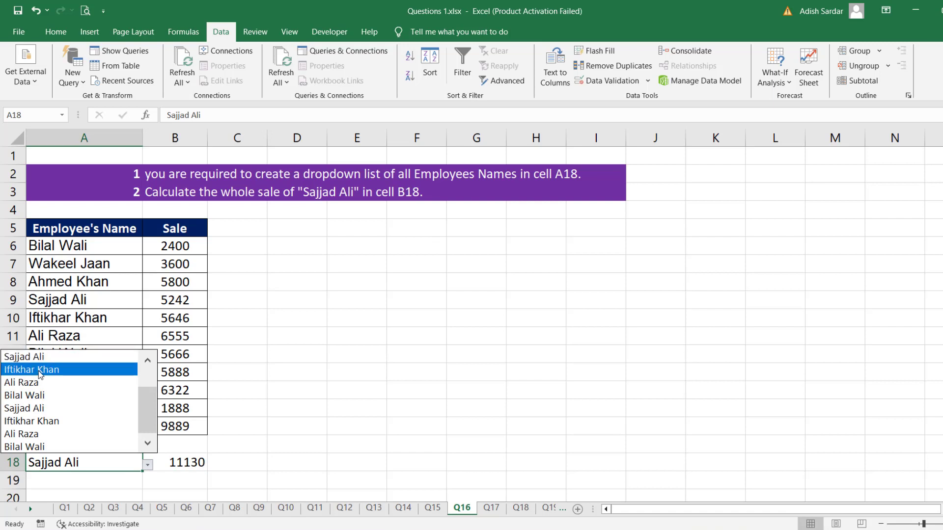
{"action": "left_click", "coordinate": [39, 369]}
{"action": "left_click", "coordinate": [149, 464]}
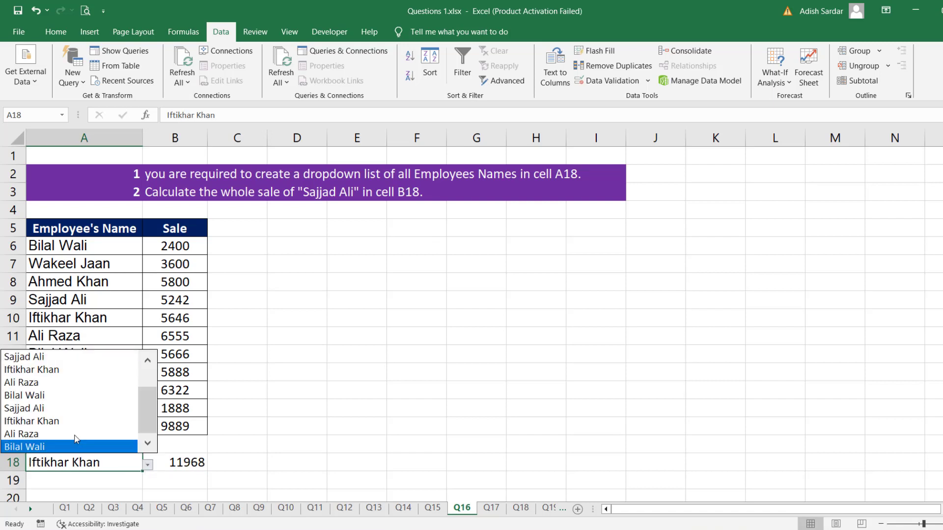
{"action": "left_click", "coordinate": [43, 444]}
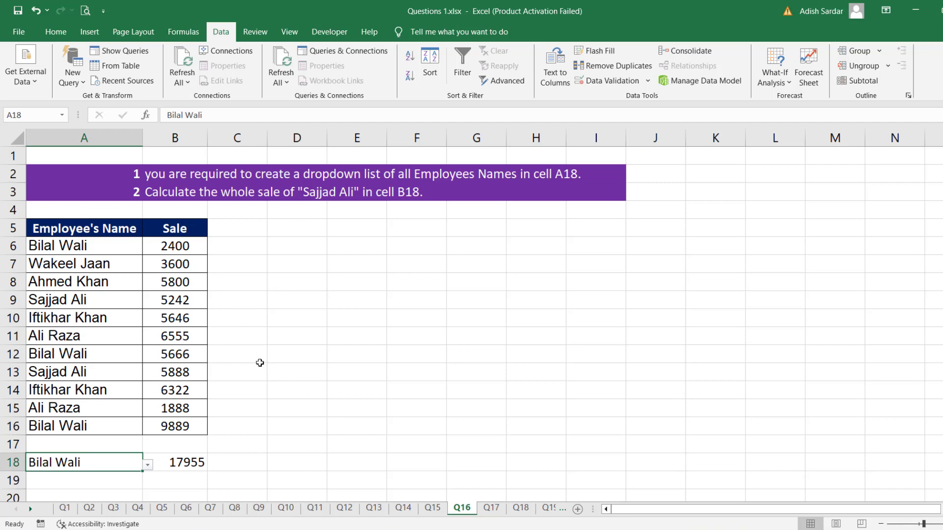
Step: On sheet Q17, sum the marks B2:H2 in the Total cell I2 and fill the formula down to I12
{"action": "left_click", "coordinate": [491, 509]}
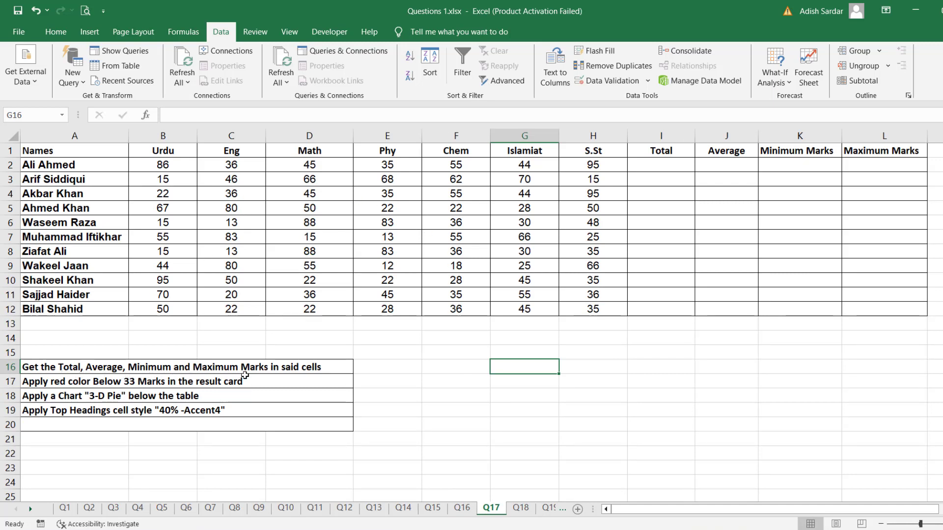
{"action": "left_click", "coordinate": [648, 165]}
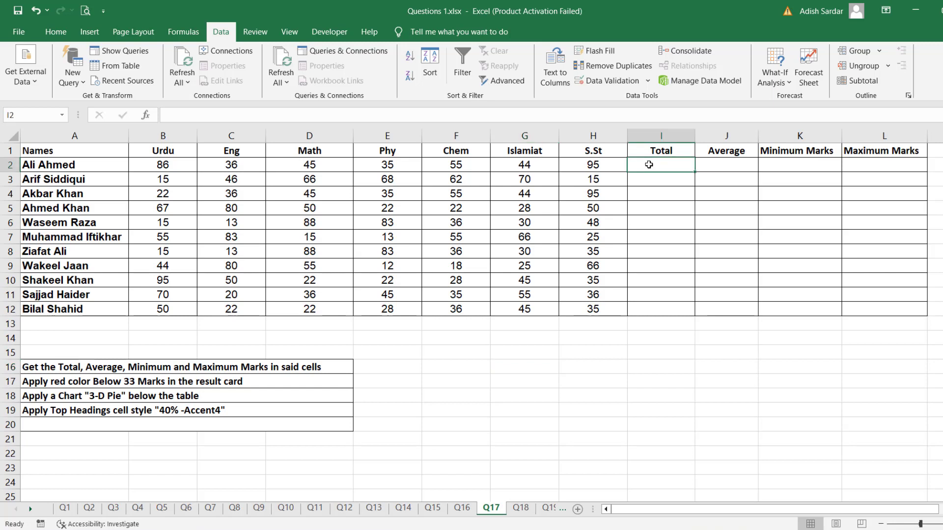
{"action": "key", "text": "alt+equal"}
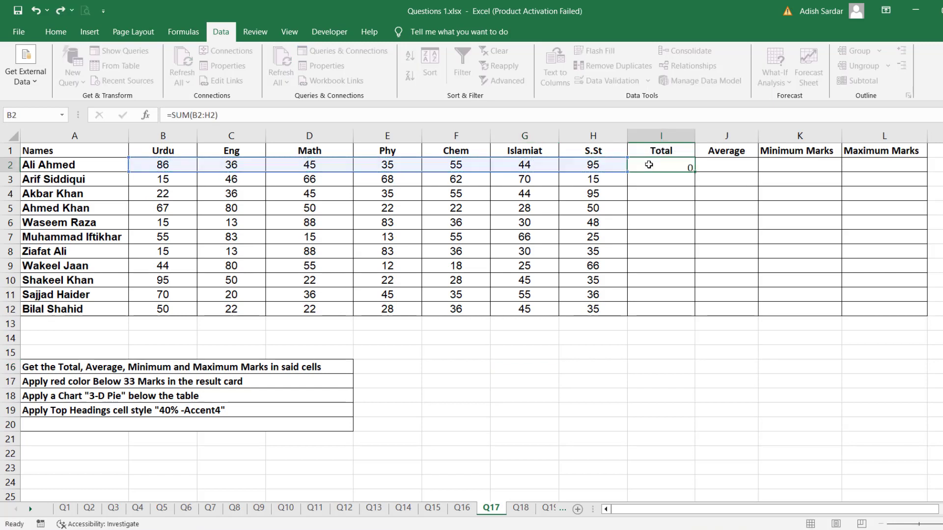
{"action": "key", "text": "Return"}
{"action": "left_click", "coordinate": [649, 165]}
{"action": "left_click_drag", "start_coordinate": [694, 171], "coordinate": [694, 317]}
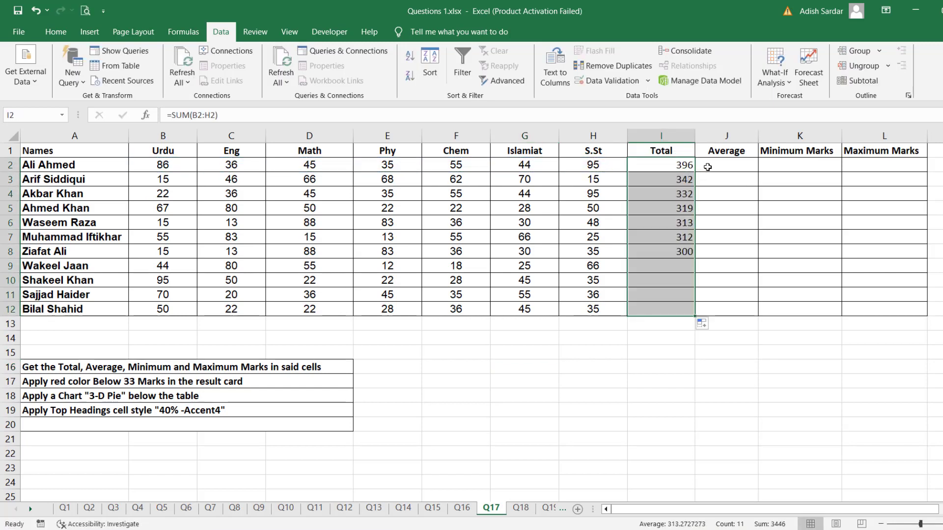
Step: Calculate the average of B2:H2 in J2 with AVERAGE and fill the formula down to J12
{"action": "left_click", "coordinate": [712, 164]}
{"action": "type", "text": "=av"}
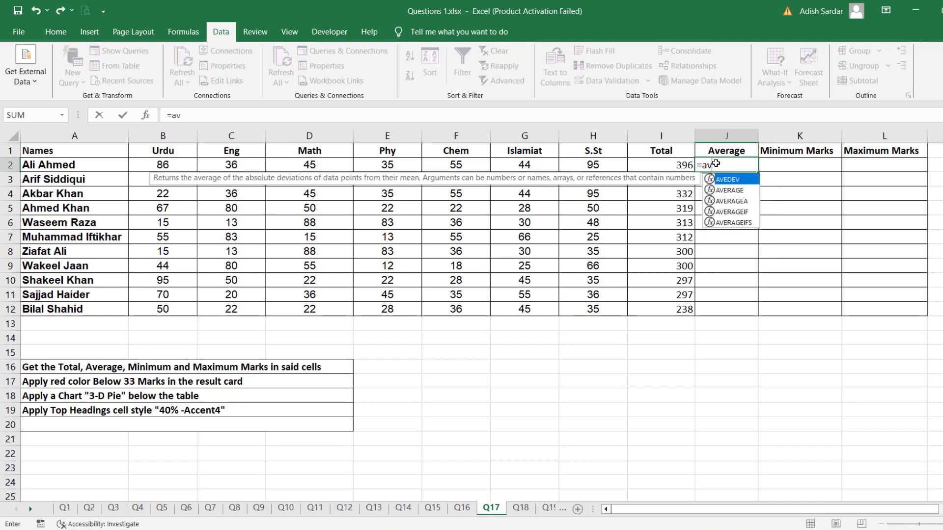
{"action": "type", "text": "erage("}
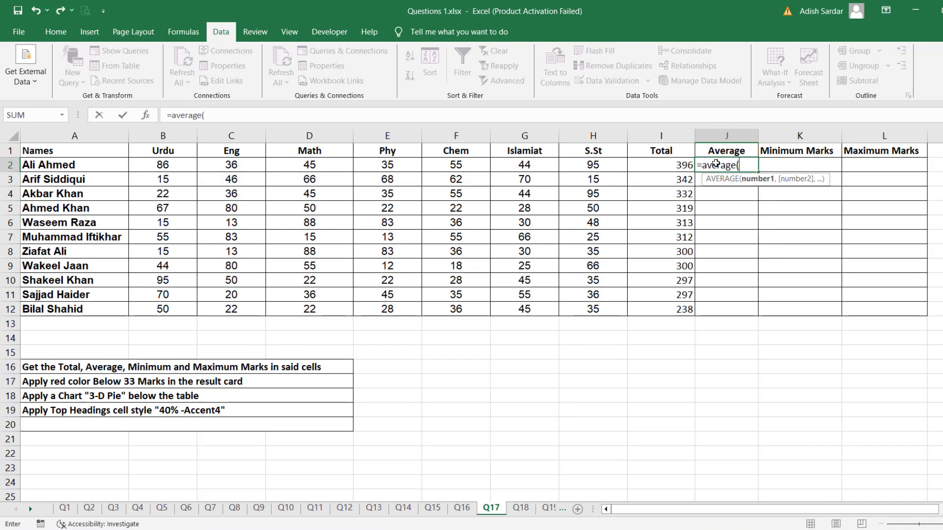
{"action": "left_click_drag", "start_coordinate": [171, 167], "coordinate": [595, 161]}
{"action": "key", "text": "Return"}
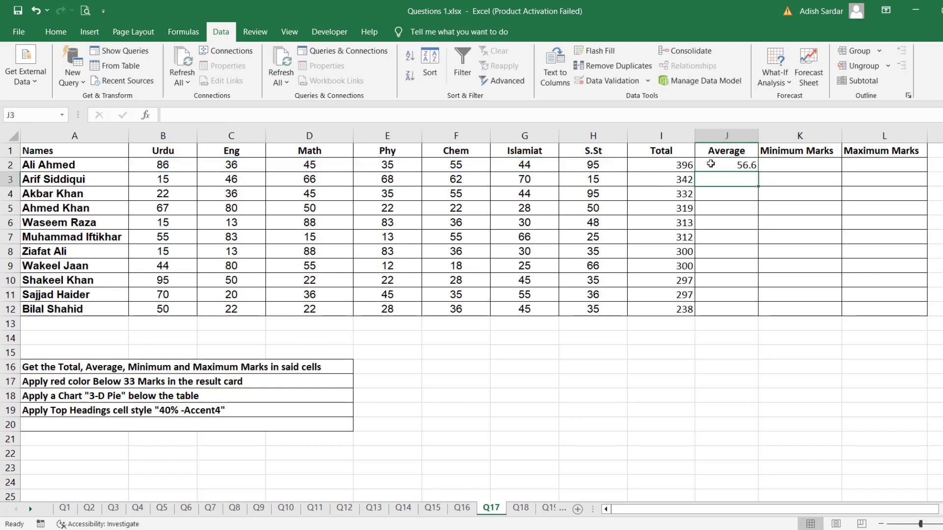
{"action": "left_click", "coordinate": [753, 167]}
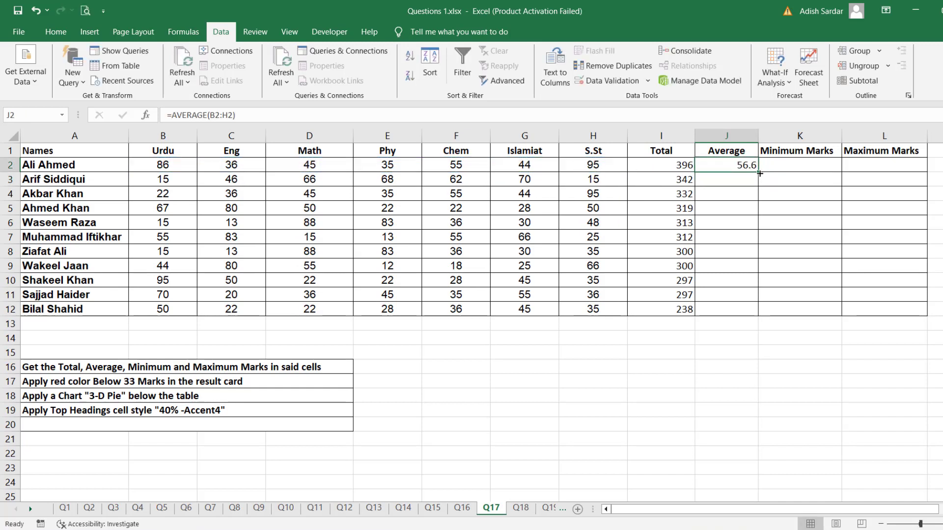
{"action": "double_click", "coordinate": [760, 174]}
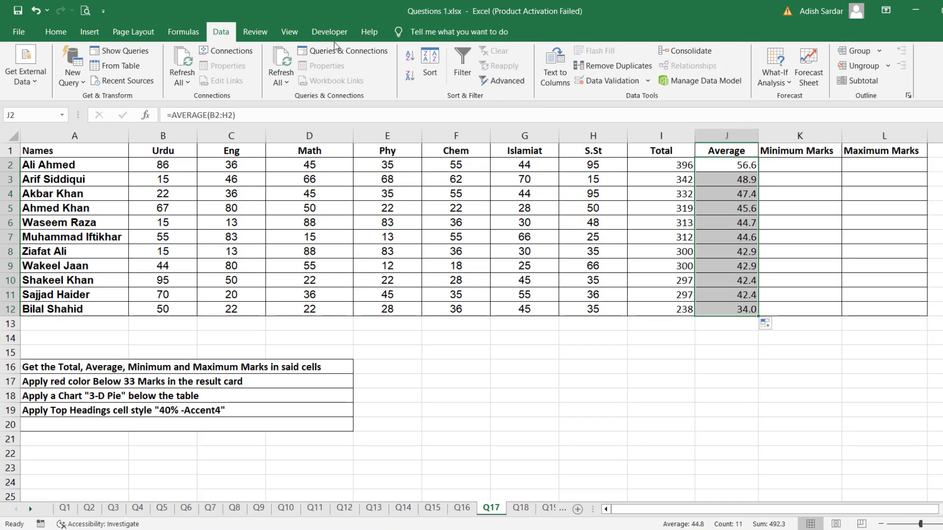
Step: Format the averages in J2:J12 to two decimal places and center them horizontally
{"action": "left_click", "coordinate": [67, 32]}
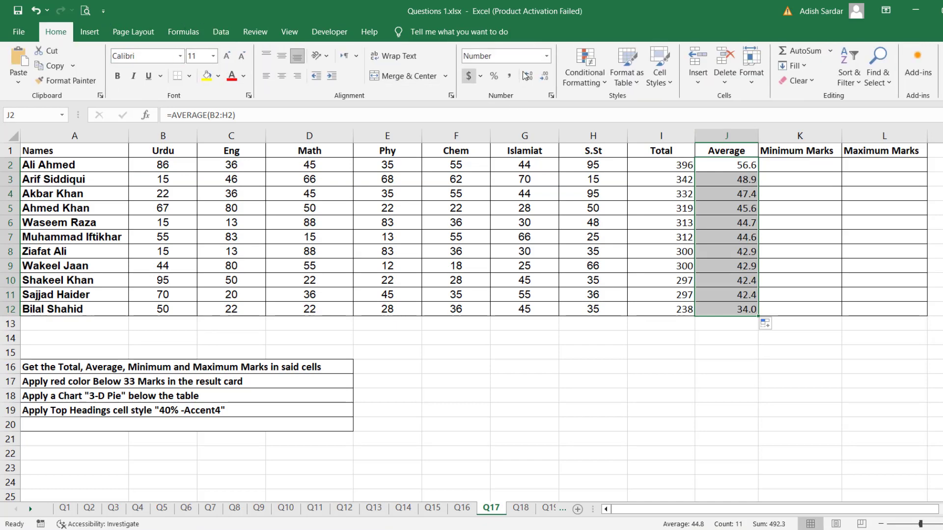
{"action": "left_click", "coordinate": [546, 77]}
{"action": "left_click", "coordinate": [529, 76]}
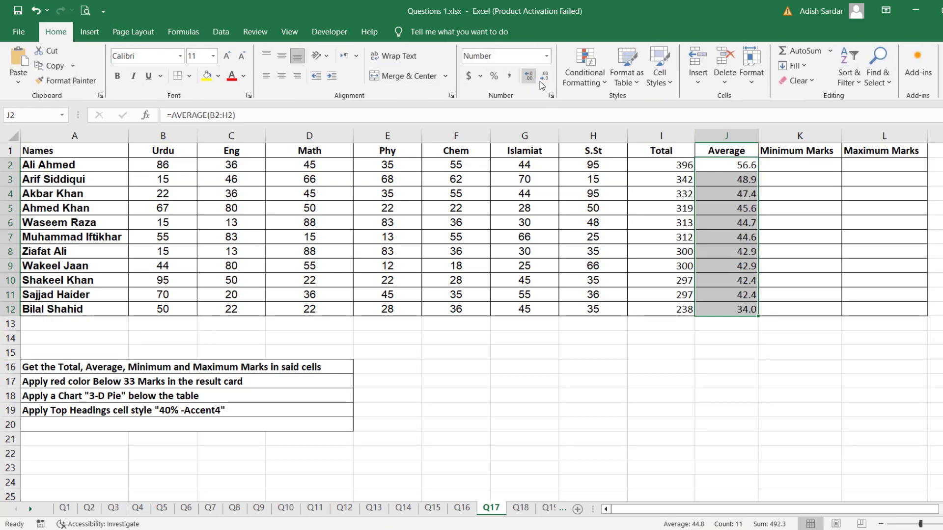
{"action": "left_click", "coordinate": [529, 76]}
{"action": "left_click", "coordinate": [281, 76]}
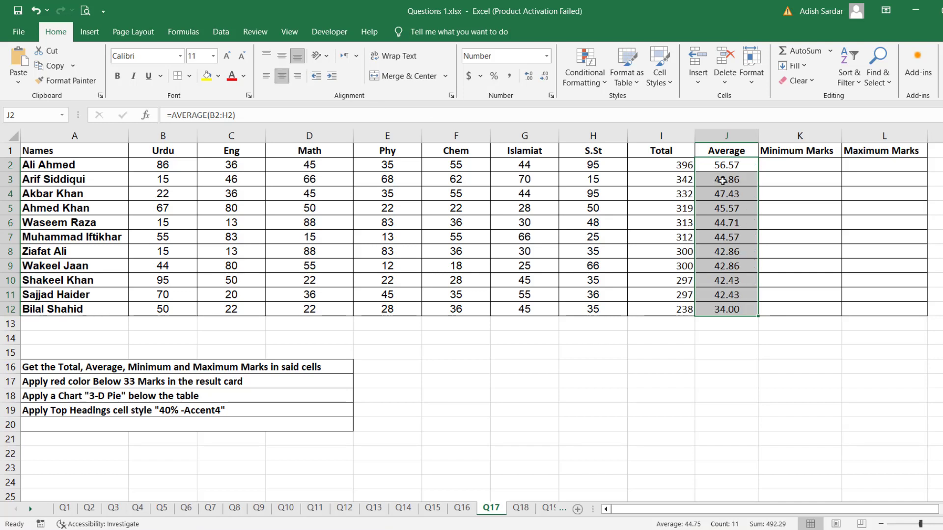
Step: Find the minimum mark of B2:H2 in K2 with MIN and fill the formula down to K12
{"action": "left_click", "coordinate": [798, 169]}
{"action": "type", "text": "=m"}
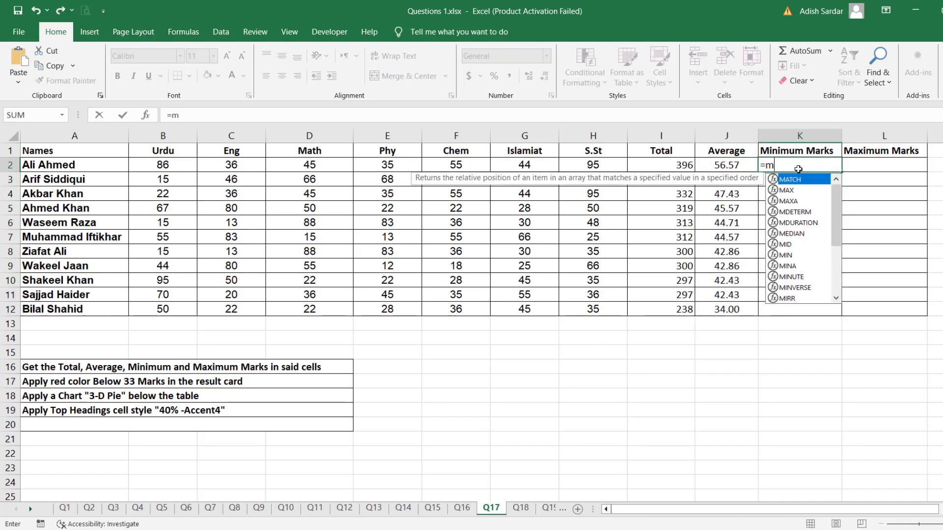
{"action": "type", "text": "in("}
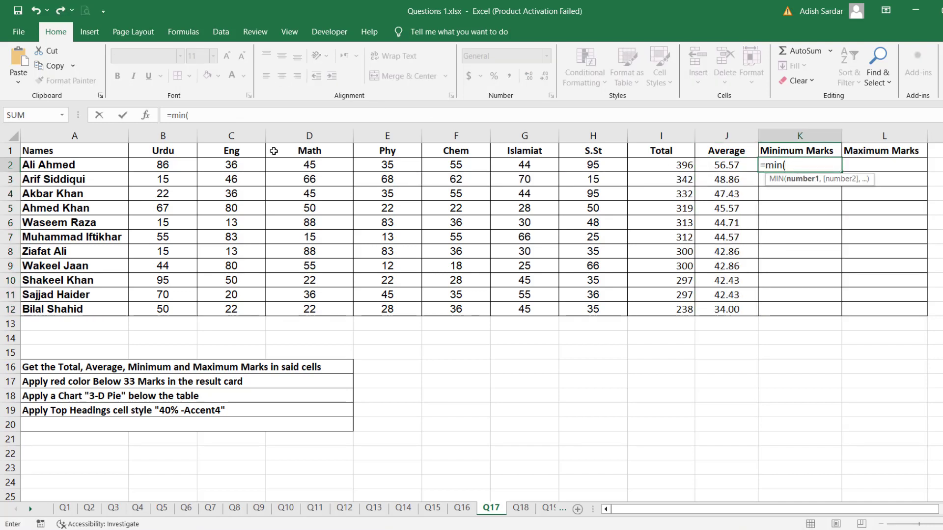
{"action": "left_click", "coordinate": [167, 160]}
{"action": "left_click_drag", "start_coordinate": [218, 160], "coordinate": [588, 170]}
{"action": "key", "text": "Return"}
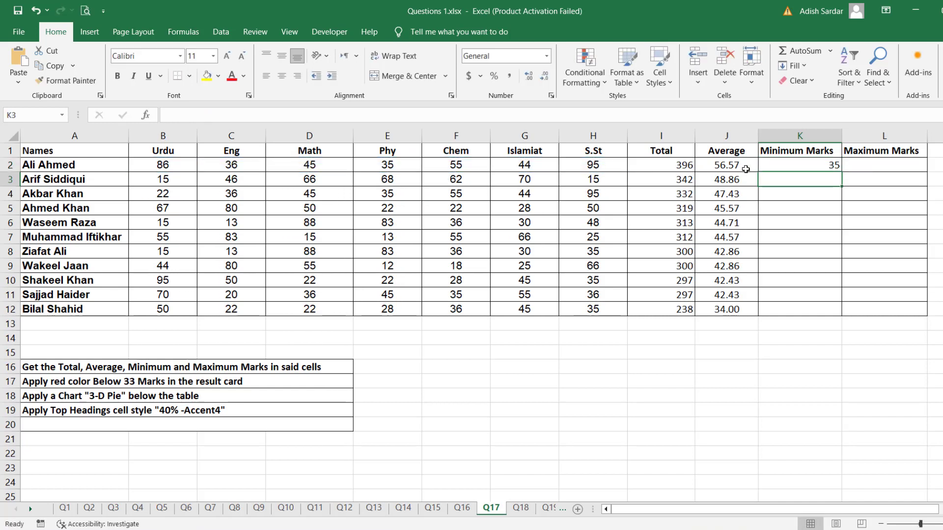
{"action": "left_click", "coordinate": [817, 164]}
{"action": "double_click", "coordinate": [841, 172]}
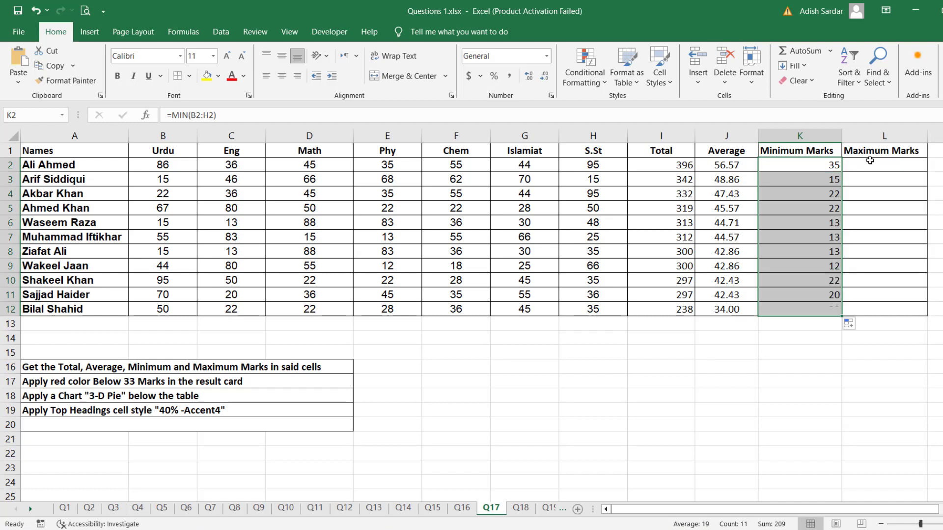
Step: Find the maximum mark of B2:H2 in L2 with MAX and fill the formula down to L12
{"action": "left_click", "coordinate": [878, 161]}
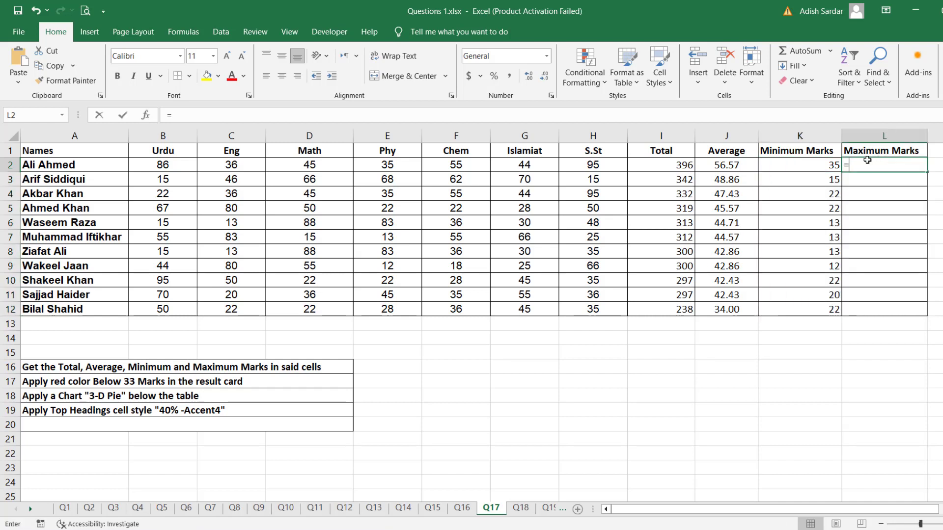
{"action": "type", "text": "=max("}
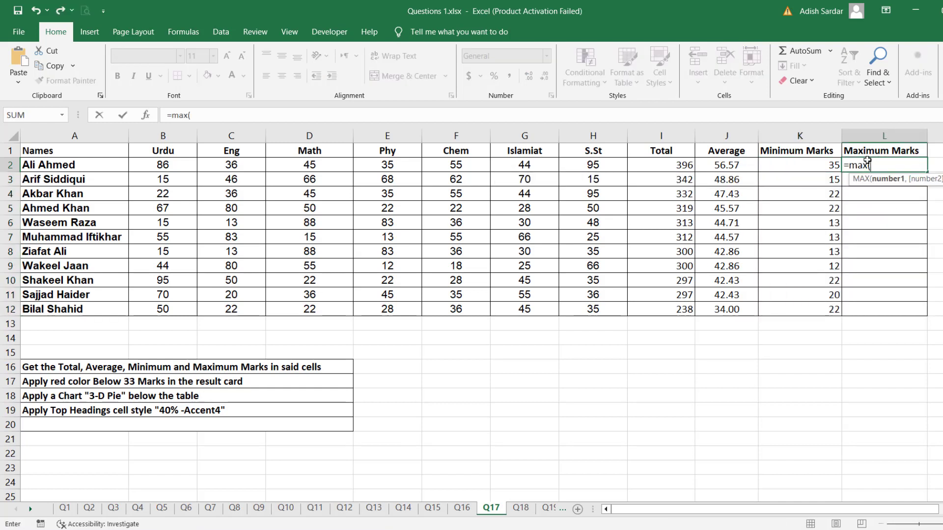
{"action": "left_click_drag", "start_coordinate": [189, 164], "coordinate": [598, 167]}
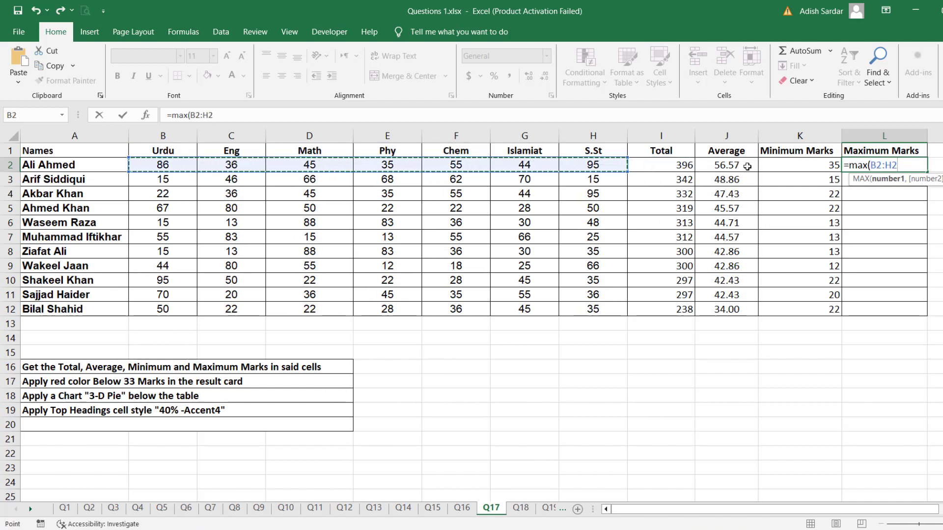
{"action": "key", "text": "Return"}
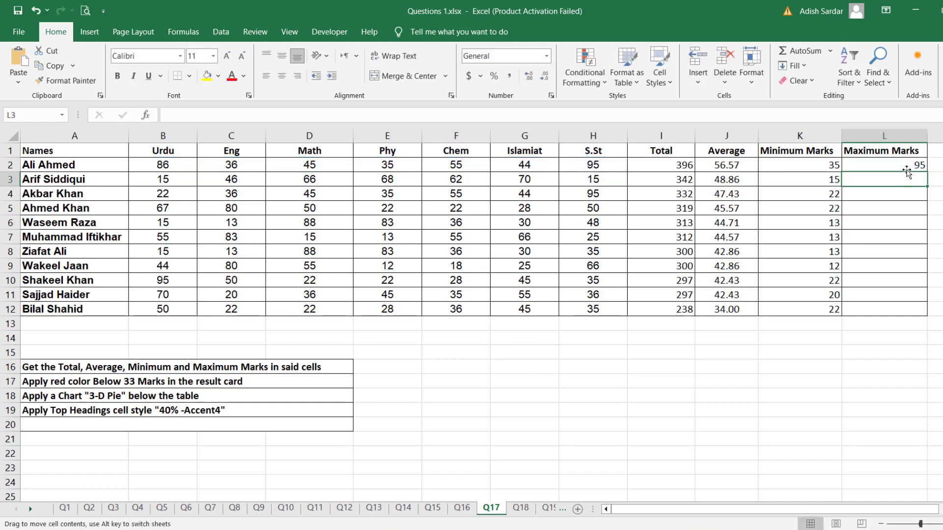
{"action": "left_click", "coordinate": [917, 168]}
{"action": "double_click", "coordinate": [928, 170]}
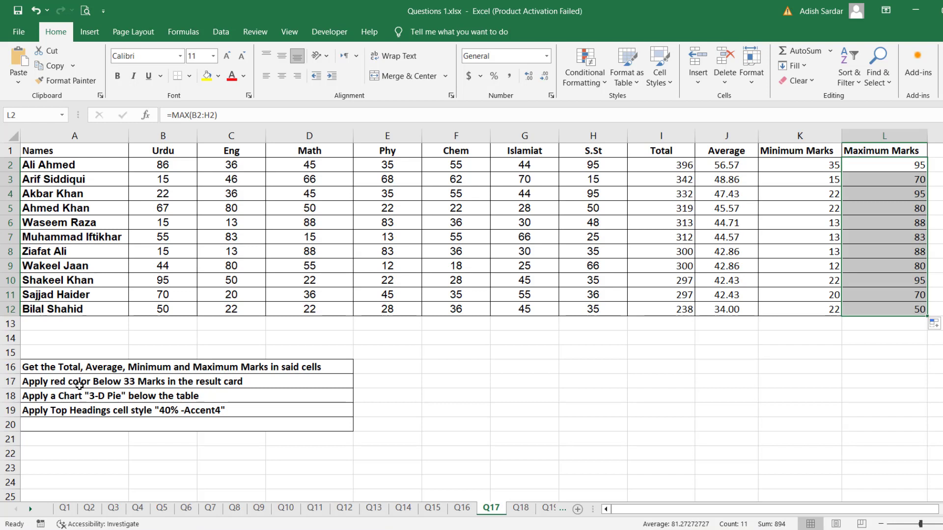
Step: Highlight marks less than 33 in B2:H12 with a conditional formatting rule using Light Red Fill with Dark Red Text
{"action": "left_click_drag", "start_coordinate": [153, 169], "coordinate": [589, 307]}
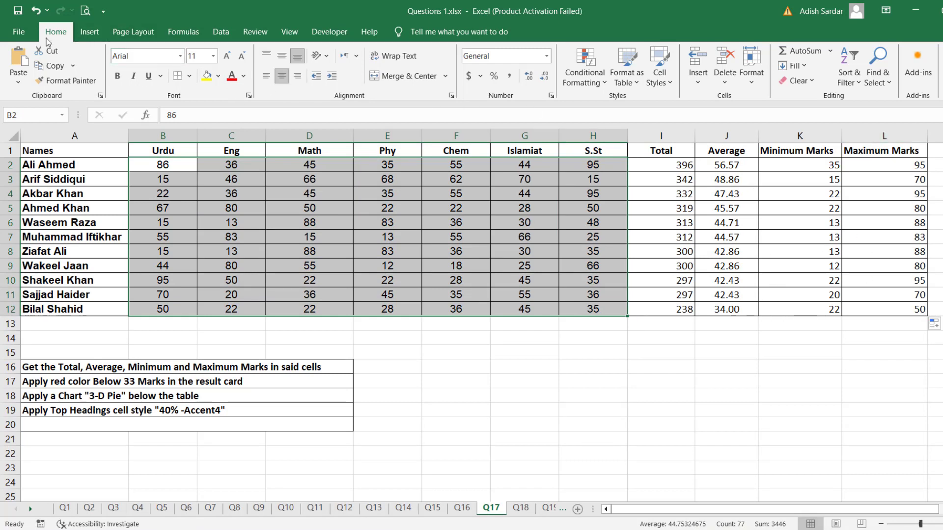
{"action": "left_click", "coordinate": [585, 74]}
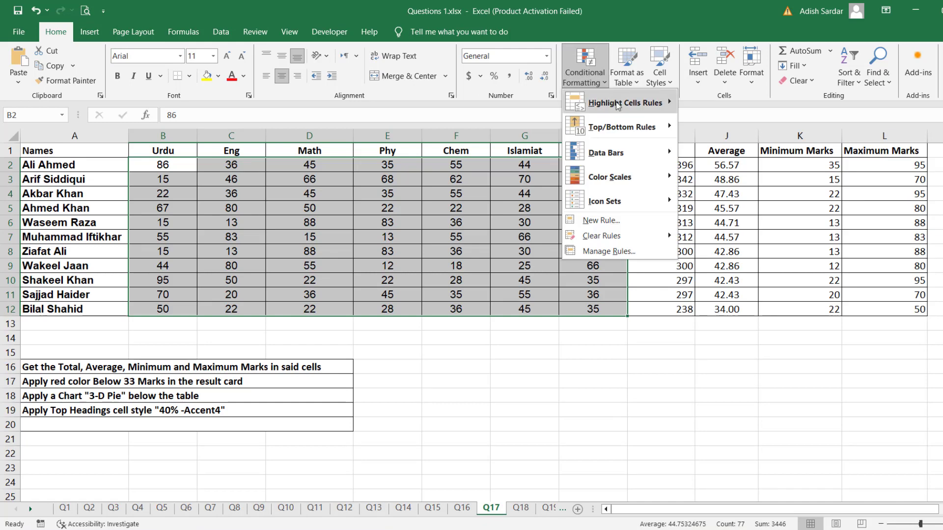
{"action": "mouse_move", "coordinate": [618, 104]}
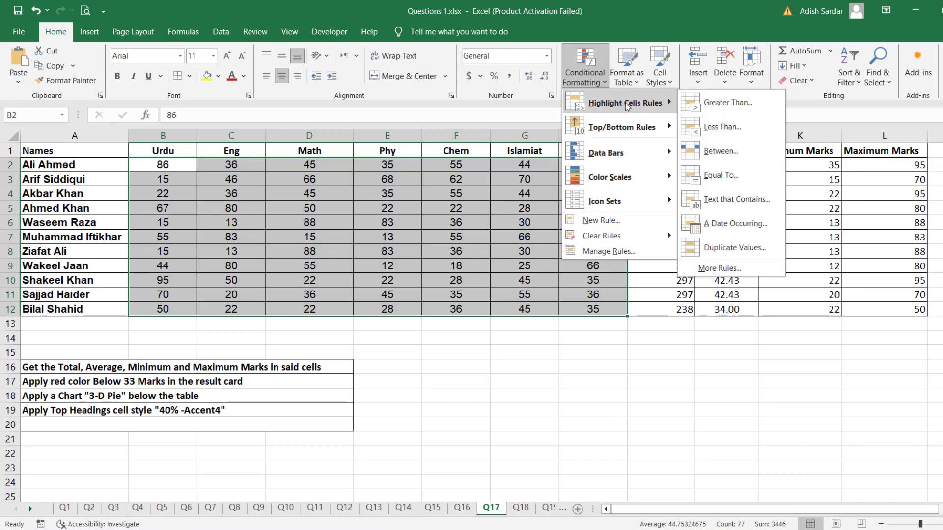
{"action": "left_click", "coordinate": [721, 128]}
{"action": "left_click", "coordinate": [586, 279]}
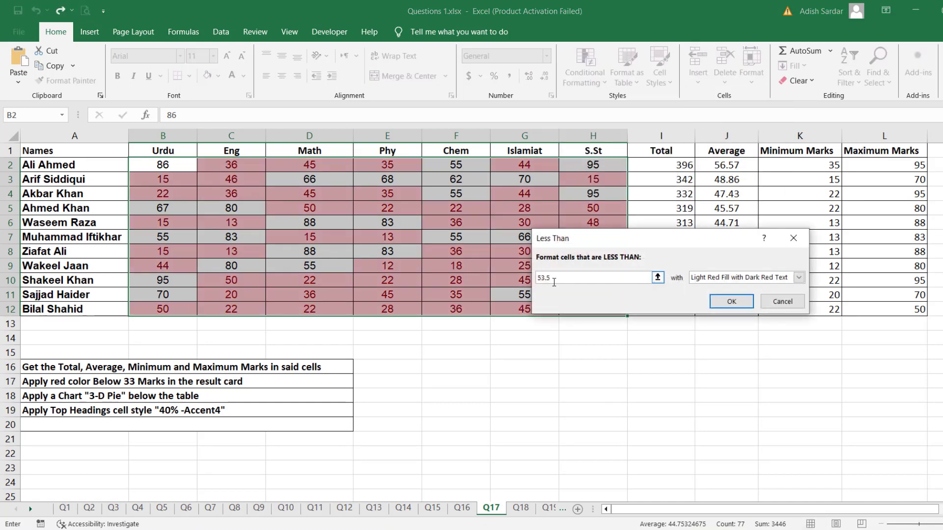
{"action": "key", "text": "BackSpace"}
{"action": "key", "text": "BackSpace"}
{"action": "key", "text": "BackSpace"}
{"action": "key", "text": "BackSpace"}
{"action": "type", "text": "33"}
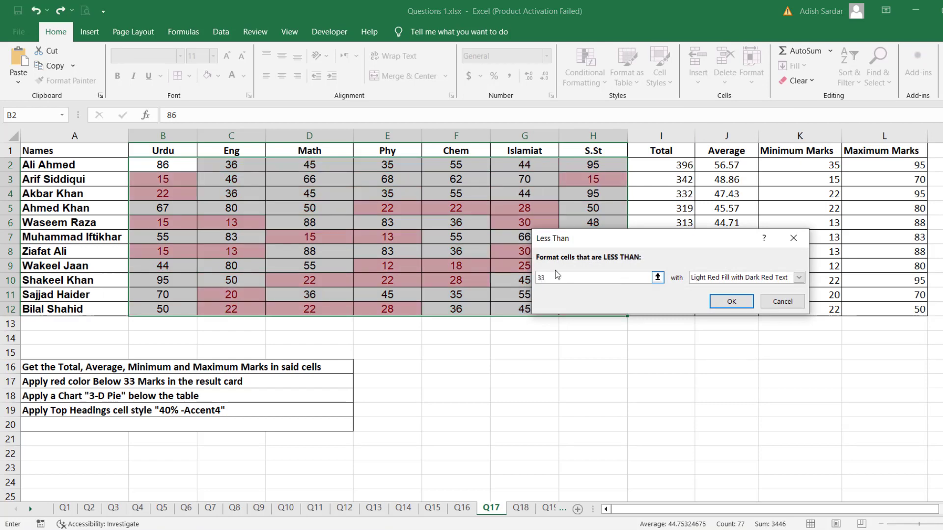
{"action": "left_click", "coordinate": [731, 302]}
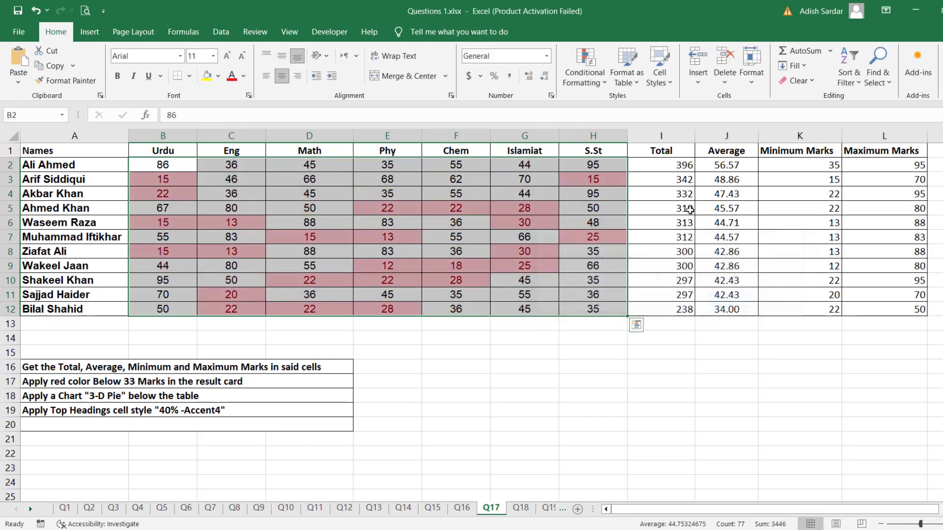
Step: Insert a 3-D pie chart from A1:H12 and place it over columns G to L, starting around row 6
{"action": "left_click", "coordinate": [118, 398]}
{"action": "left_click_drag", "start_coordinate": [89, 150], "coordinate": [74, 165]}
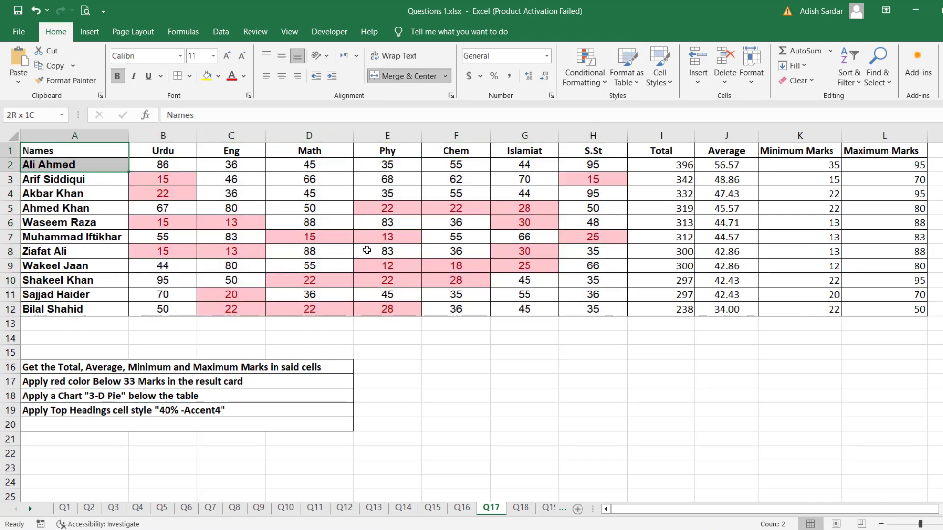
{"action": "left_click_drag", "start_coordinate": [366, 250], "coordinate": [665, 308]}
{"action": "left_click_drag", "start_coordinate": [602, 308], "coordinate": [597, 307]}
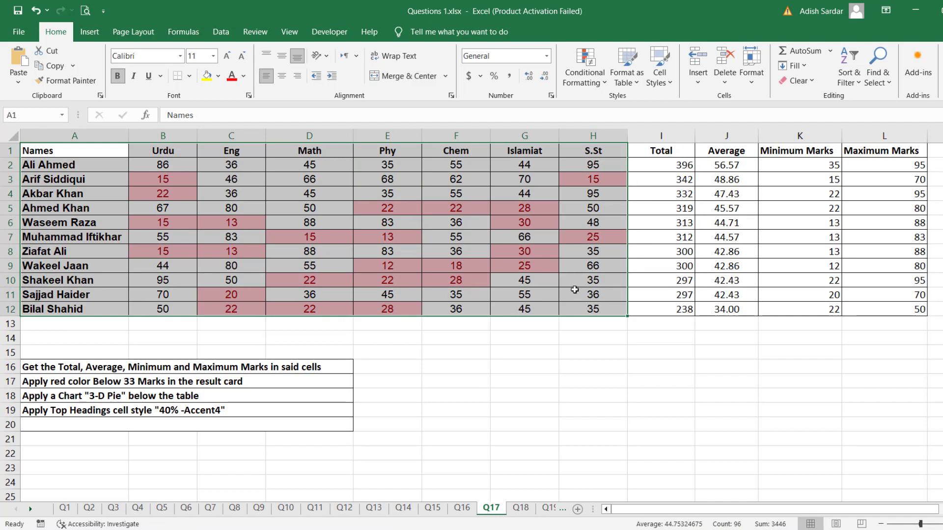
{"action": "left_click", "coordinate": [89, 32]}
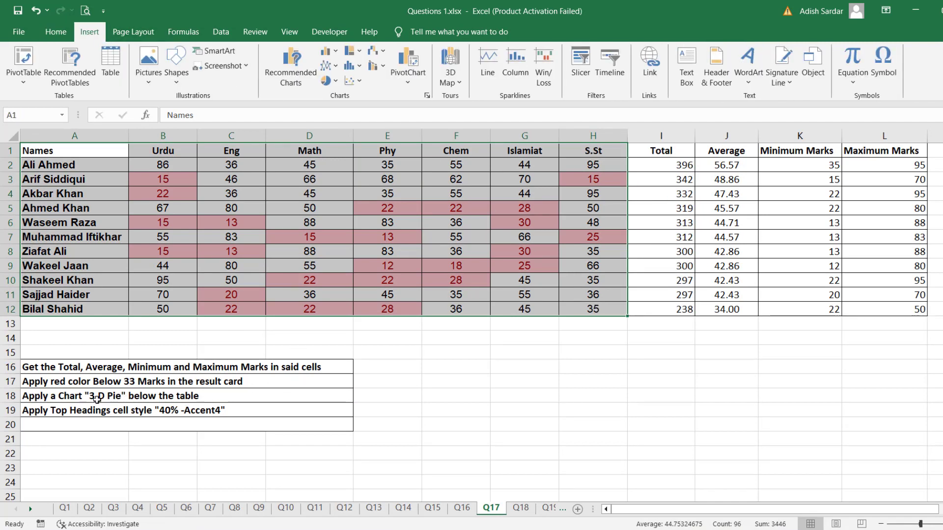
{"action": "left_click", "coordinate": [328, 80]}
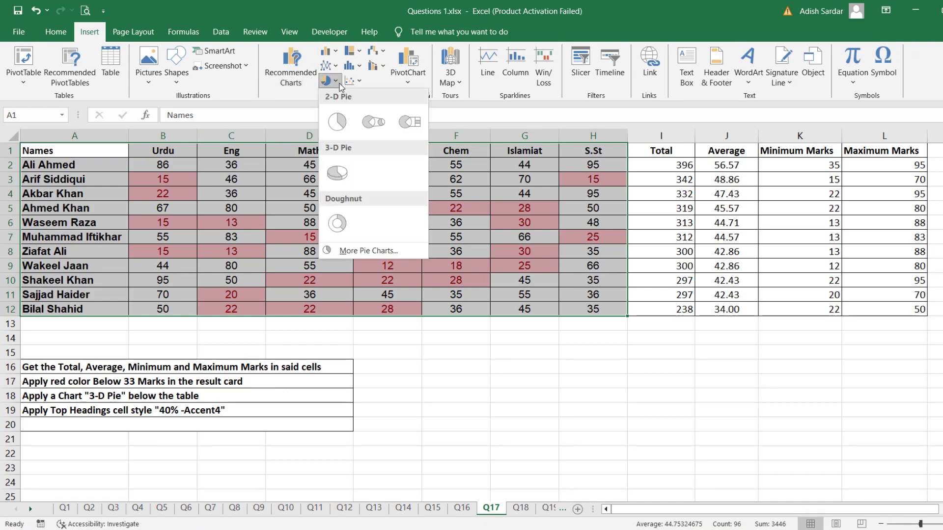
{"action": "left_click", "coordinate": [338, 173]}
{"action": "left_click_drag", "start_coordinate": [430, 218], "coordinate": [587, 233]}
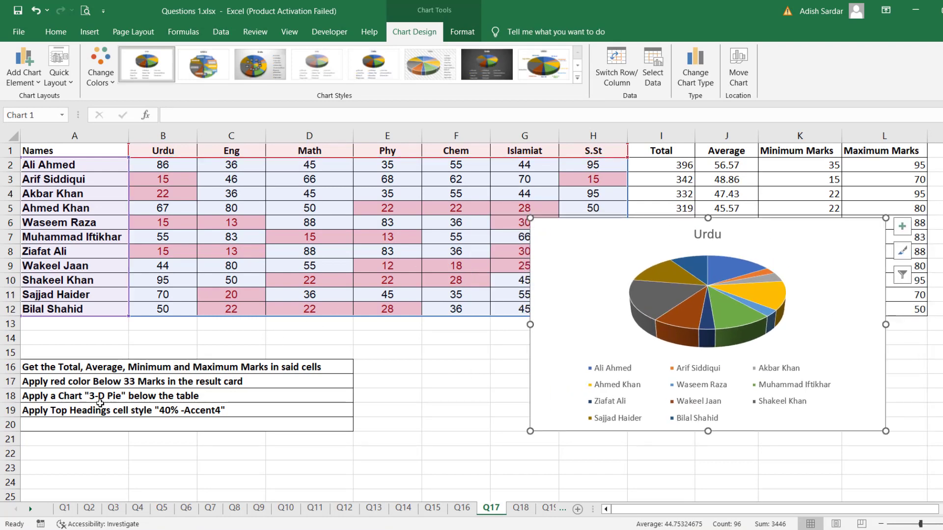
Step: Apply the 40% - Accent4 cell style to the headings in A1:L1
{"action": "left_click", "coordinate": [93, 415]}
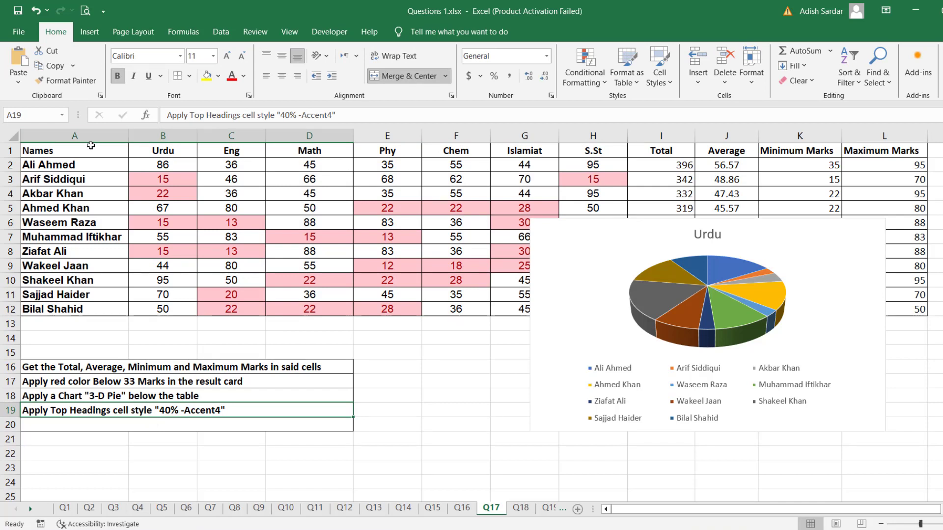
{"action": "left_click_drag", "start_coordinate": [101, 149], "coordinate": [875, 148]}
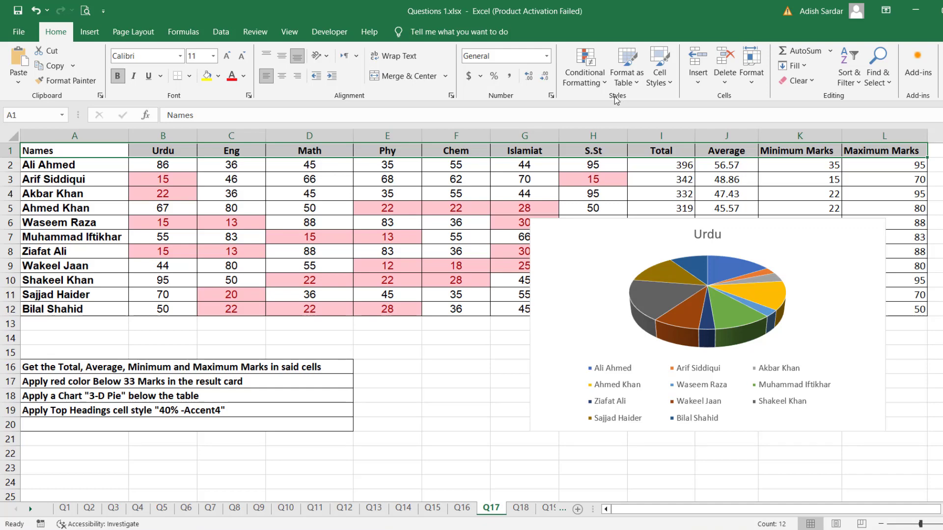
{"action": "left_click", "coordinate": [659, 74]}
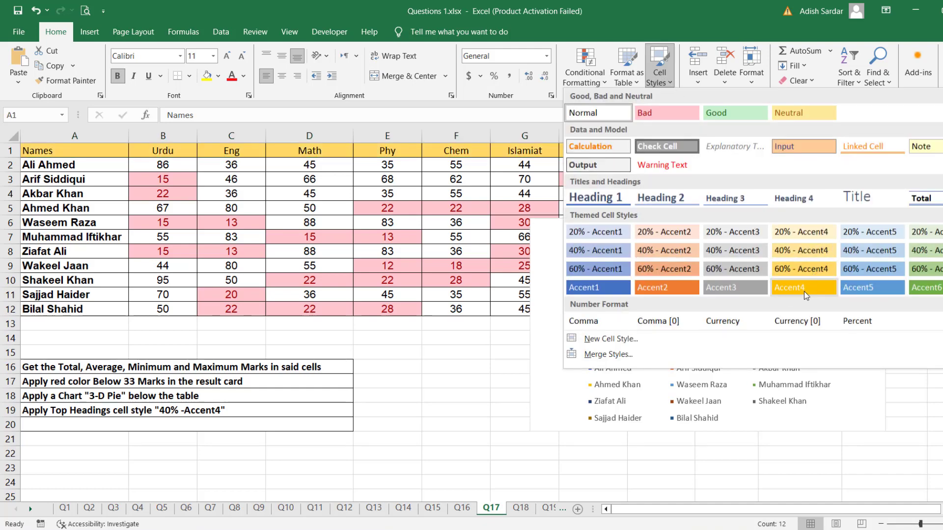
{"action": "left_click", "coordinate": [816, 254]}
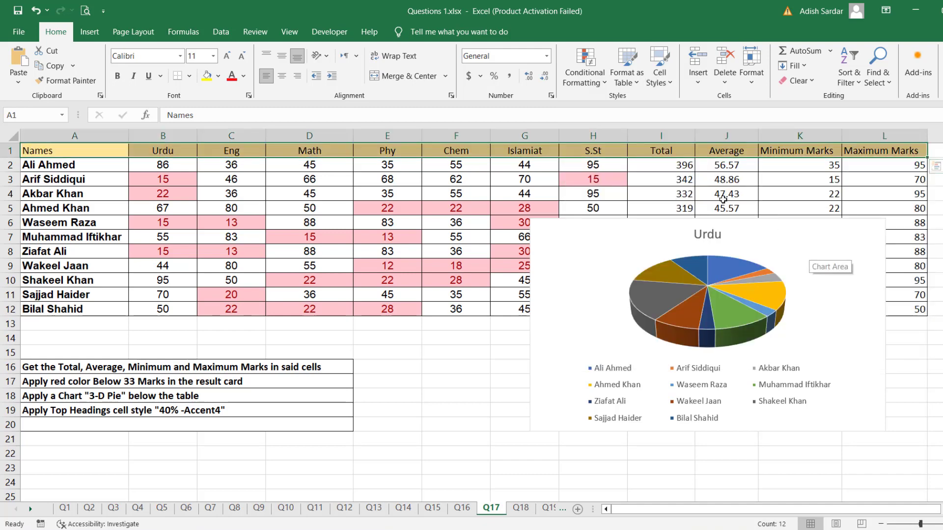
{"action": "left_click", "coordinate": [468, 351]}
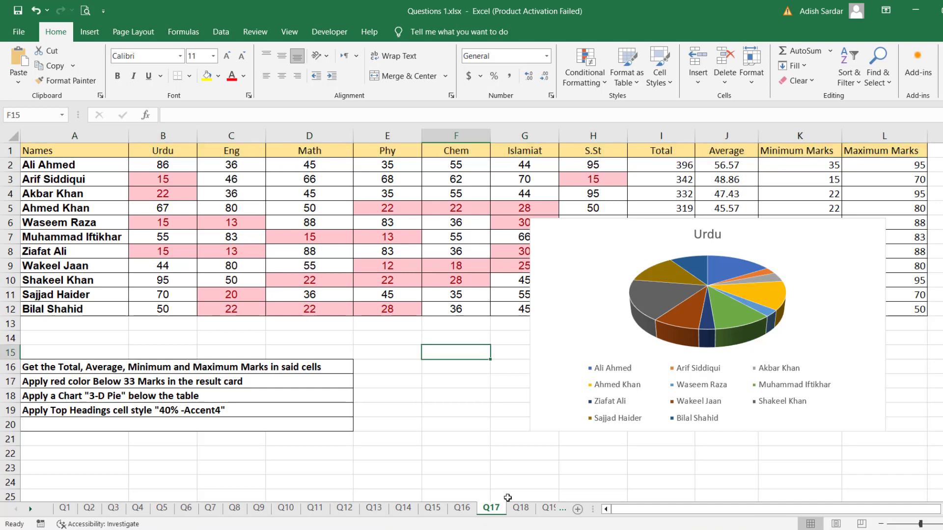
Step: On sheet Q18, insert a 2-D bar chart from the employee names and sales in A1:B13
{"action": "left_click", "coordinate": [523, 511]}
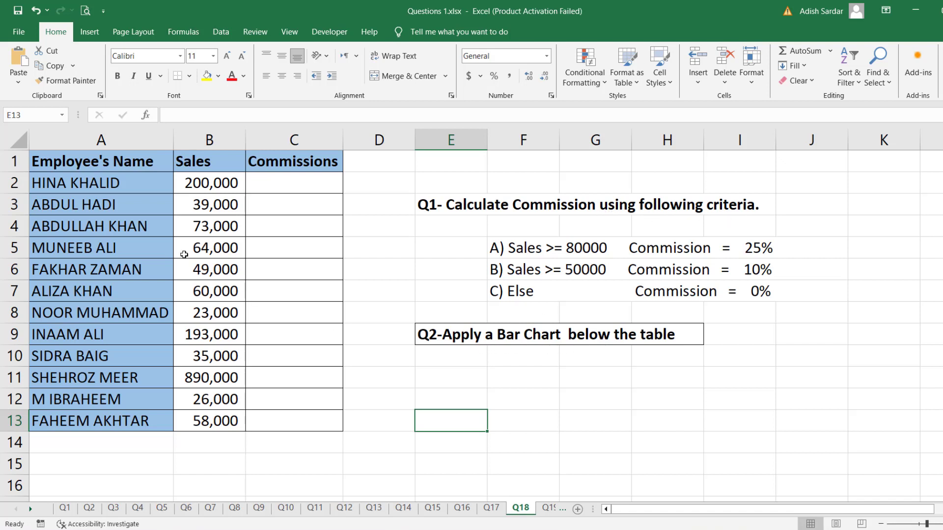
{"action": "left_click_drag", "start_coordinate": [117, 162], "coordinate": [207, 423]}
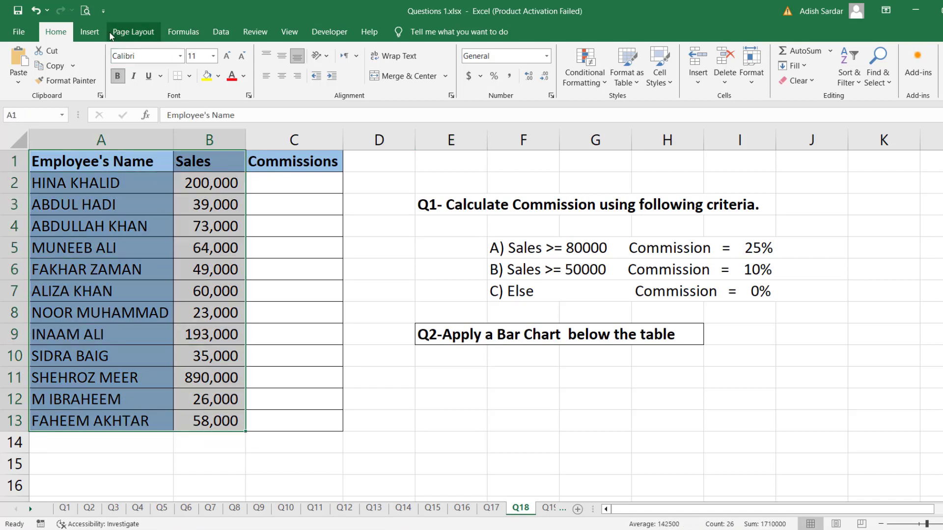
{"action": "left_click", "coordinate": [90, 32]}
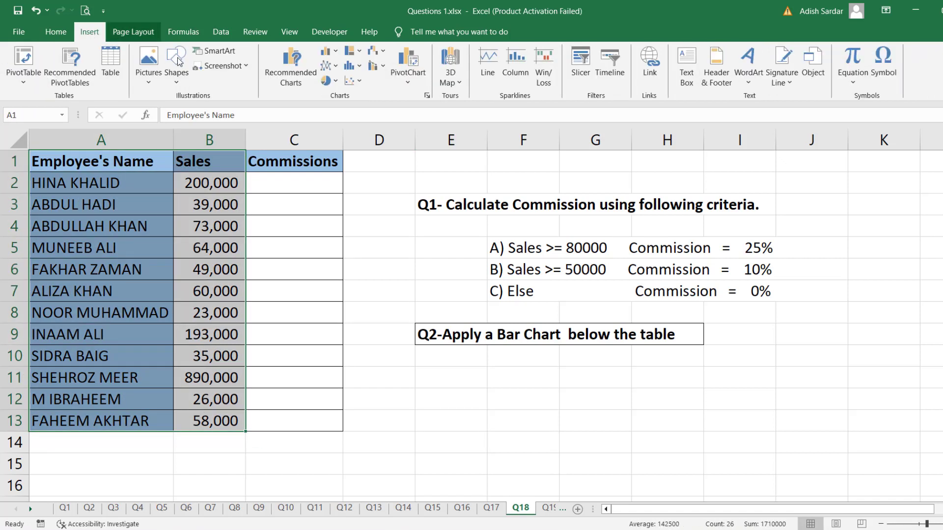
{"action": "left_click", "coordinate": [327, 52]}
{"action": "left_click", "coordinate": [338, 195]}
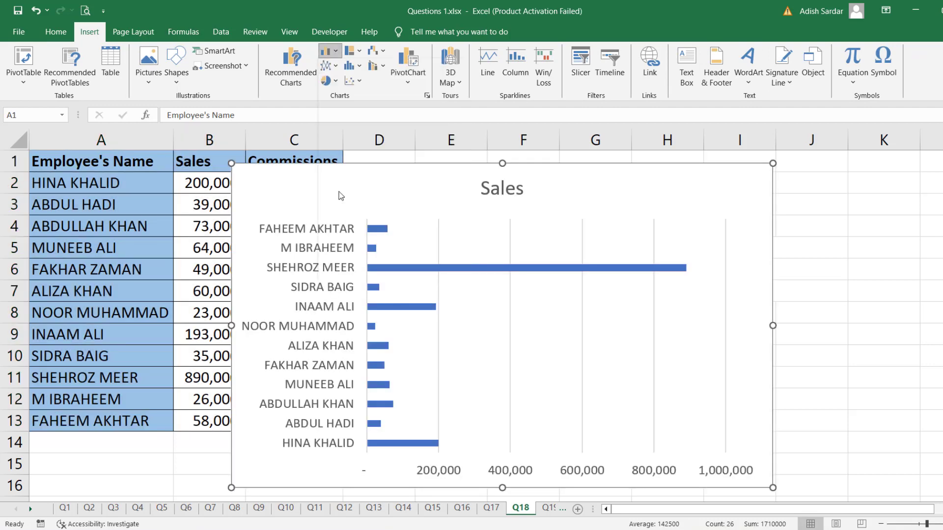
Step: Shrink the Sales bar chart and move it beside the table, starting around row 7 in column G
{"action": "left_click_drag", "start_coordinate": [773, 487], "coordinate": [923, 497]}
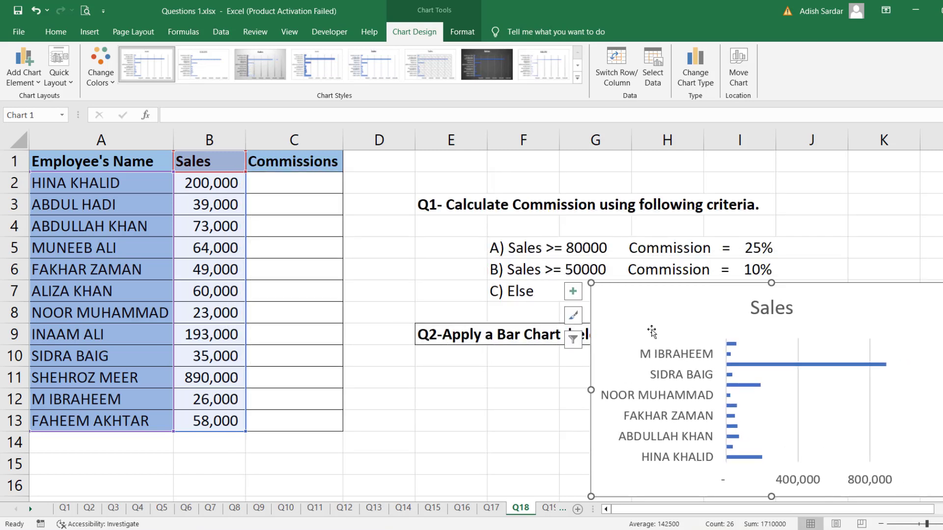
{"action": "left_click", "coordinate": [529, 397]}
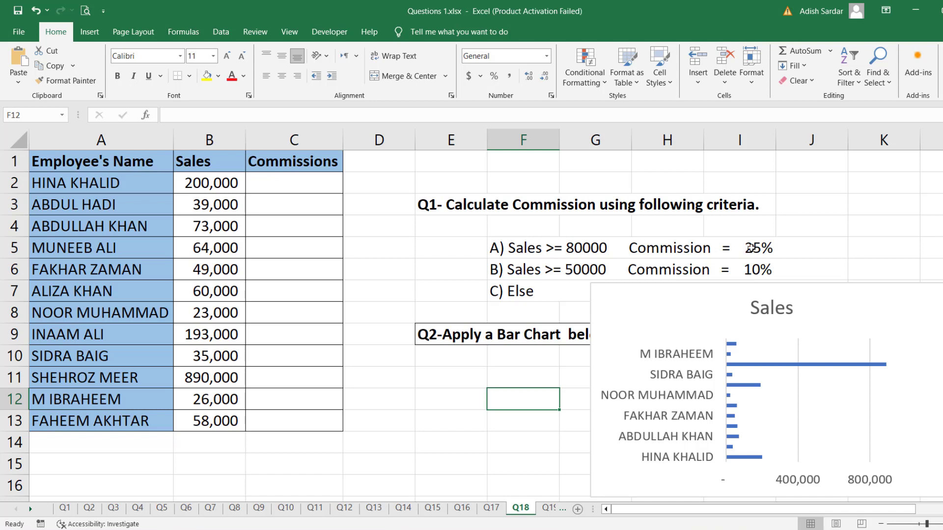
{"action": "left_click_drag", "start_coordinate": [804, 298], "coordinate": [819, 336]}
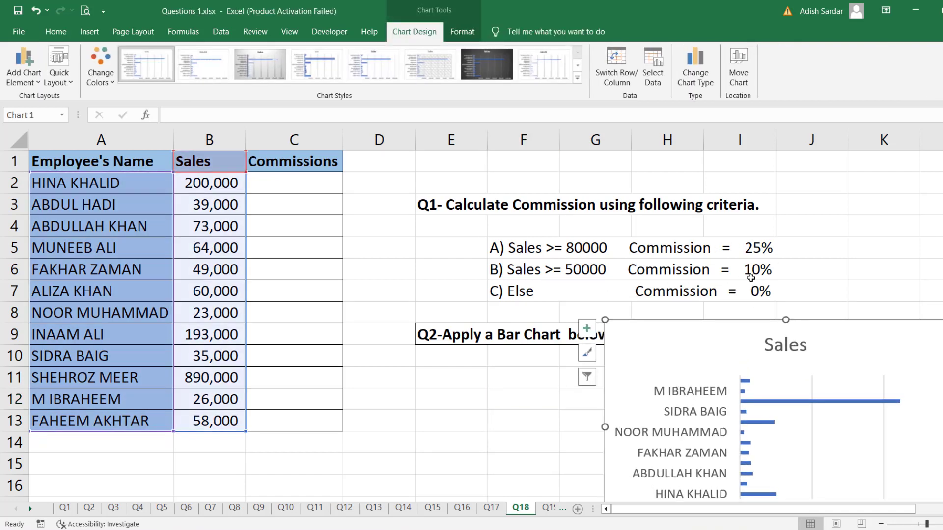
{"action": "left_click_drag", "start_coordinate": [703, 344], "coordinate": [701, 300]}
Step: Start an IF formula in C2 that returns "25%" when B2 is greater than or equal to 80000
{"action": "left_click", "coordinate": [290, 184]}
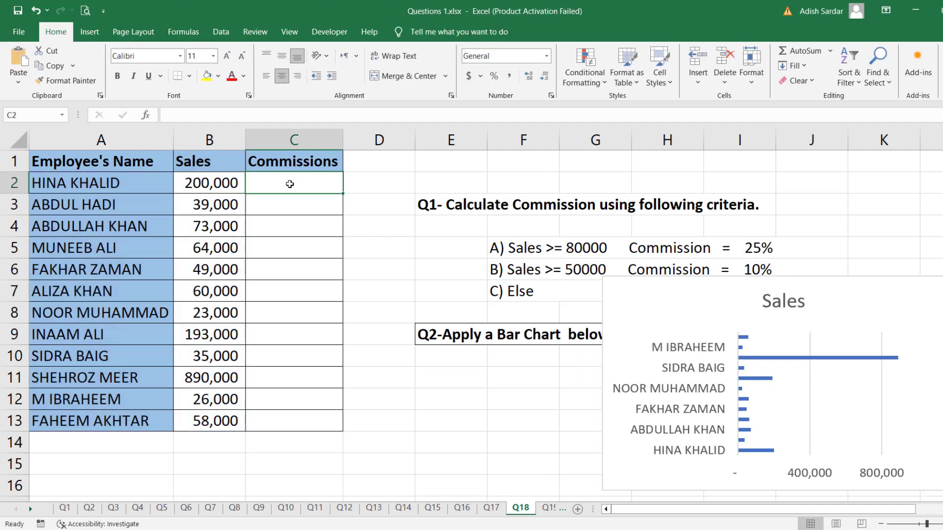
{"action": "type", "text": "=if"}
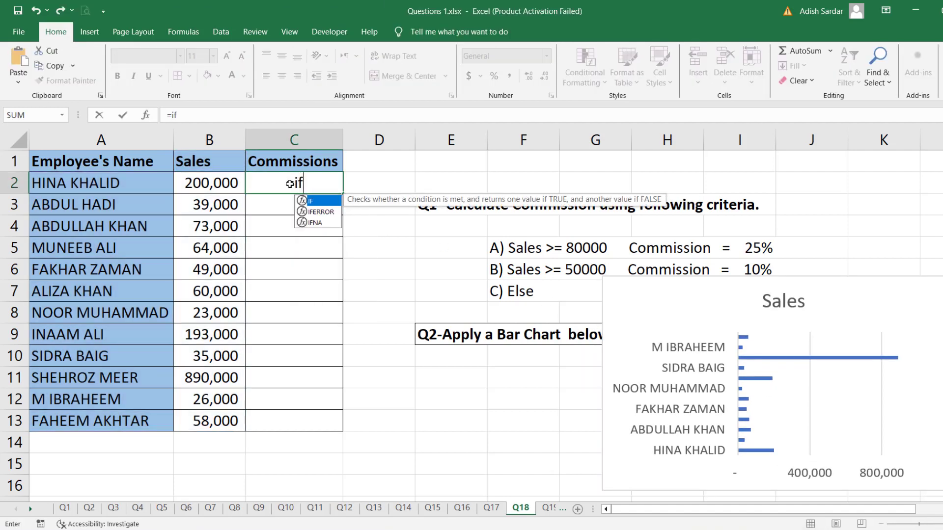
{"action": "type", "text": "("}
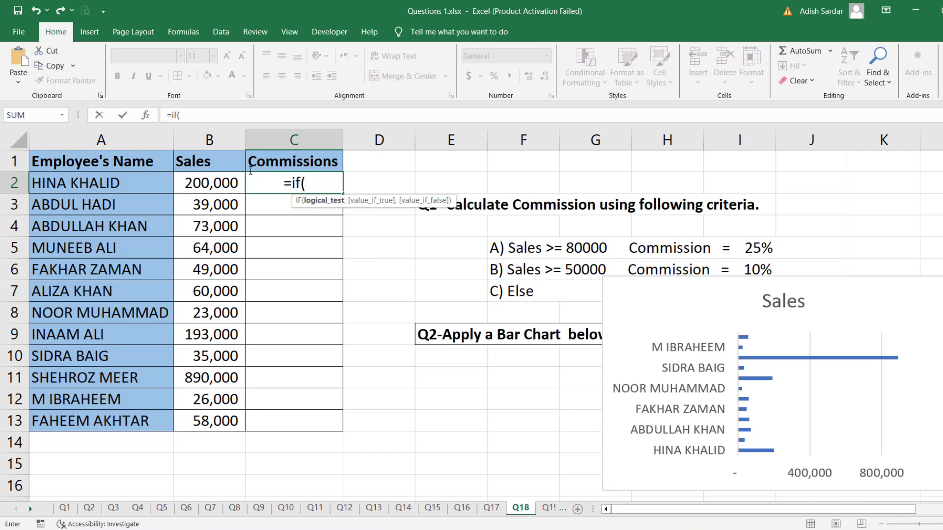
{"action": "left_click", "coordinate": [210, 183]}
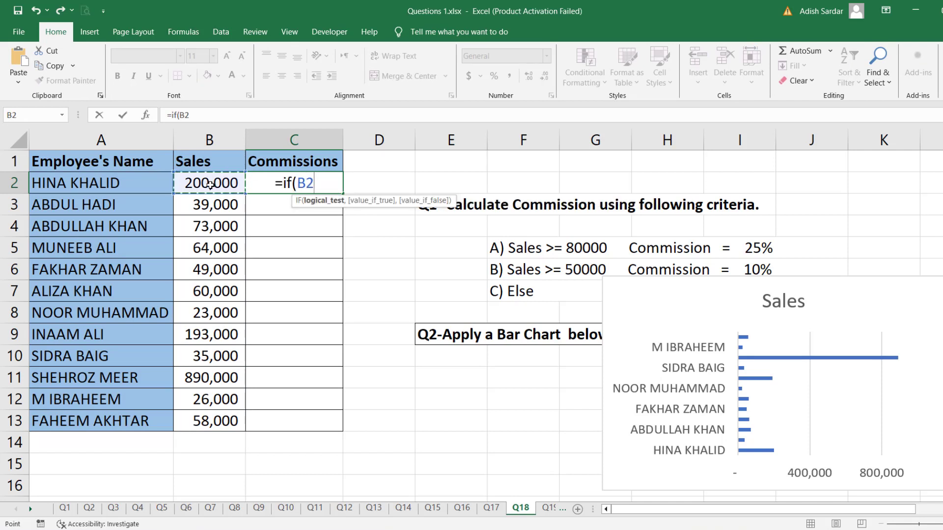
{"action": "type", "text": ">="}
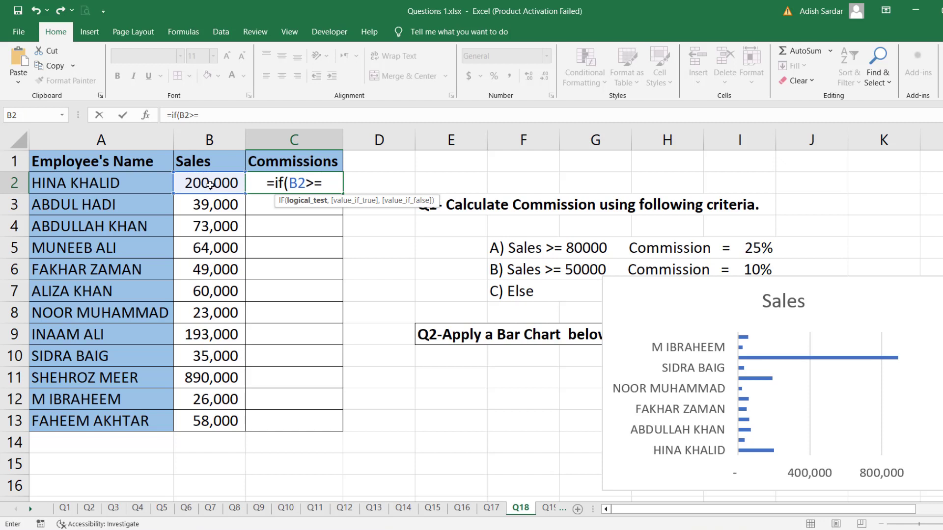
{"action": "type", "text": "80000,"}
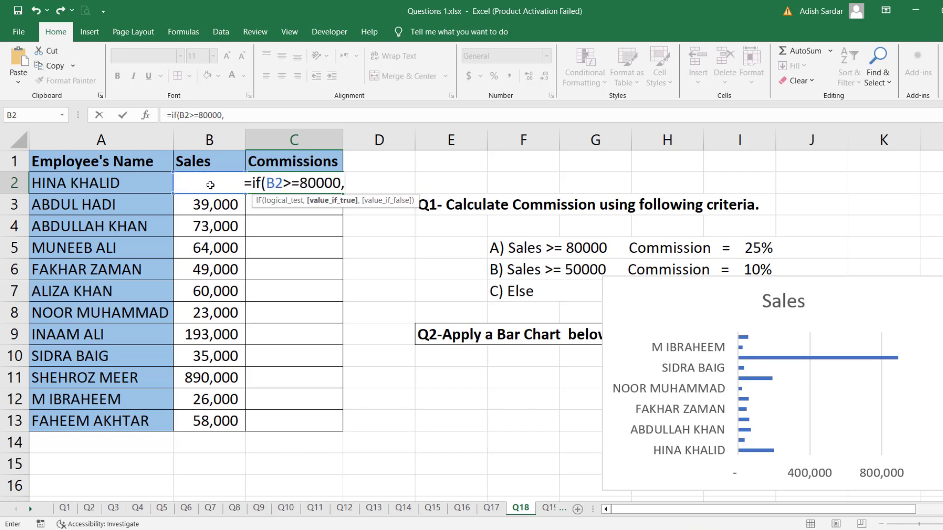
{"action": "type", "text": "\"25"}
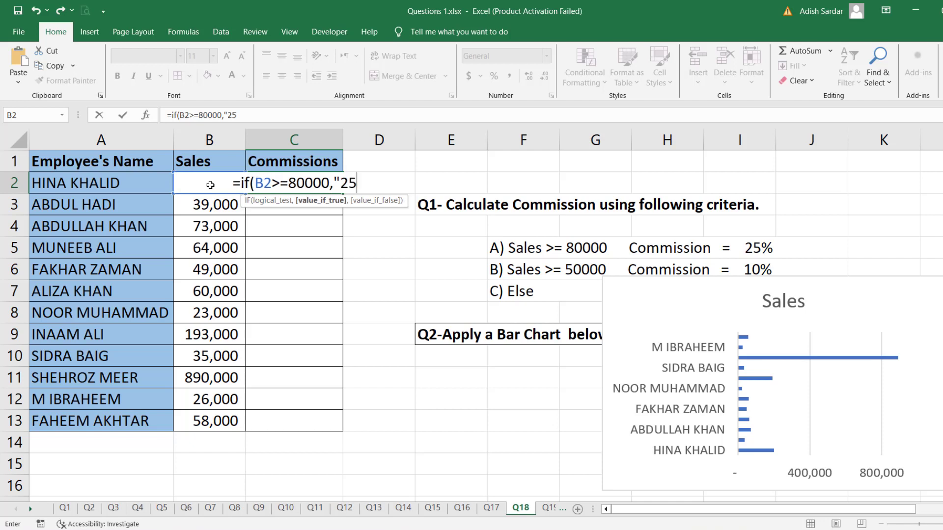
{"action": "type", "text": "%"}
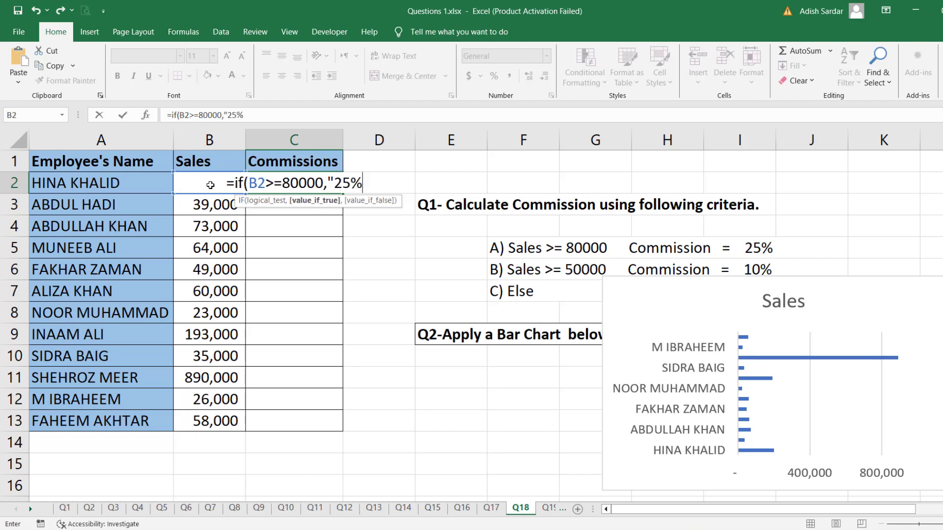
{"action": "type", "text": "\""}
{"action": "type", "text": ","}
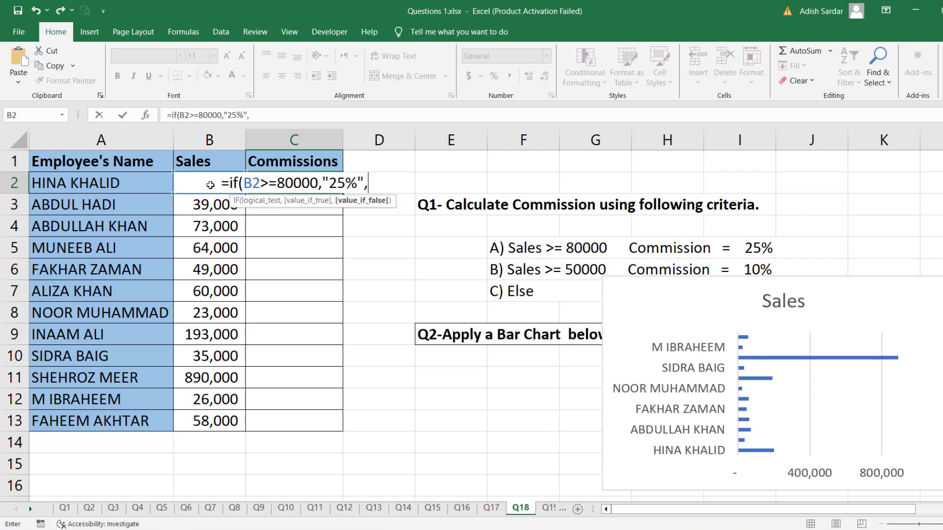
Step: Complete the C2 formula with a nested IF returning "20%" when B2>=50000 and "0" otherwise
{"action": "type", "text": "if("}
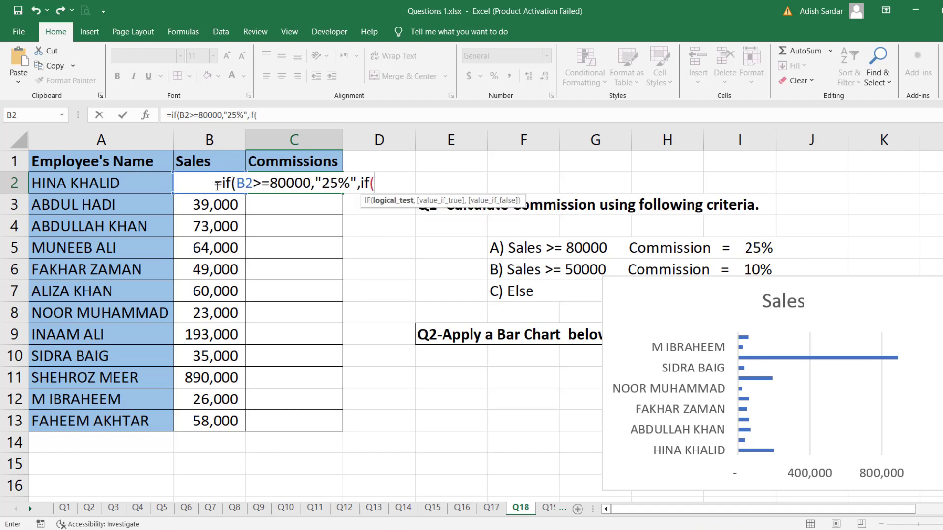
{"action": "type", "text": "b2"}
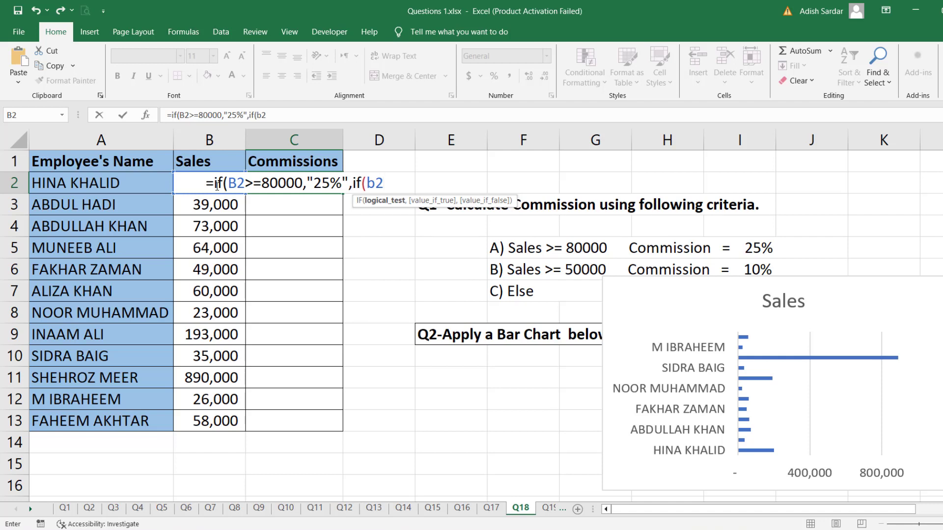
{"action": "type", "text": ">"}
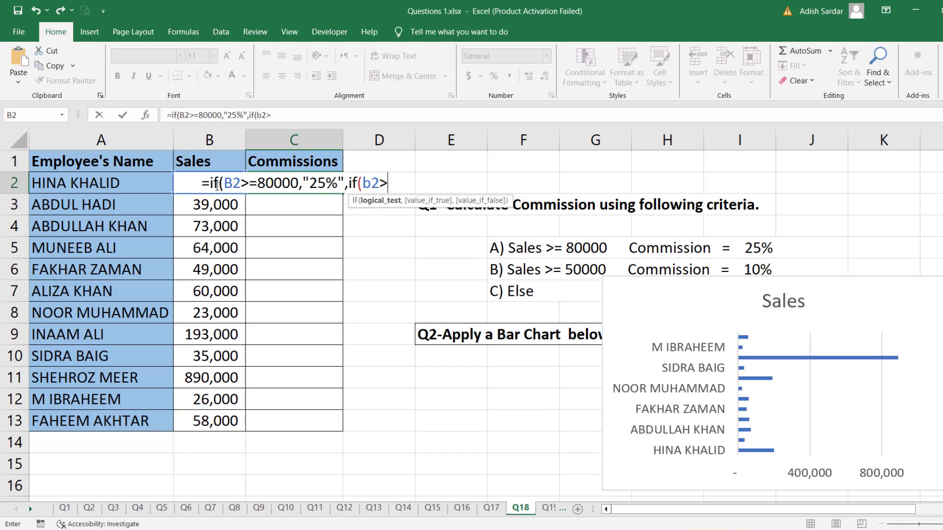
{"action": "type", "text": "="}
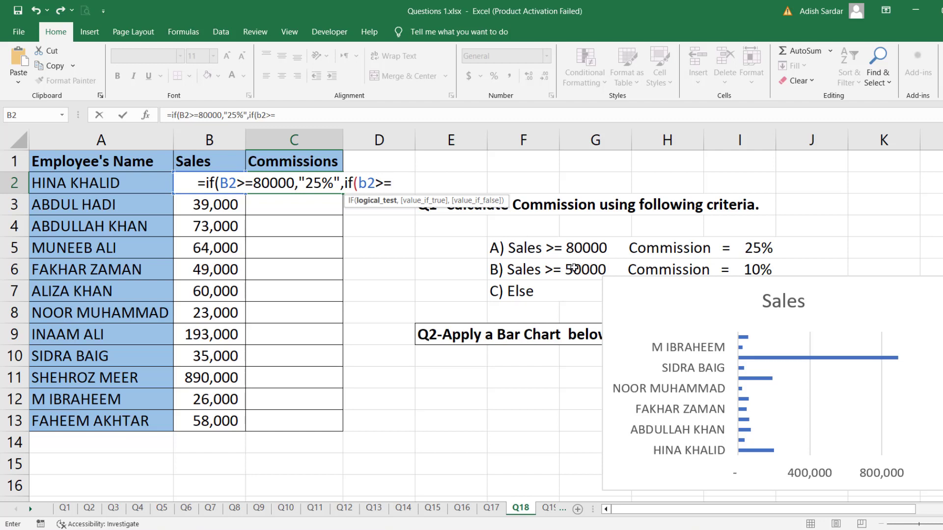
{"action": "type", "text": "5000"}
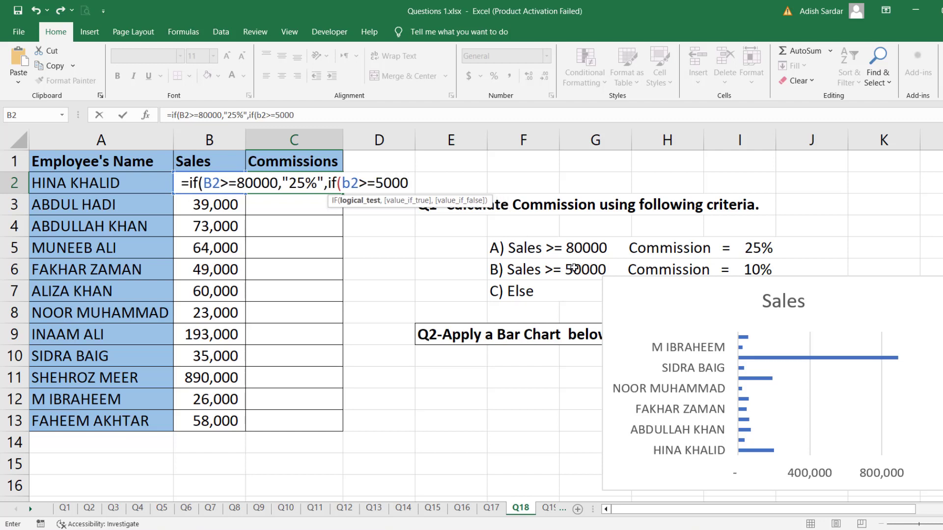
{"action": "type", "text": "0"}
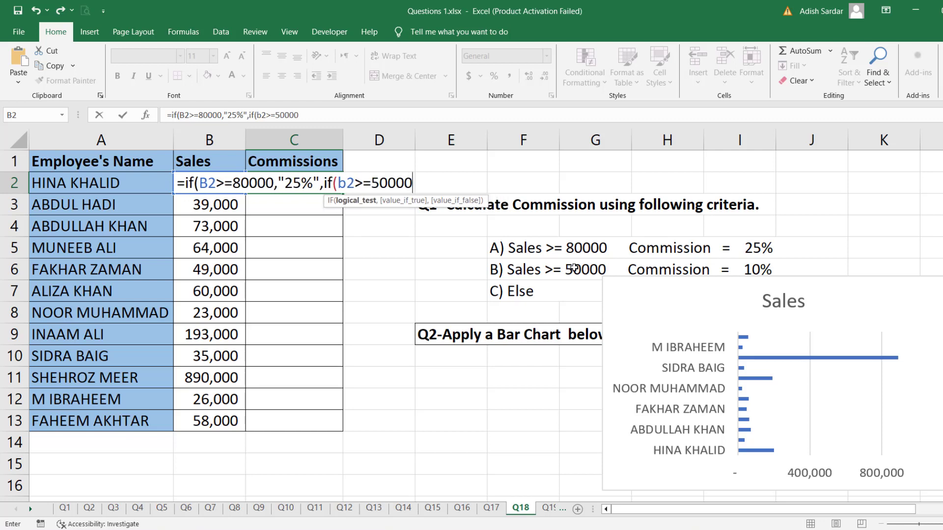
{"action": "type", "text": ","}
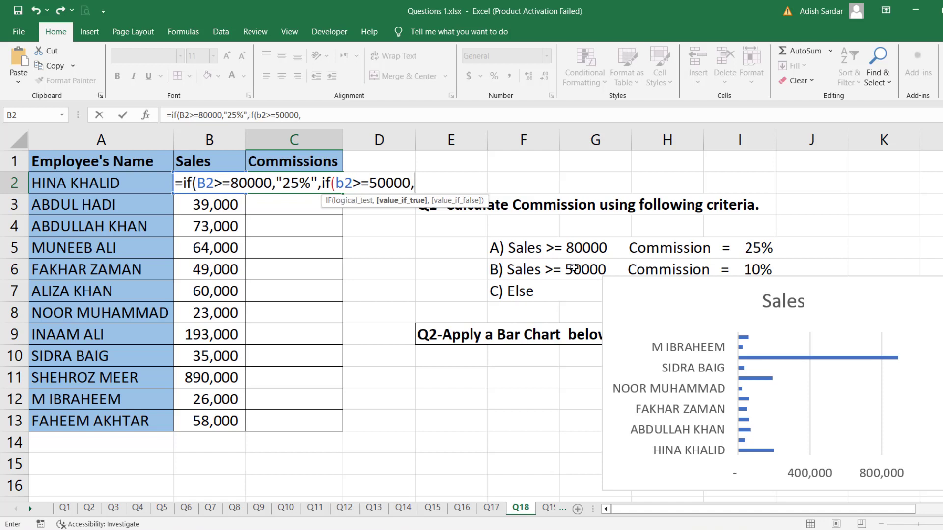
{"action": "type", "text": "\"20"}
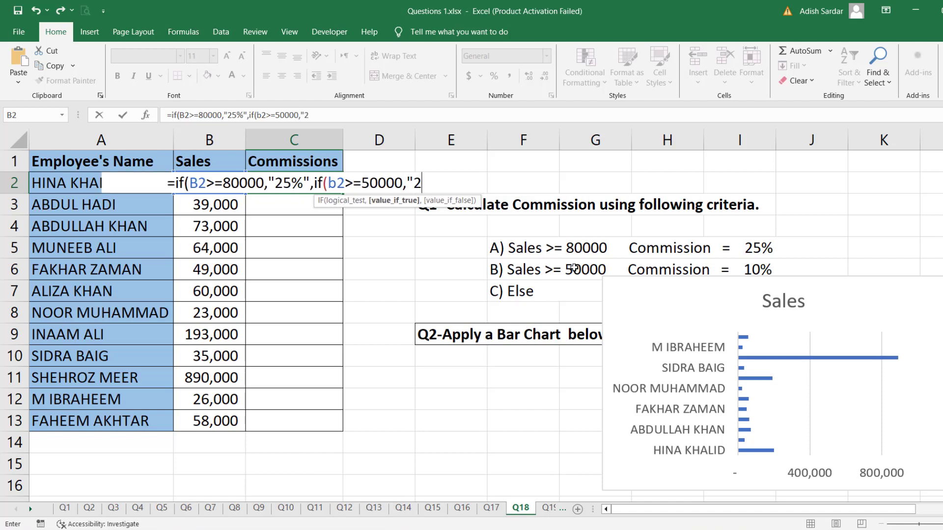
{"action": "type", "text": "%"}
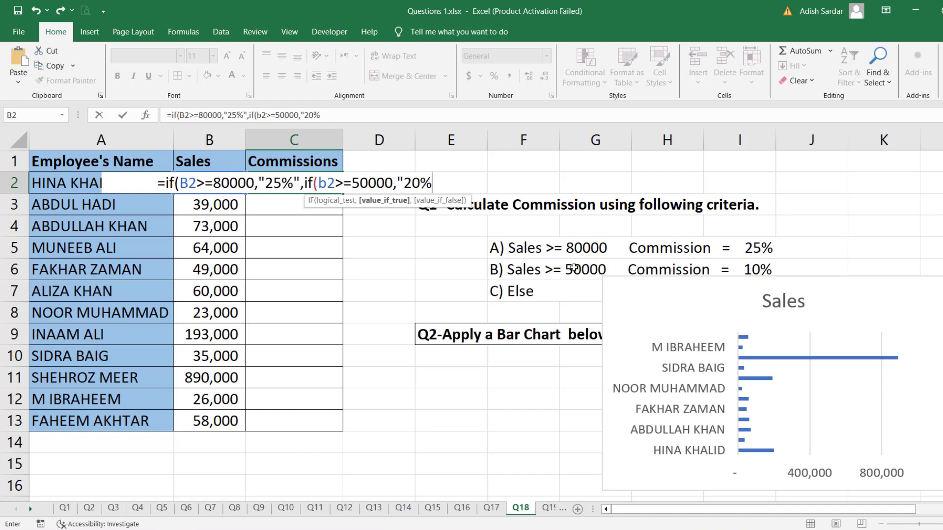
{"action": "type", "text": "\""}
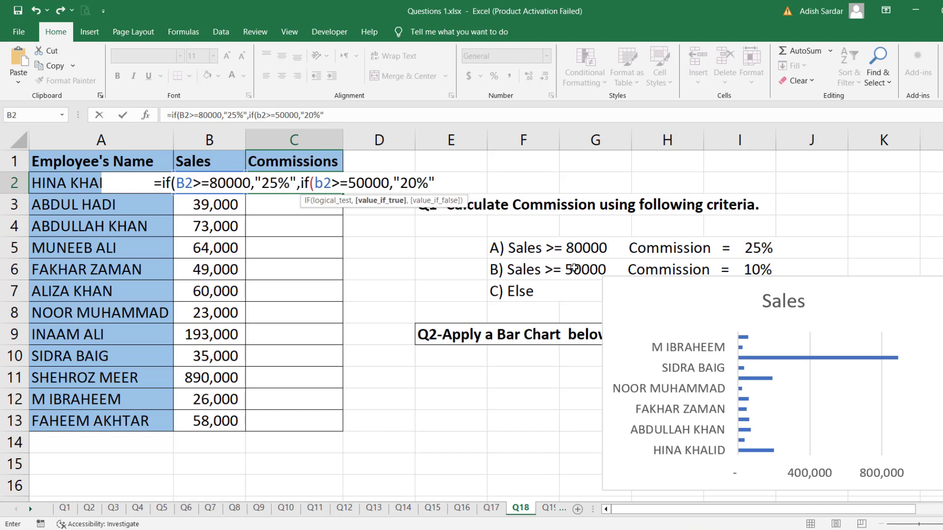
{"action": "type", "text": ",\""}
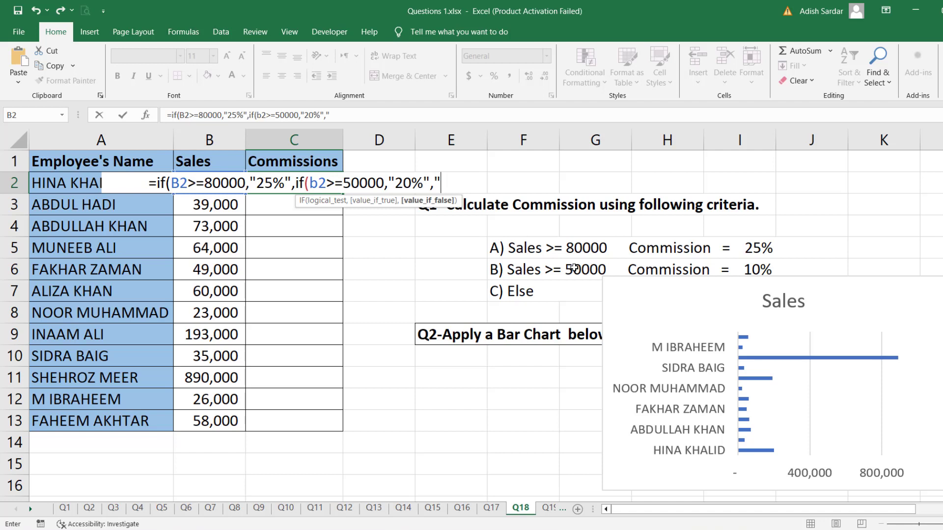
{"action": "type", "text": "0\")"}
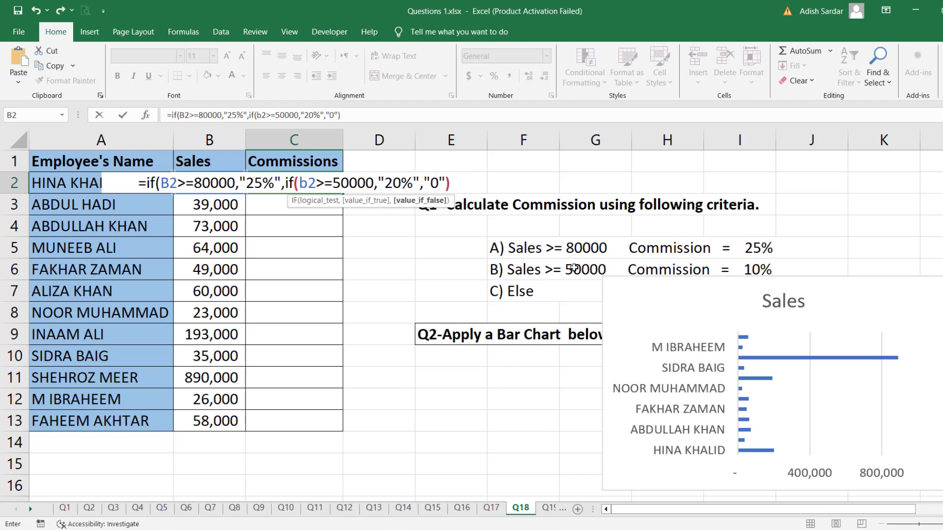
{"action": "type", "text": ")"}
{"action": "key", "text": "Return"}
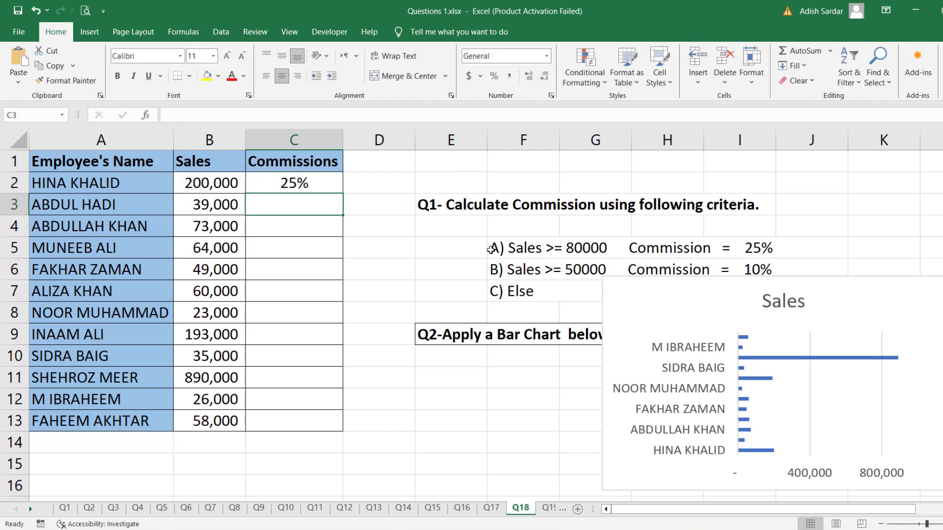
Step: Fill the commission formula from C2 down through C13
{"action": "left_click", "coordinate": [328, 187]}
{"action": "double_click", "coordinate": [342, 193]}
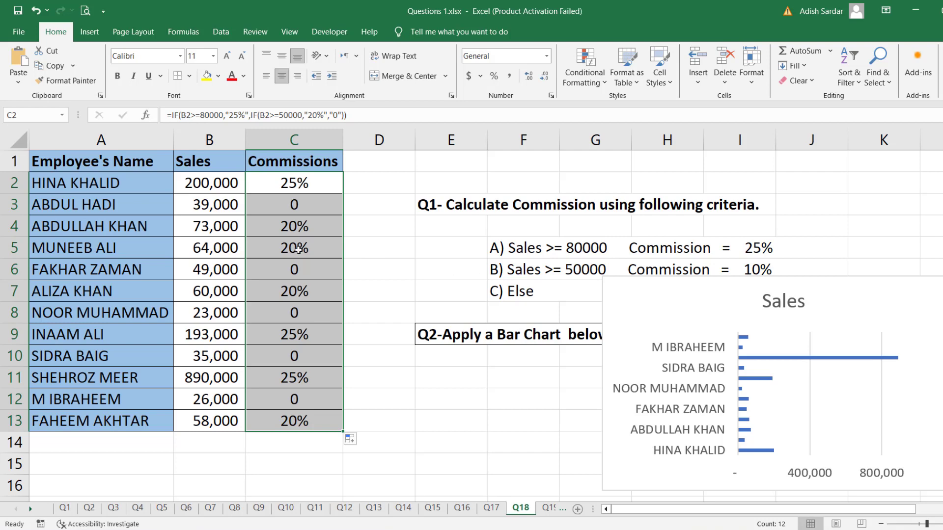
{"action": "left_click", "coordinate": [317, 357]}
Step: On sheet Q19, total the Mouse row's four quarters in F3 with a SUM of B3:E3
{"action": "key", "text": "ctrl+Page_Down"}
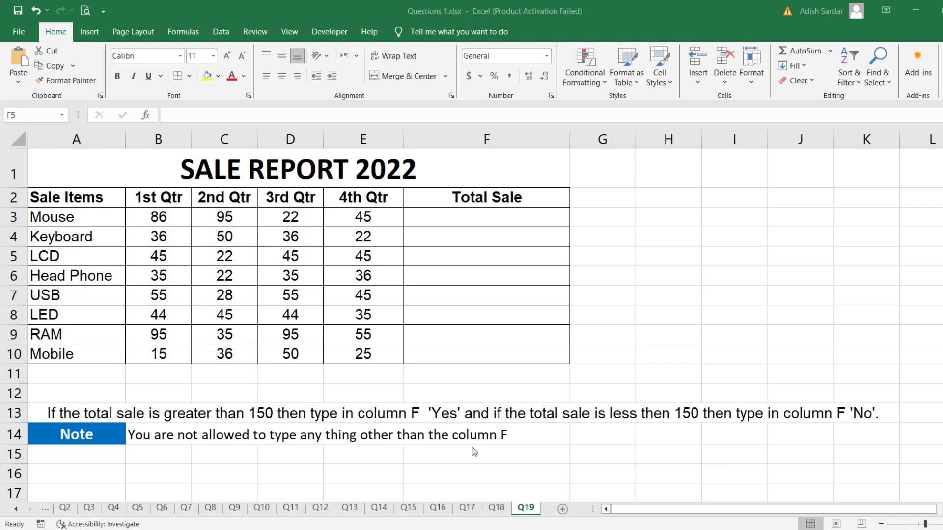
{"action": "left_click", "coordinate": [485, 217]}
{"action": "type", "text": "=sum"}
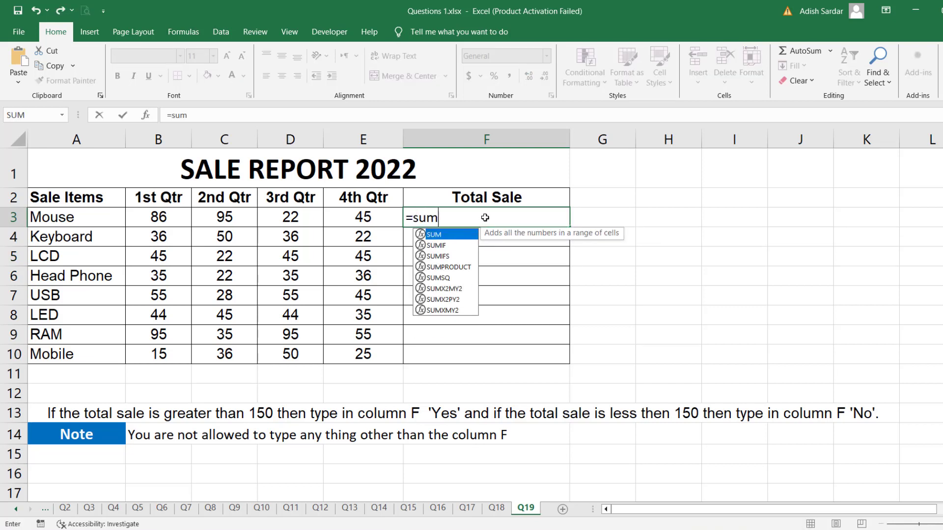
{"action": "type", "text": "("}
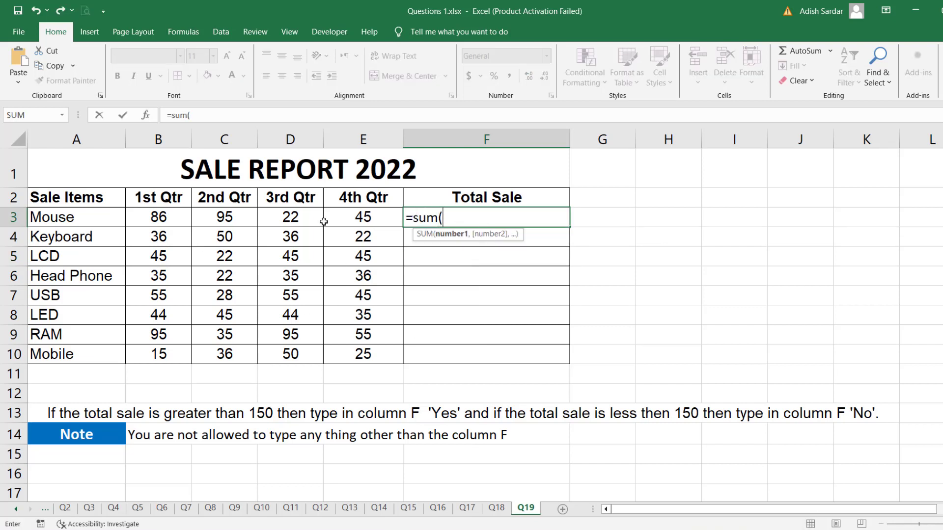
{"action": "left_click_drag", "start_coordinate": [155, 221], "coordinate": [355, 220]}
{"action": "key", "text": "Return"}
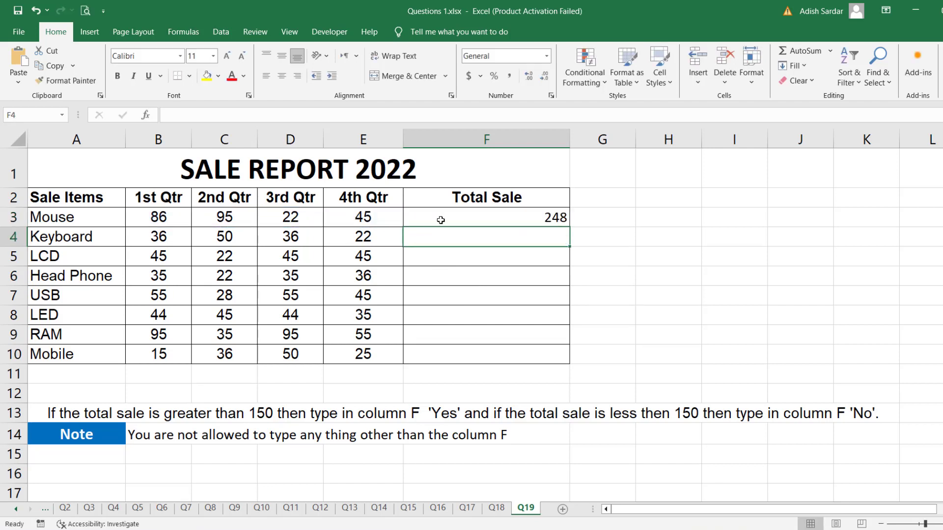
Step: Fill the SUM formula from F3 down to F10 and centre the Total Sale values
{"action": "left_click", "coordinate": [513, 218]}
{"action": "left_click_drag", "start_coordinate": [569, 227], "coordinate": [565, 361]}
{"action": "left_click", "coordinate": [282, 76]}
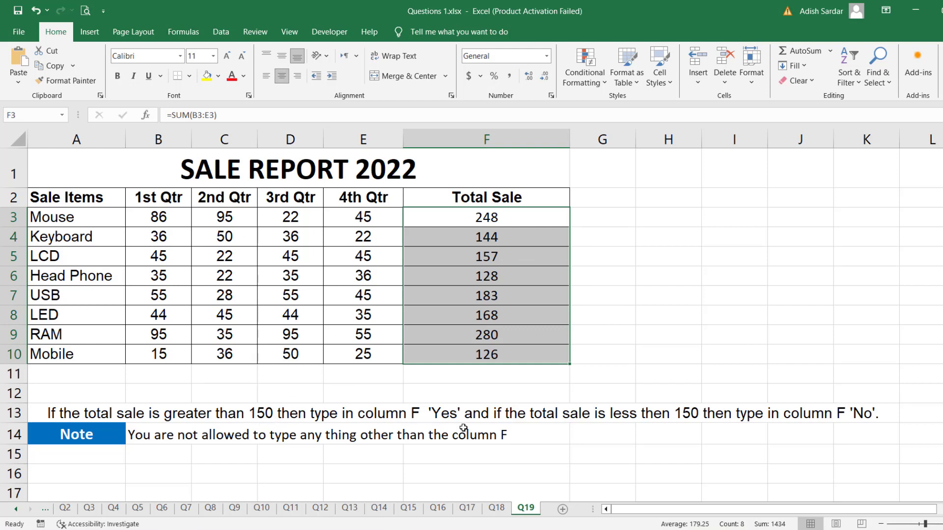
Step: Wrap the SUM(B3:E3) formula in F3 in an IF that tests whether the total is greater than 150
{"action": "double_click", "coordinate": [483, 215]}
{"action": "left_click", "coordinate": [454, 216]}
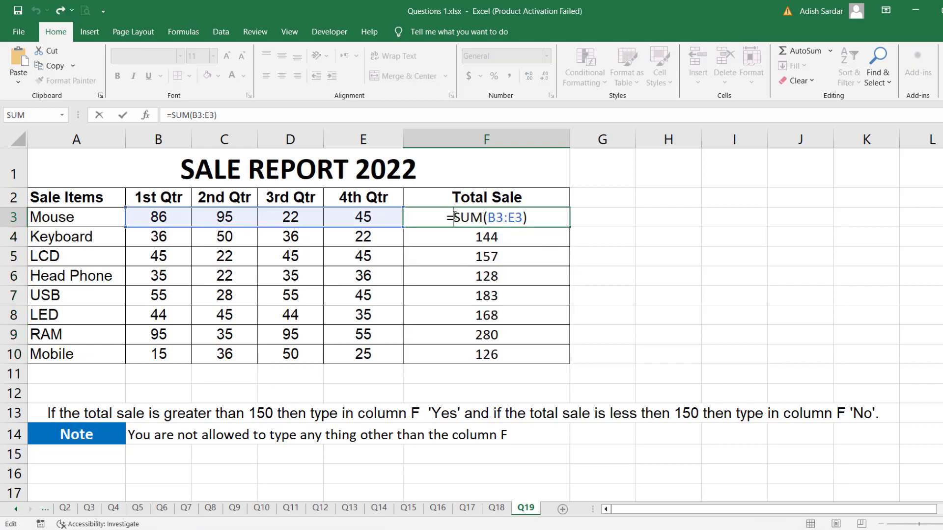
{"action": "type", "text": "if"}
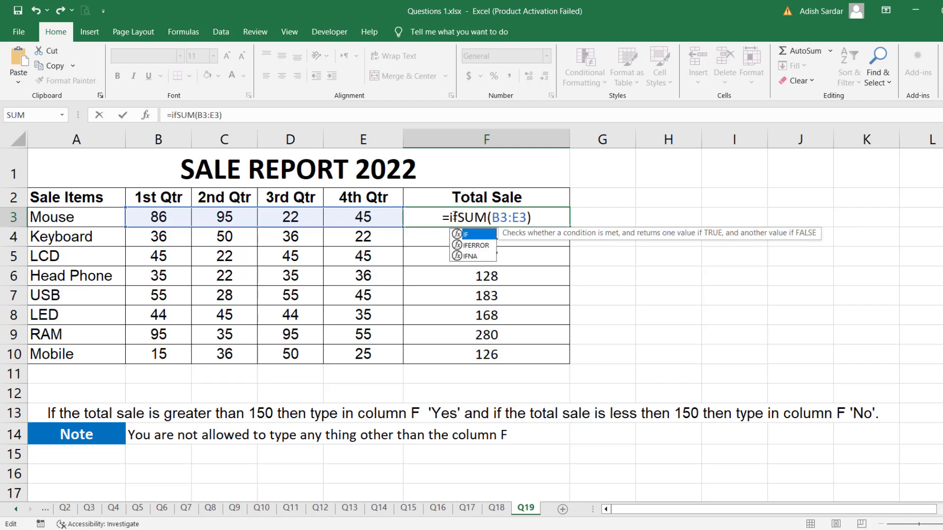
{"action": "type", "text": "(SUM(B3:E3)"}
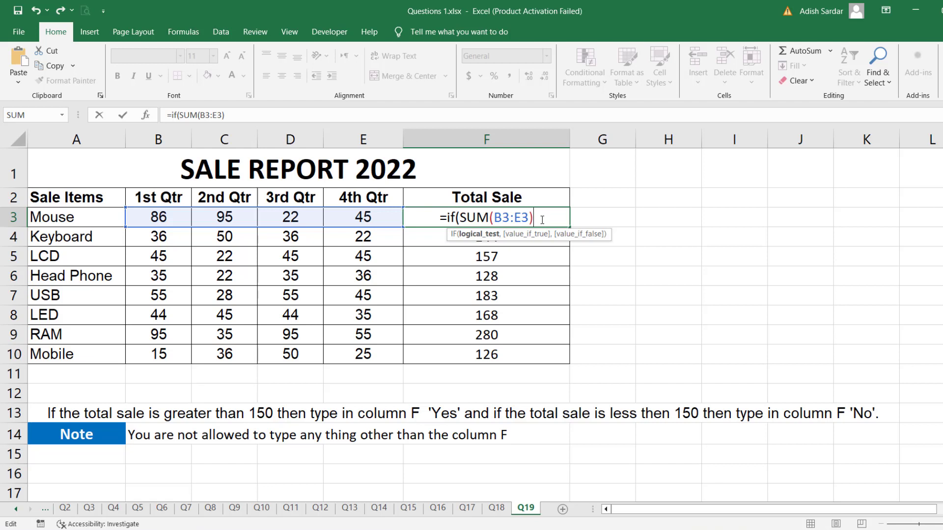
{"action": "type", "text": ">15"}
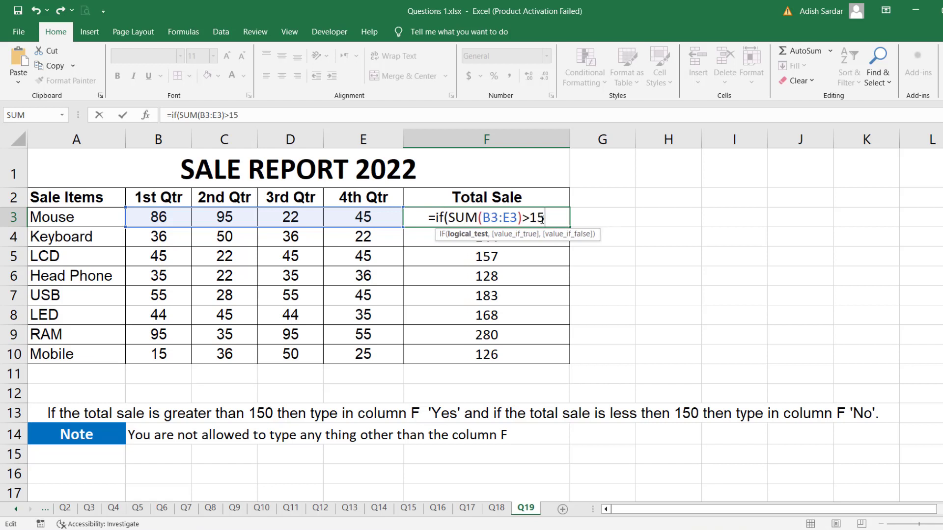
{"action": "type", "text": "0,"}
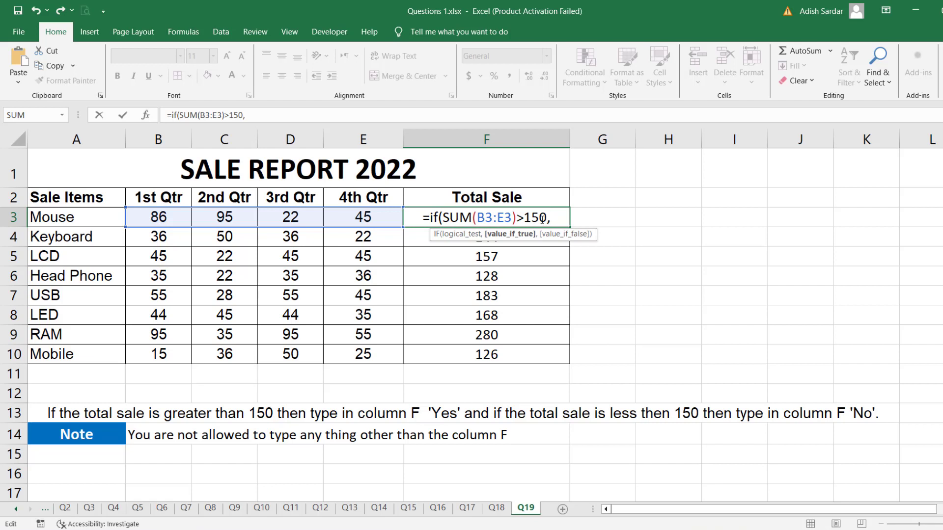
Step: Complete the F3 IF formula so it returns "Yes" when the test is true and "No" otherwise
{"action": "type", "text": "\""}
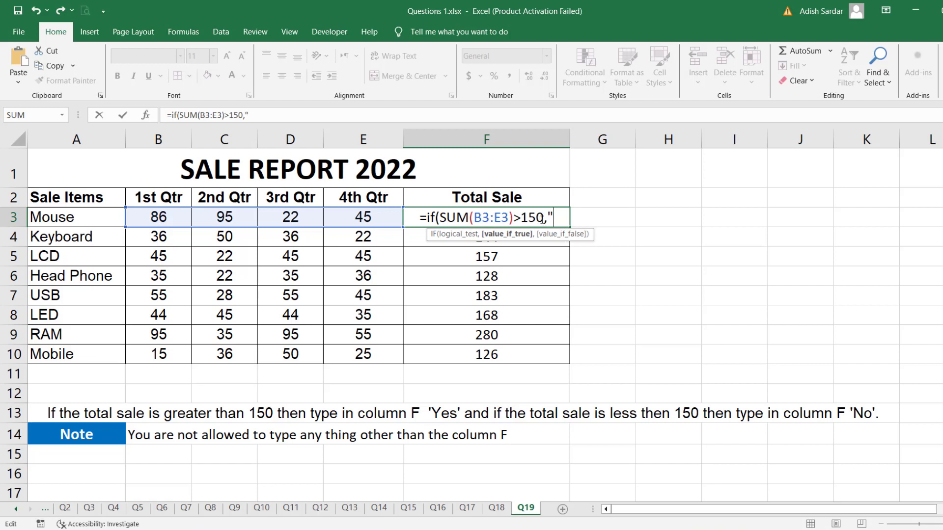
{"action": "type", "text": "Yes\""}
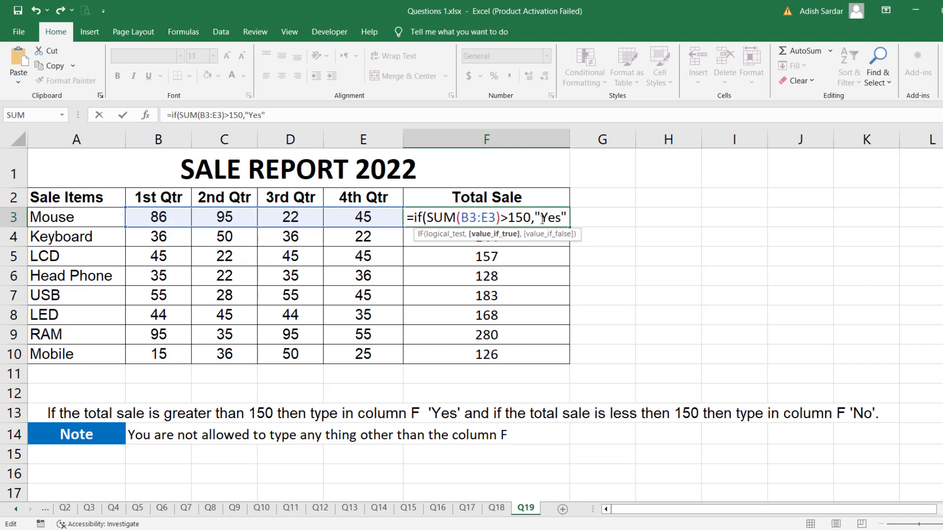
{"action": "type", "text": ","}
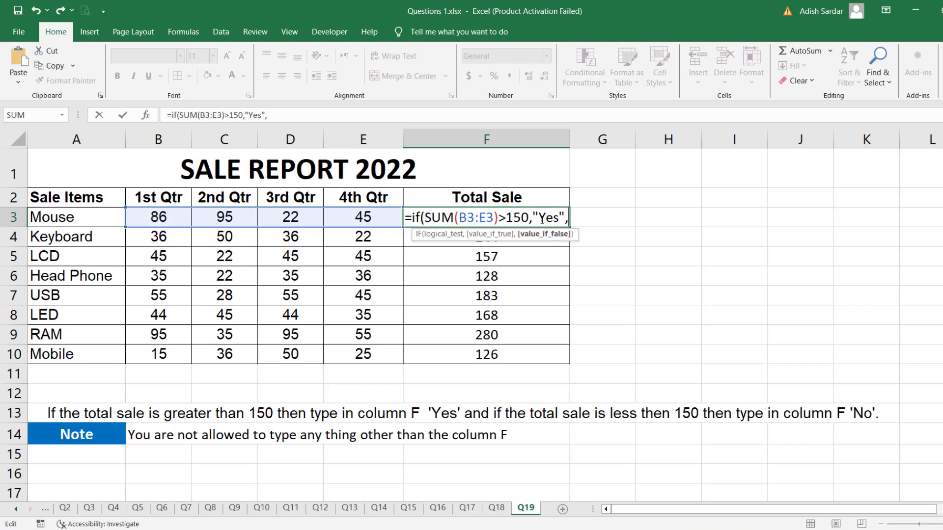
{"action": "type", "text": "\"No"}
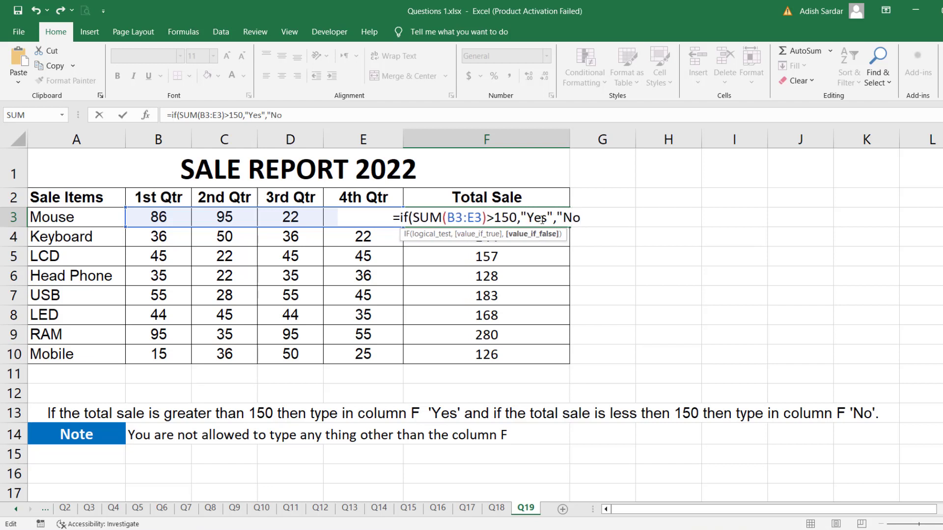
{"action": "type", "text": "\")"}
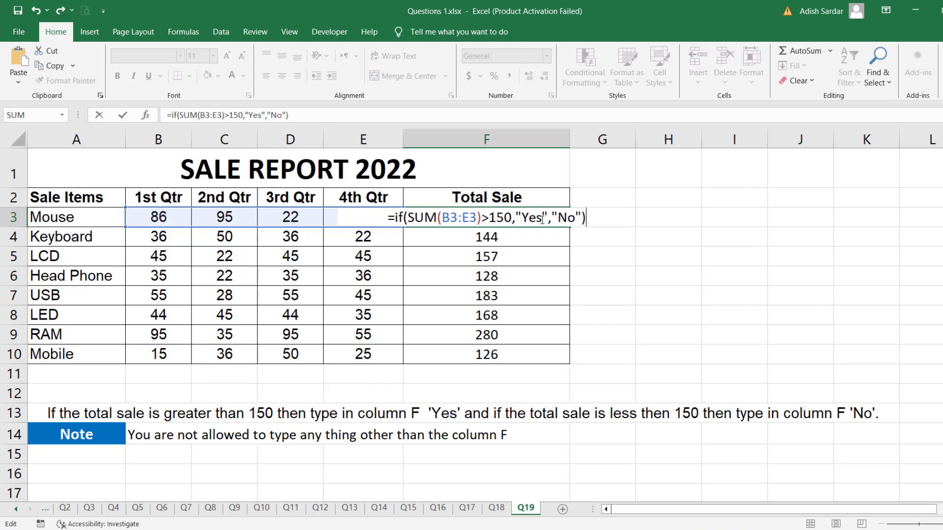
{"action": "key", "text": "Return"}
Step: Fill the Yes/No formula from F3 down to F10
{"action": "left_click", "coordinate": [540, 217]}
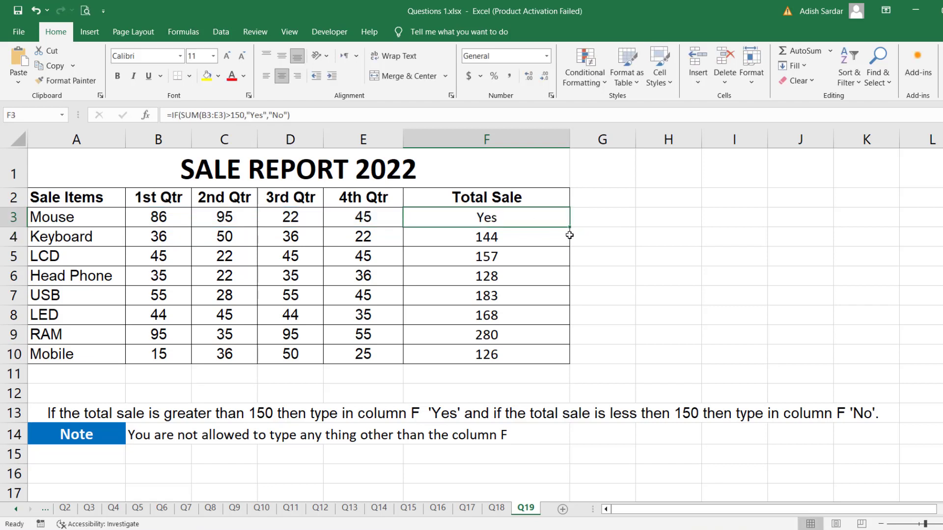
{"action": "double_click", "coordinate": [570, 228]}
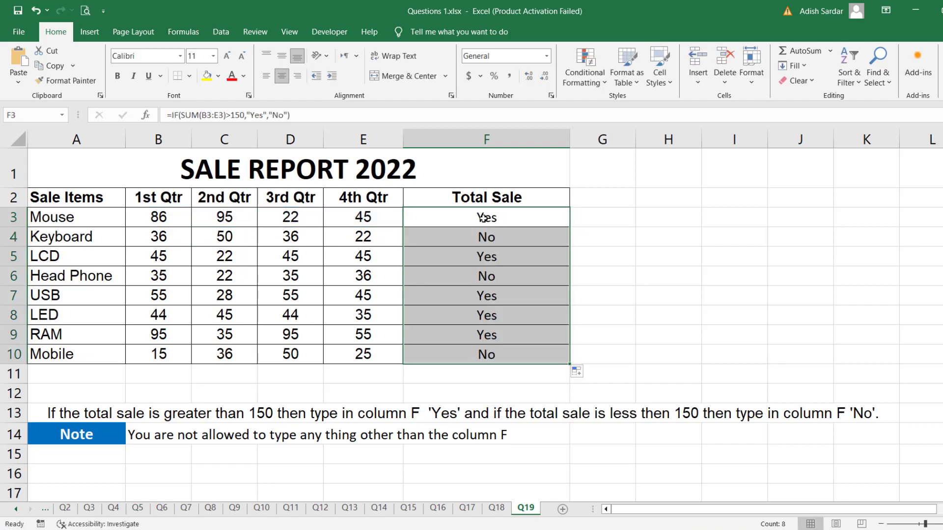
{"action": "left_click", "coordinate": [591, 225]}
Step: Open the F3 formula in the cell and highlight all of it for review
{"action": "double_click", "coordinate": [487, 218]}
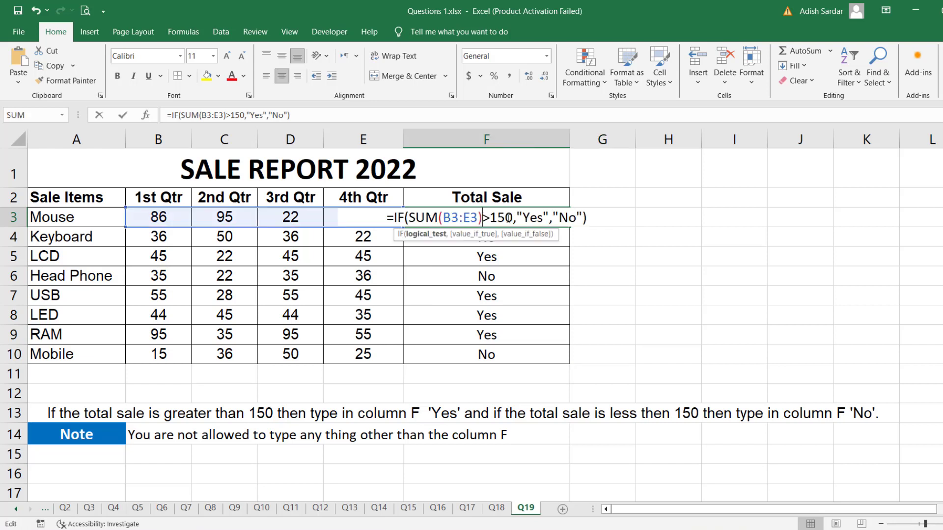
{"action": "left_click_drag", "start_coordinate": [388, 217], "coordinate": [594, 225]}
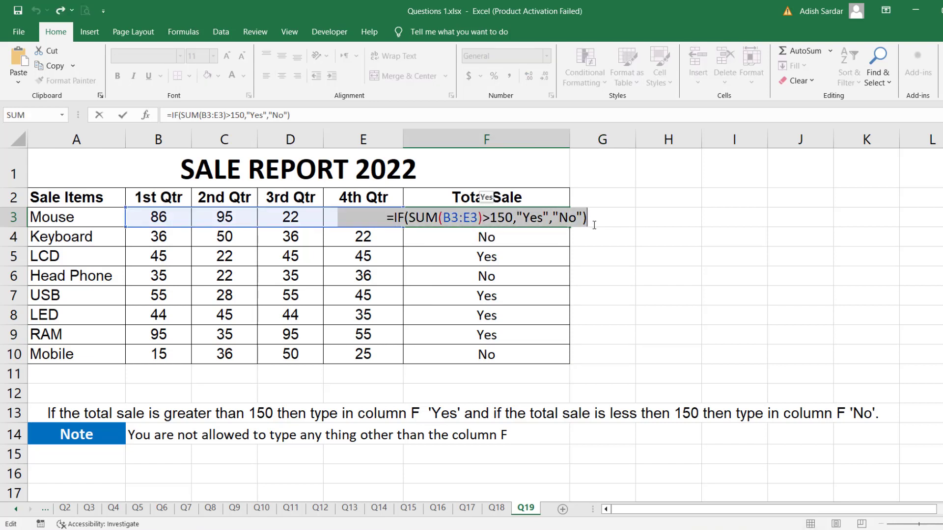